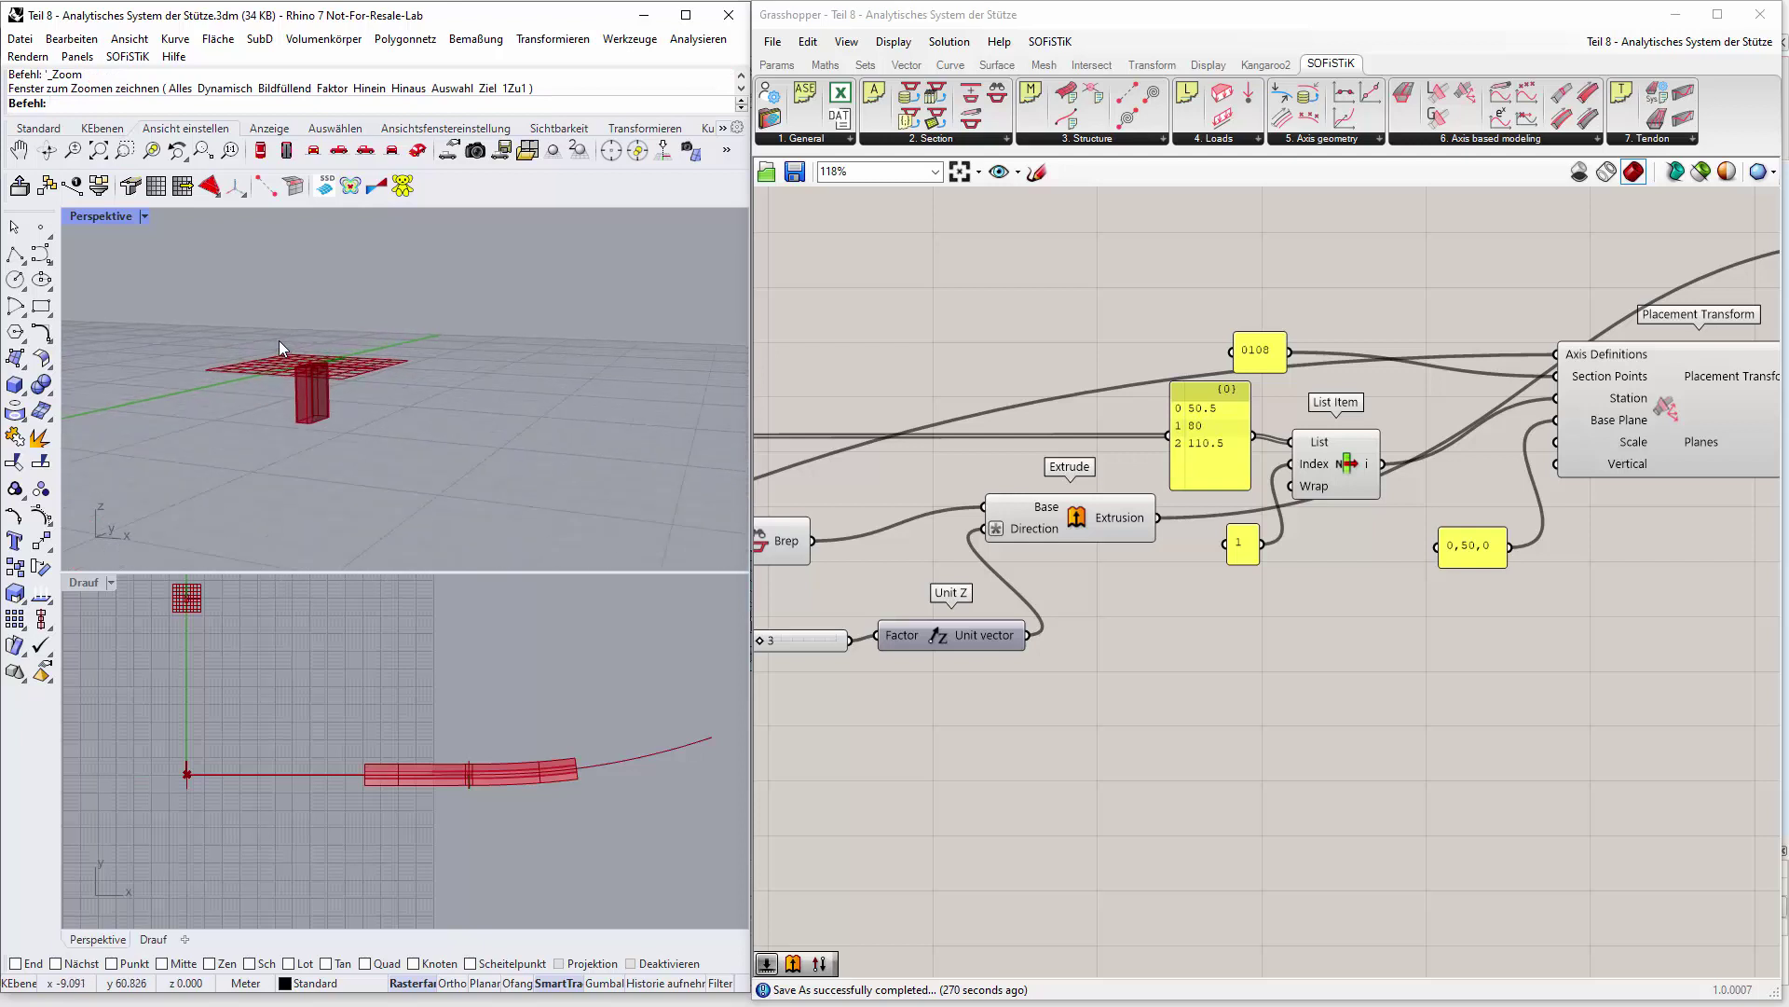
Examine the column up close in the perspective view and highlight the geometry of its Extrude component.
scroll(102, 357, "up", 3)
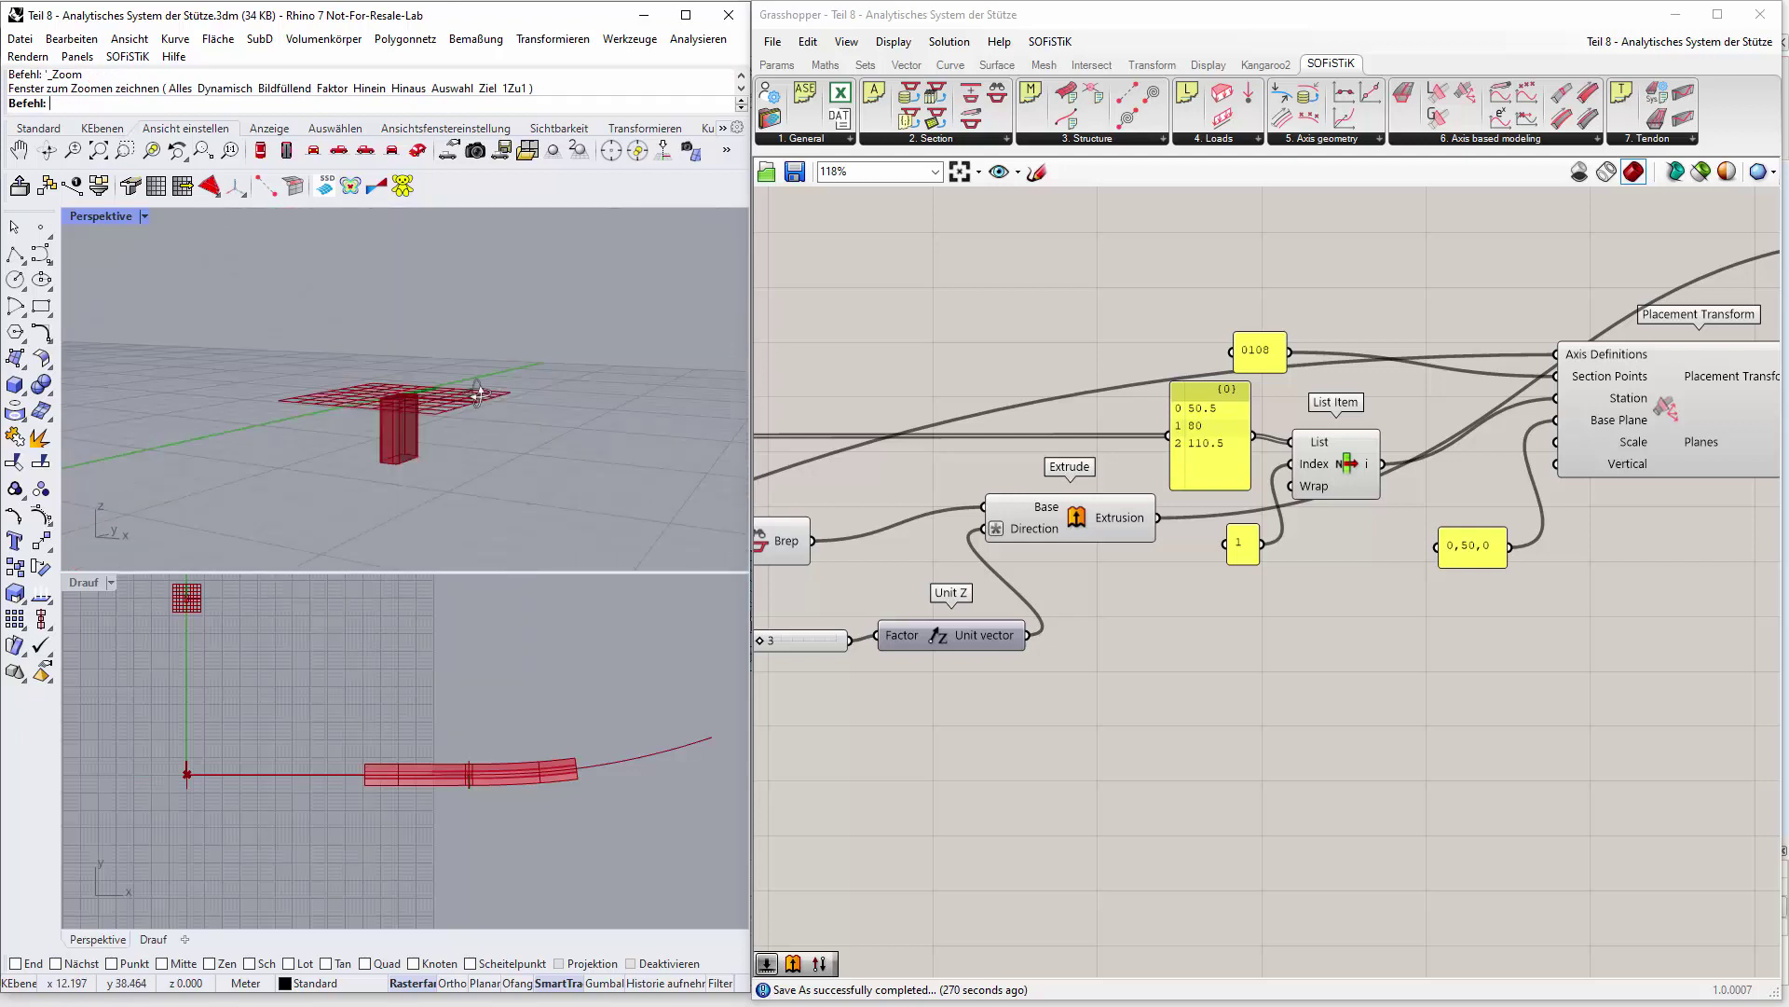
scroll(236, 329, "down", 3)
left_click(153, 150)
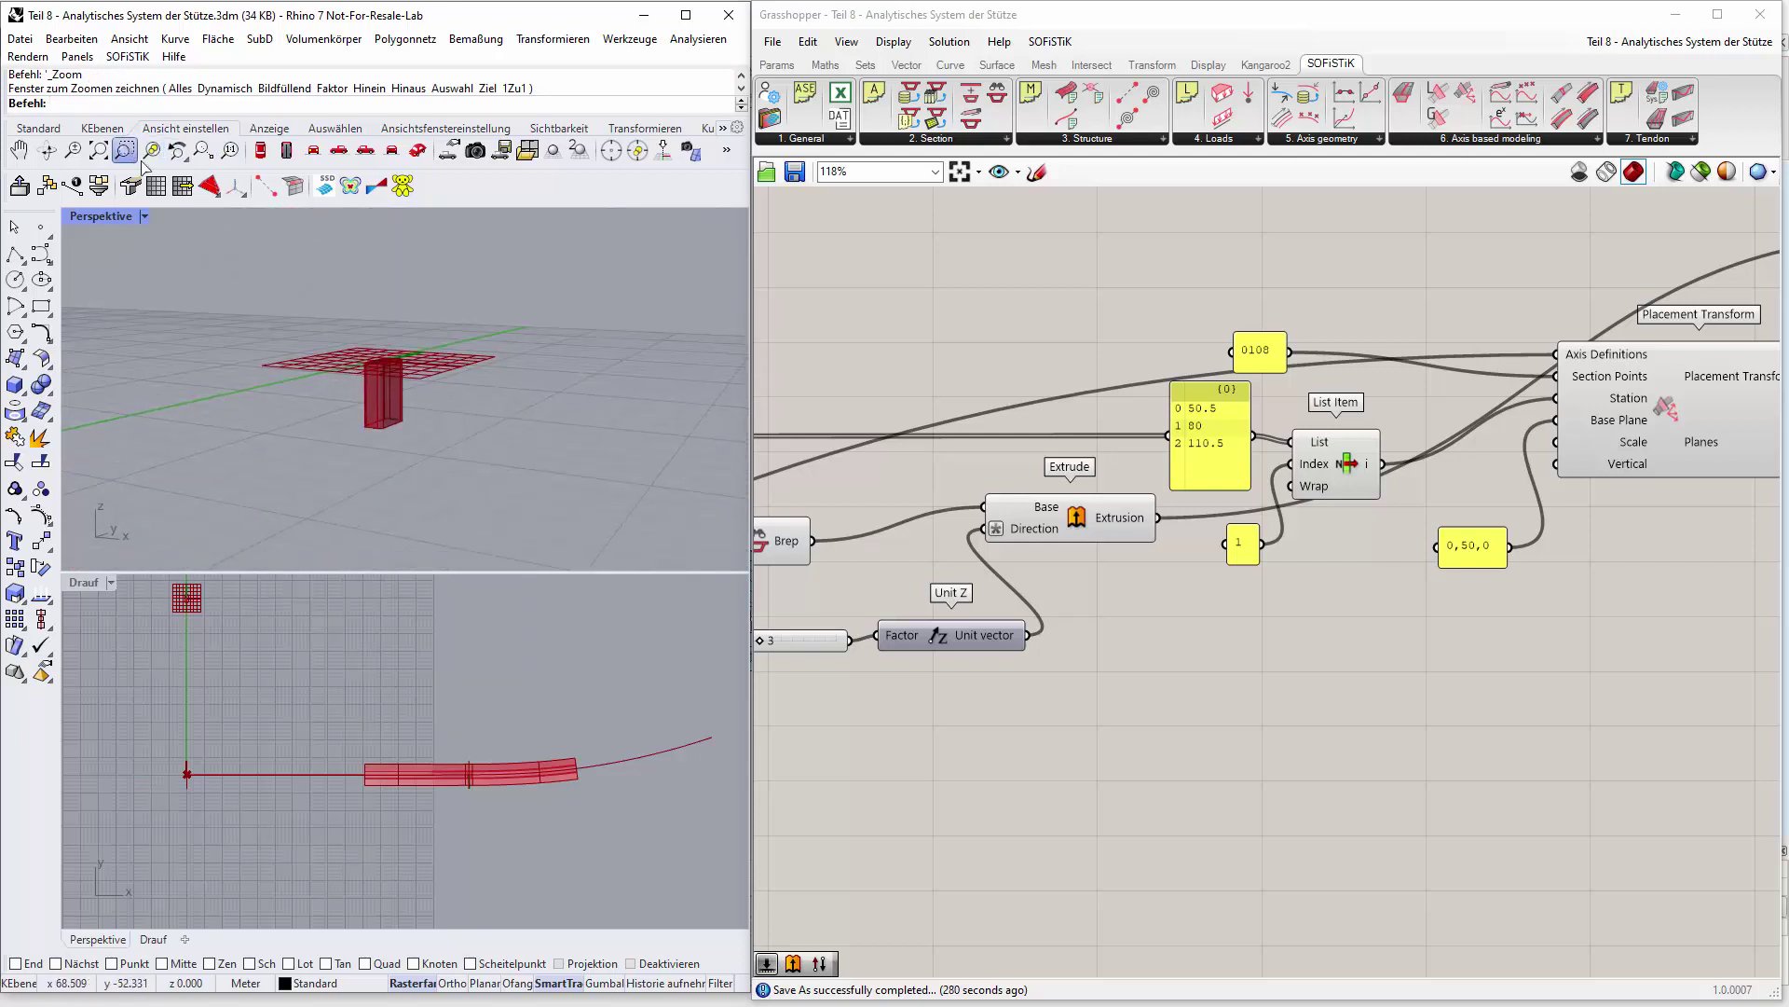
left_click_drag(266, 296, 516, 456)
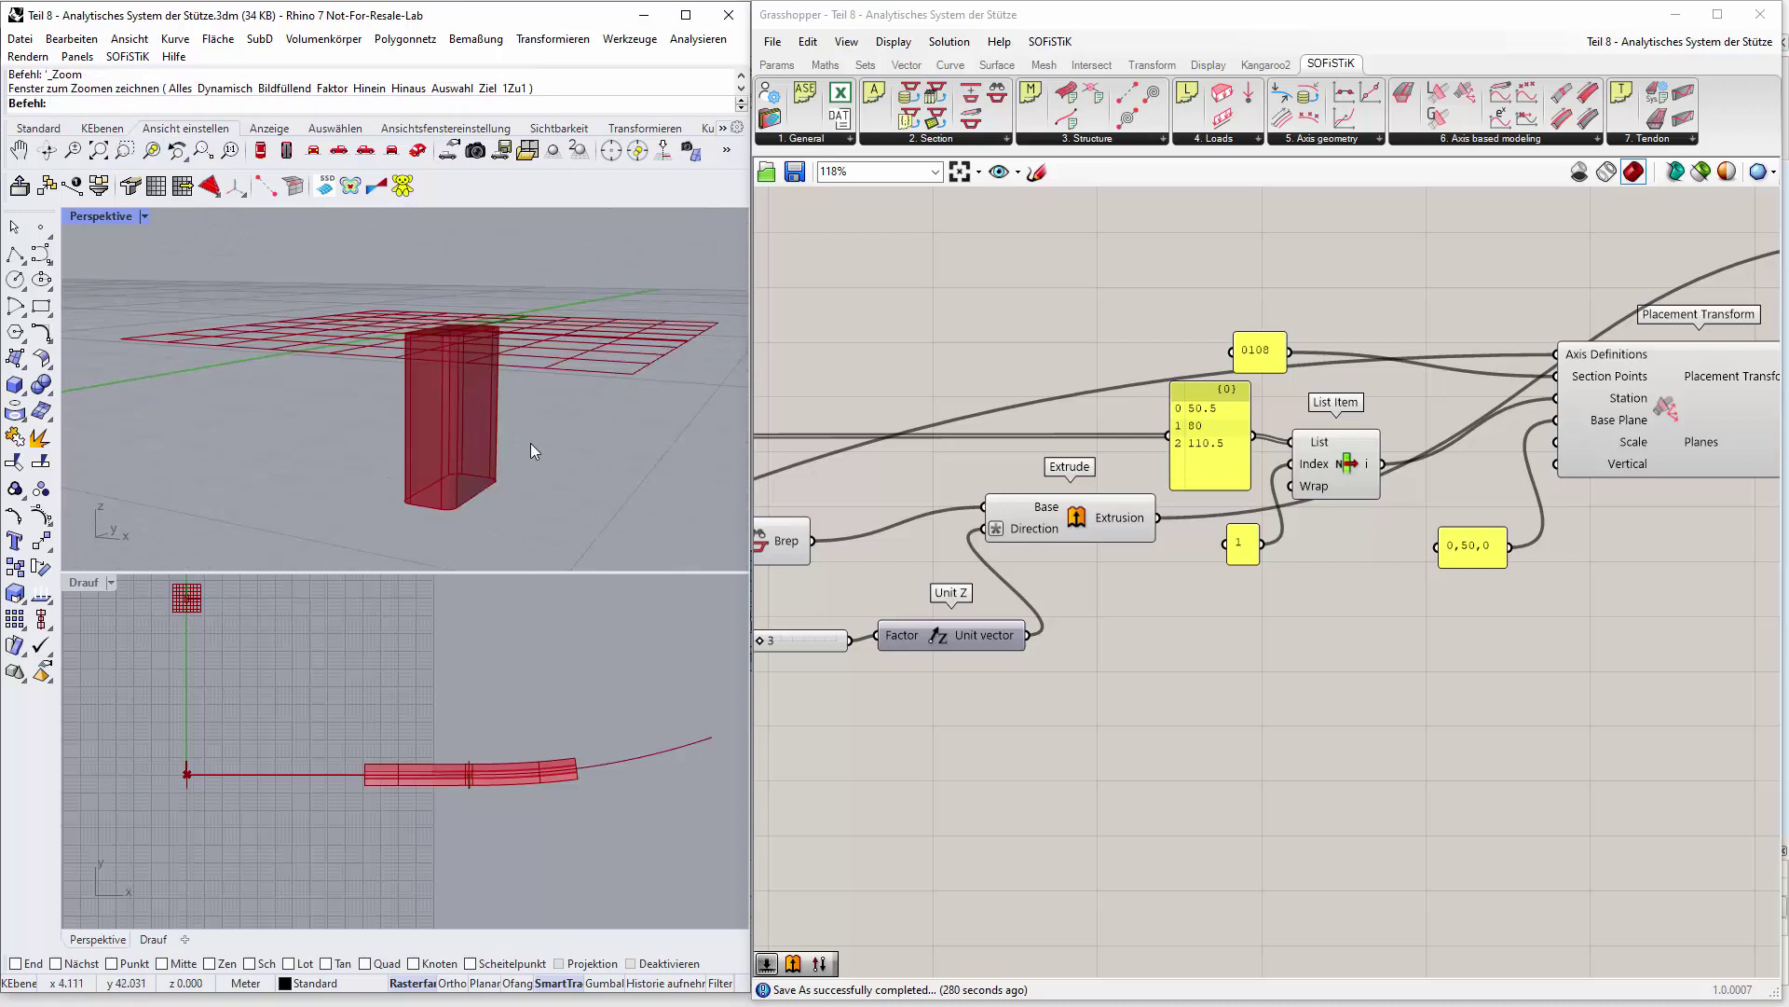
right_click_drag(572, 449, 564, 478)
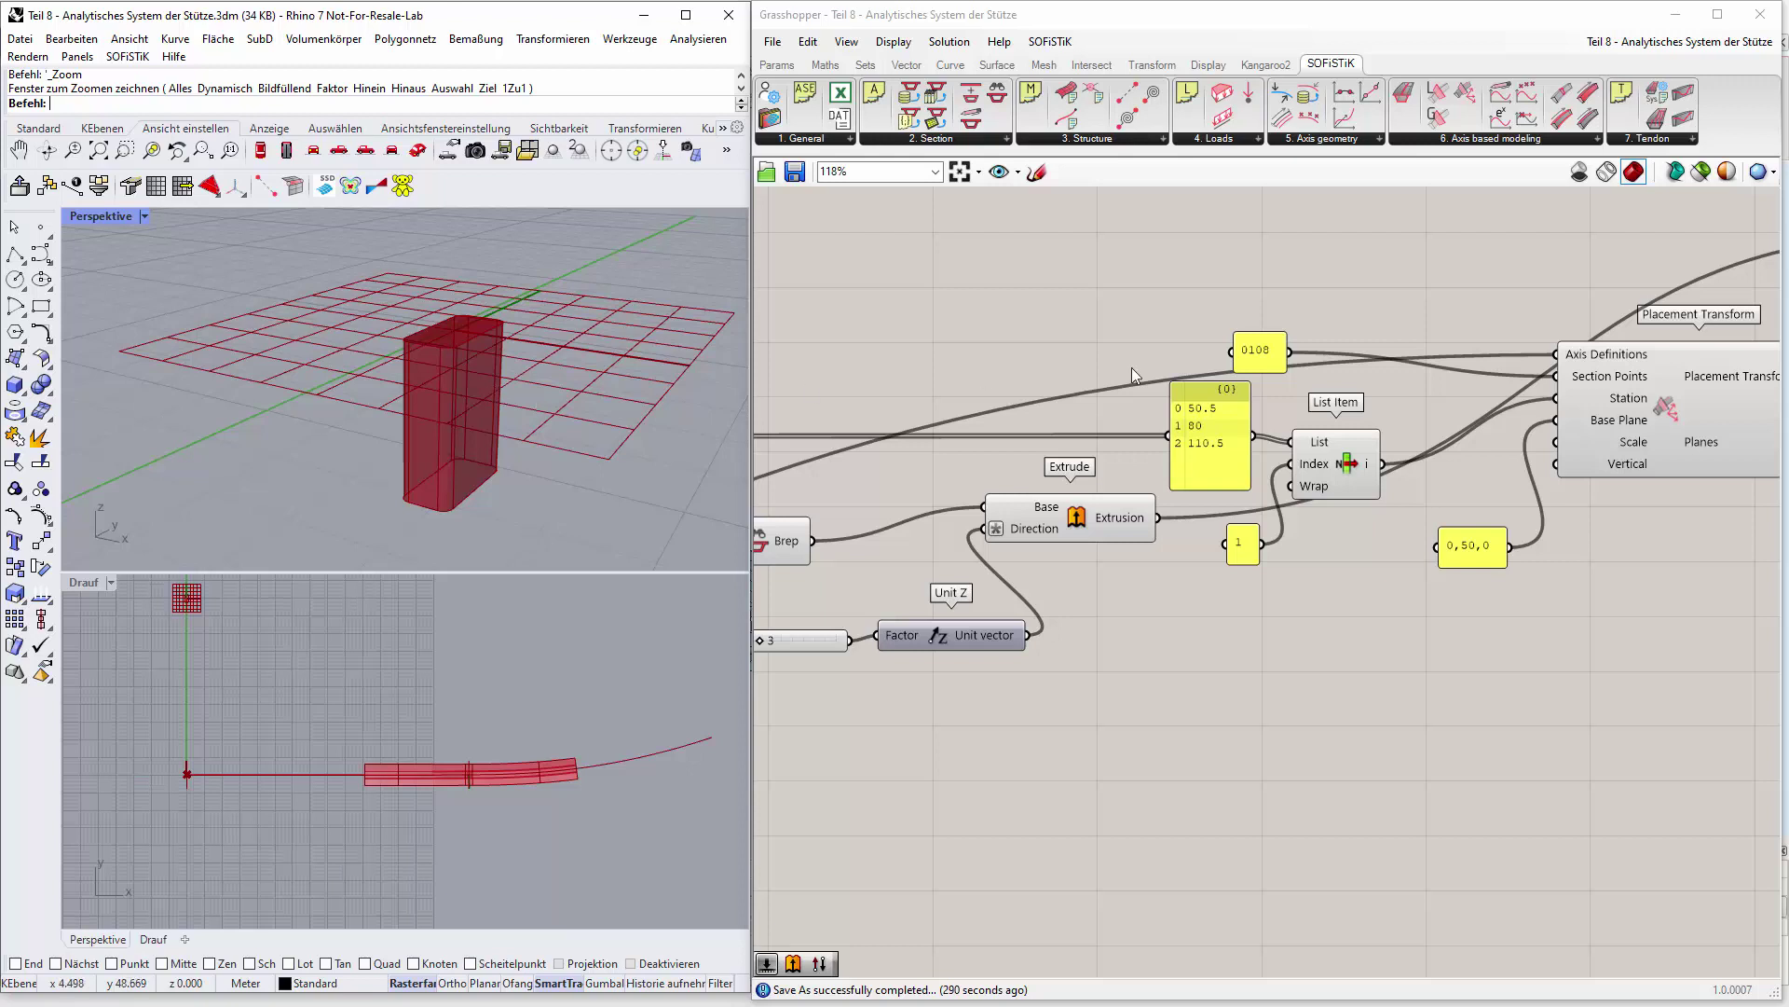
left_click(1071, 522)
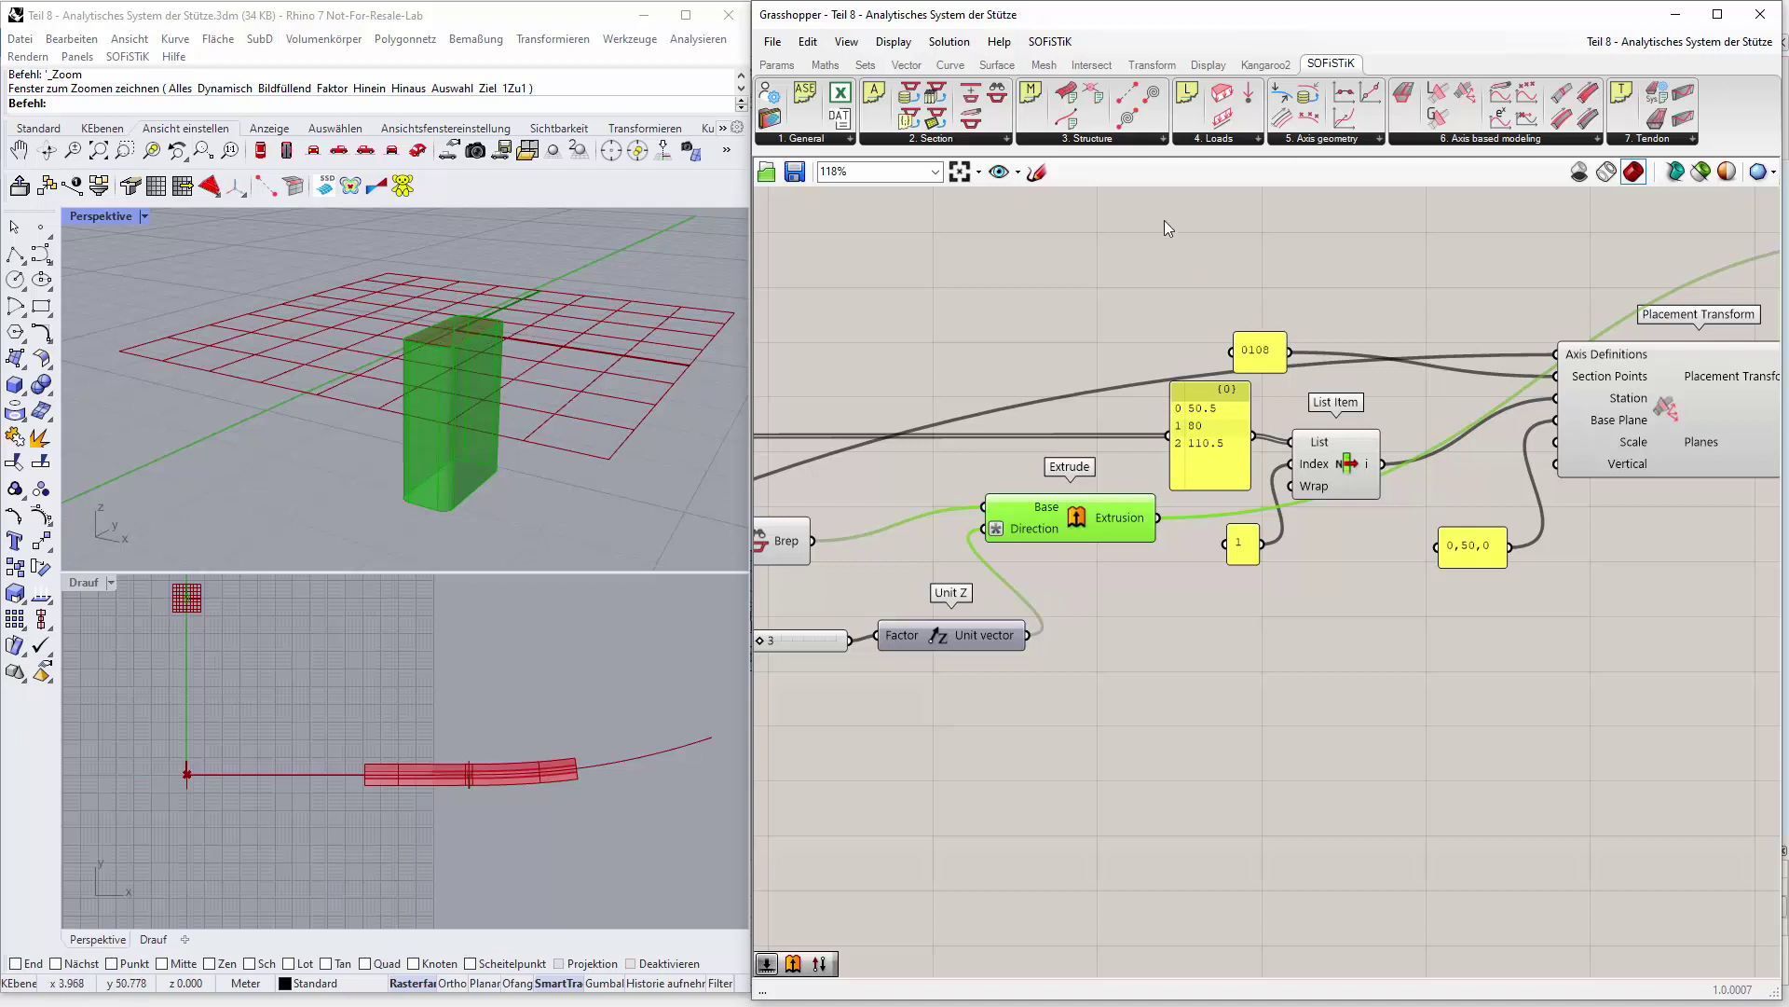
Add an Area component below Extrude and connect the column section's Brep output to its Geometry input.
left_click(994, 65)
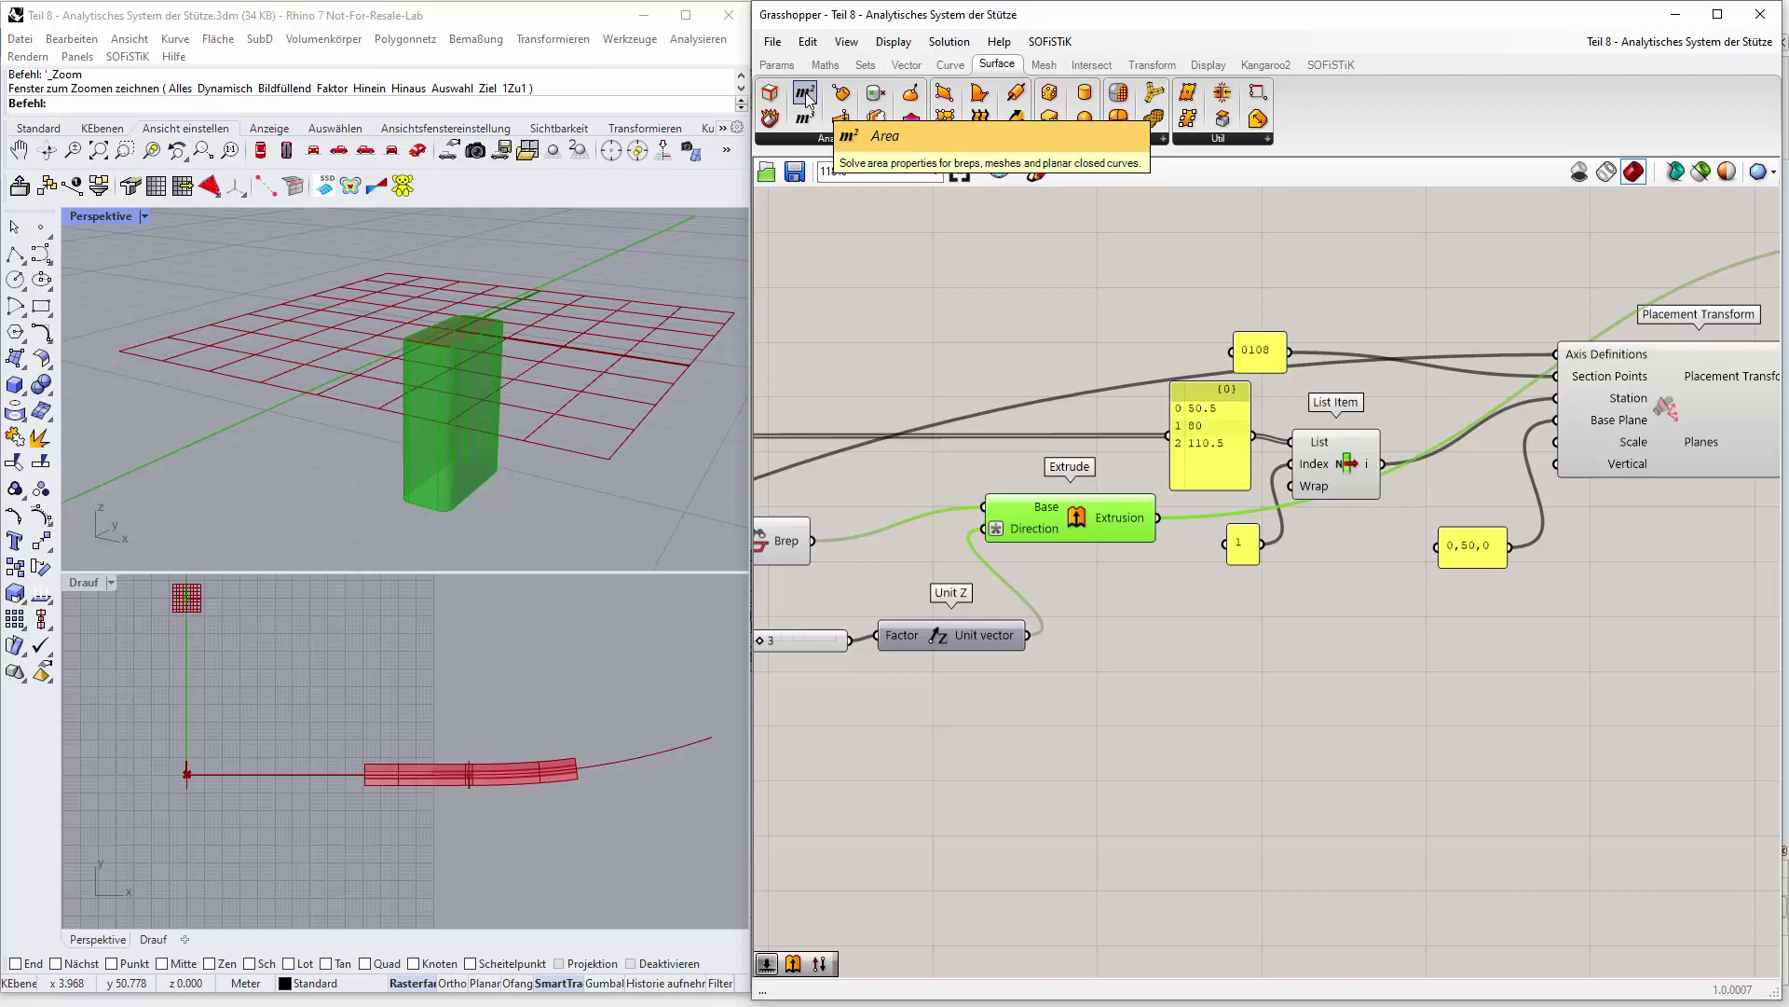
left_click_drag(807, 97, 1249, 743)
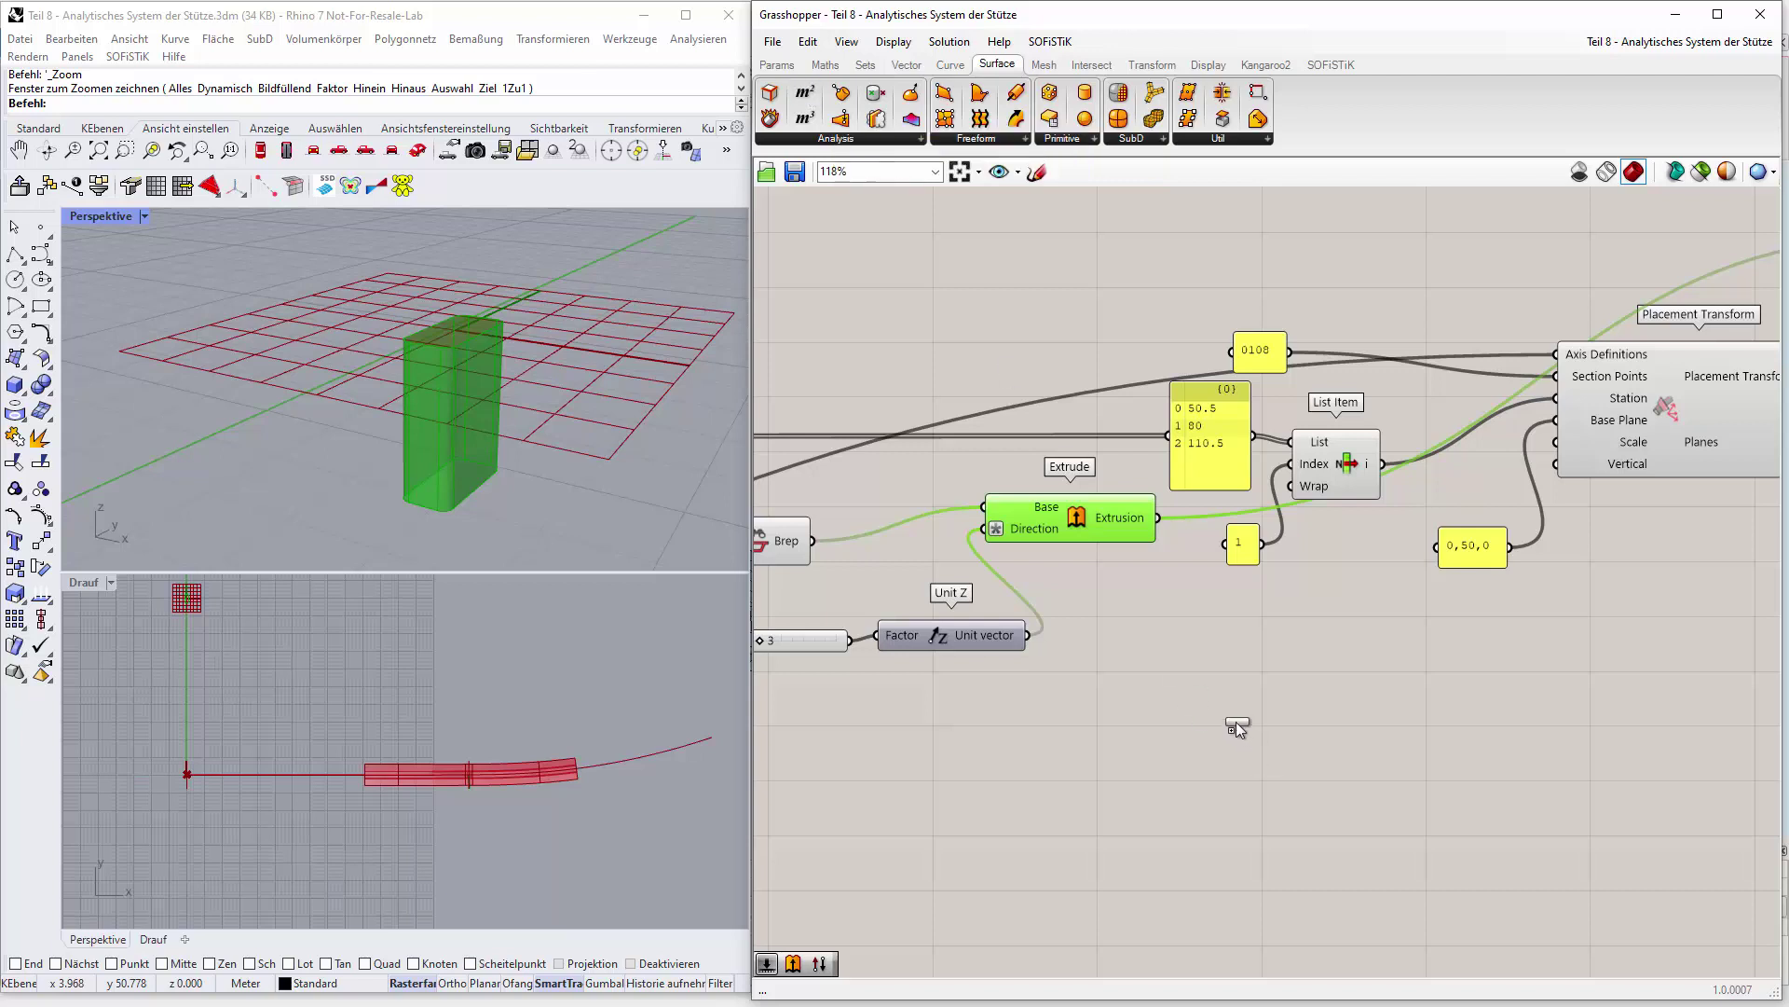
left_click_drag(1208, 655, 1208, 655)
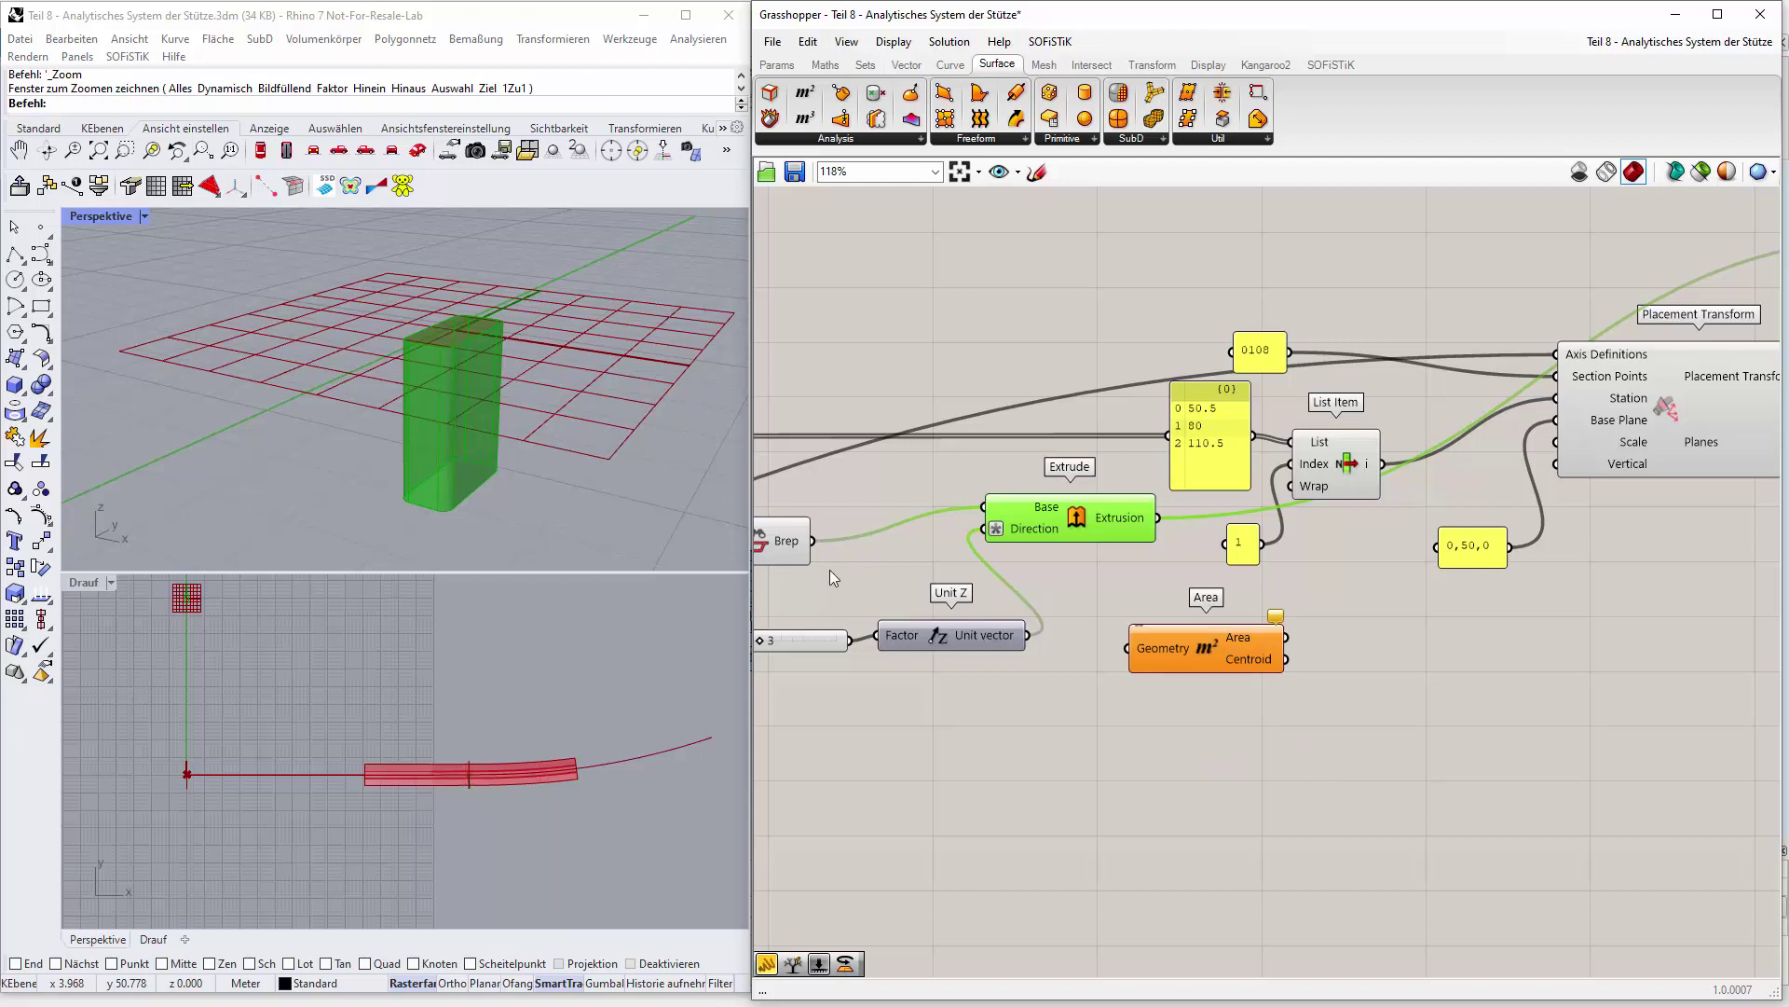
left_click(781, 546)
left_click_drag(813, 541, 1127, 648)
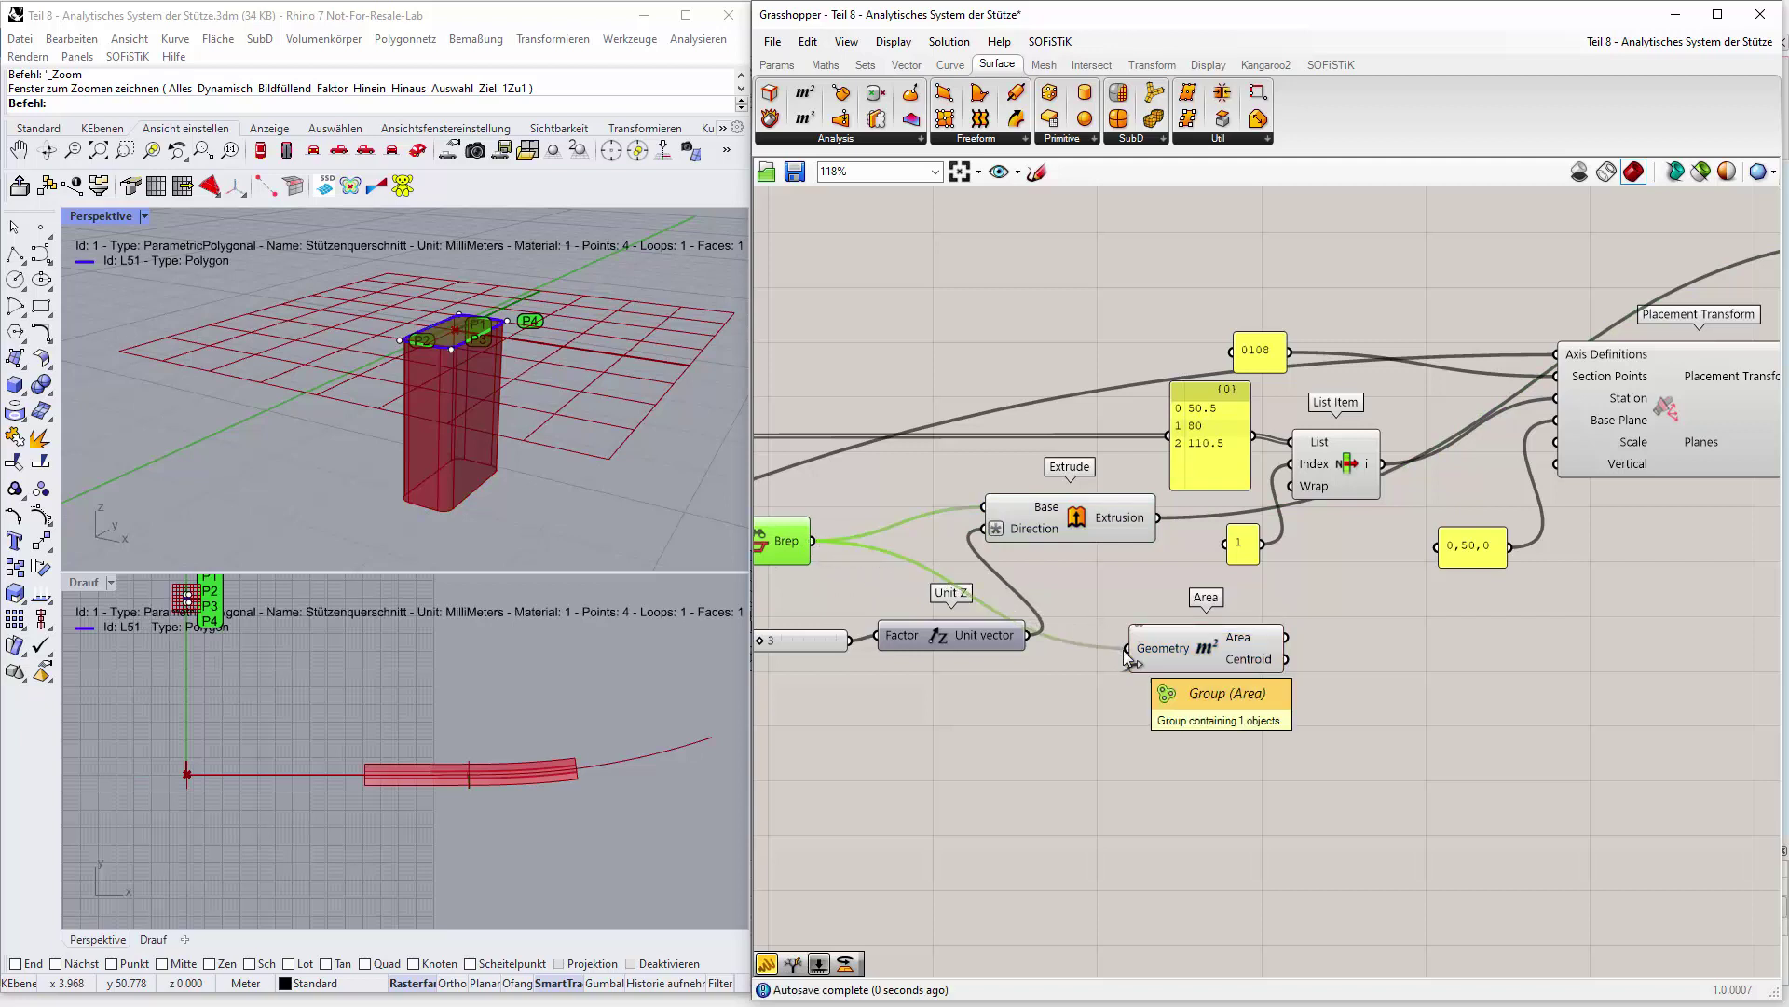
Disconnect the section Brep from the Area component's Geometry input and reconnect the same wire.
scroll(479, 315, "up", 3)
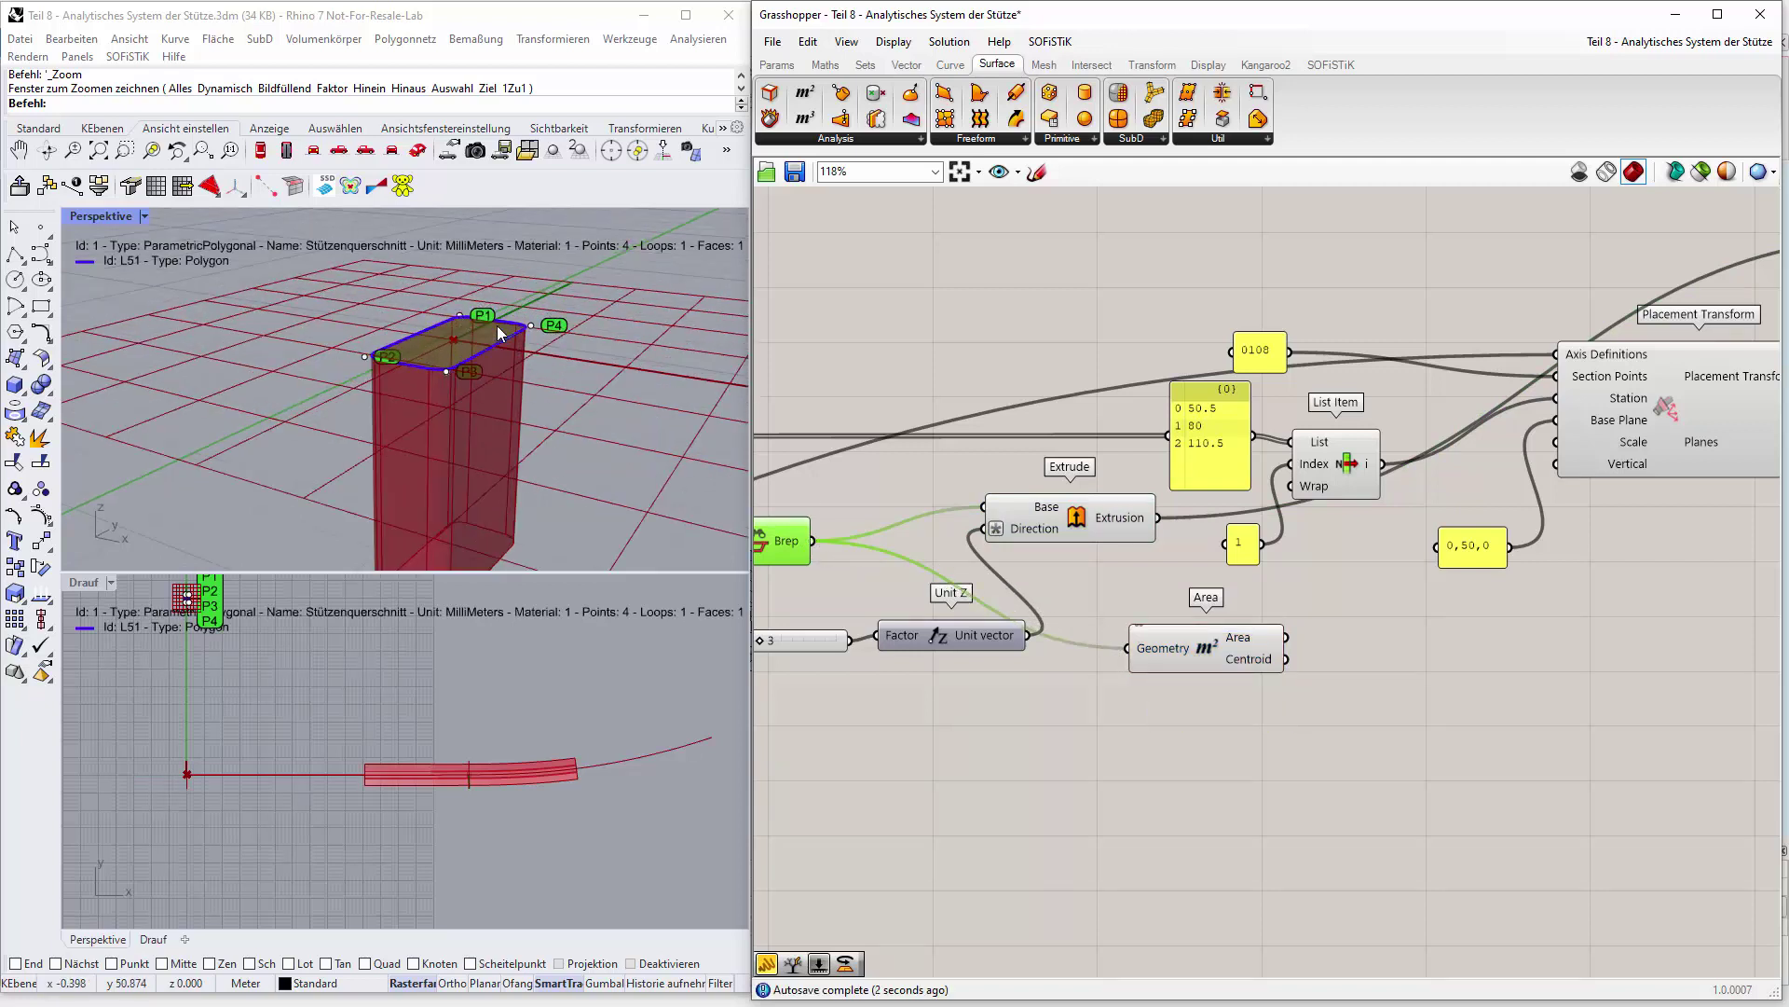
left_click_drag(817, 552, 1130, 648, "ctrl")
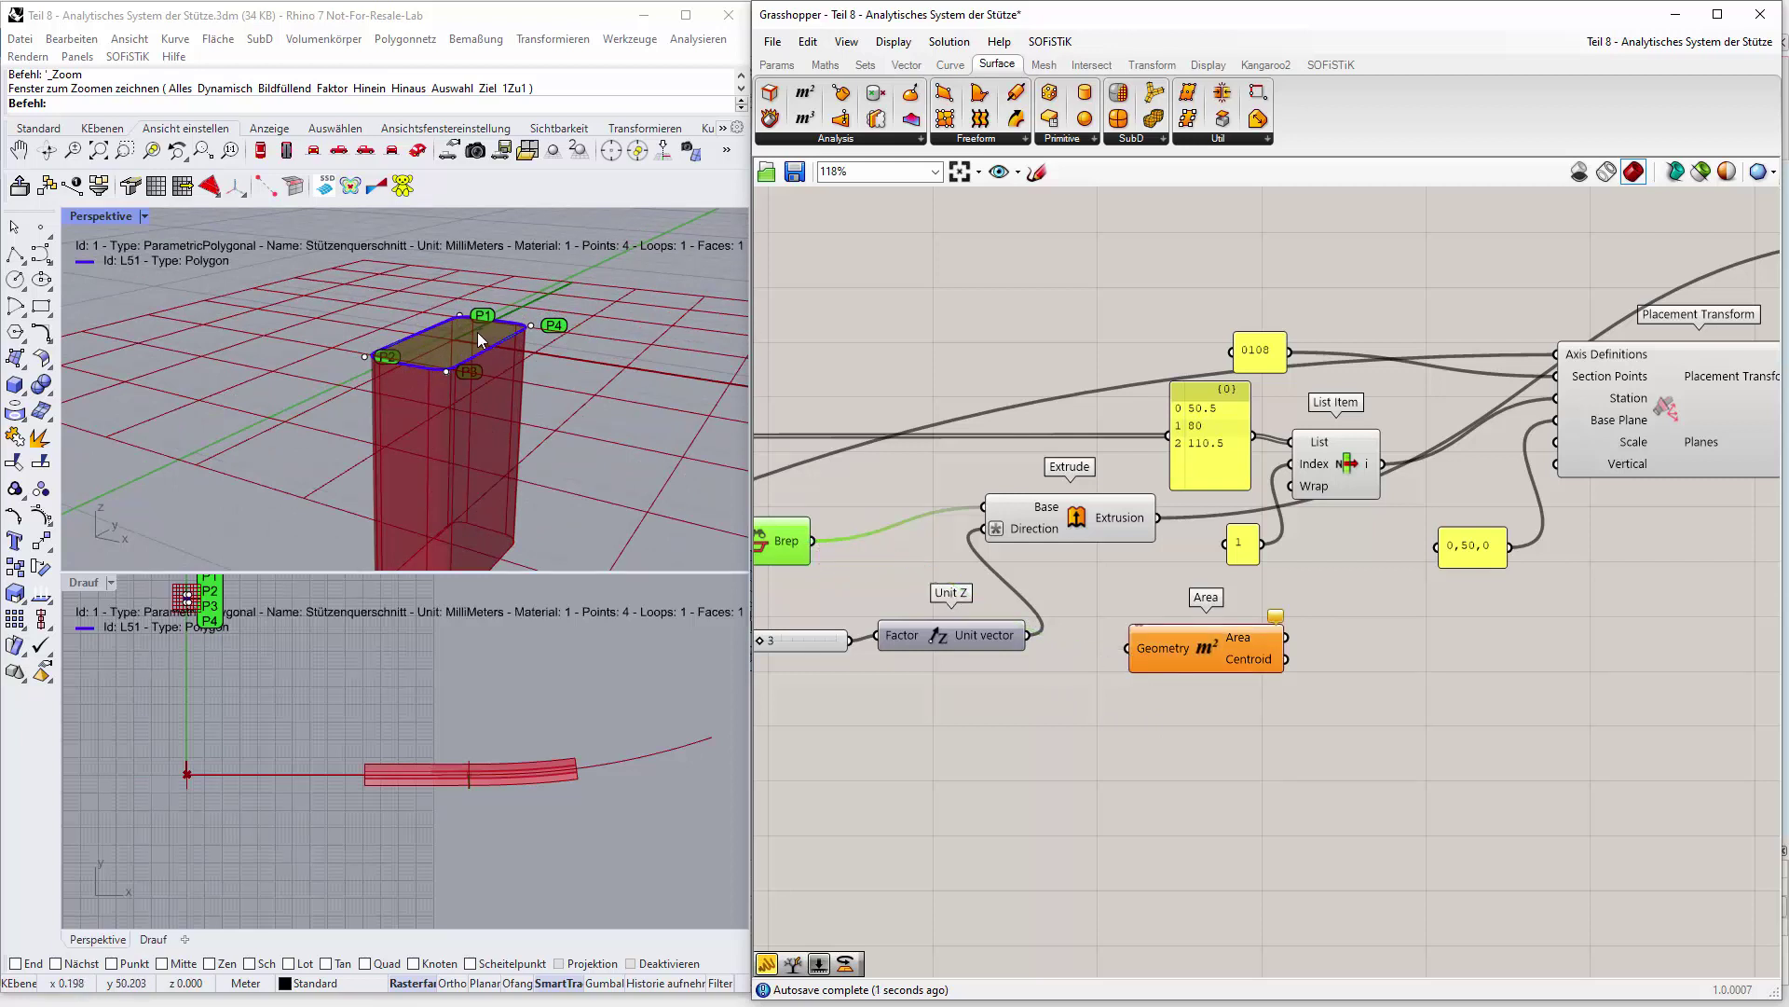
right_click_drag(817, 594, 820, 533)
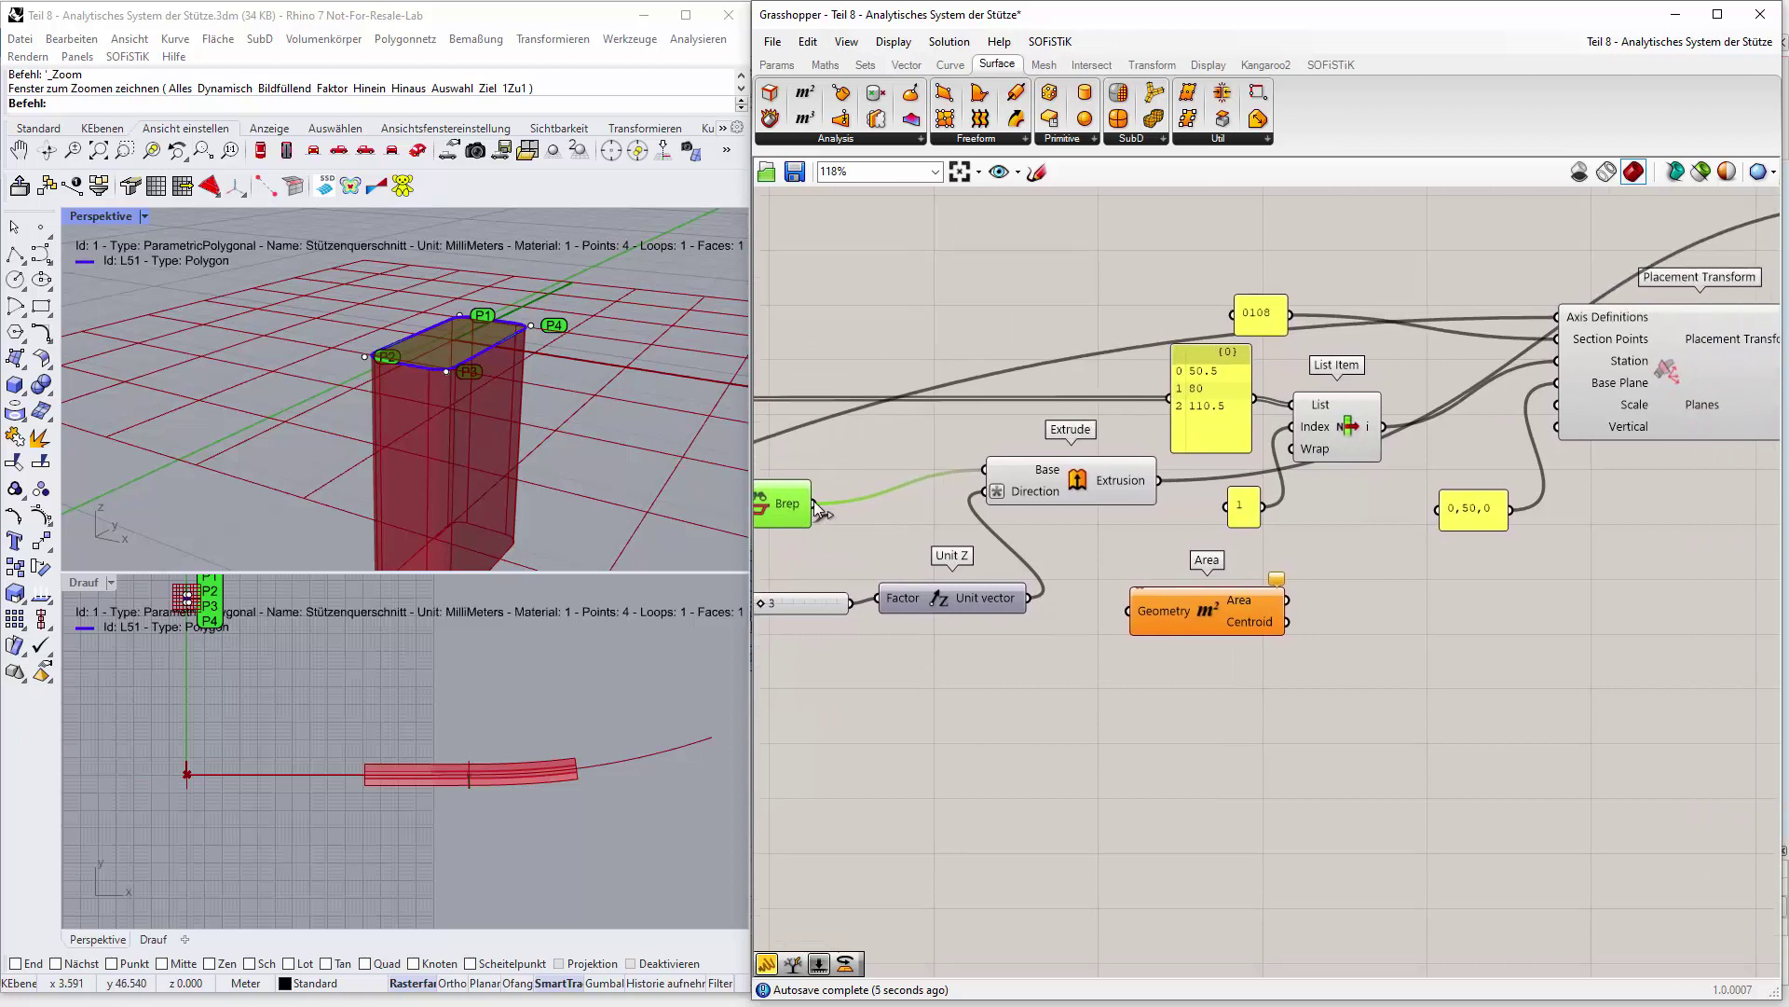
left_click_drag(814, 503, 1126, 606)
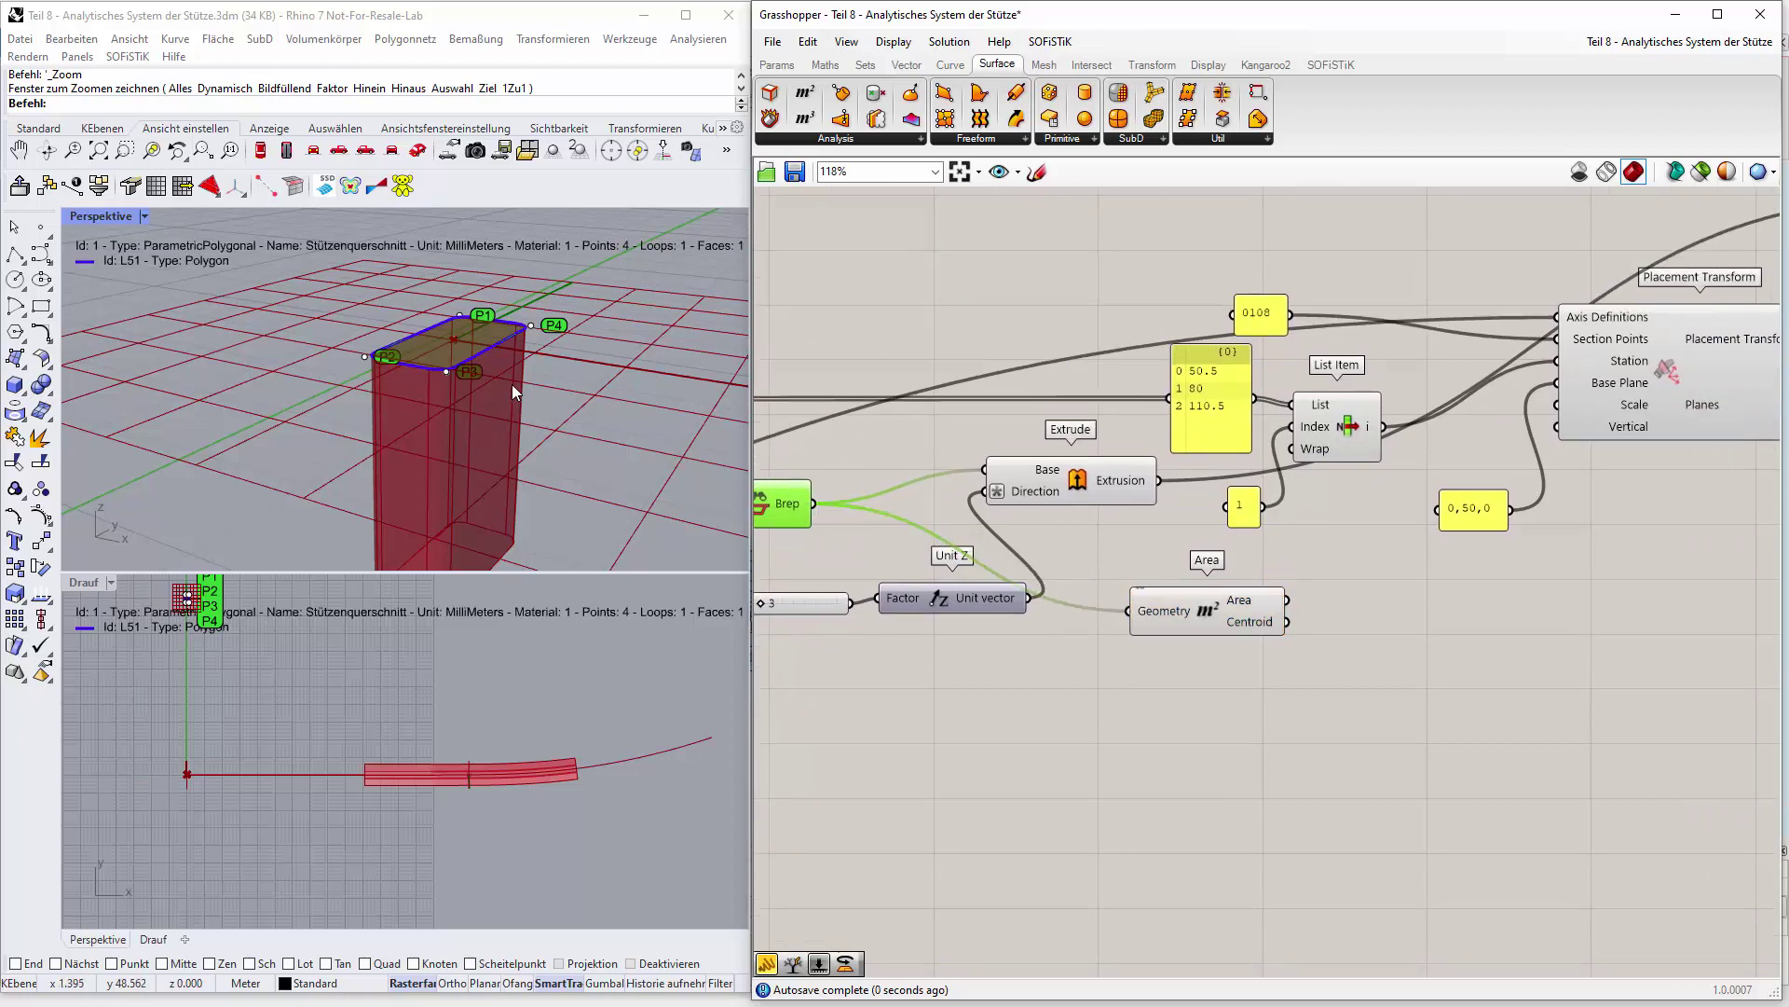
Shift the Area component slightly on the canvas and highlight its centroid on the column's top face.
scroll(457, 347, "up", 1)
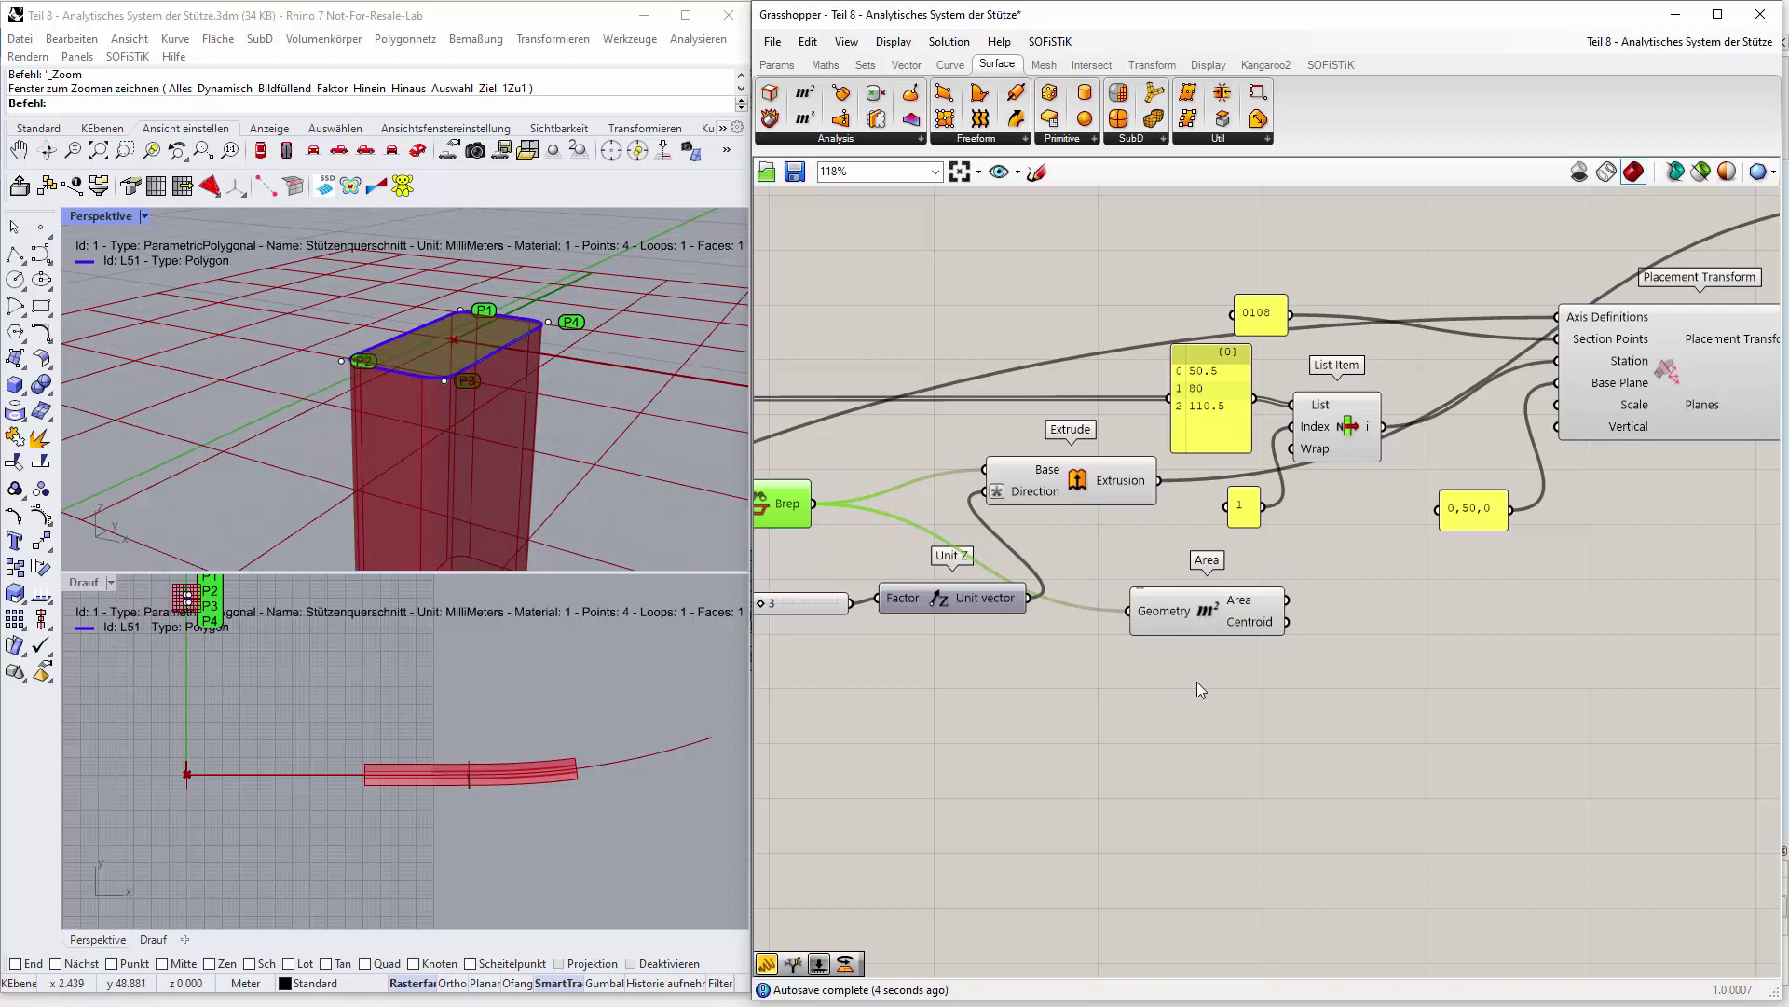
left_click_drag(1166, 614, 1185, 595)
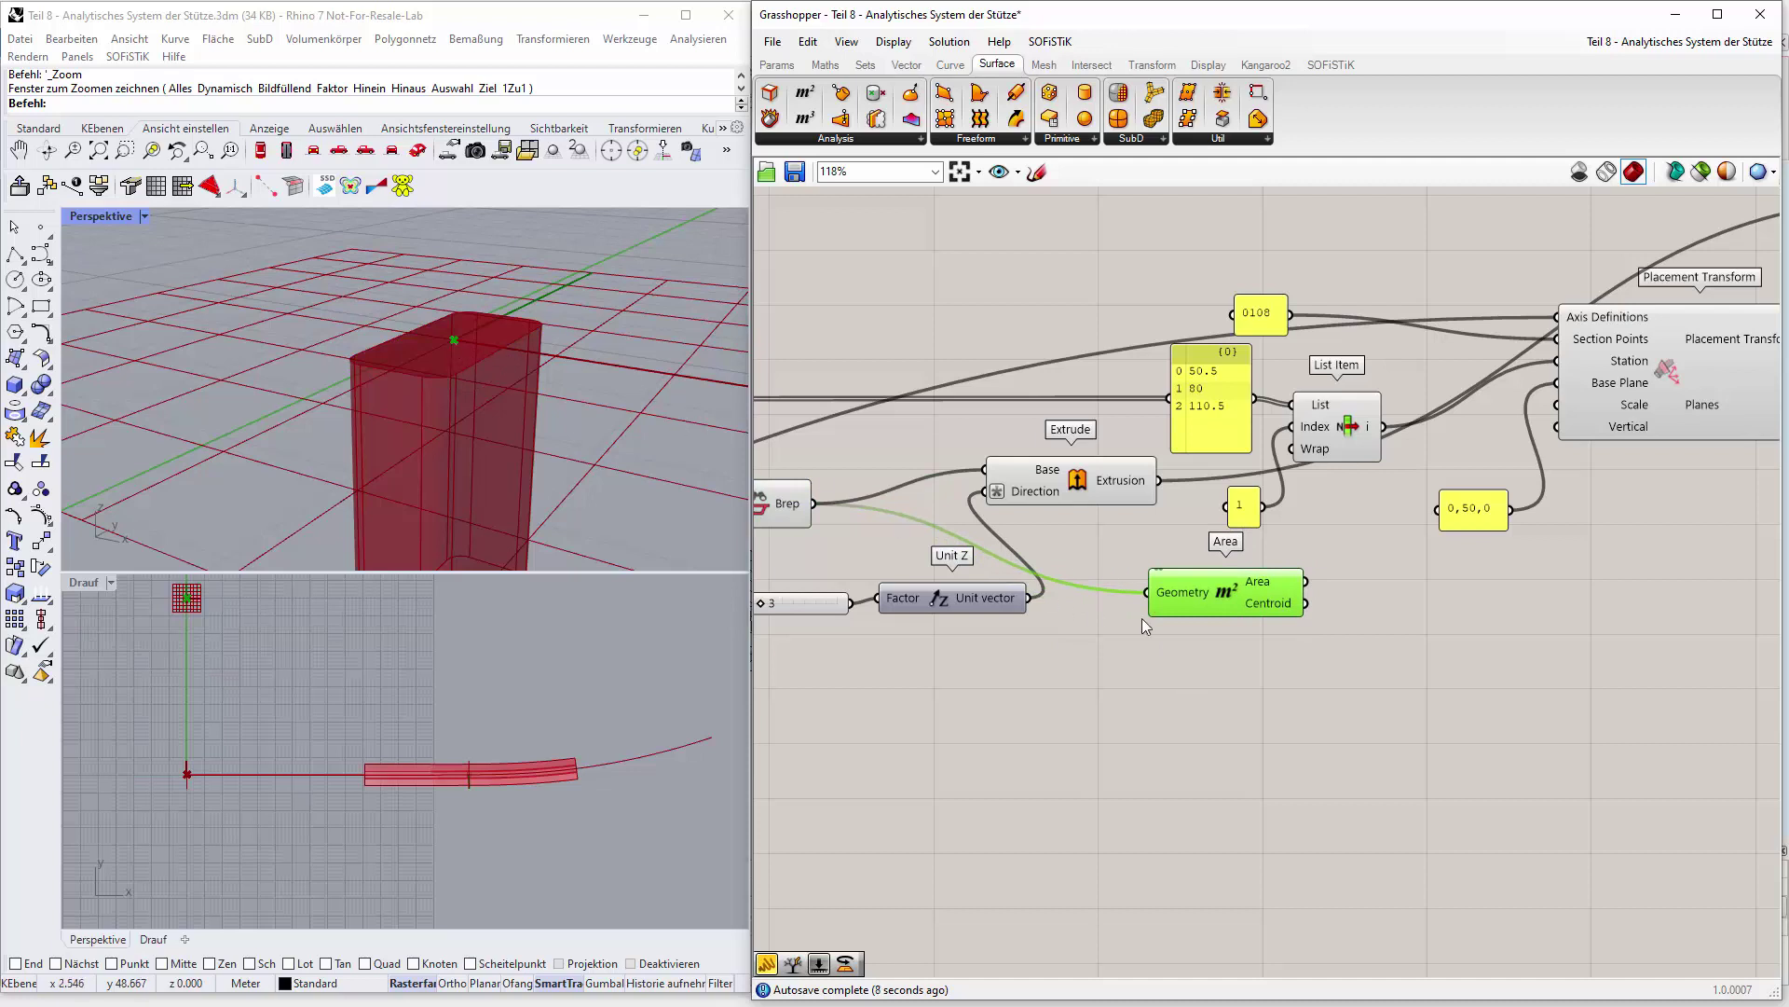
left_click(1407, 613)
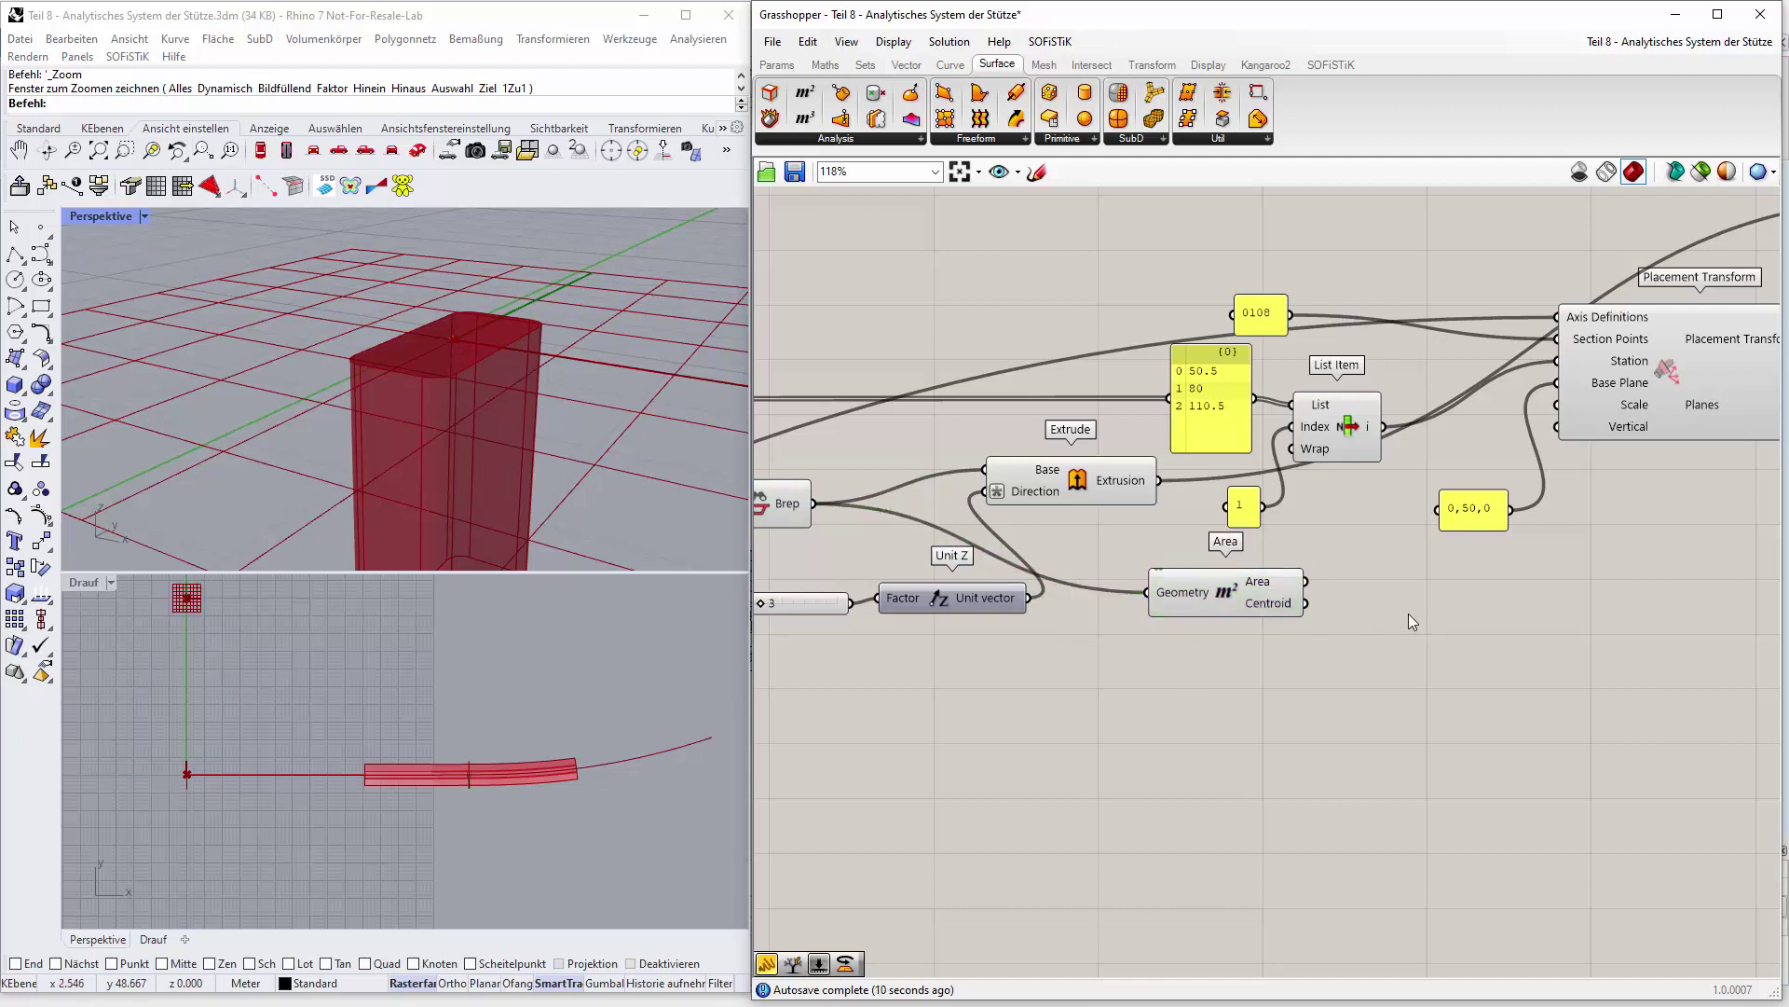
Read the section's area in a temporary Panel connected to the Area output, and delete the Panel.
double_click(1407, 614)
type("panel")
key("Return")
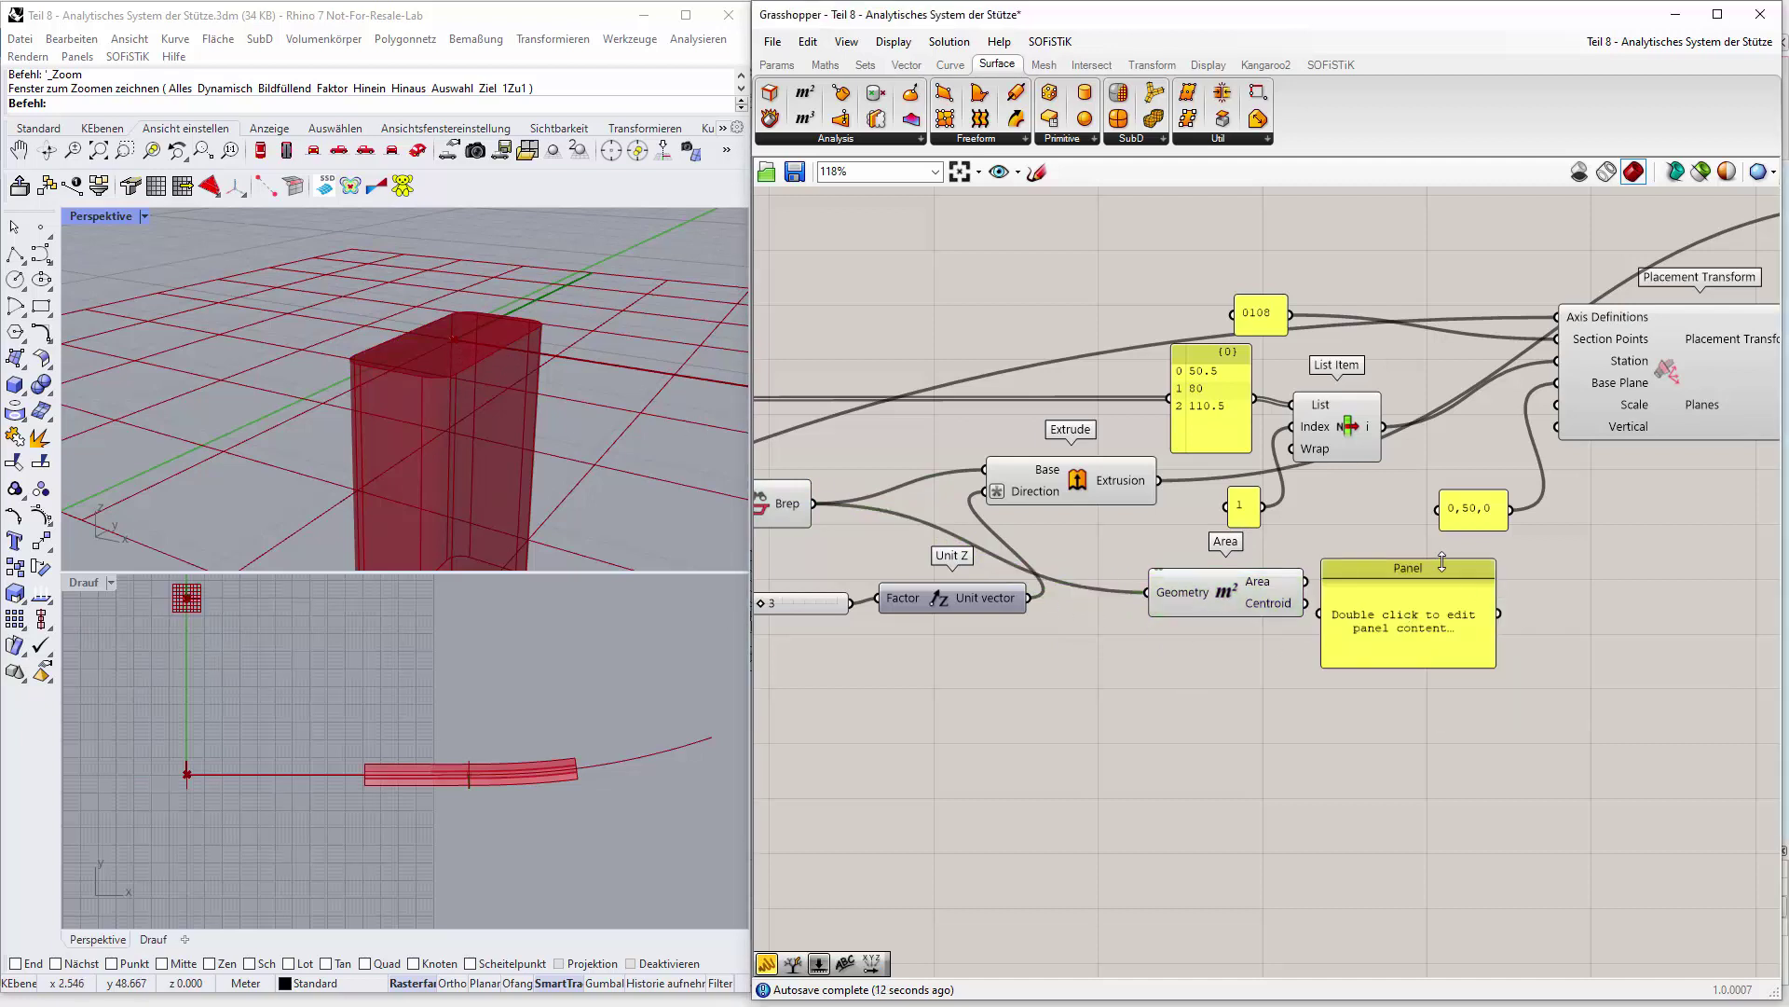
left_click_drag(1471, 580, 1528, 593)
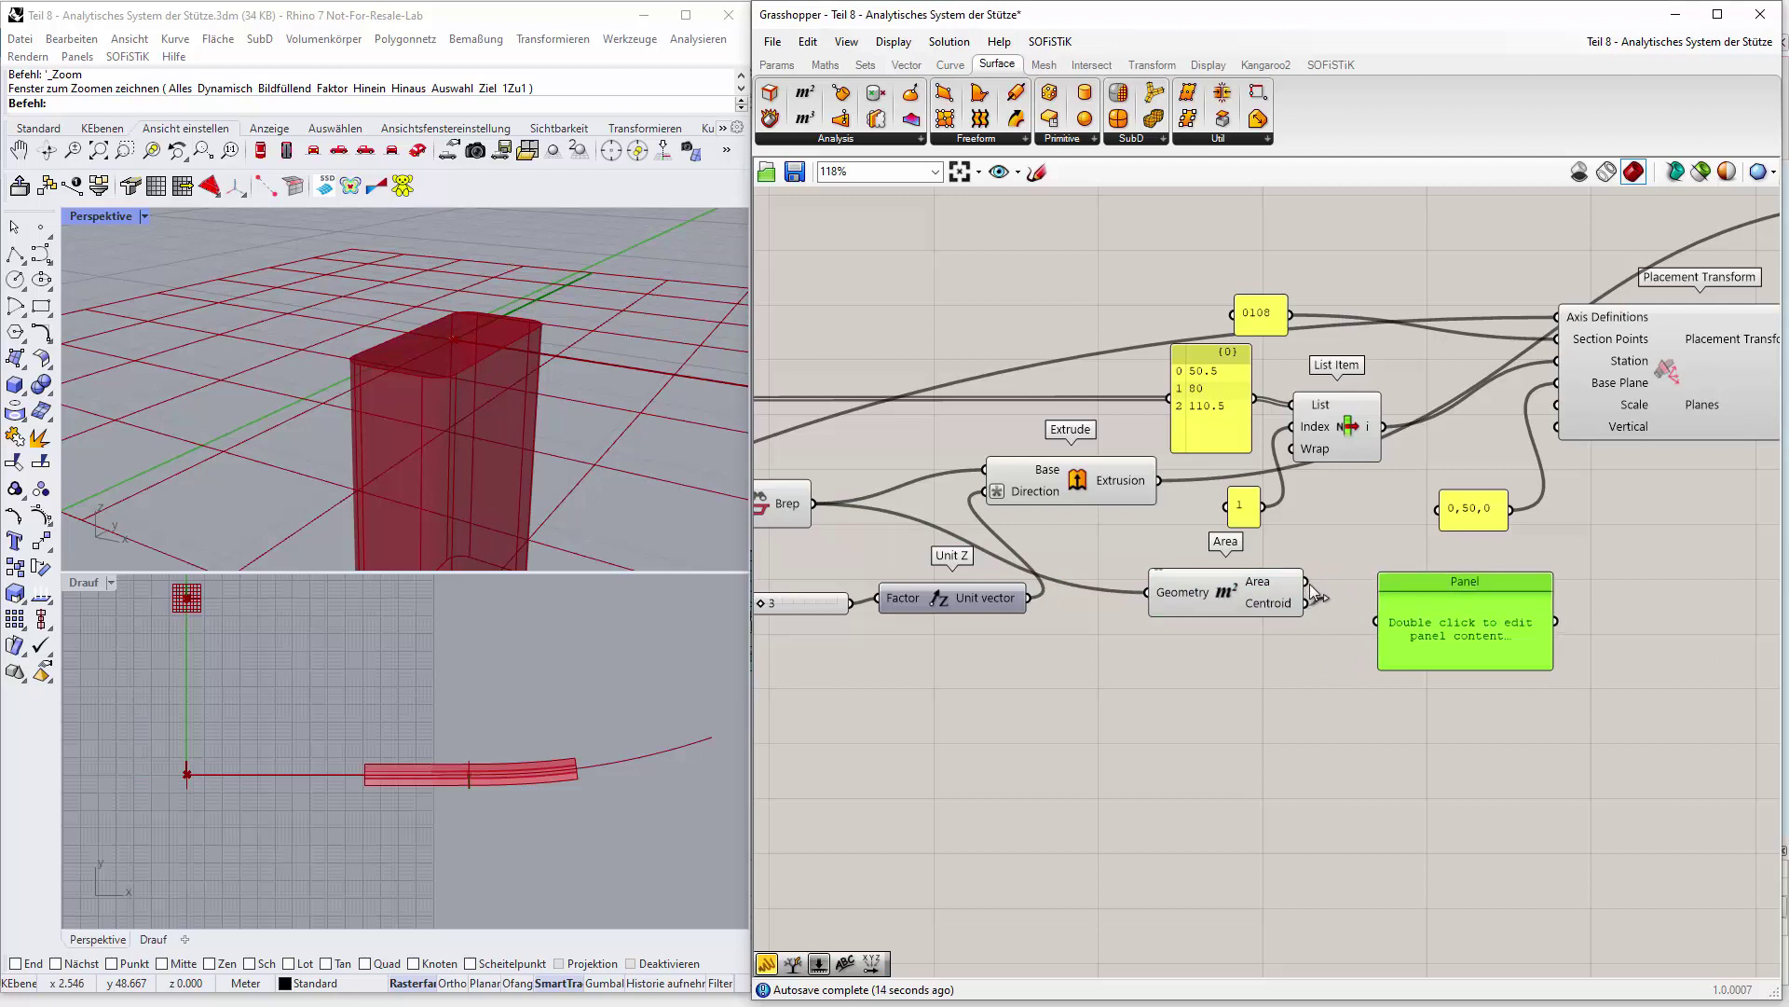
left_click_drag(1372, 623, 1377, 621)
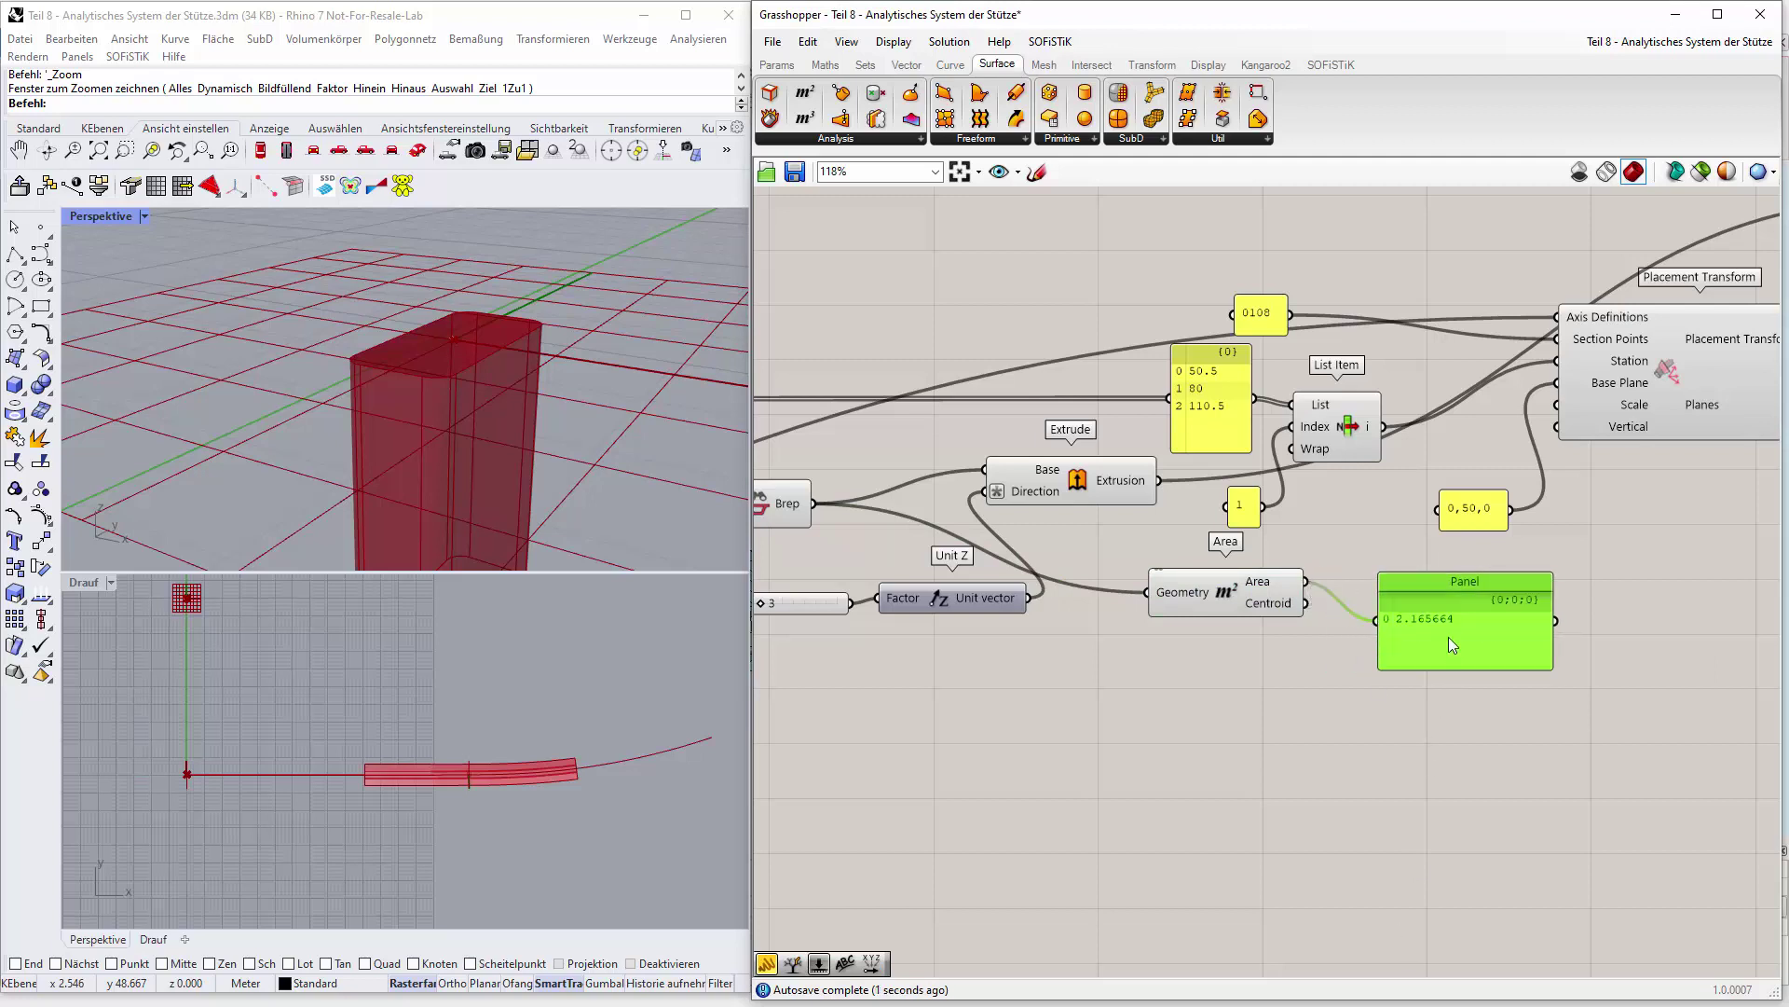
key("Delete")
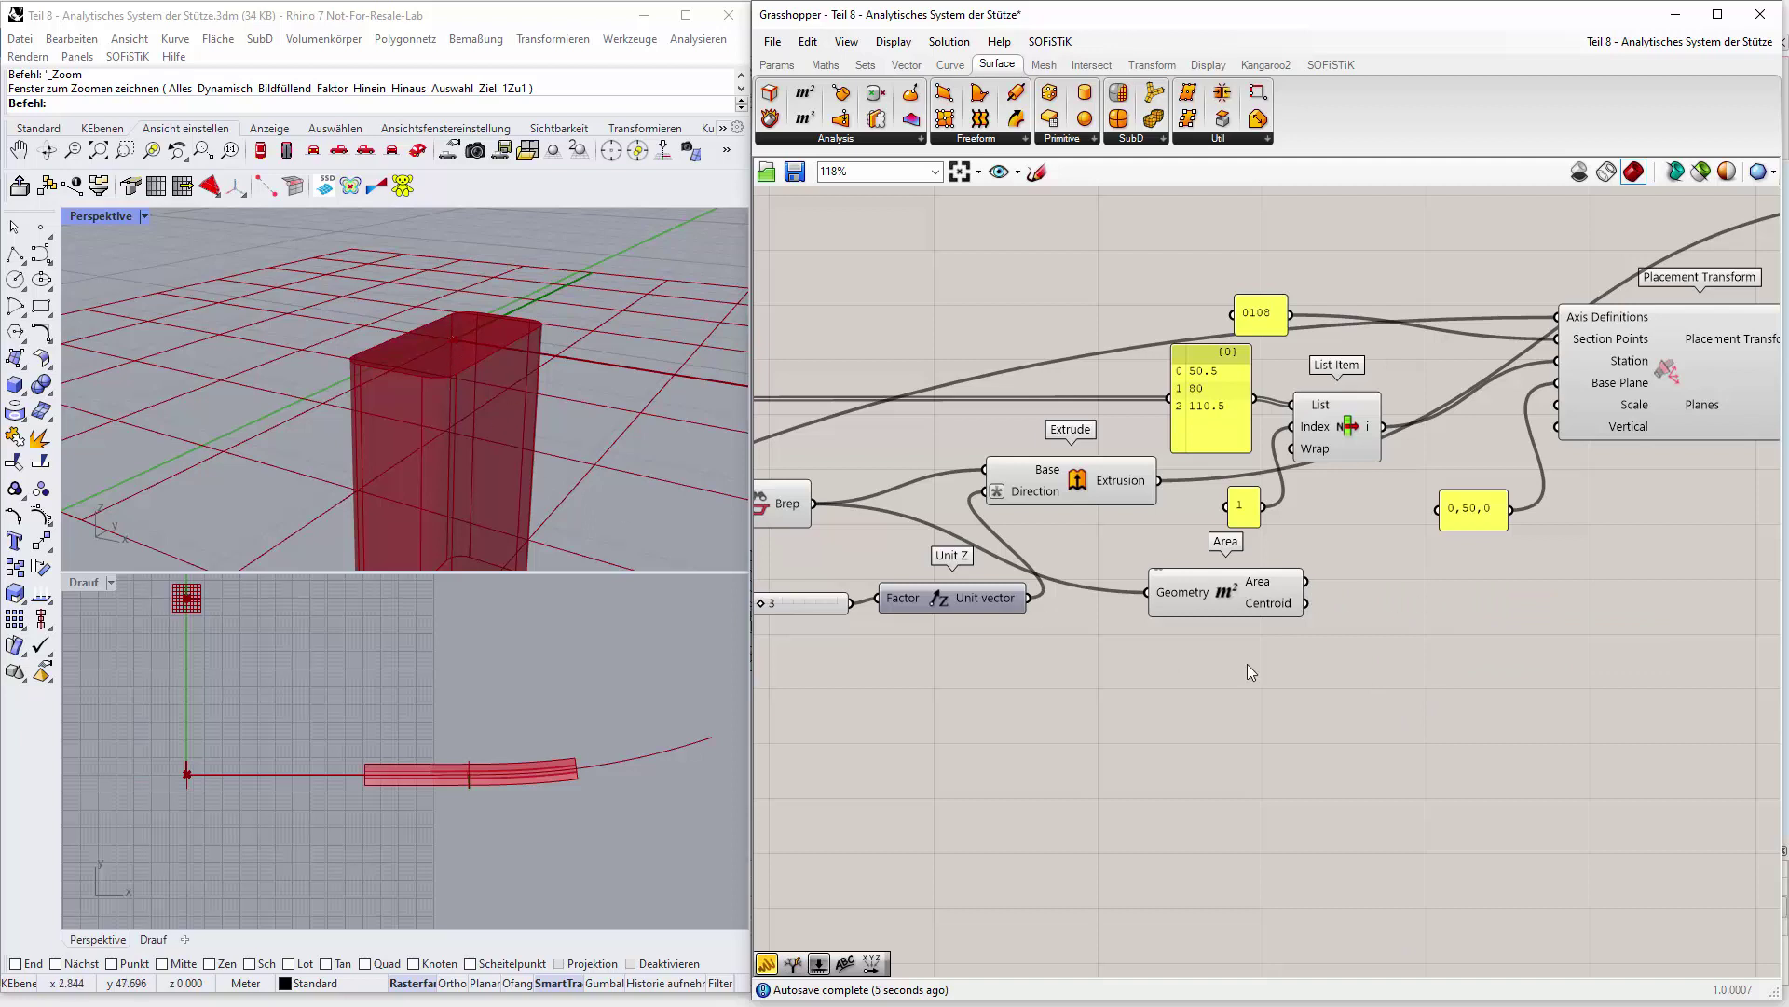
Add a Line component beside Area and connect the Centroid output to its Start Point input.
mouse_move(1269, 608)
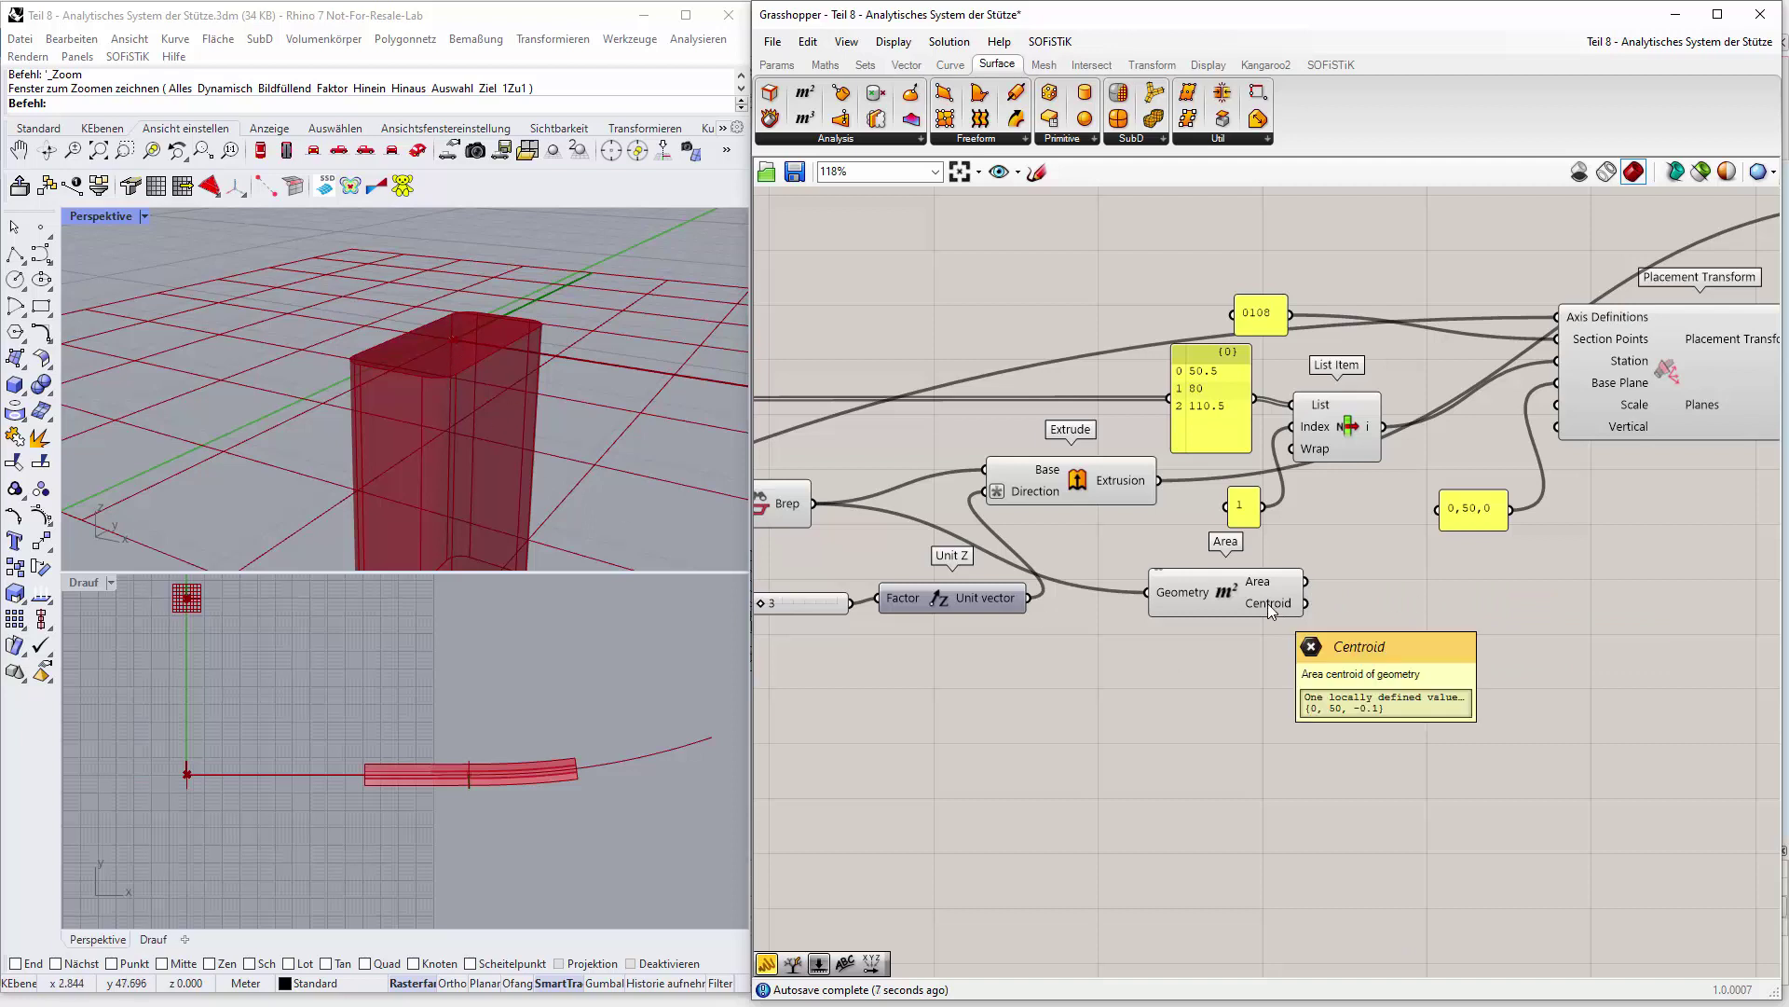
right_click_drag(612, 455, 559, 328)
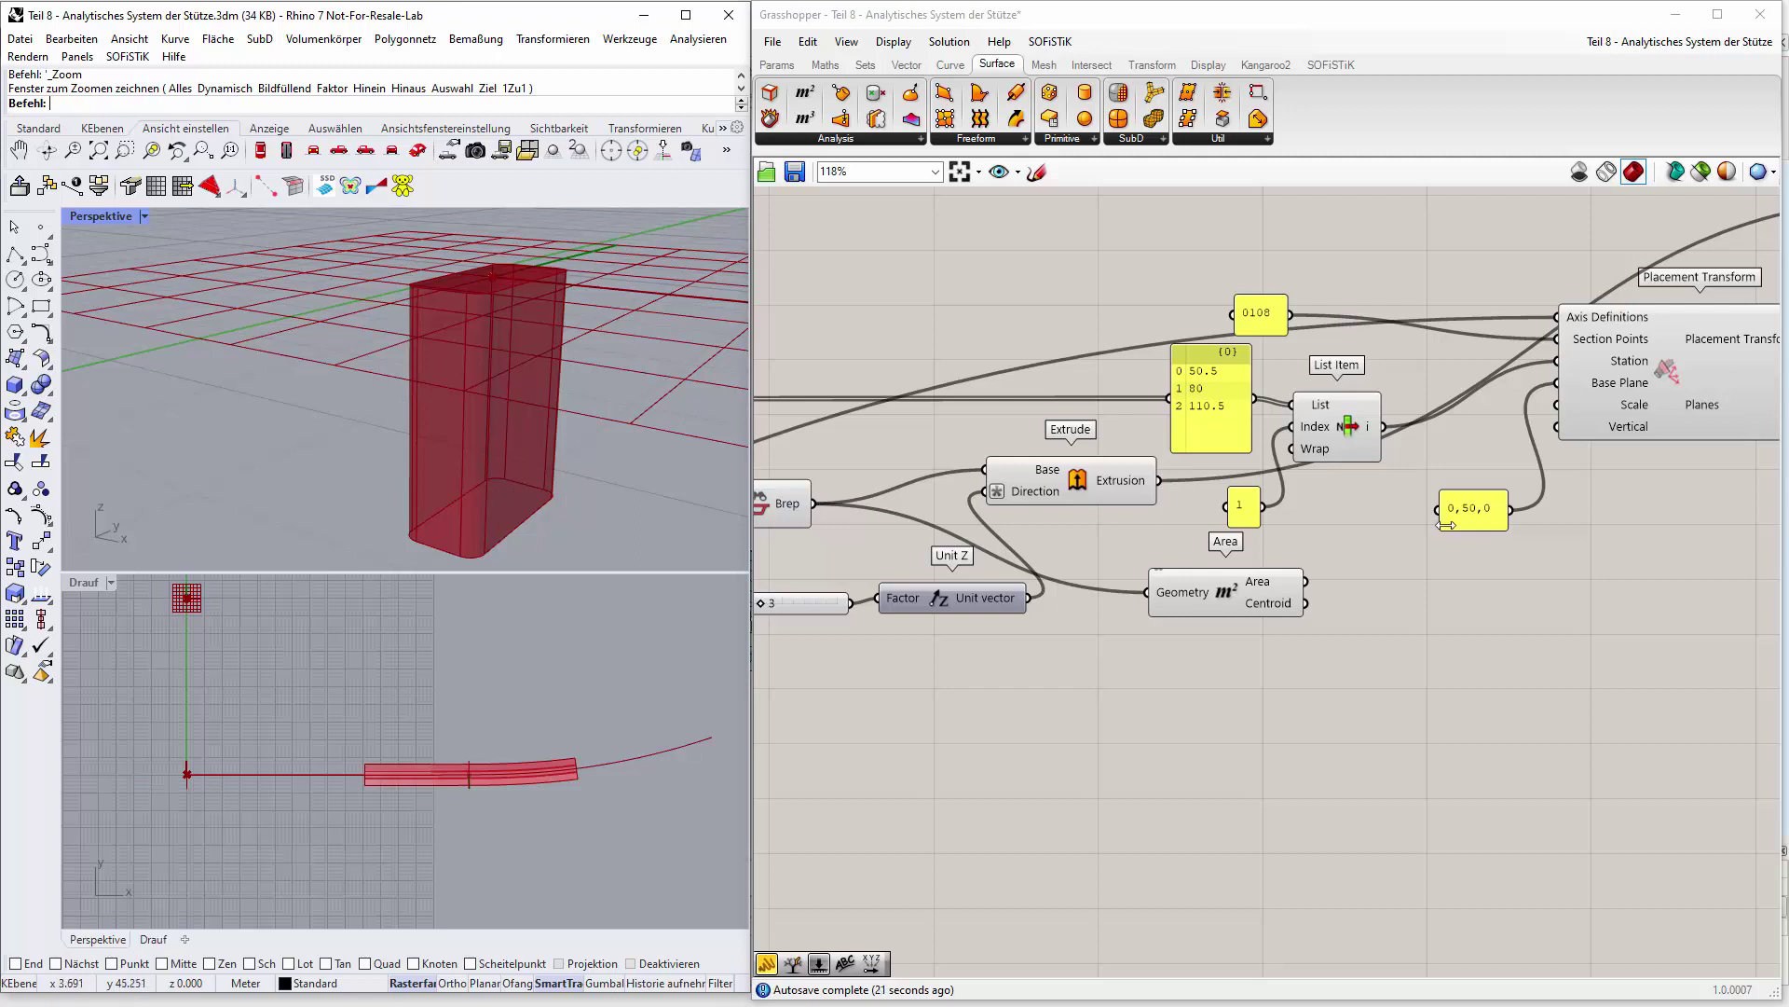
left_click(948, 65)
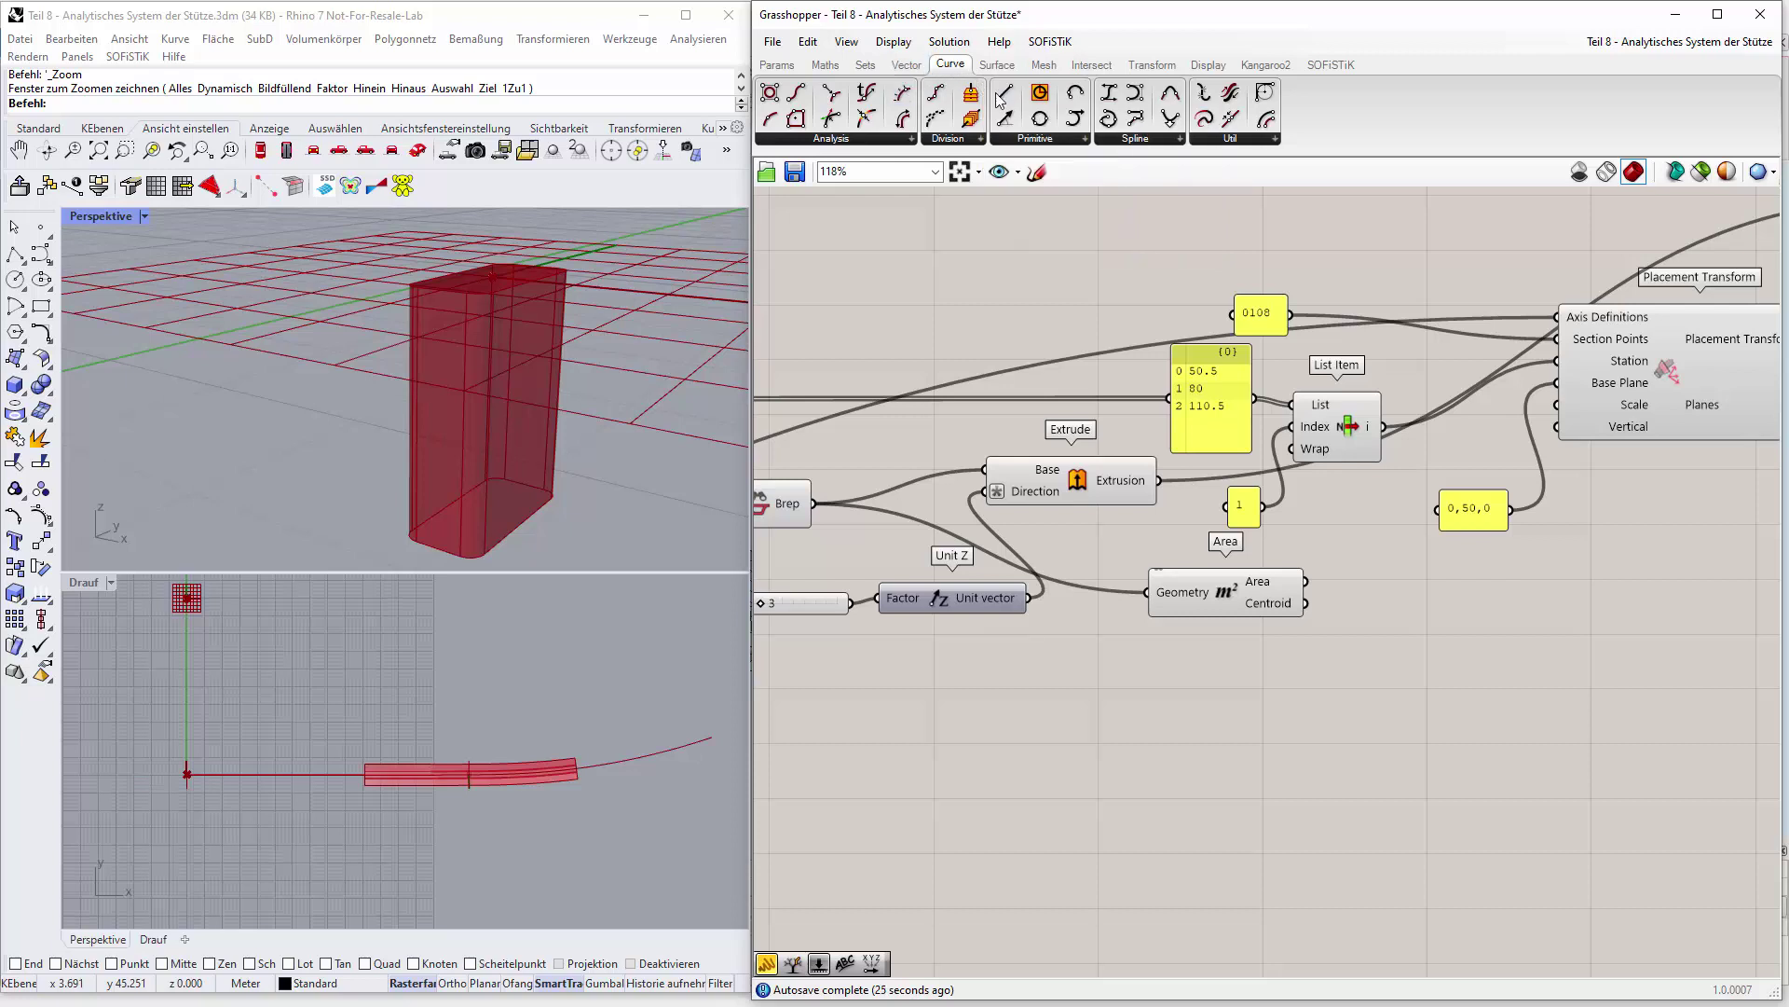
left_click_drag(1006, 95, 1391, 671)
left_click_drag(1533, 643, 1525, 640)
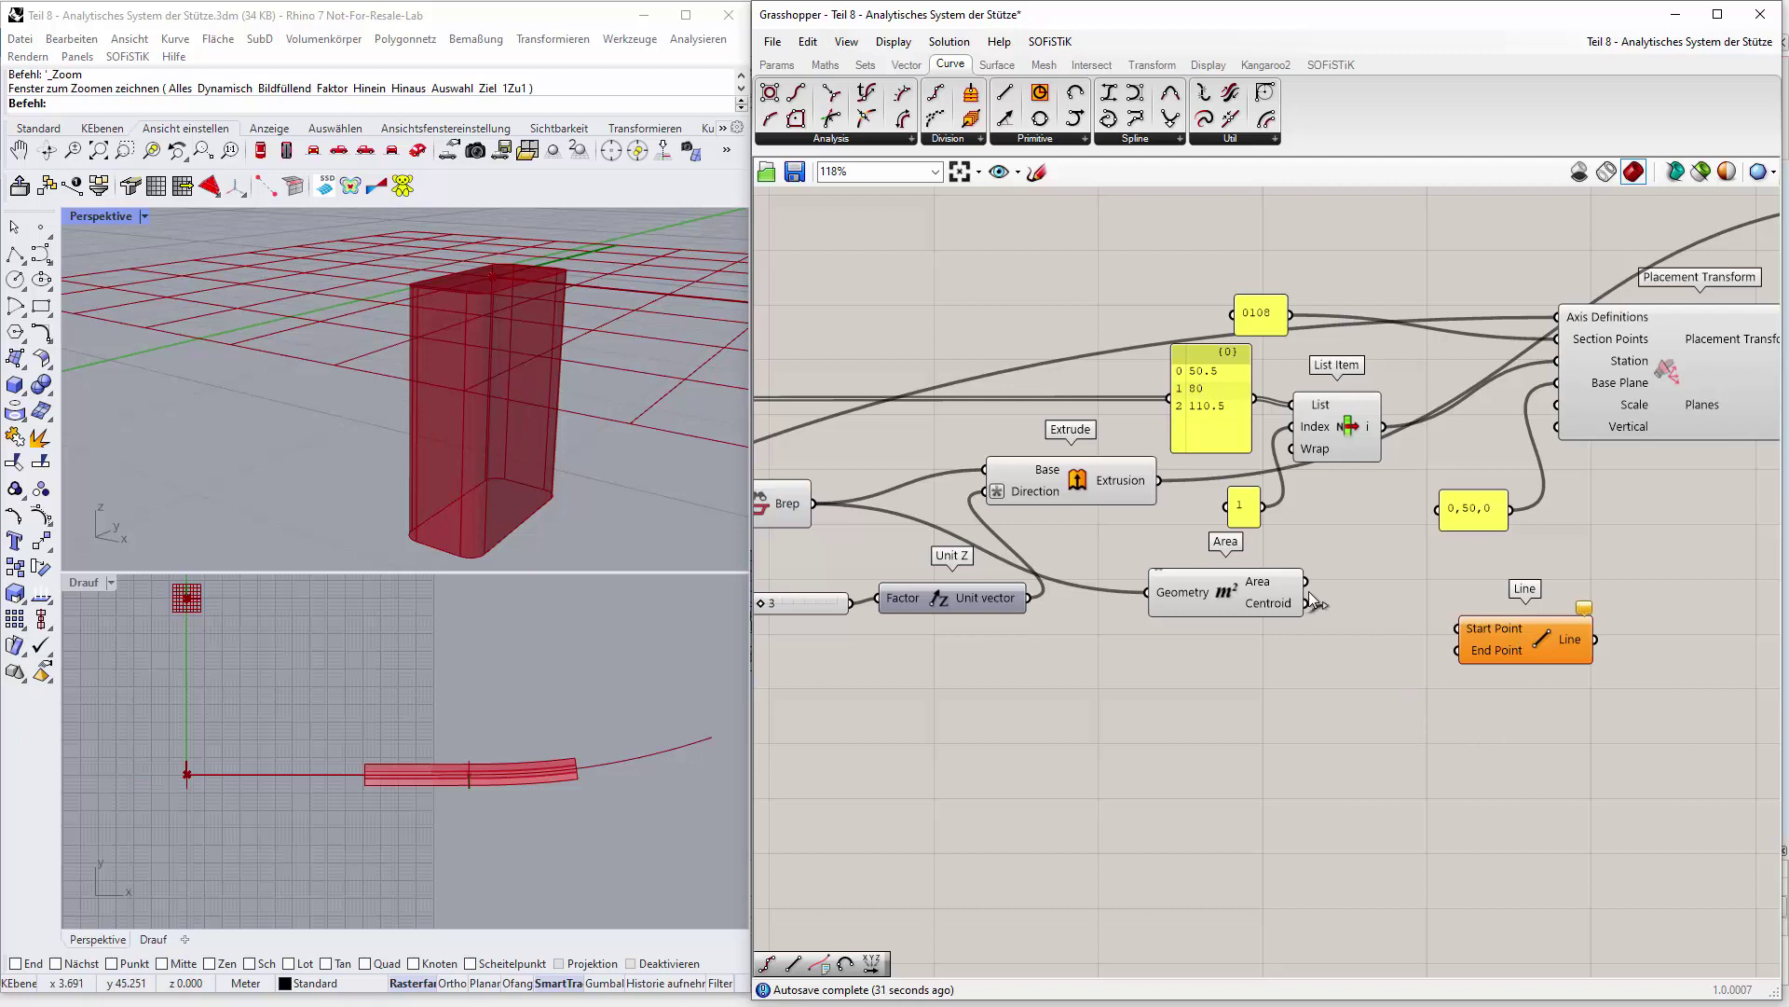
left_click_drag(1307, 605, 1460, 632)
Add a Move component with the Area's Centroid as its Geometry and the Unit Z vector as its Motion.
mouse_move(775, 602)
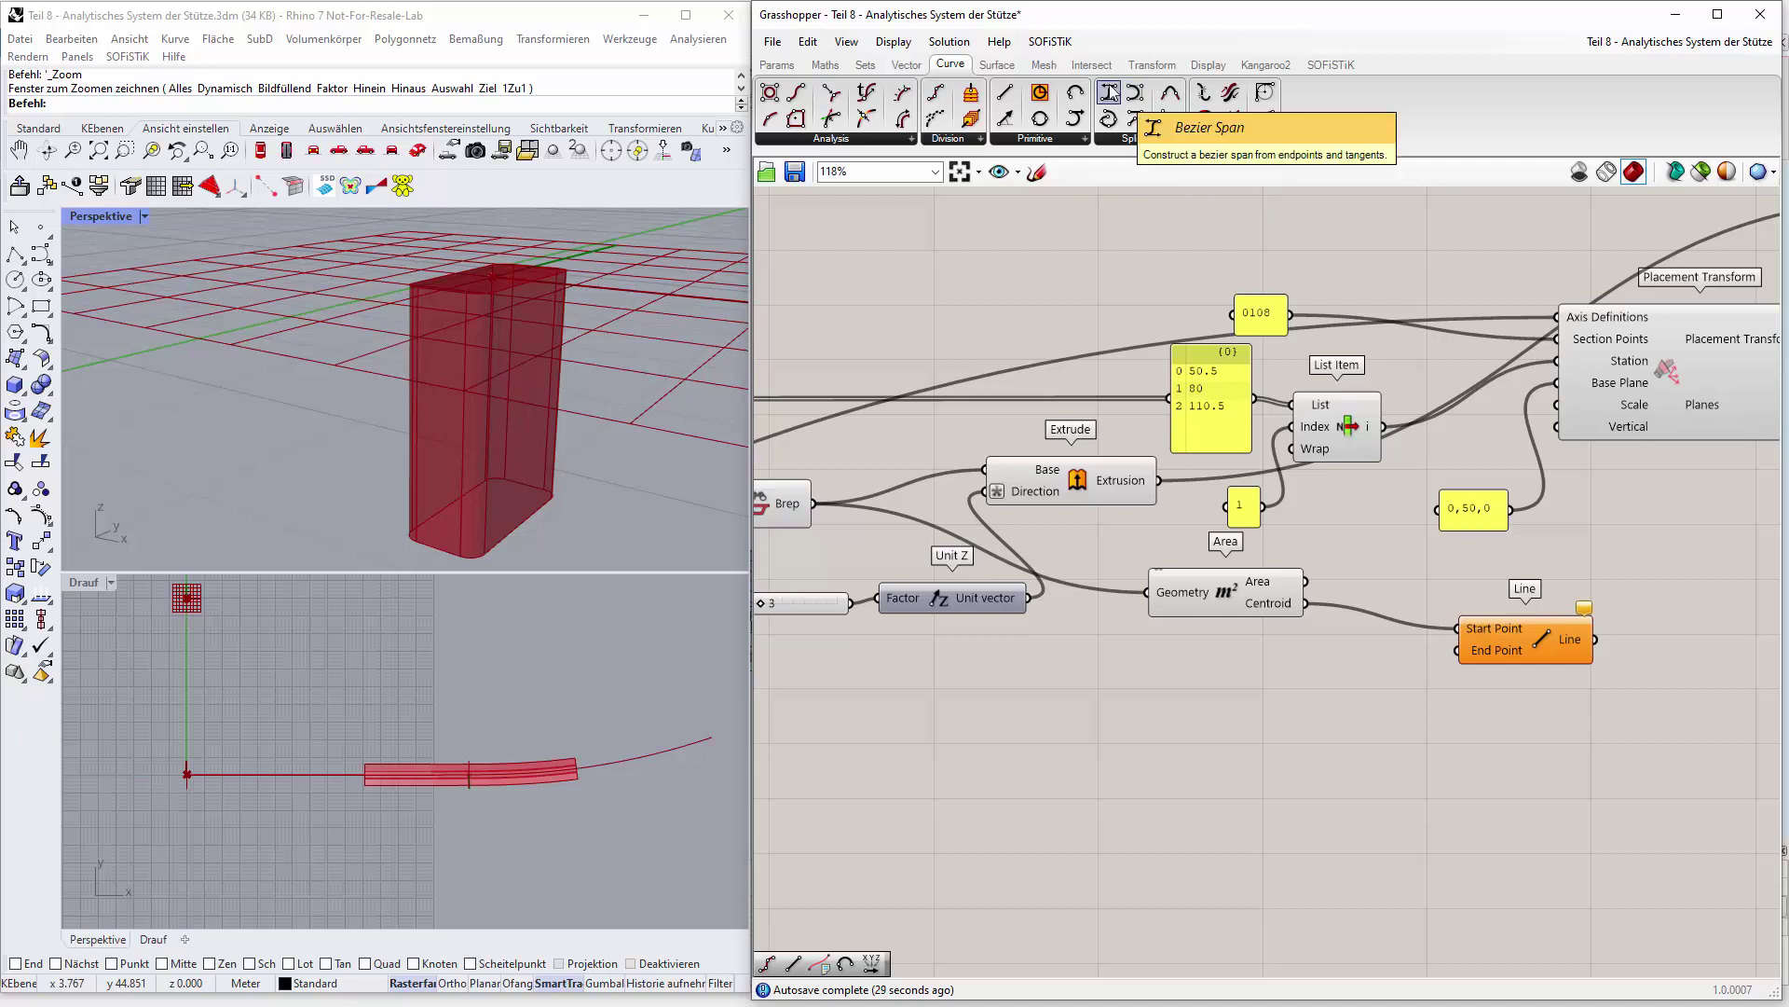
left_click(1140, 64)
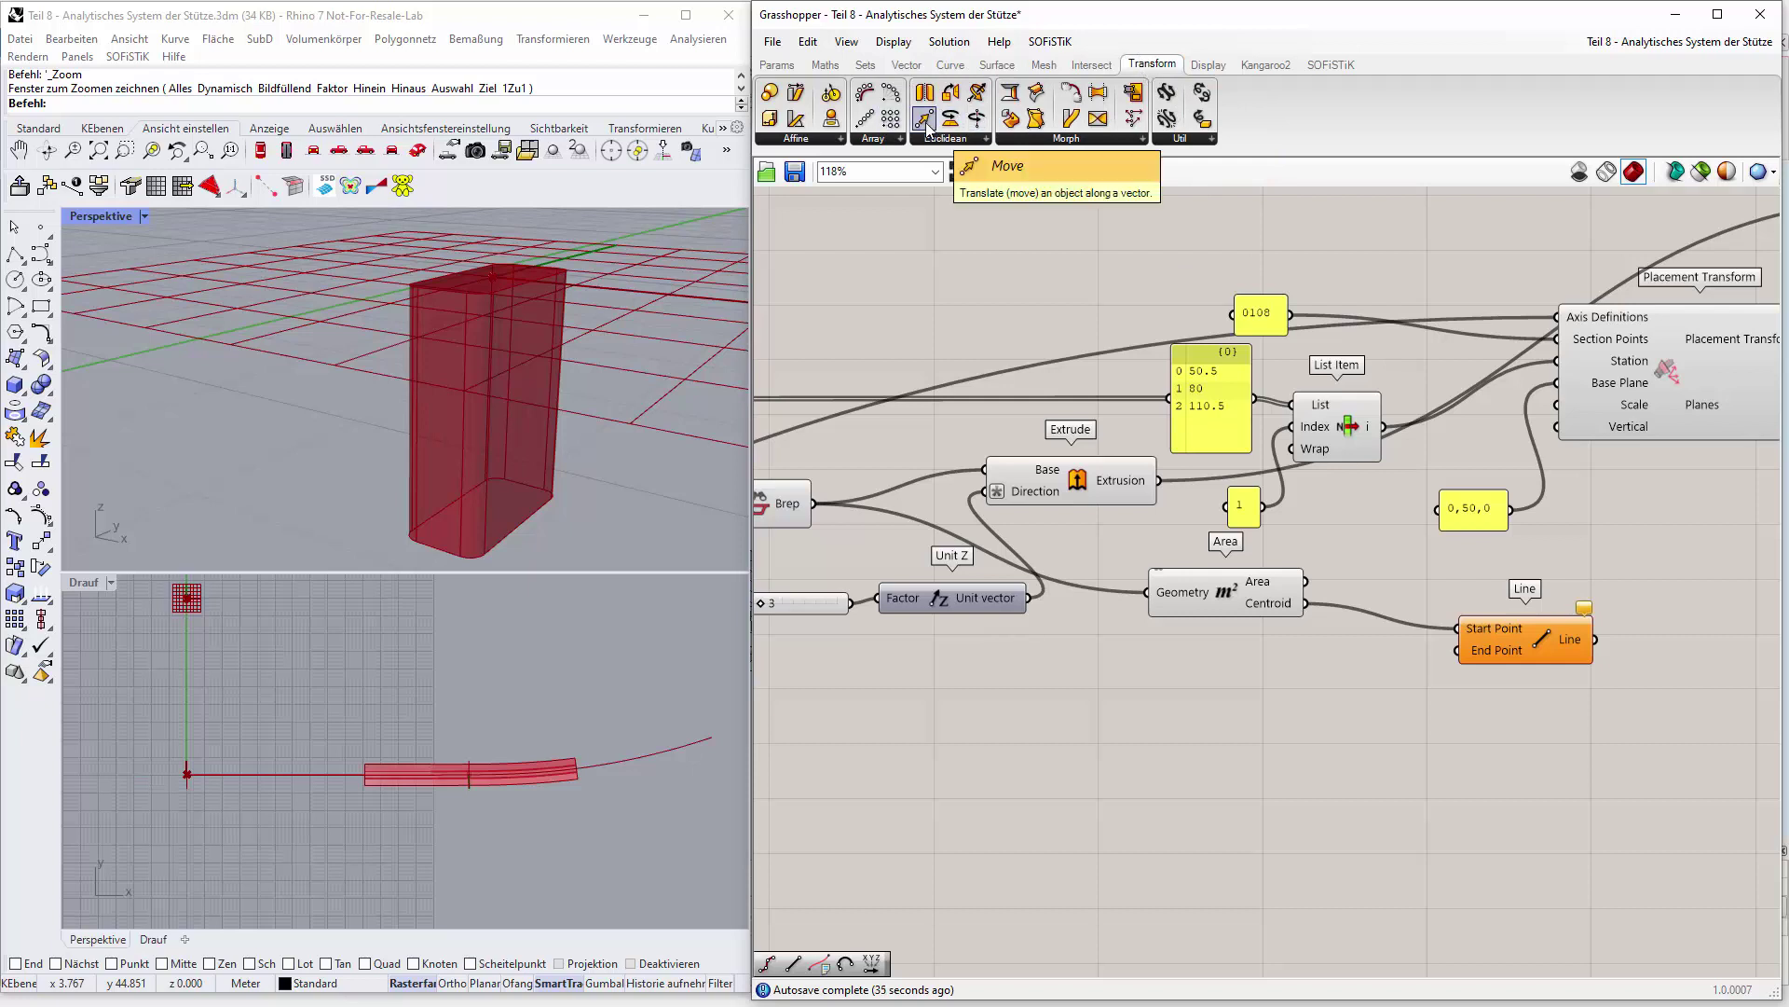
left_click_drag(926, 121, 1357, 714)
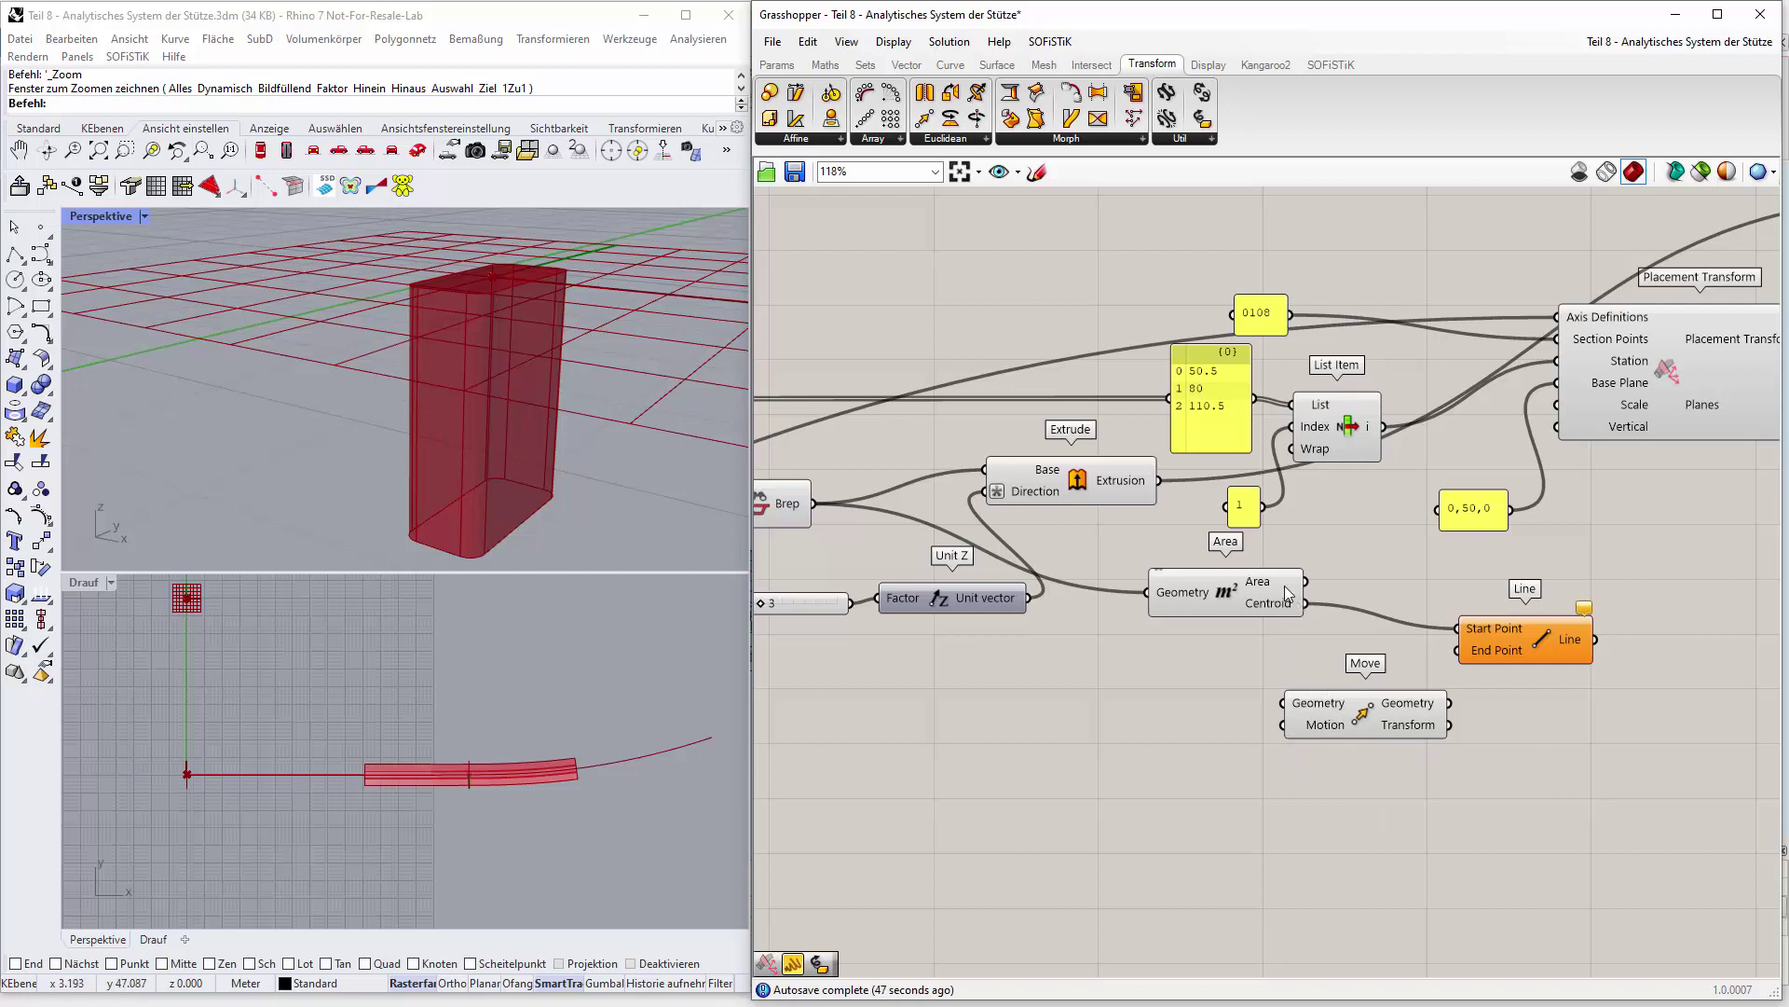
left_click_drag(1305, 603, 1283, 710)
left_click_drag(1038, 600, 1271, 730)
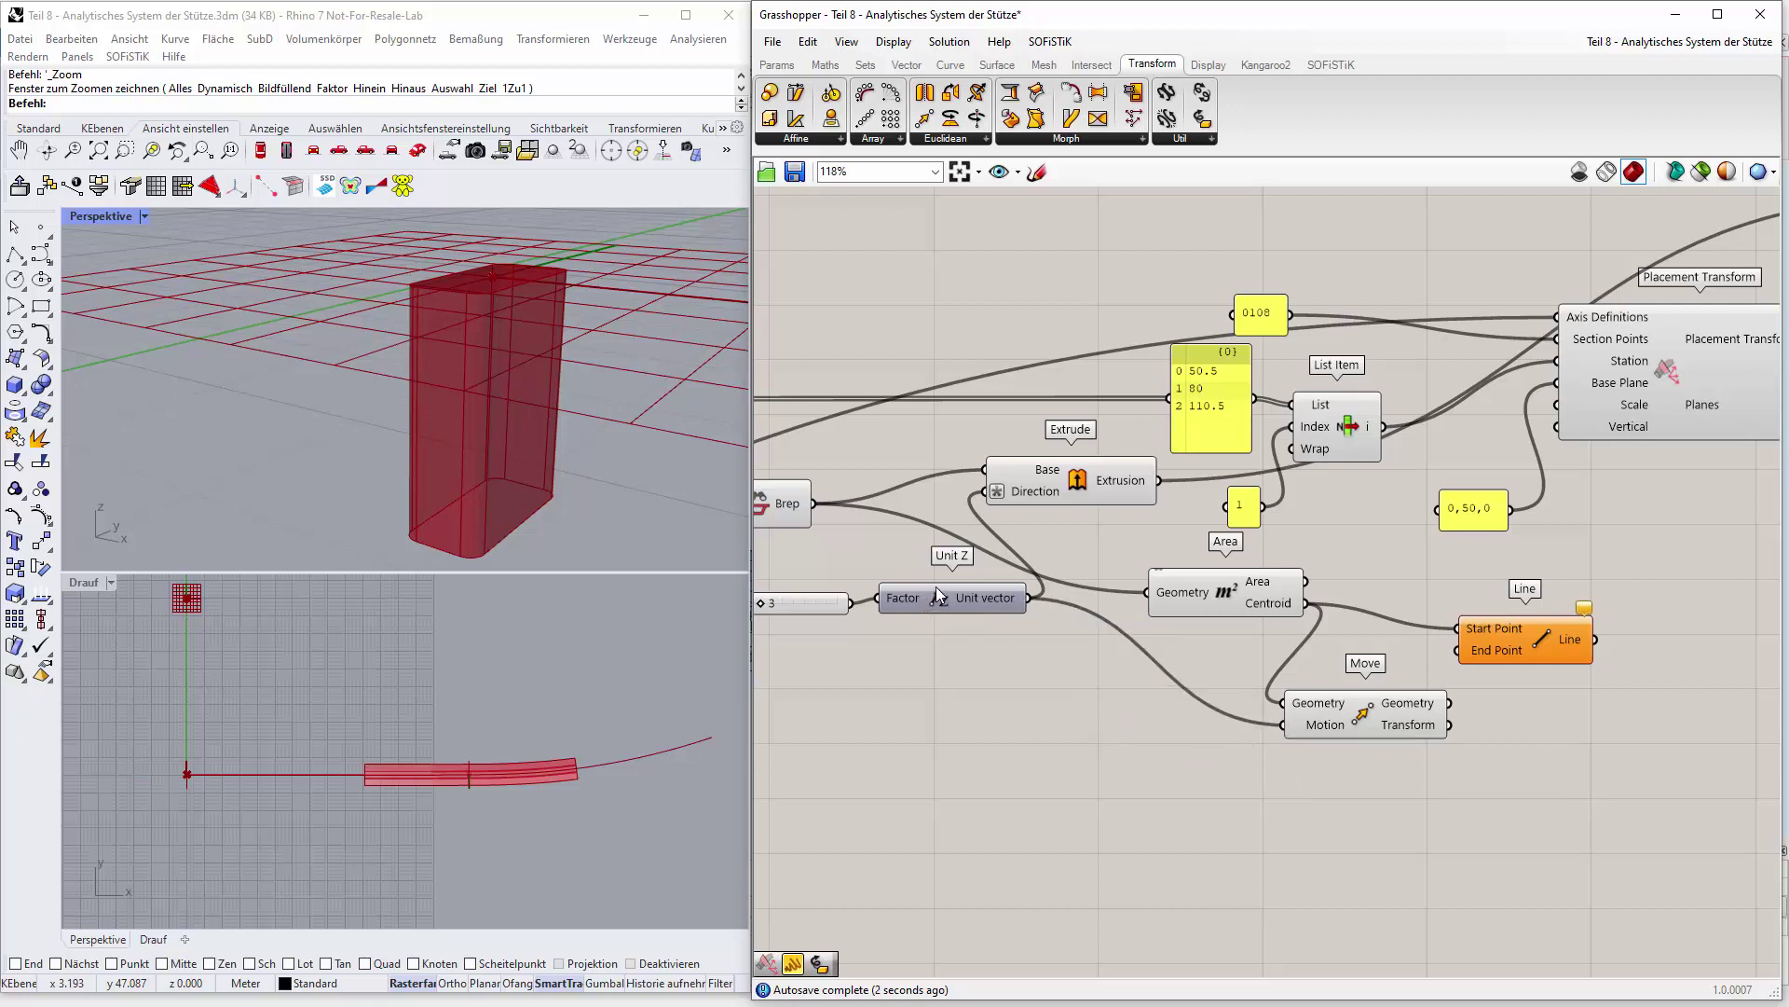
Reverse the centroid's displacement by applying the expression x*-1 to the Move component's Motion input.
scroll(596, 412, "down", 5)
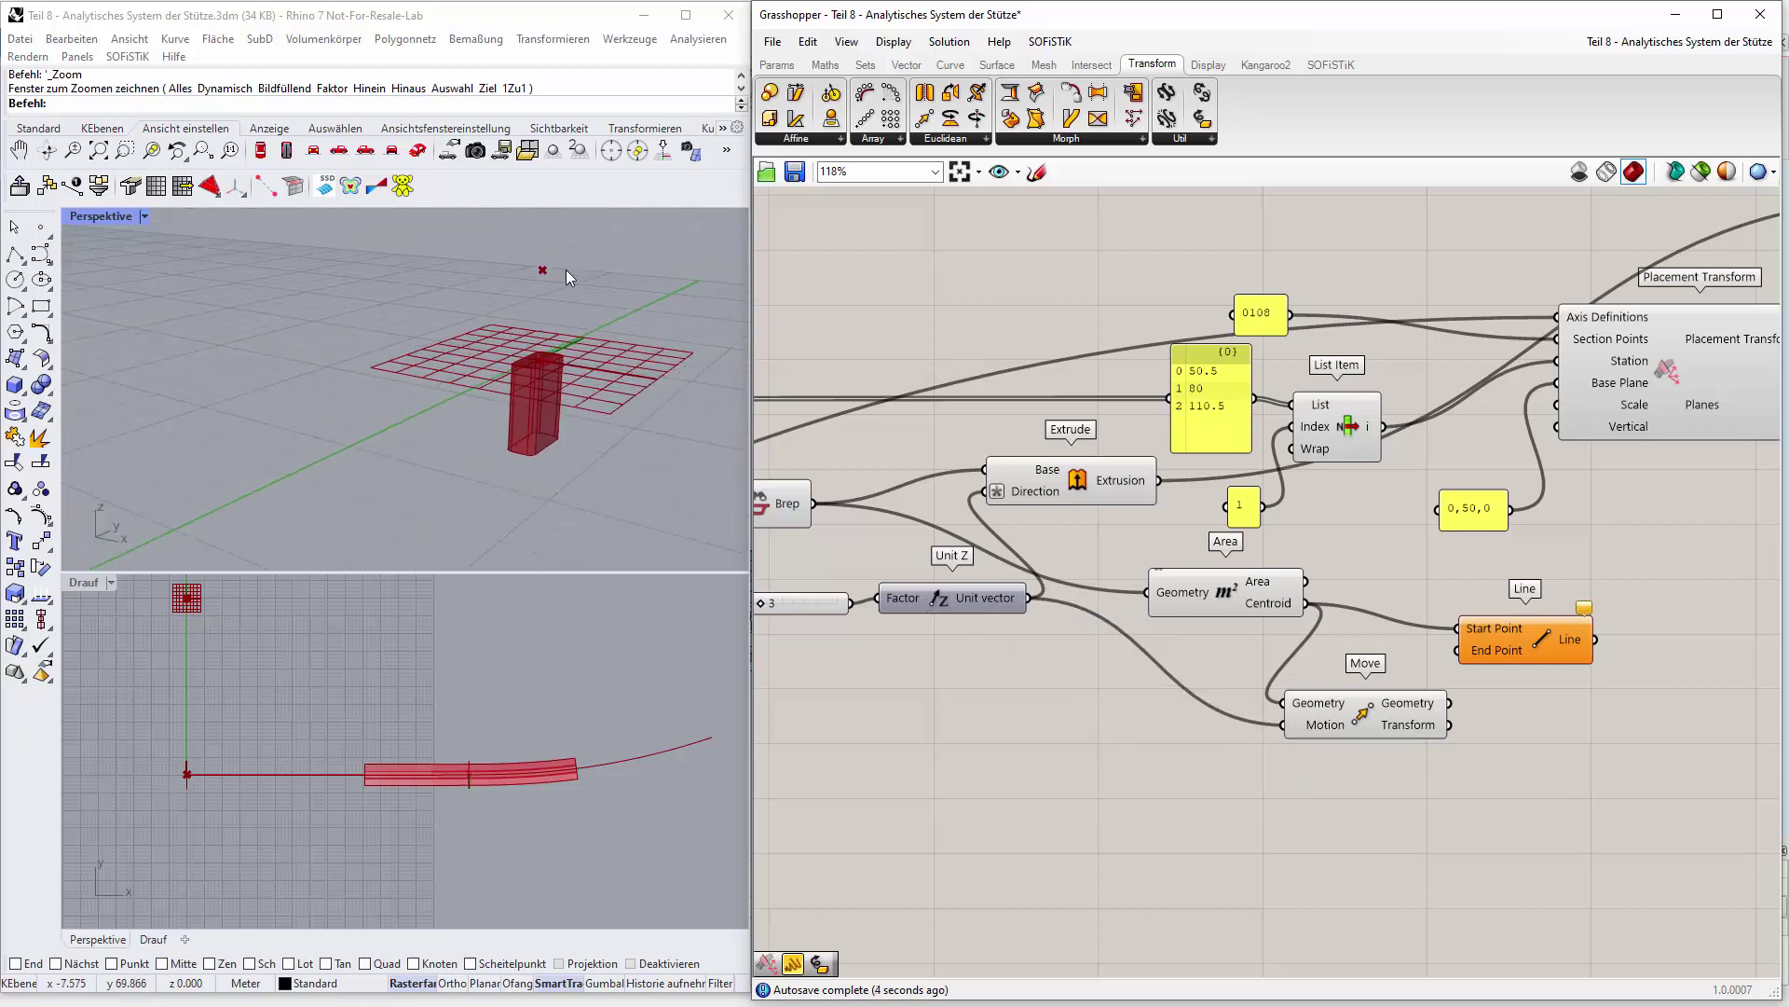
scroll(551, 277, "up", 5)
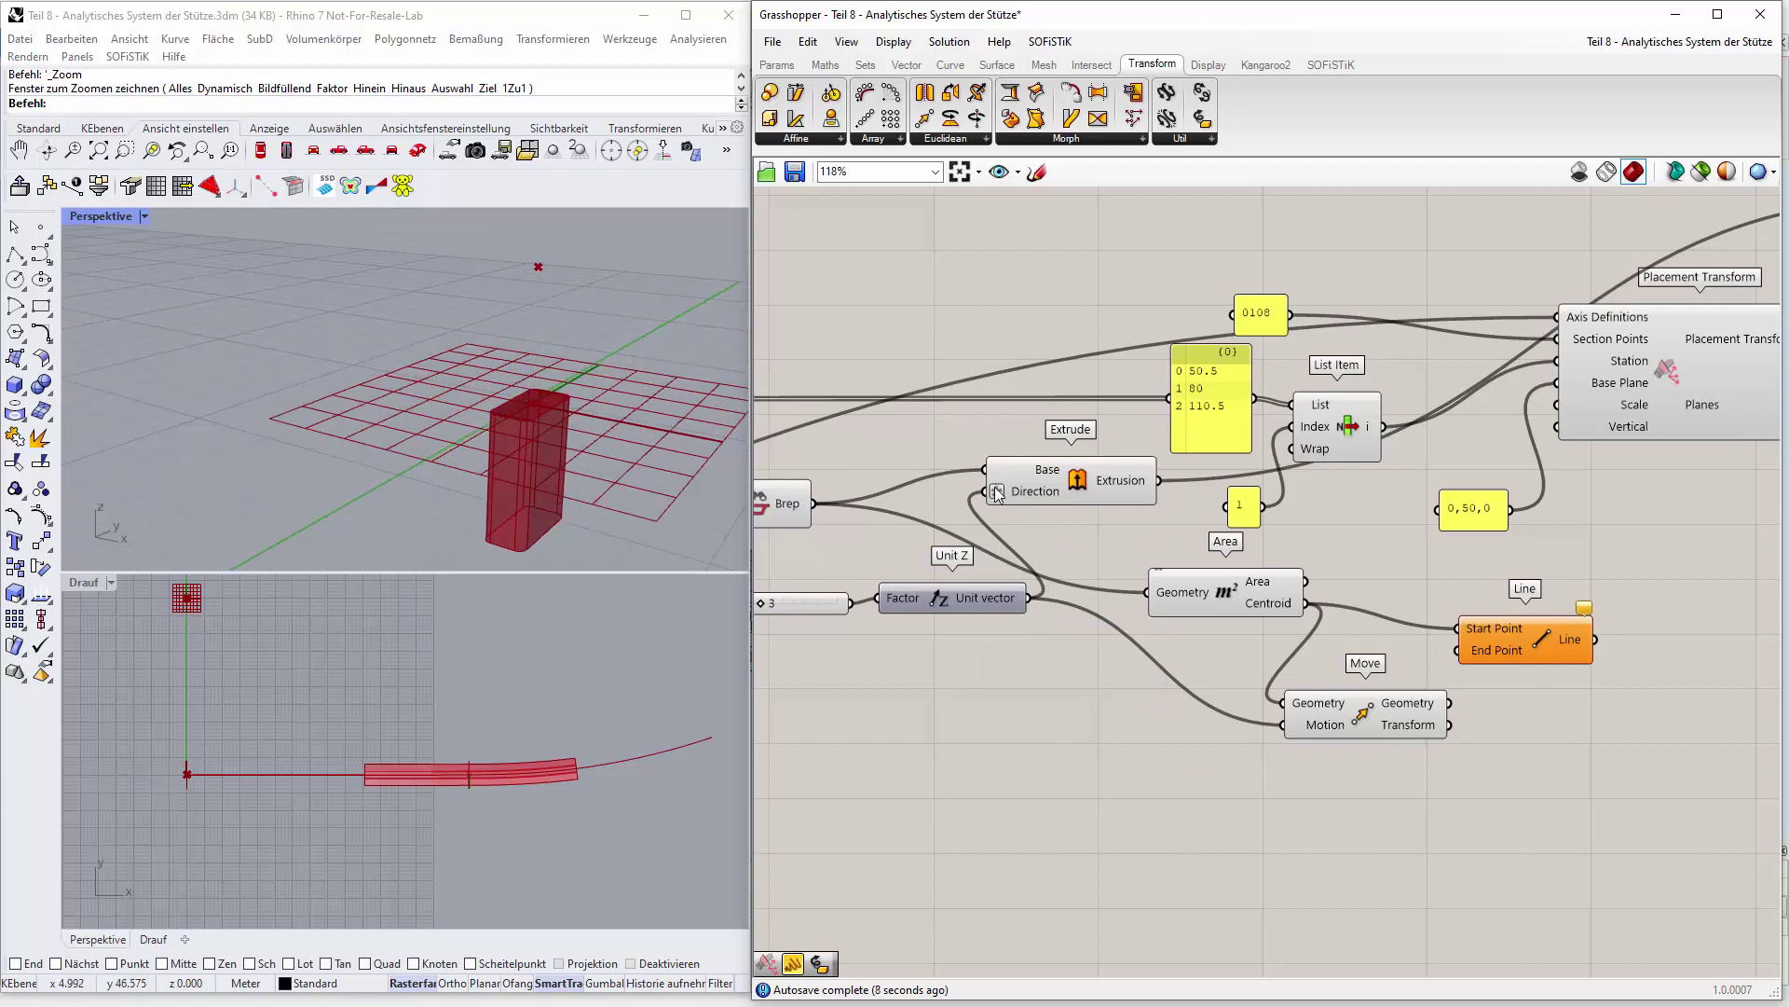
mouse_move(997, 492)
right_click(1294, 726)
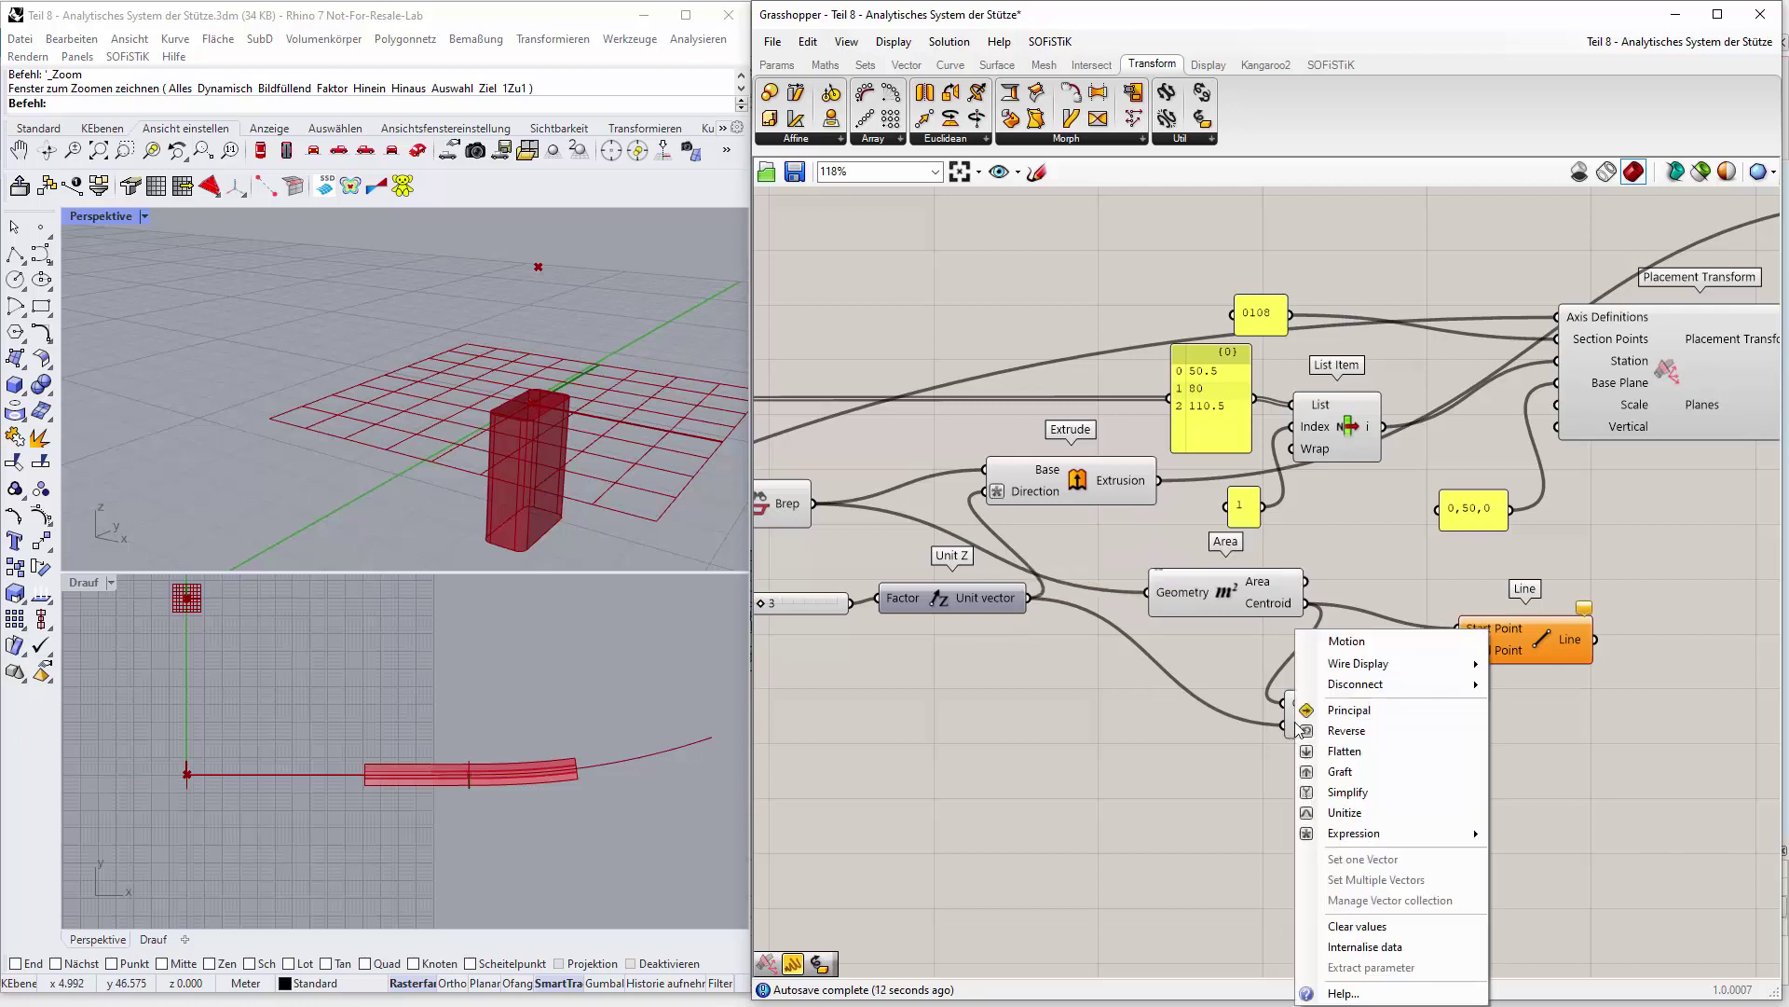
mouse_move(1373, 839)
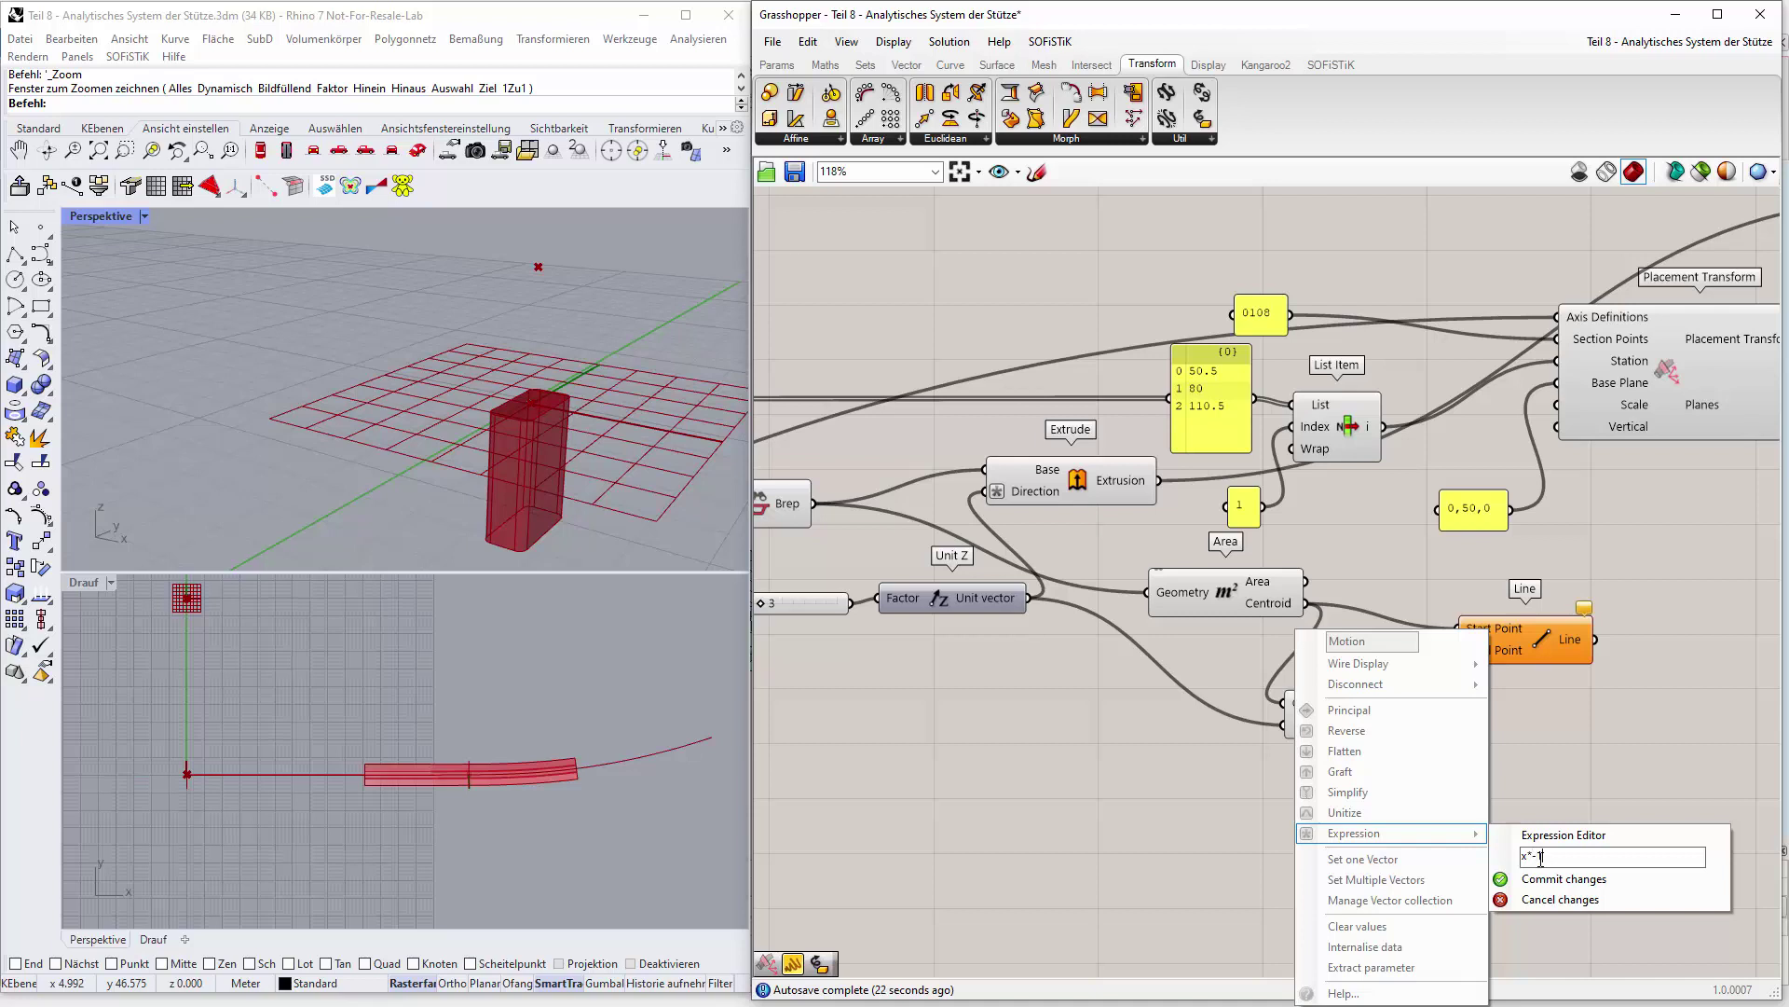
type("1")
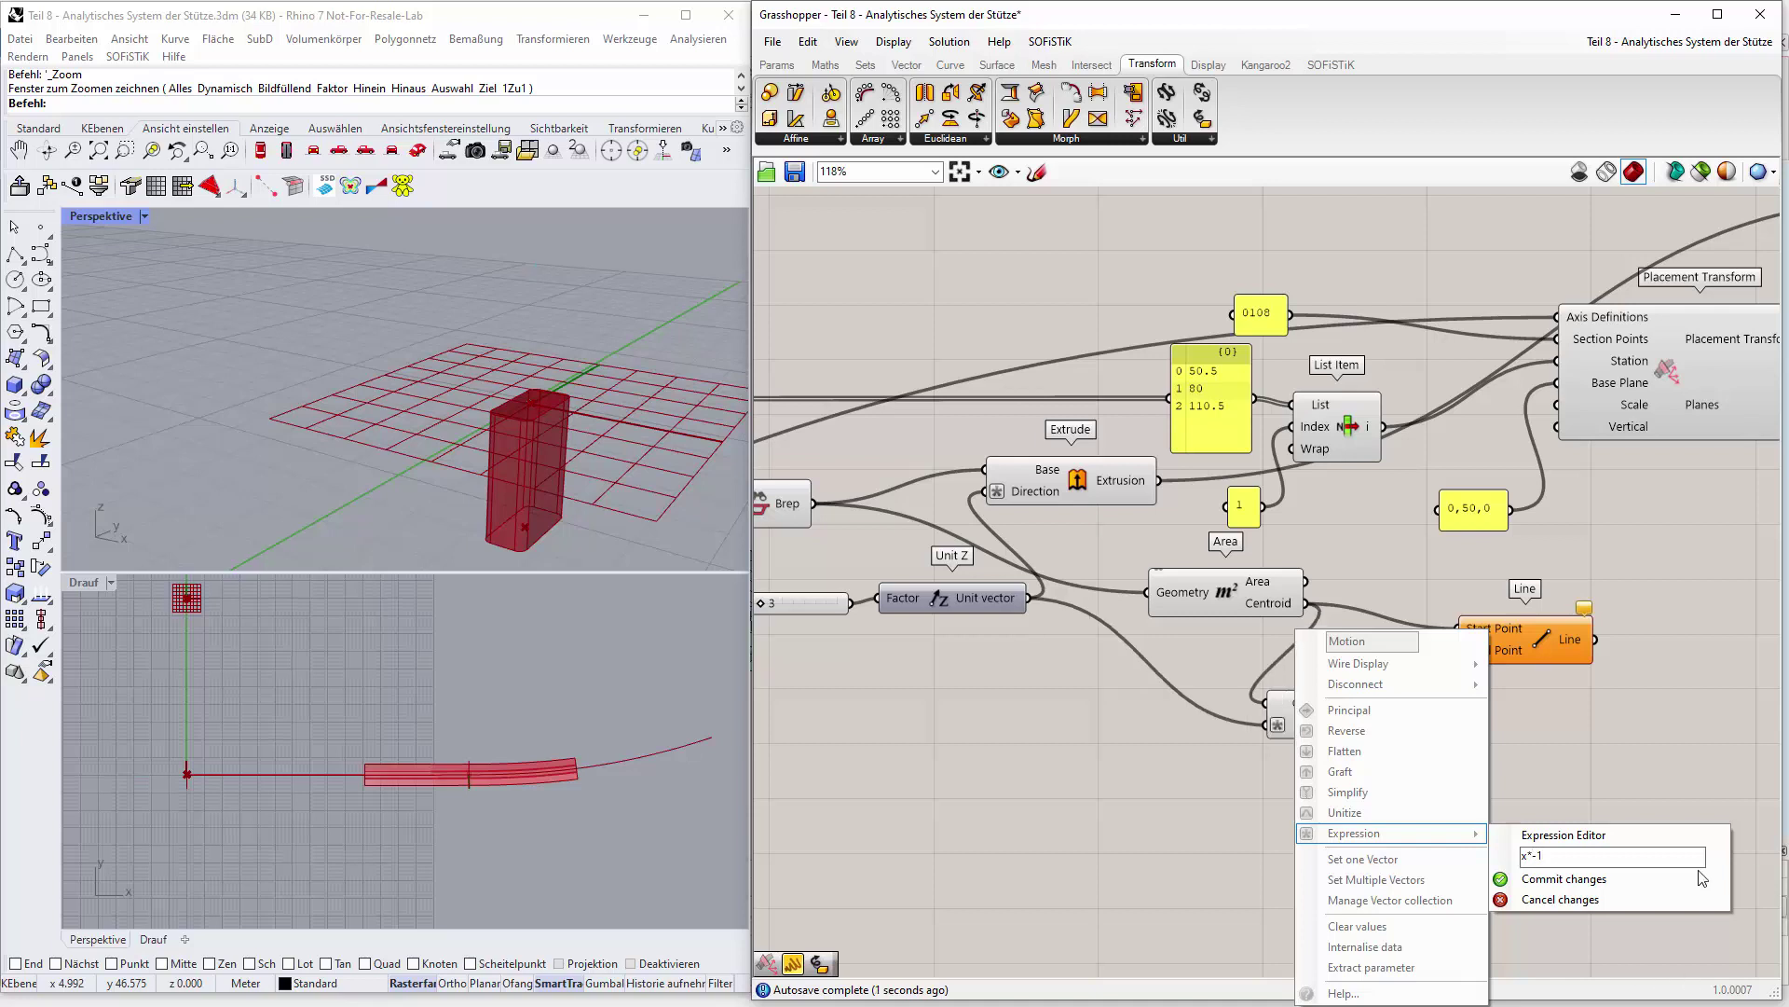
left_click(1576, 880)
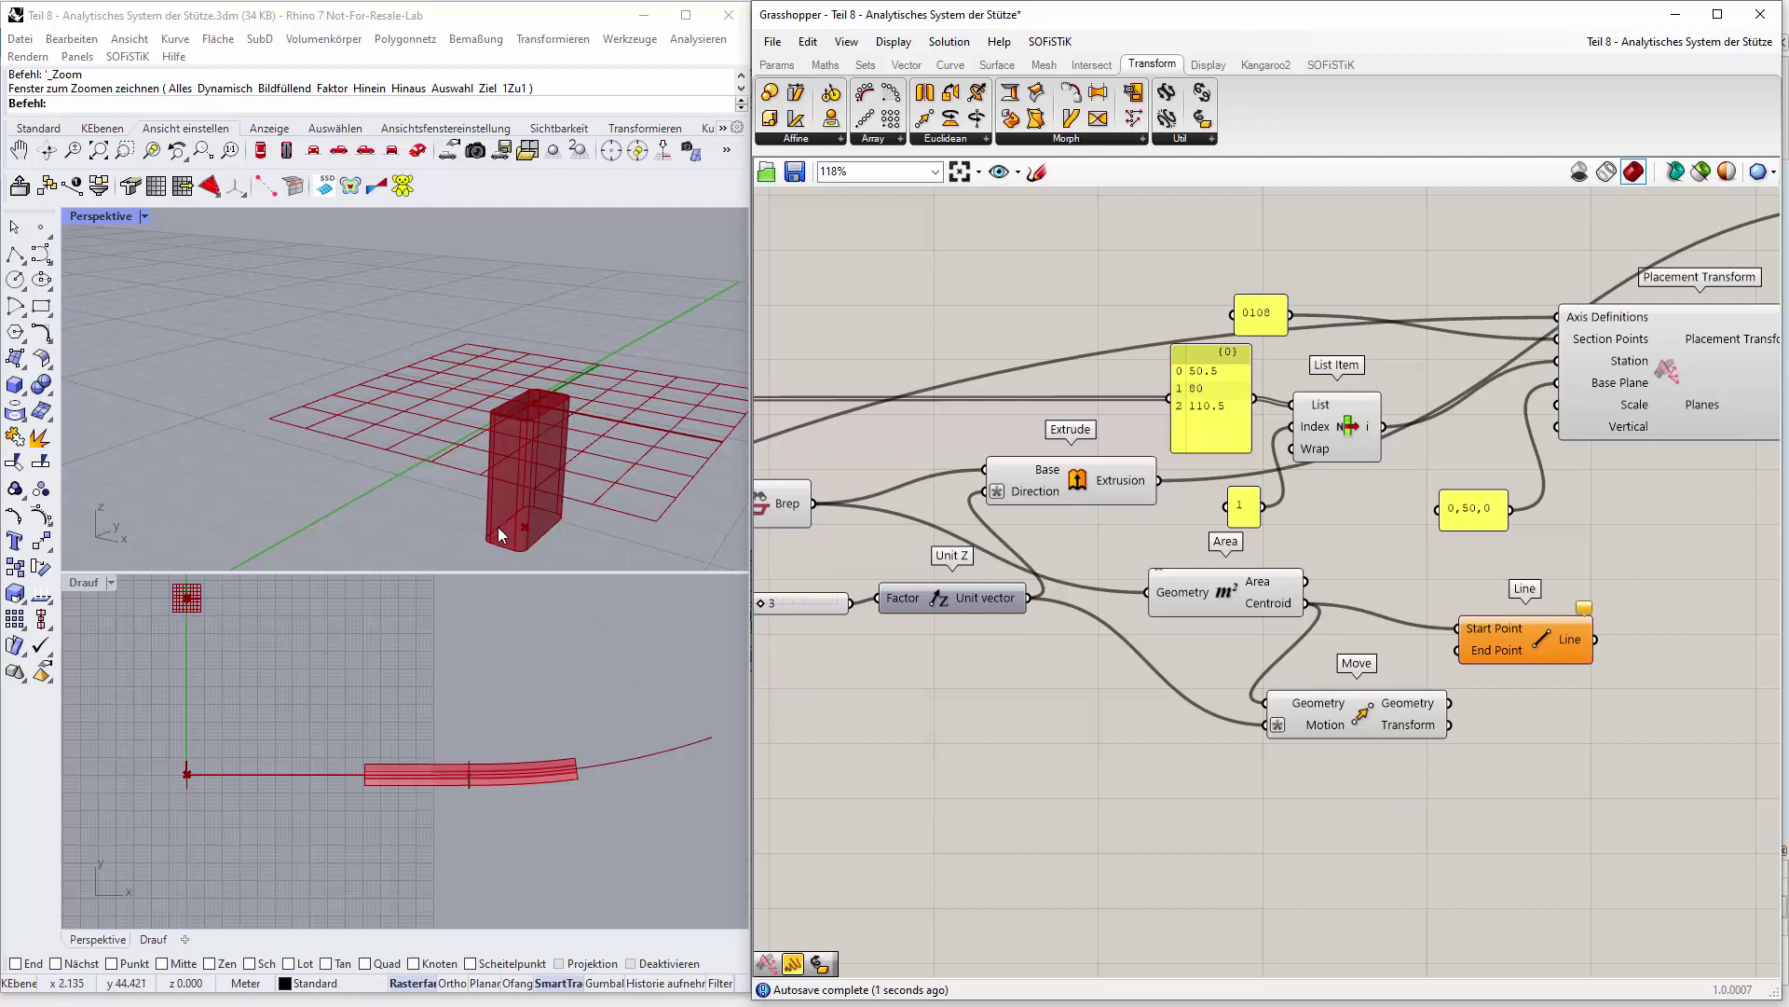
scroll(519, 547, "up", 2)
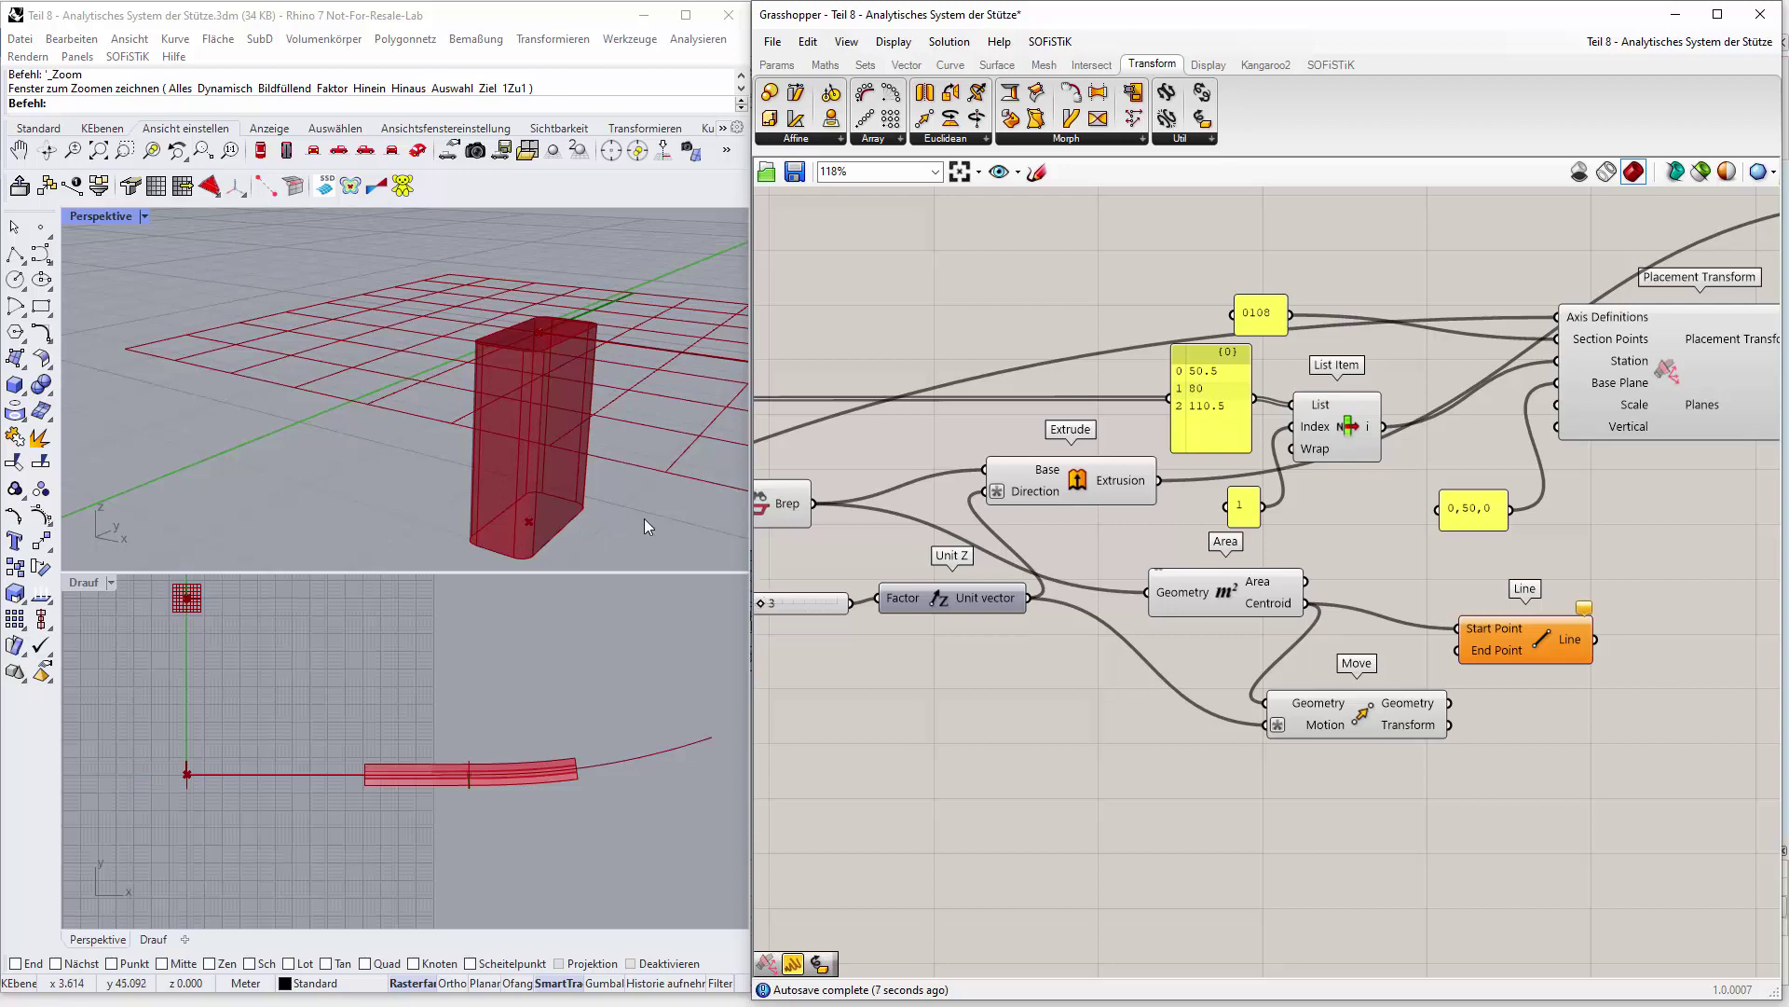
Connect the Move component's Geometry output to the Line component's End Point input, shifting Line aside to make room.
right_click_drag(645, 518, 597, 454, "shift")
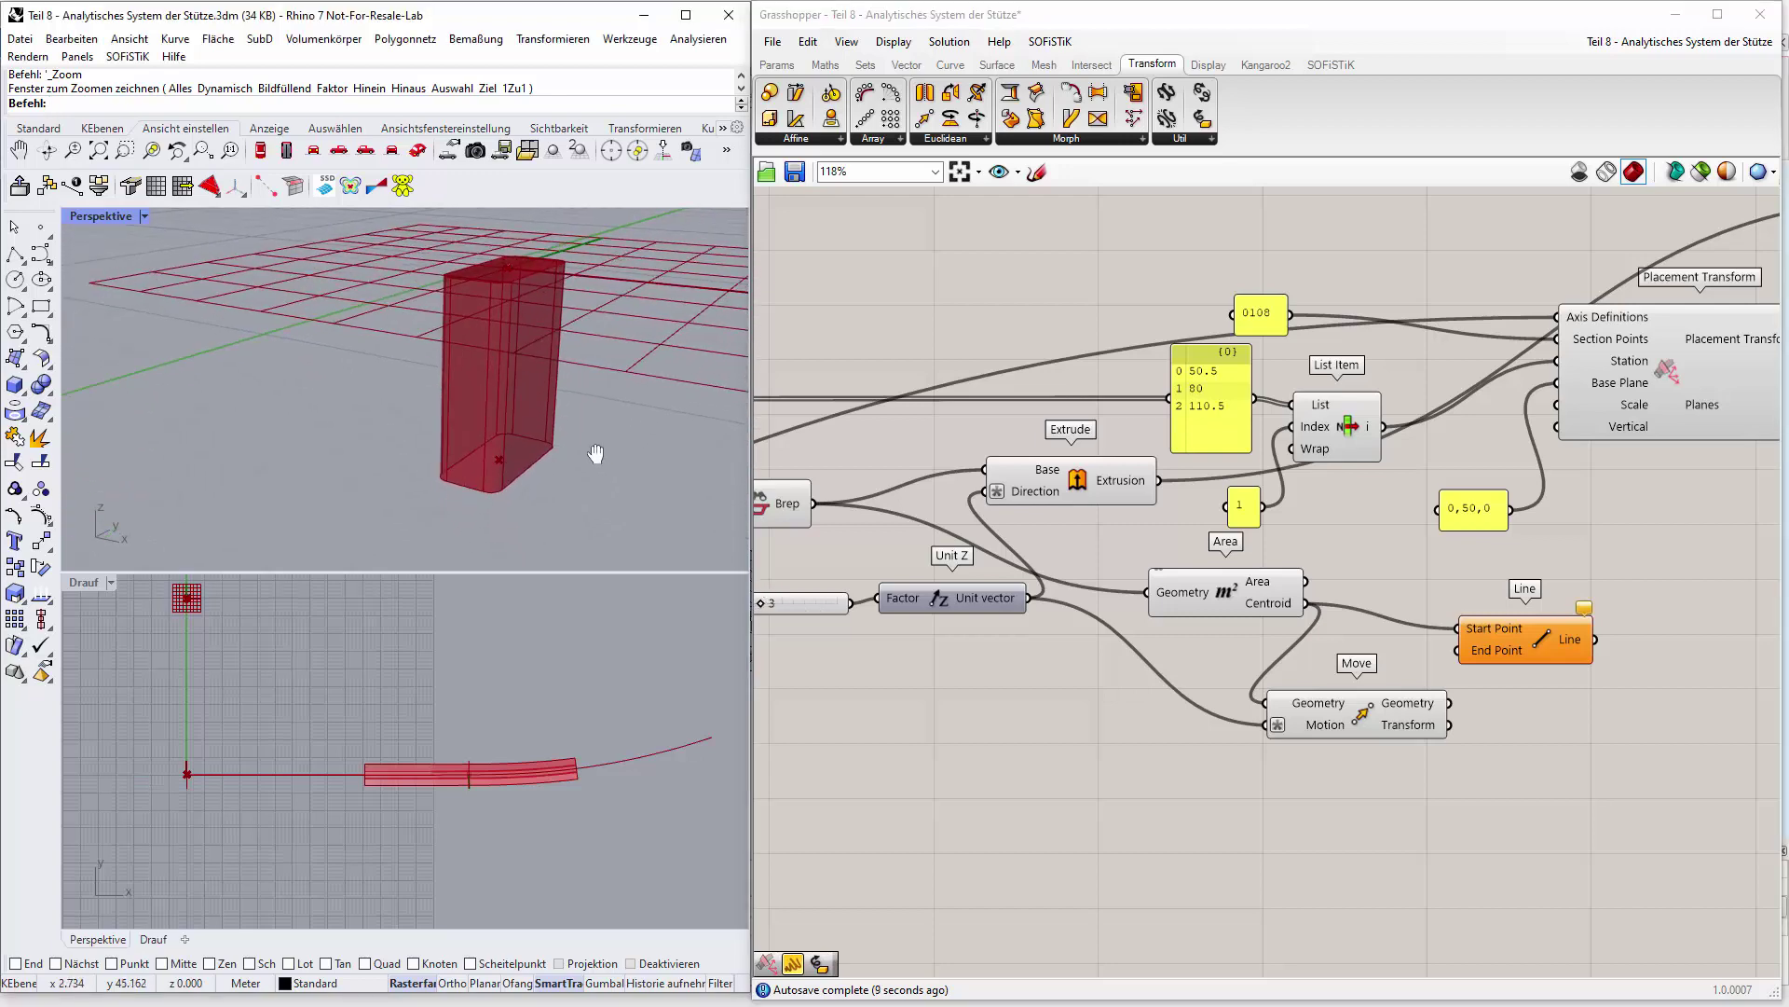
mouse_move(763, 600)
left_mouse_down()
mouse_move(785, 597)
mouse_move(763, 602)
left_mouse_up()
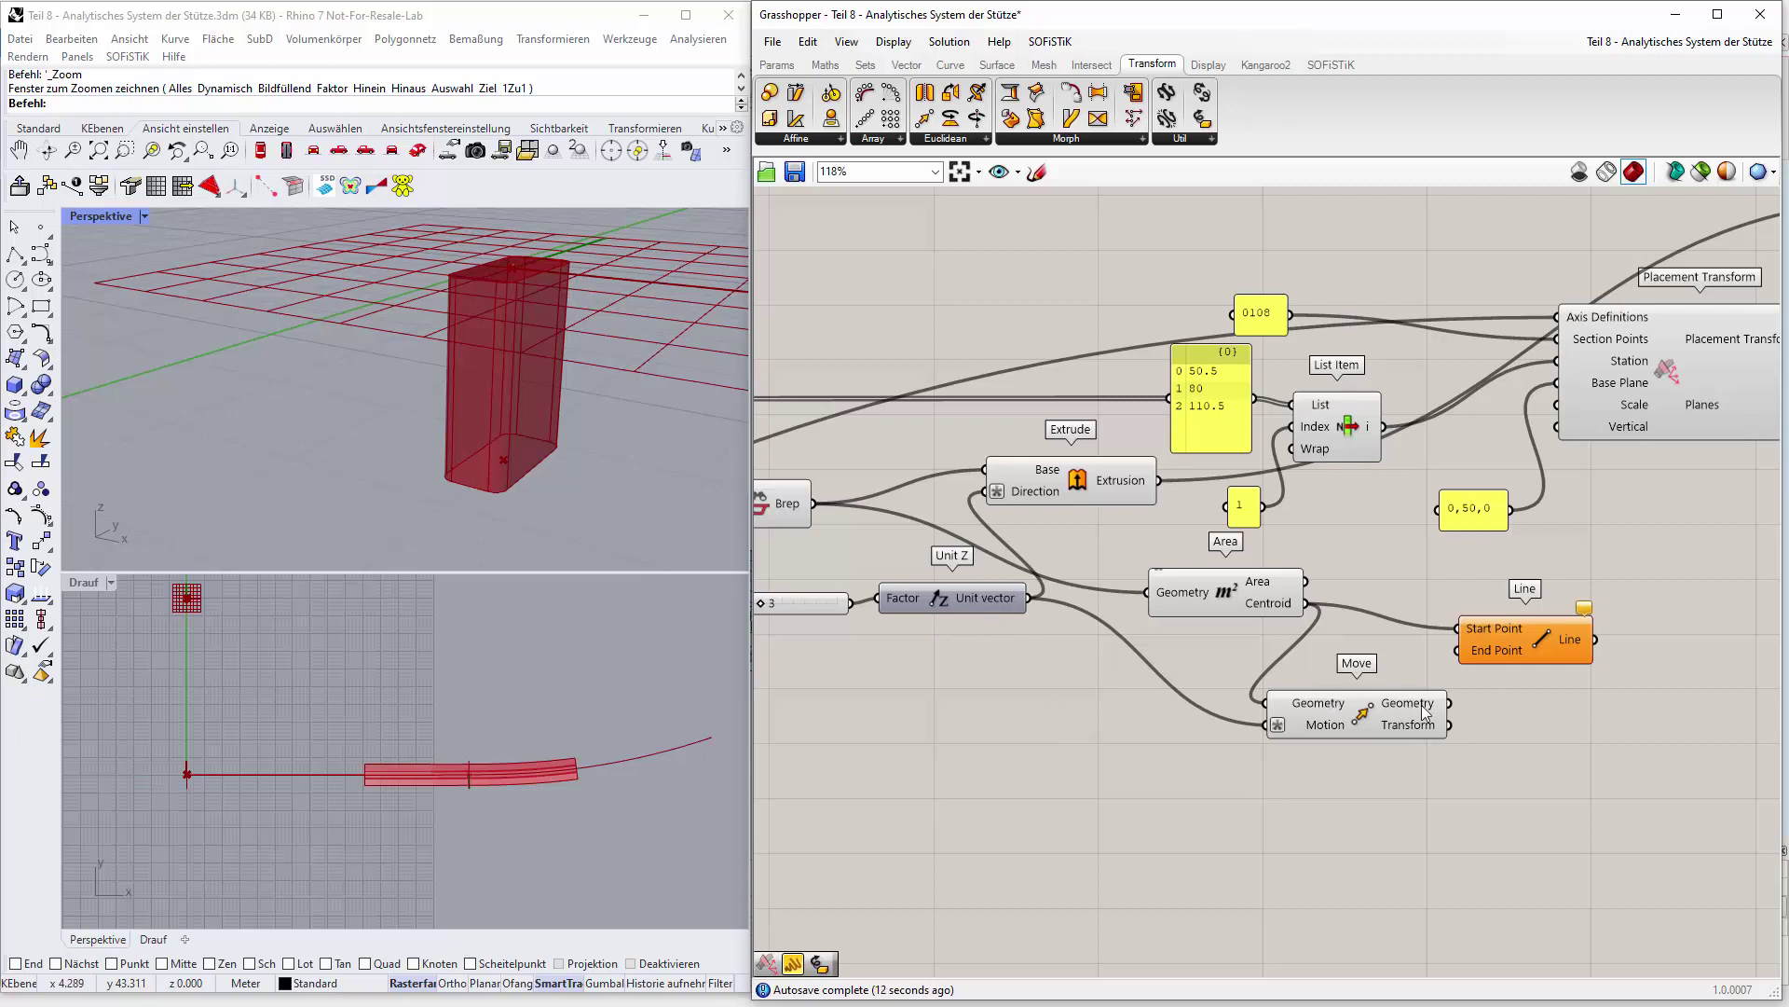
left_click_drag(1485, 653, 1533, 655)
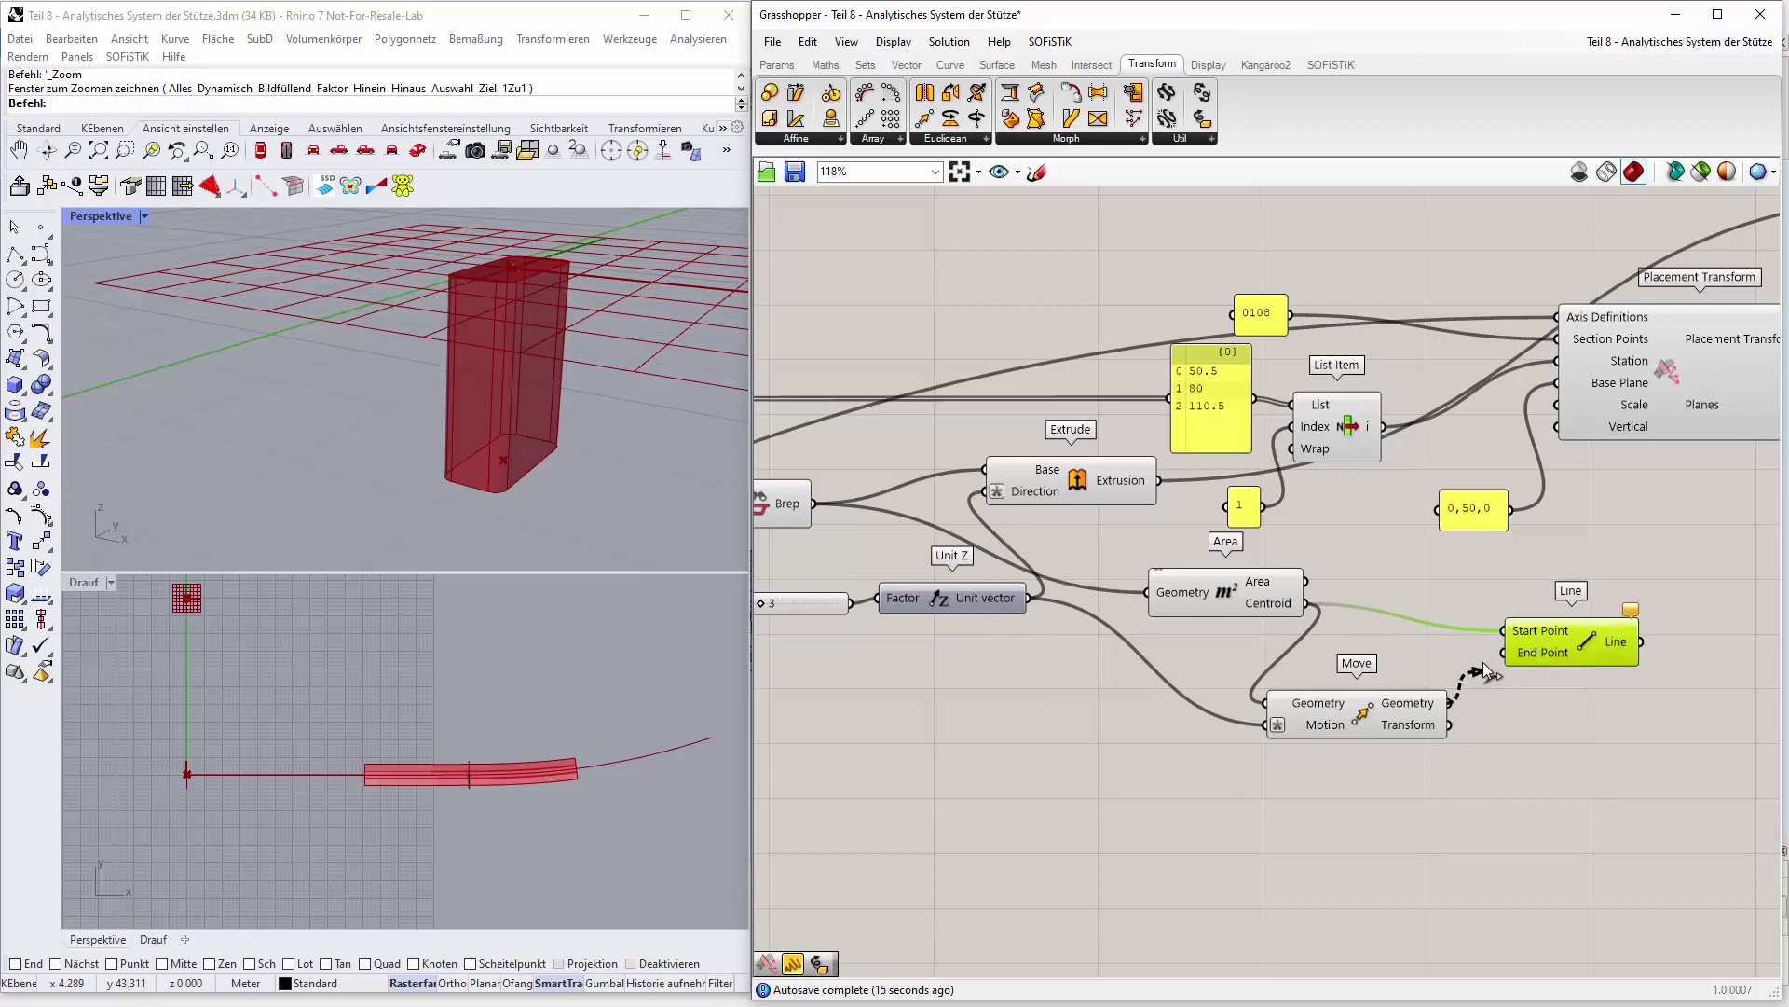
left_click_drag(1495, 654, 1495, 655)
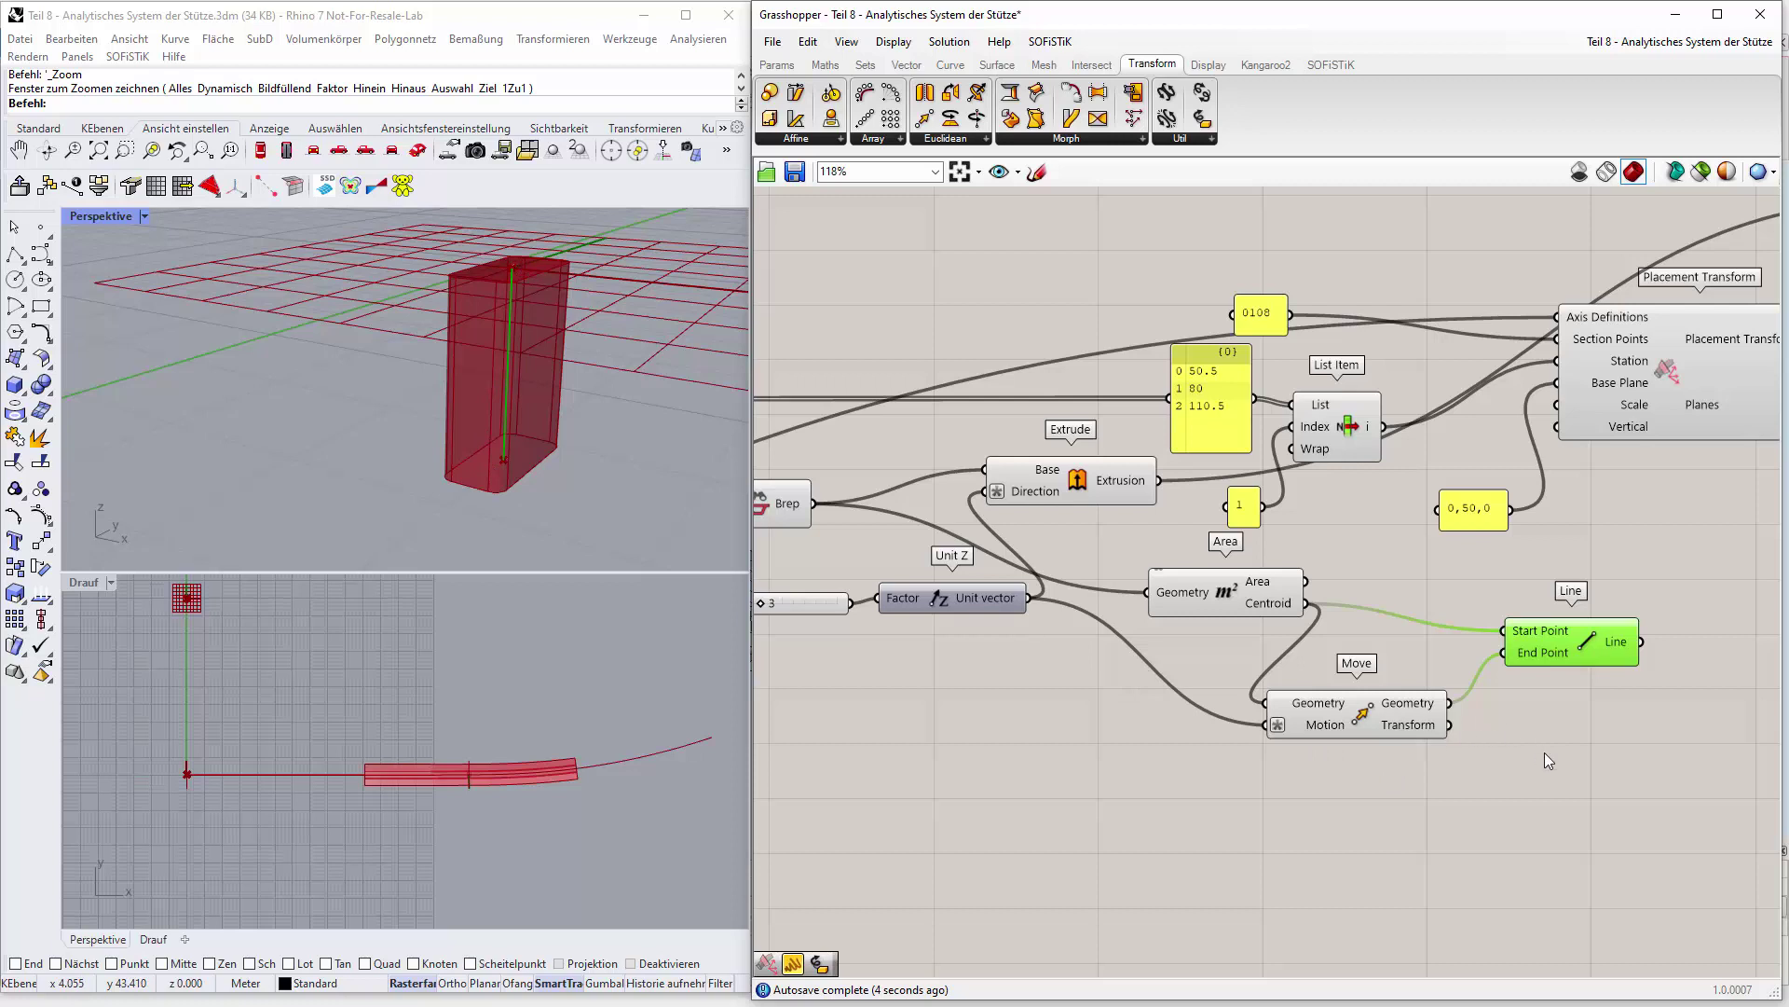
Add a SOFiSTiK Structural Line component beside Line and connect the Line output to its Curve input.
right_click_drag(1588, 751, 1221, 766)
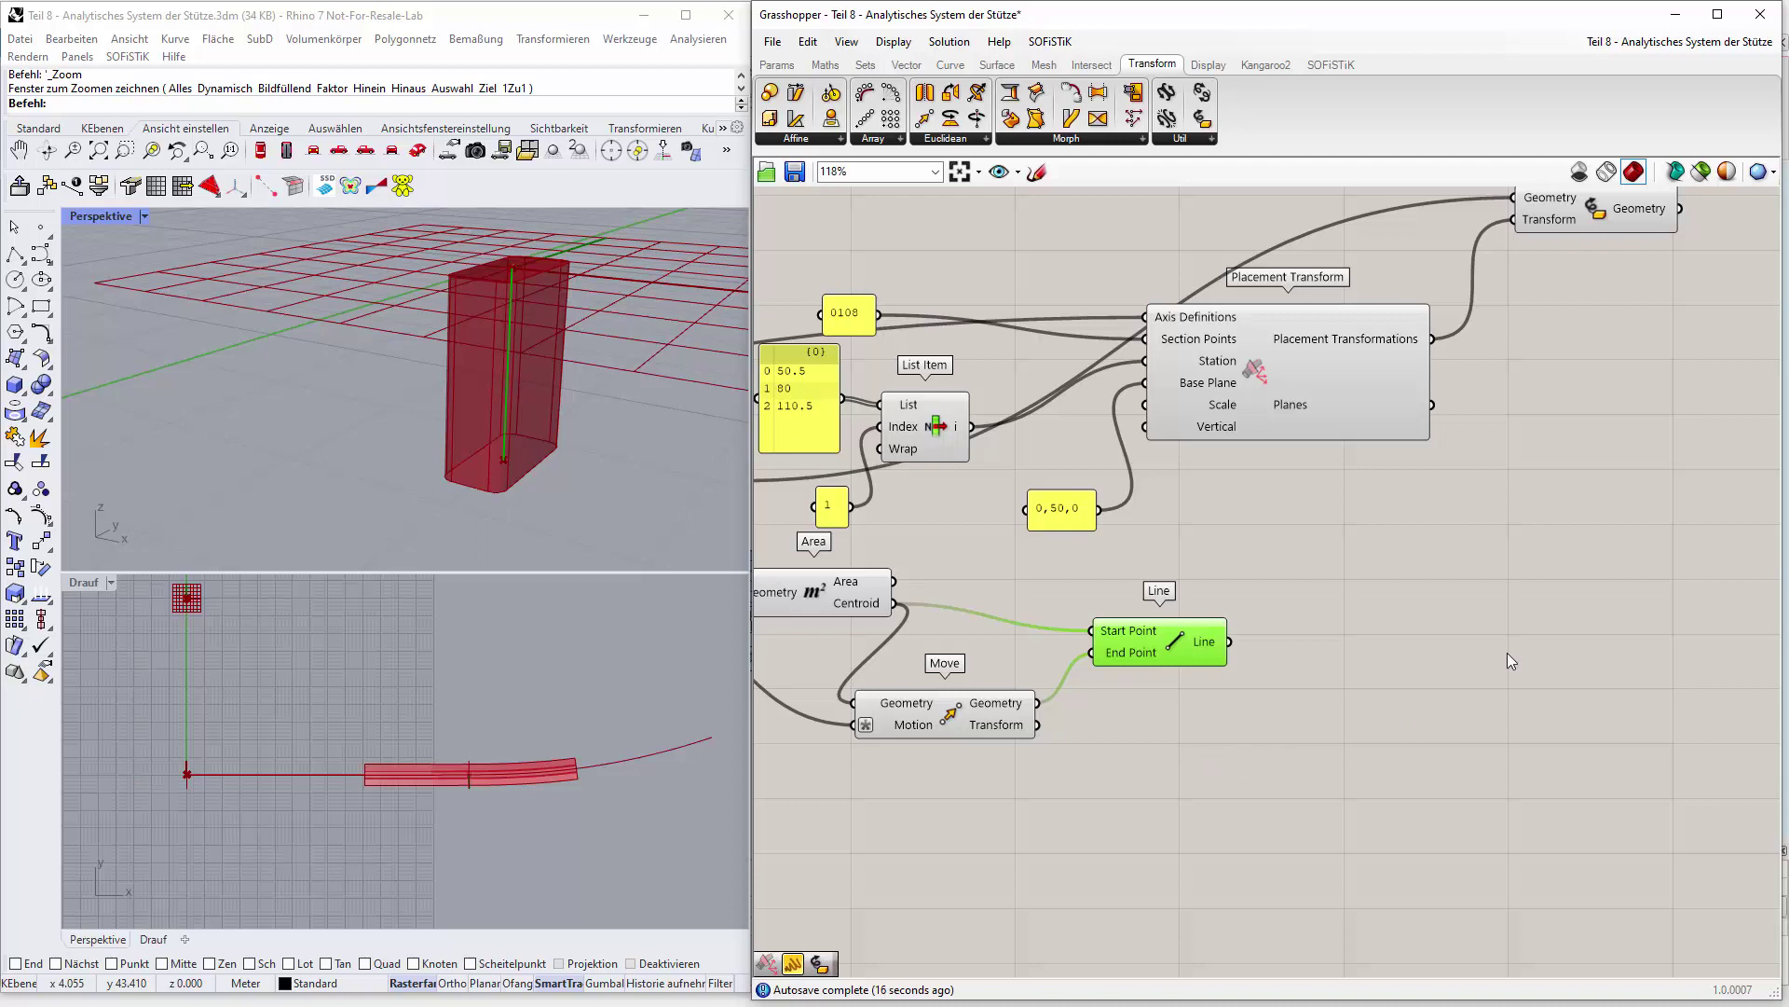
left_click(1327, 65)
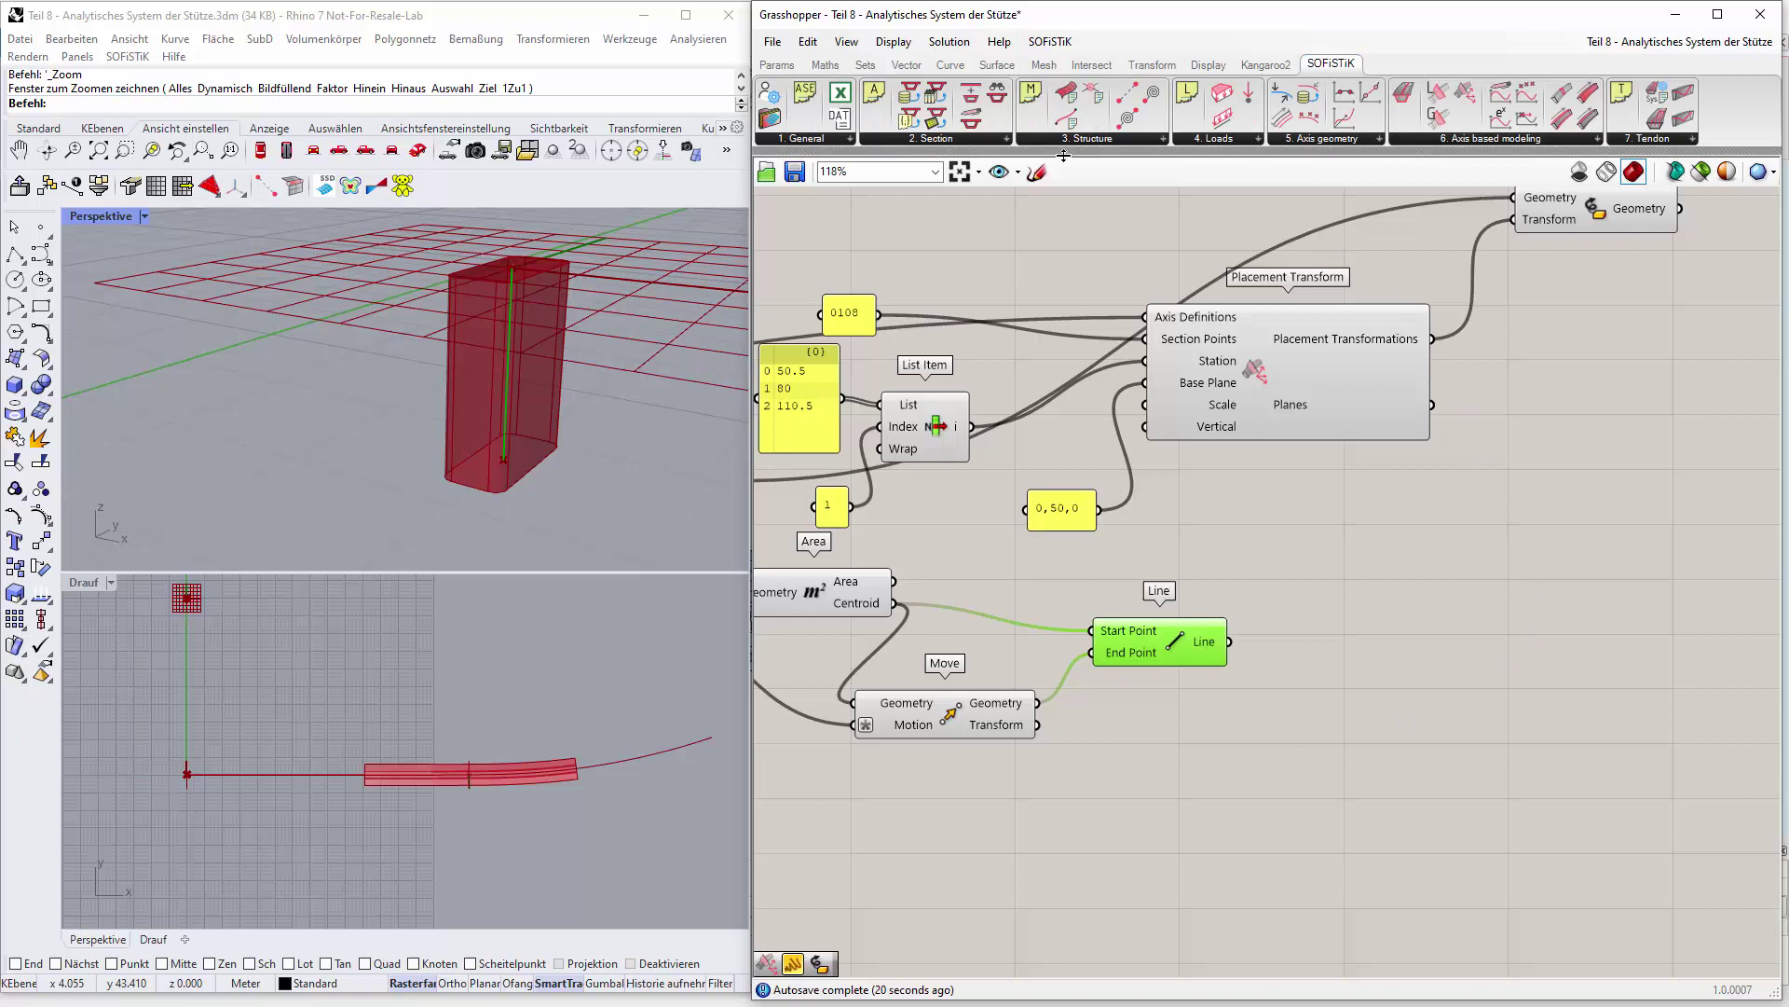
left_click(1163, 140)
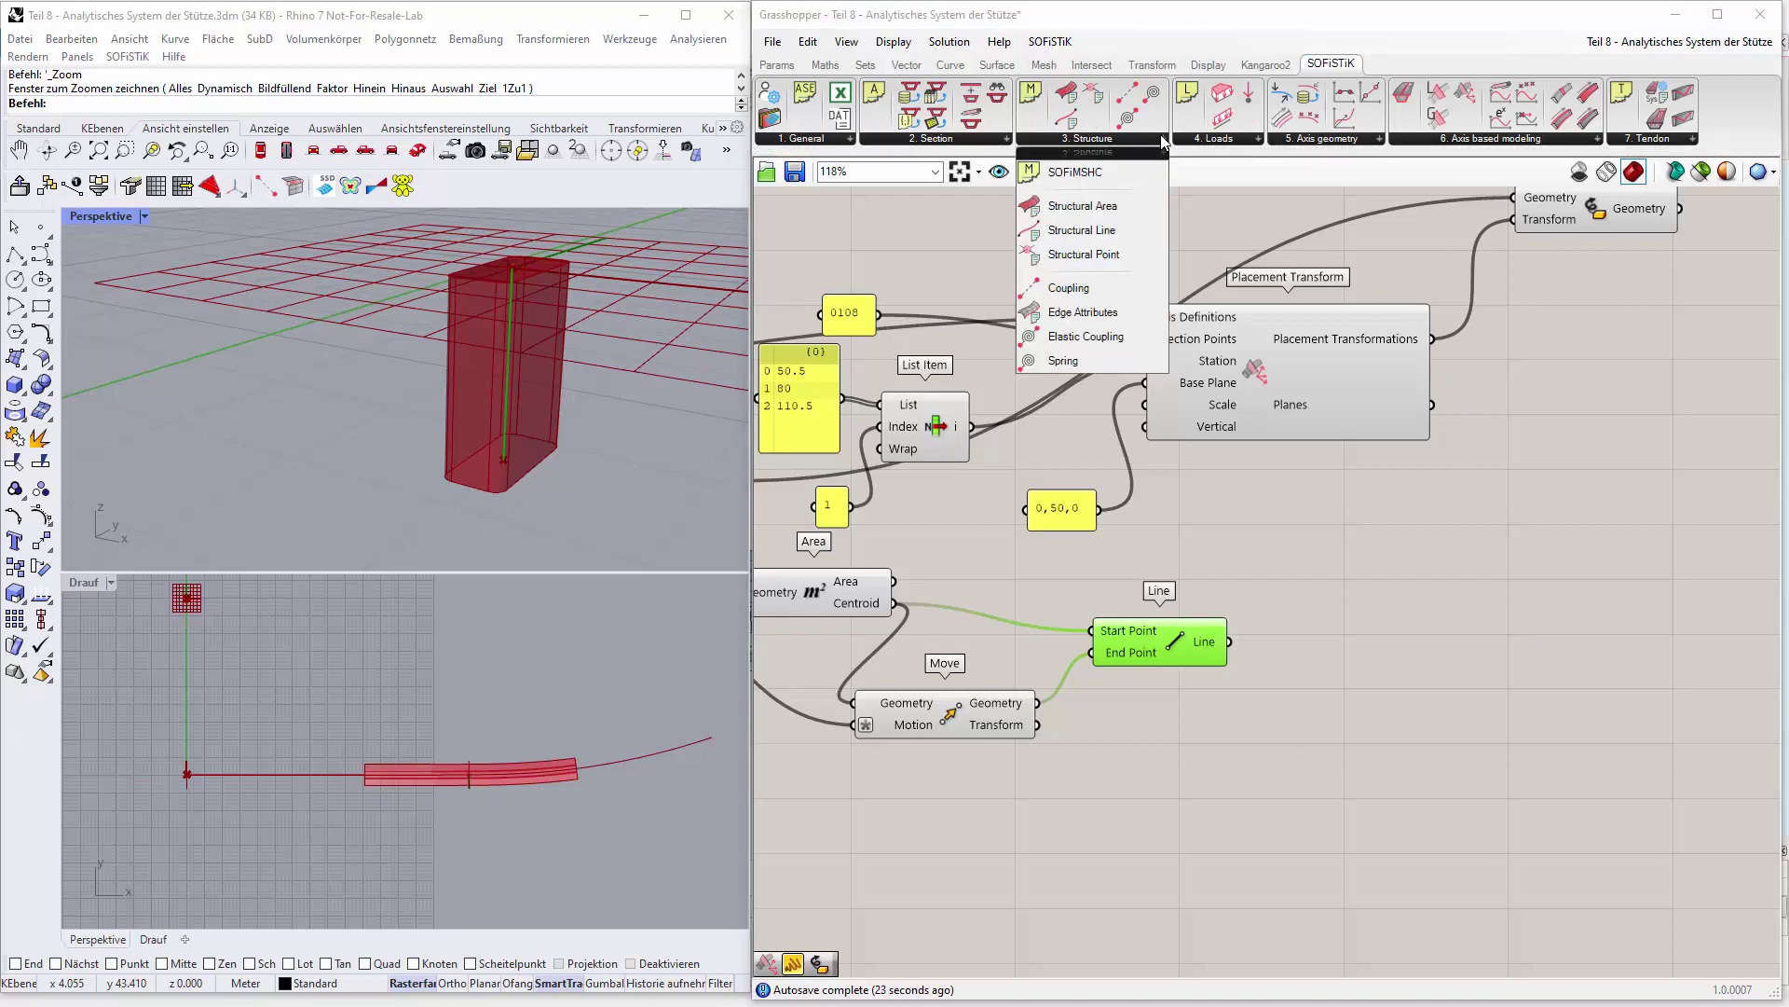
left_click(1120, 232)
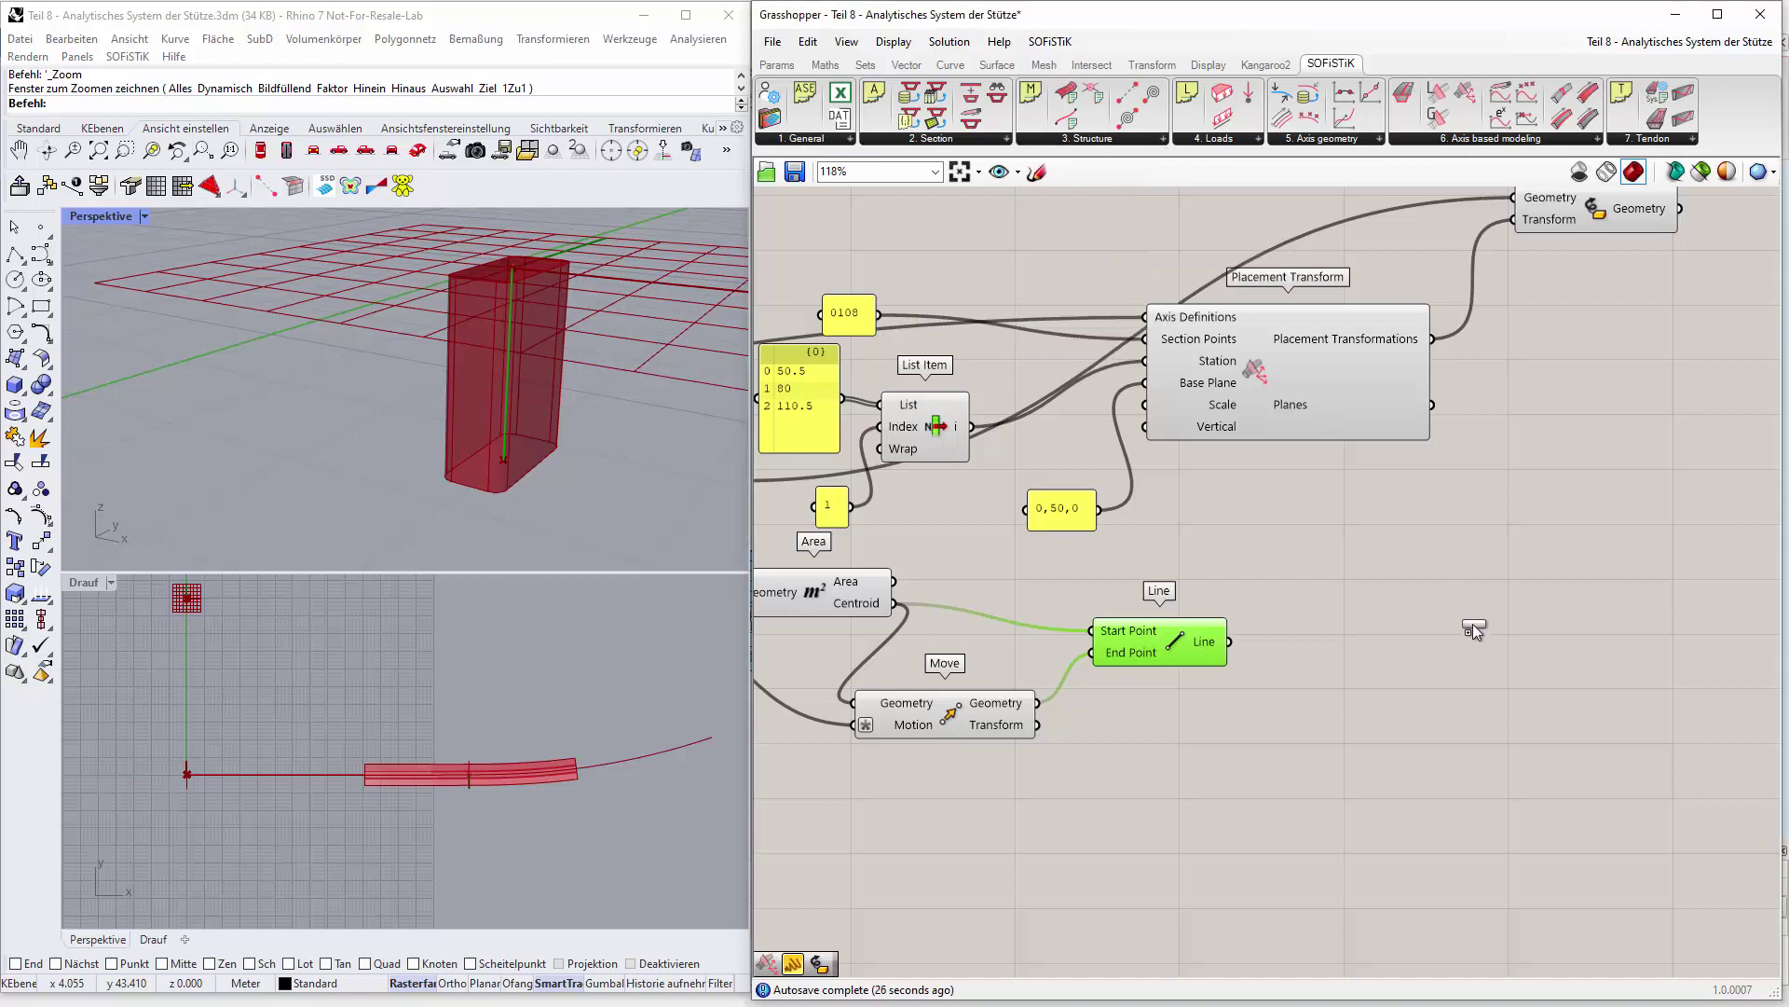
left_click(1497, 690)
left_click_drag(1519, 639, 1509, 729)
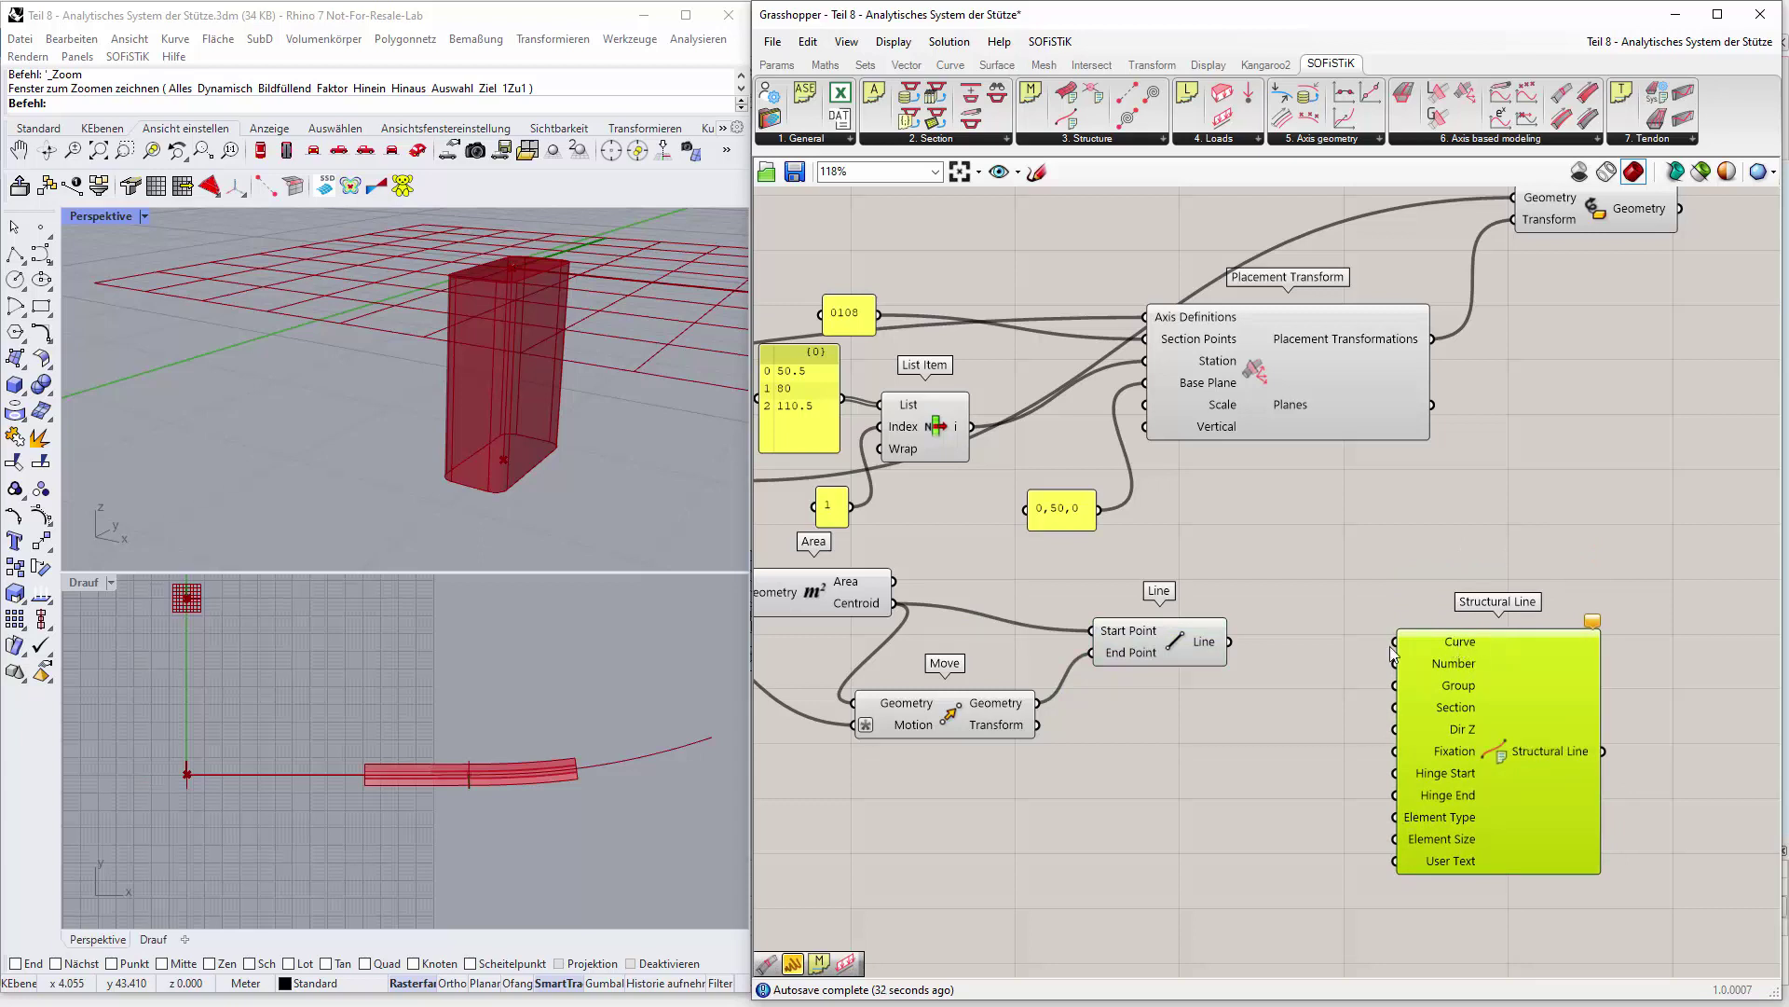
left_click_drag(1395, 641, 1228, 643)
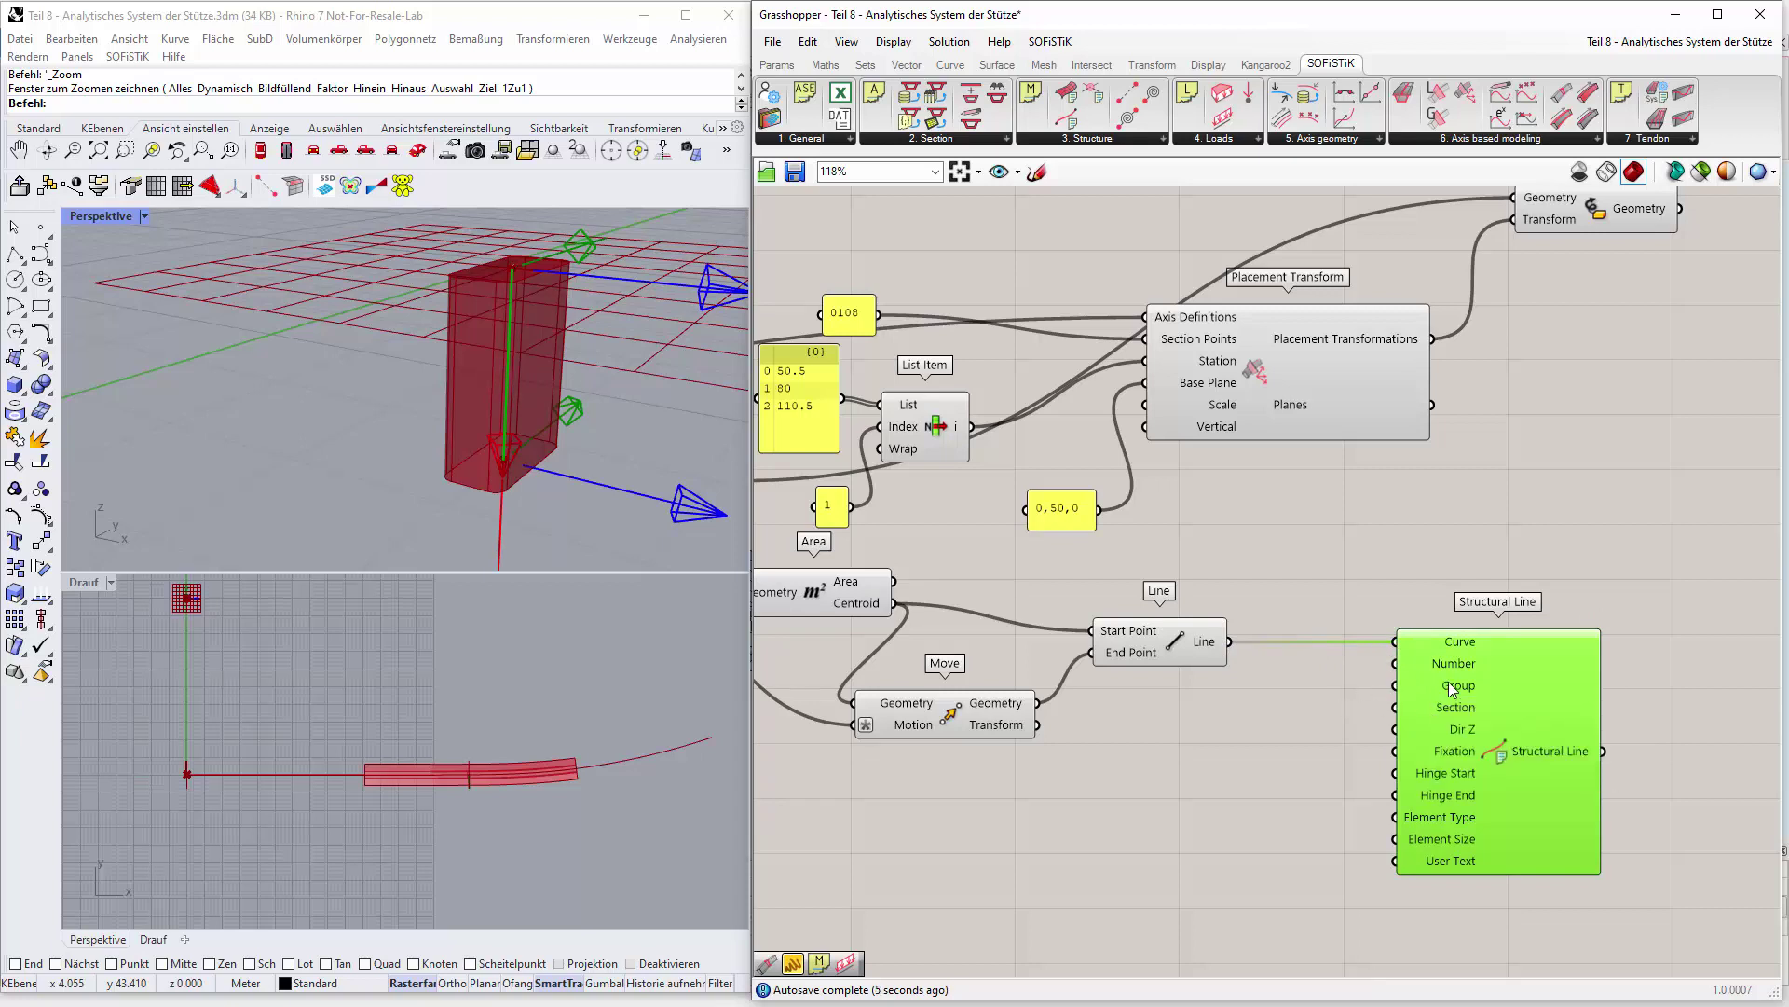
Add a Panel containing the value 10 between the Line and Structural Line components.
double_click(1262, 721)
type("panel")
key("Return")
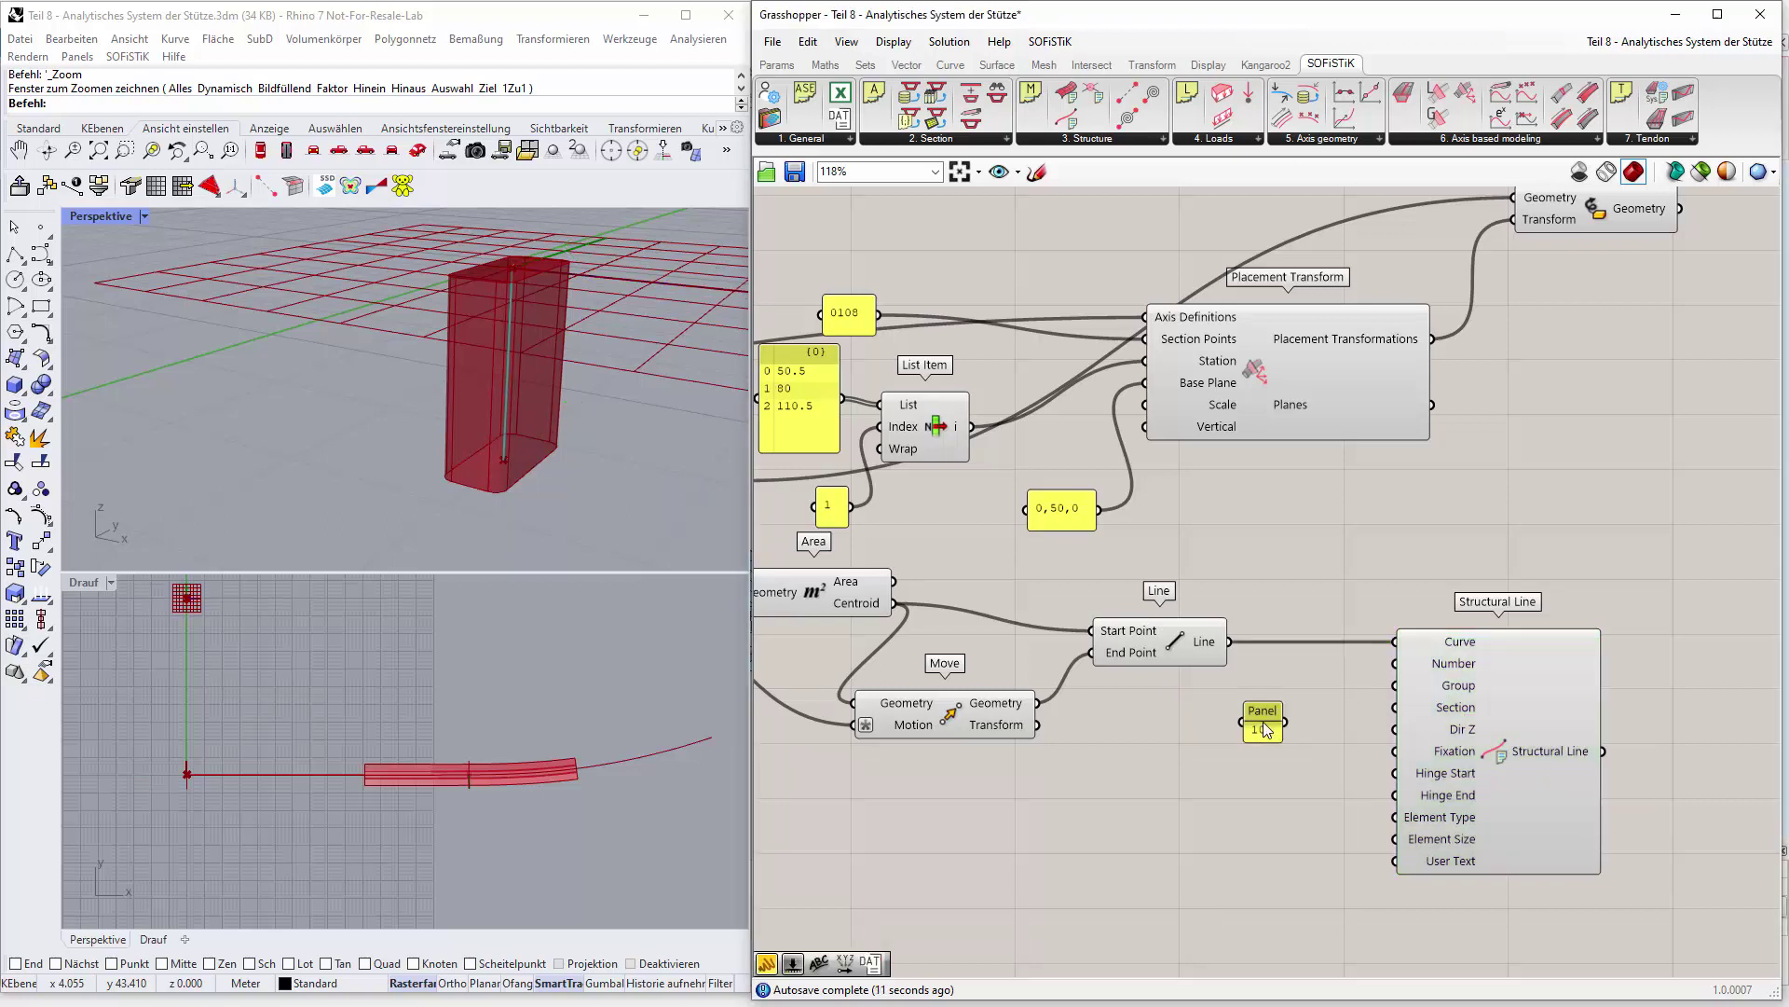
left_click_drag(1254, 710, 1250, 703)
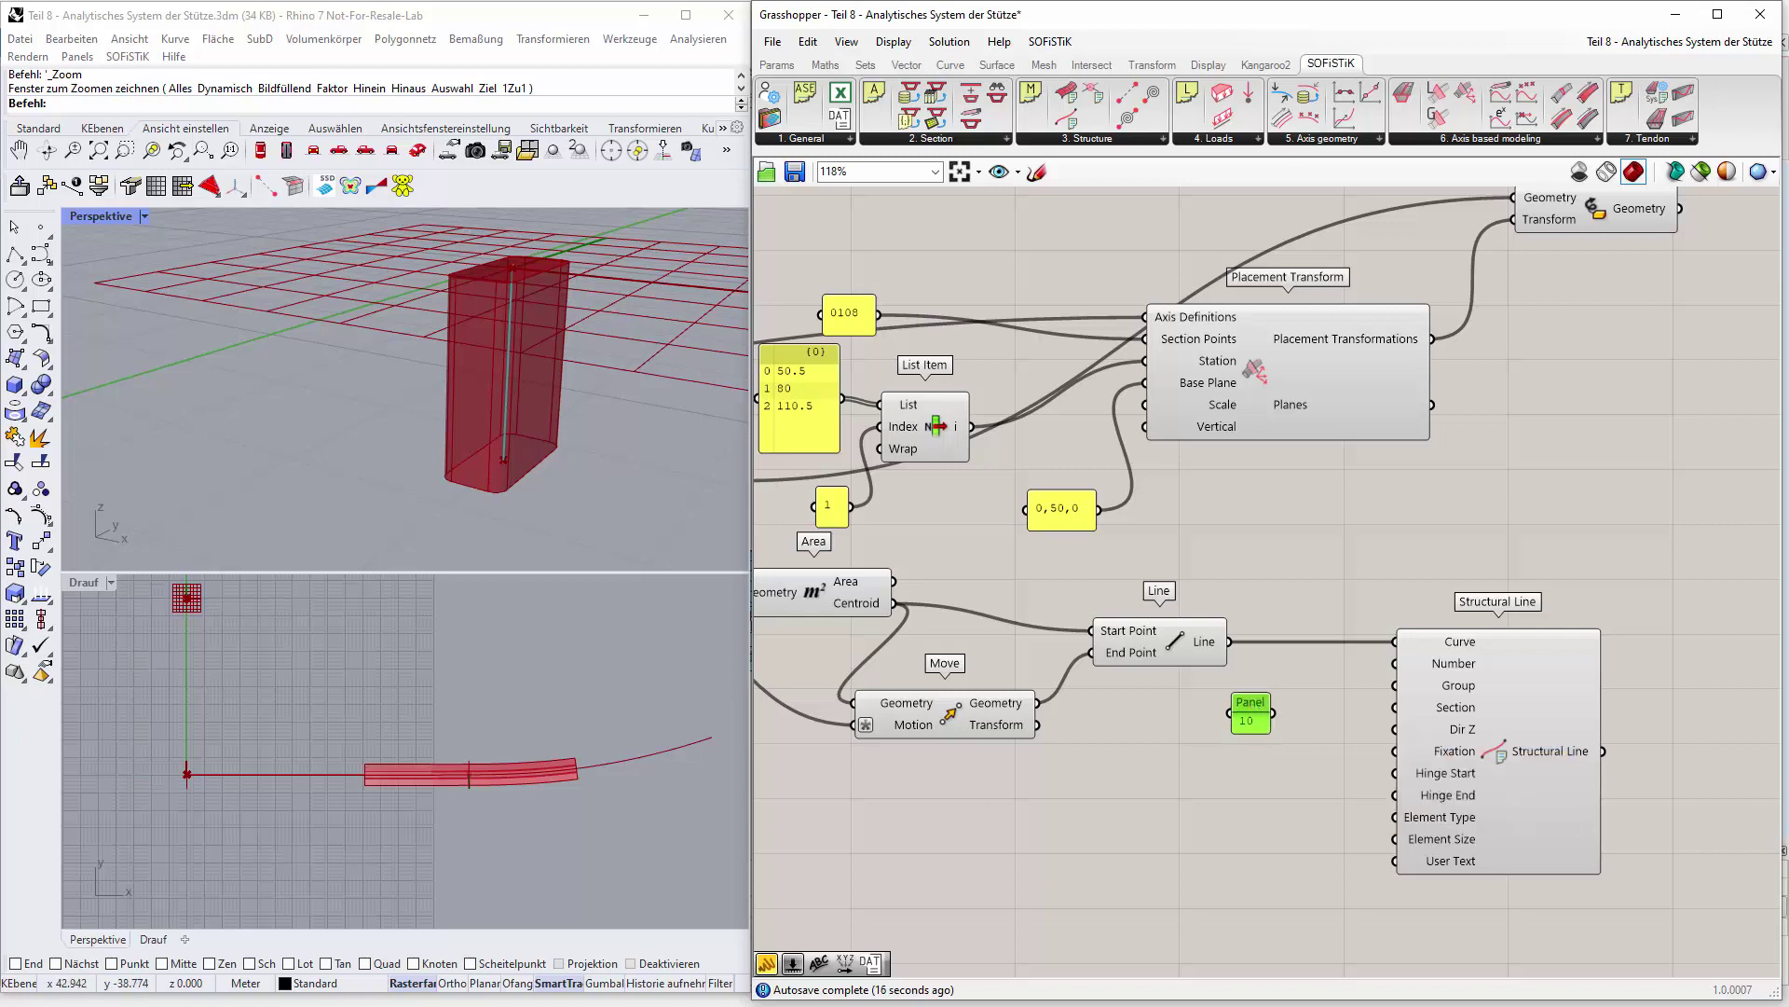
Switch to SOFiSTiK Structural Desktop and limit the displayed element groups to the beams (Stab) of group 10.
key("alt+Tab")
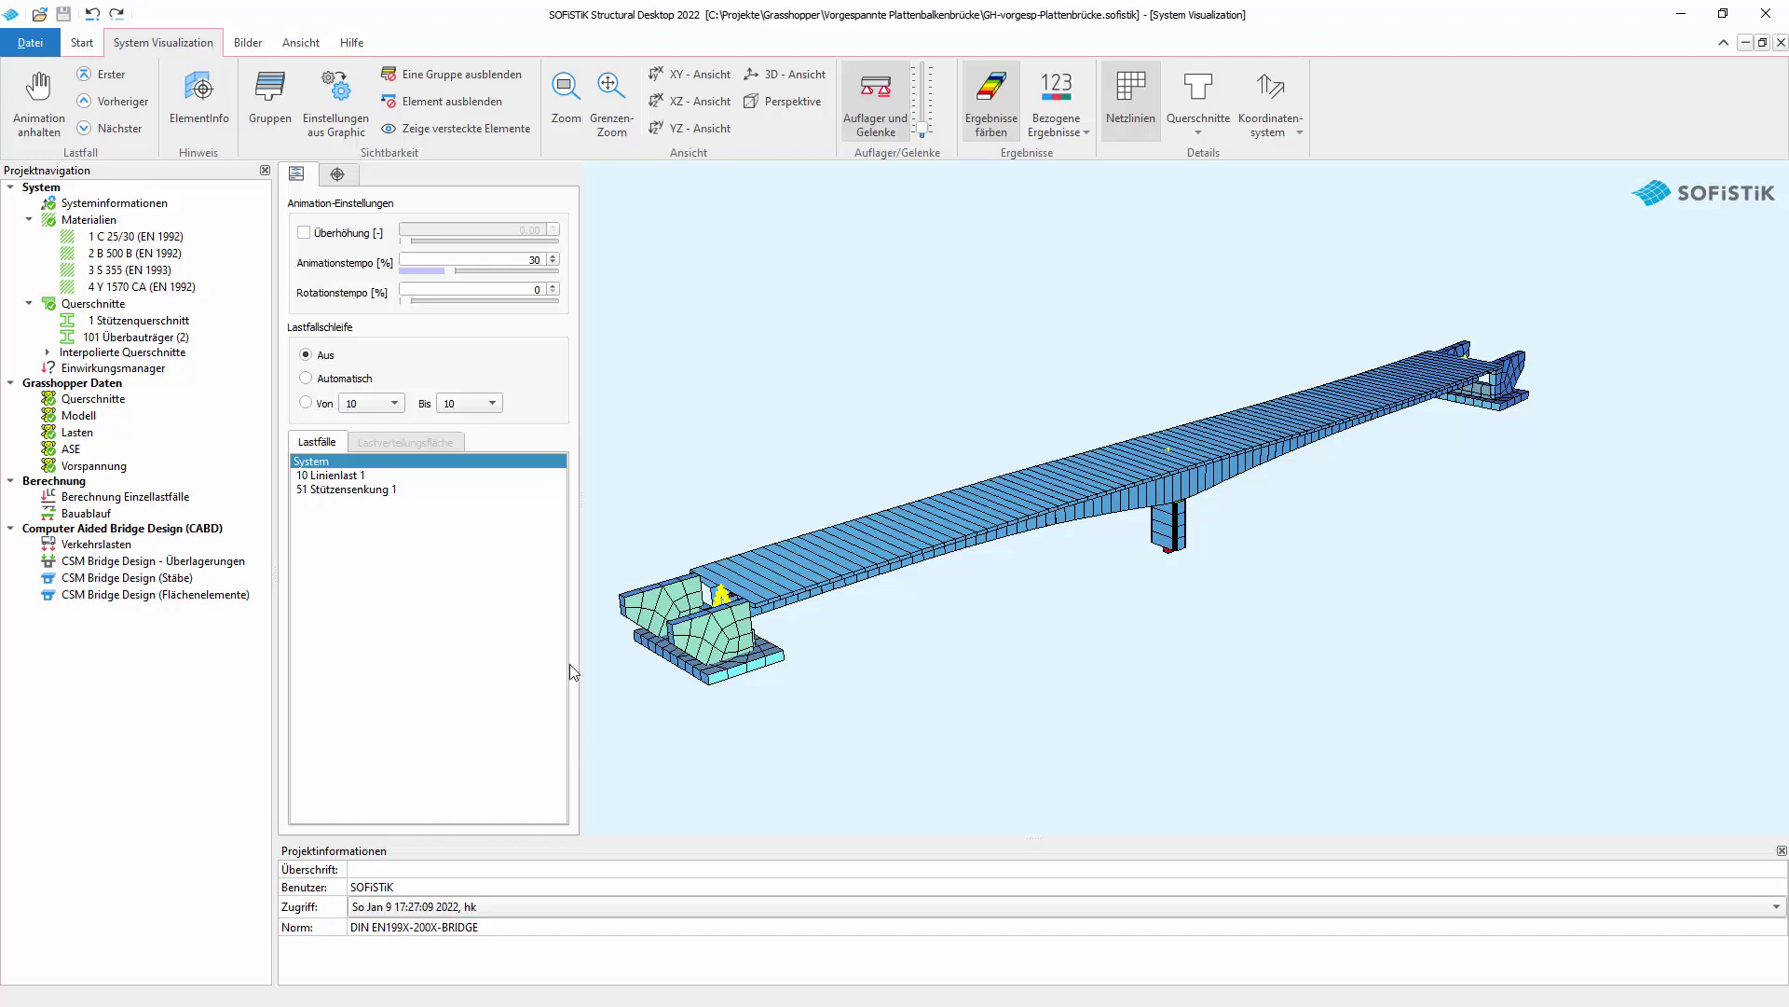
left_click(277, 103)
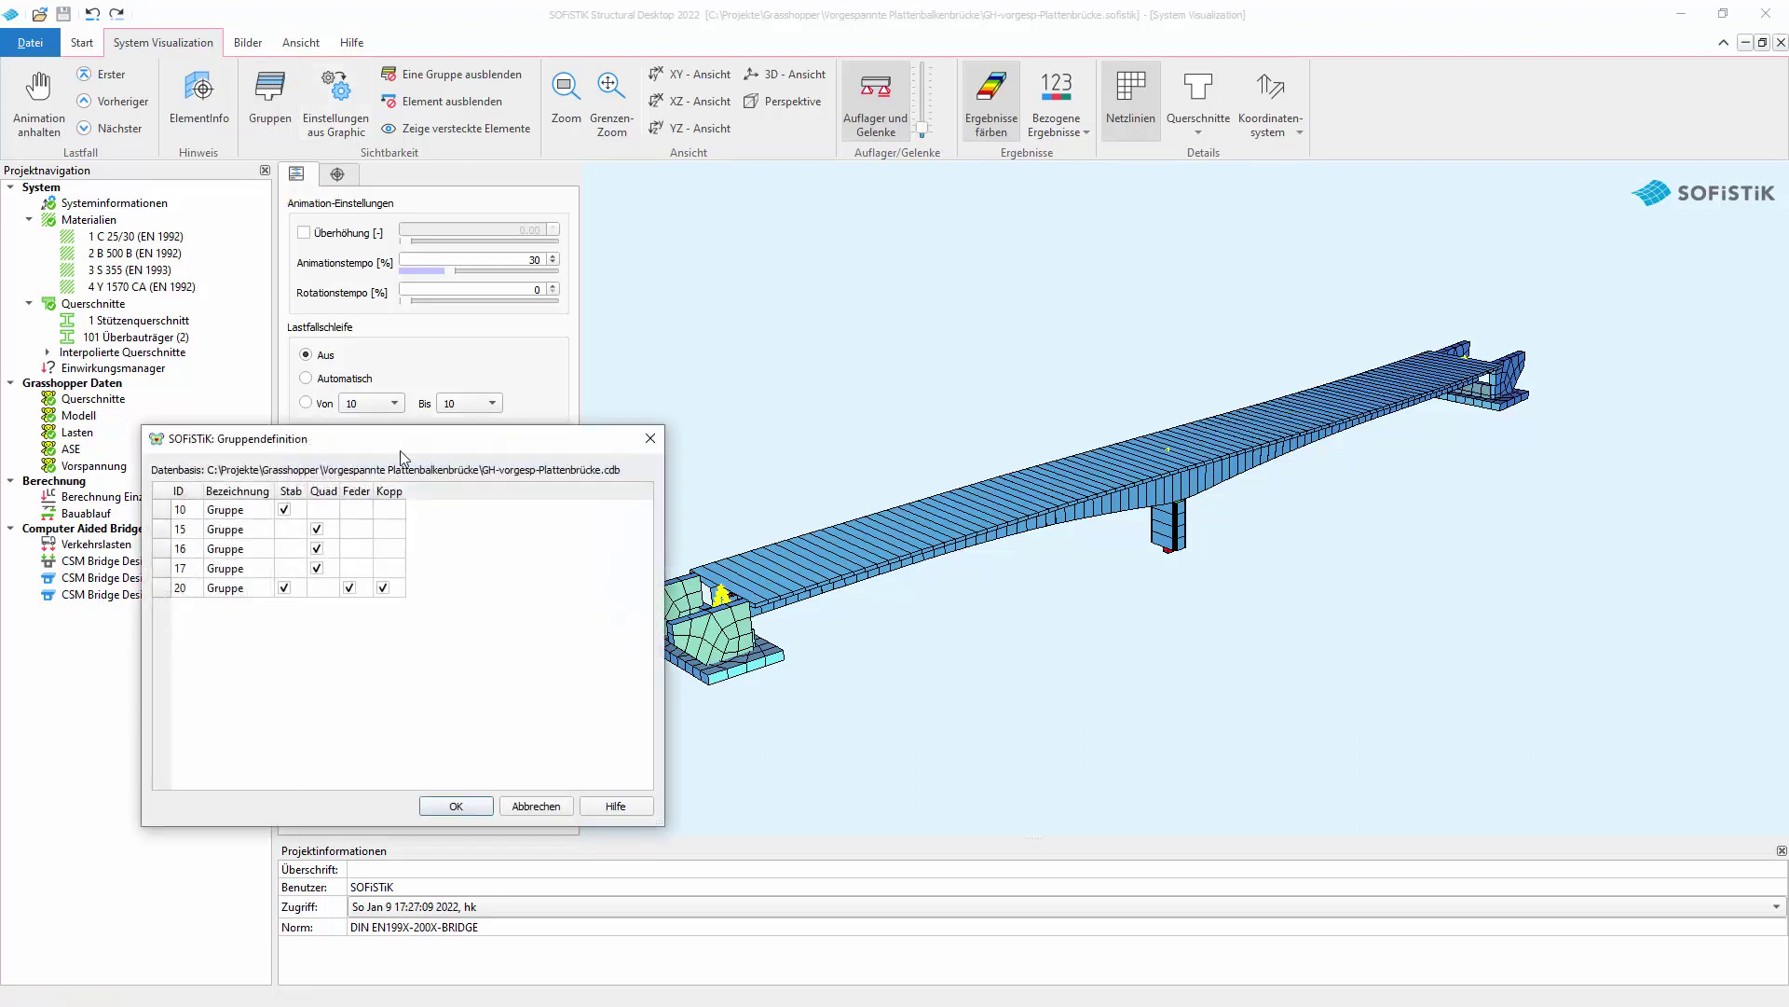
left_click_drag(400, 450, 335, 391)
left_click(221, 455)
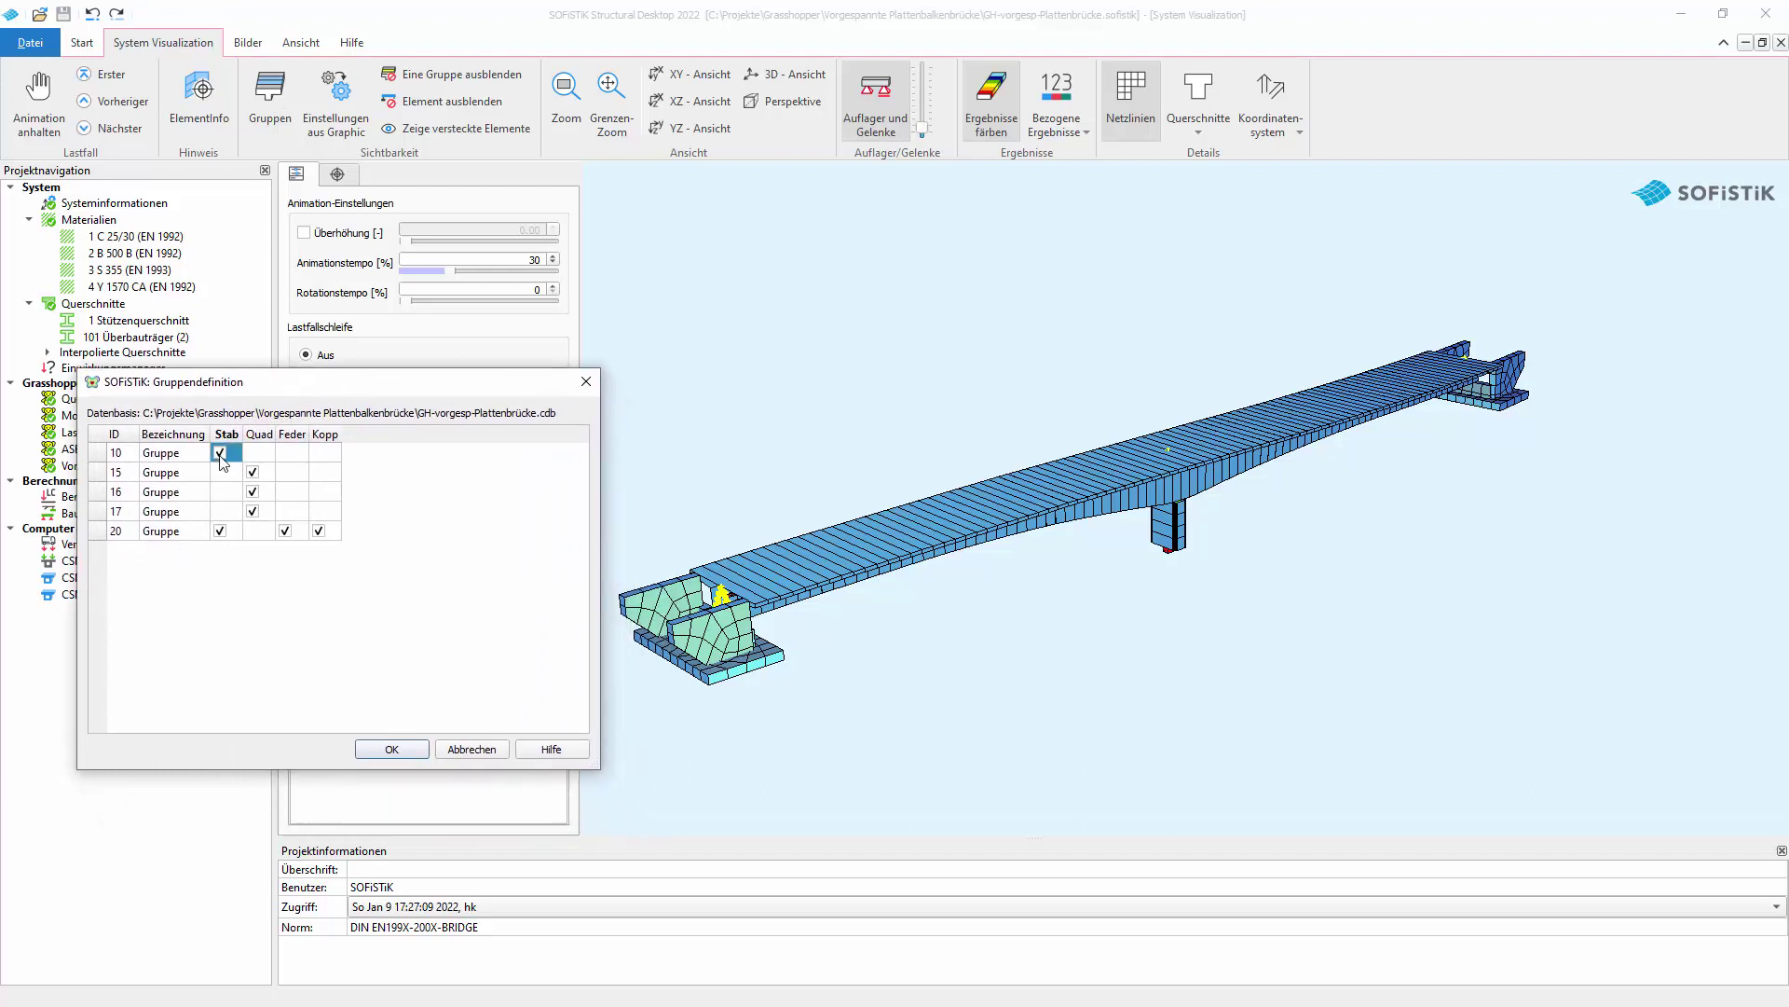
right_click(223, 462)
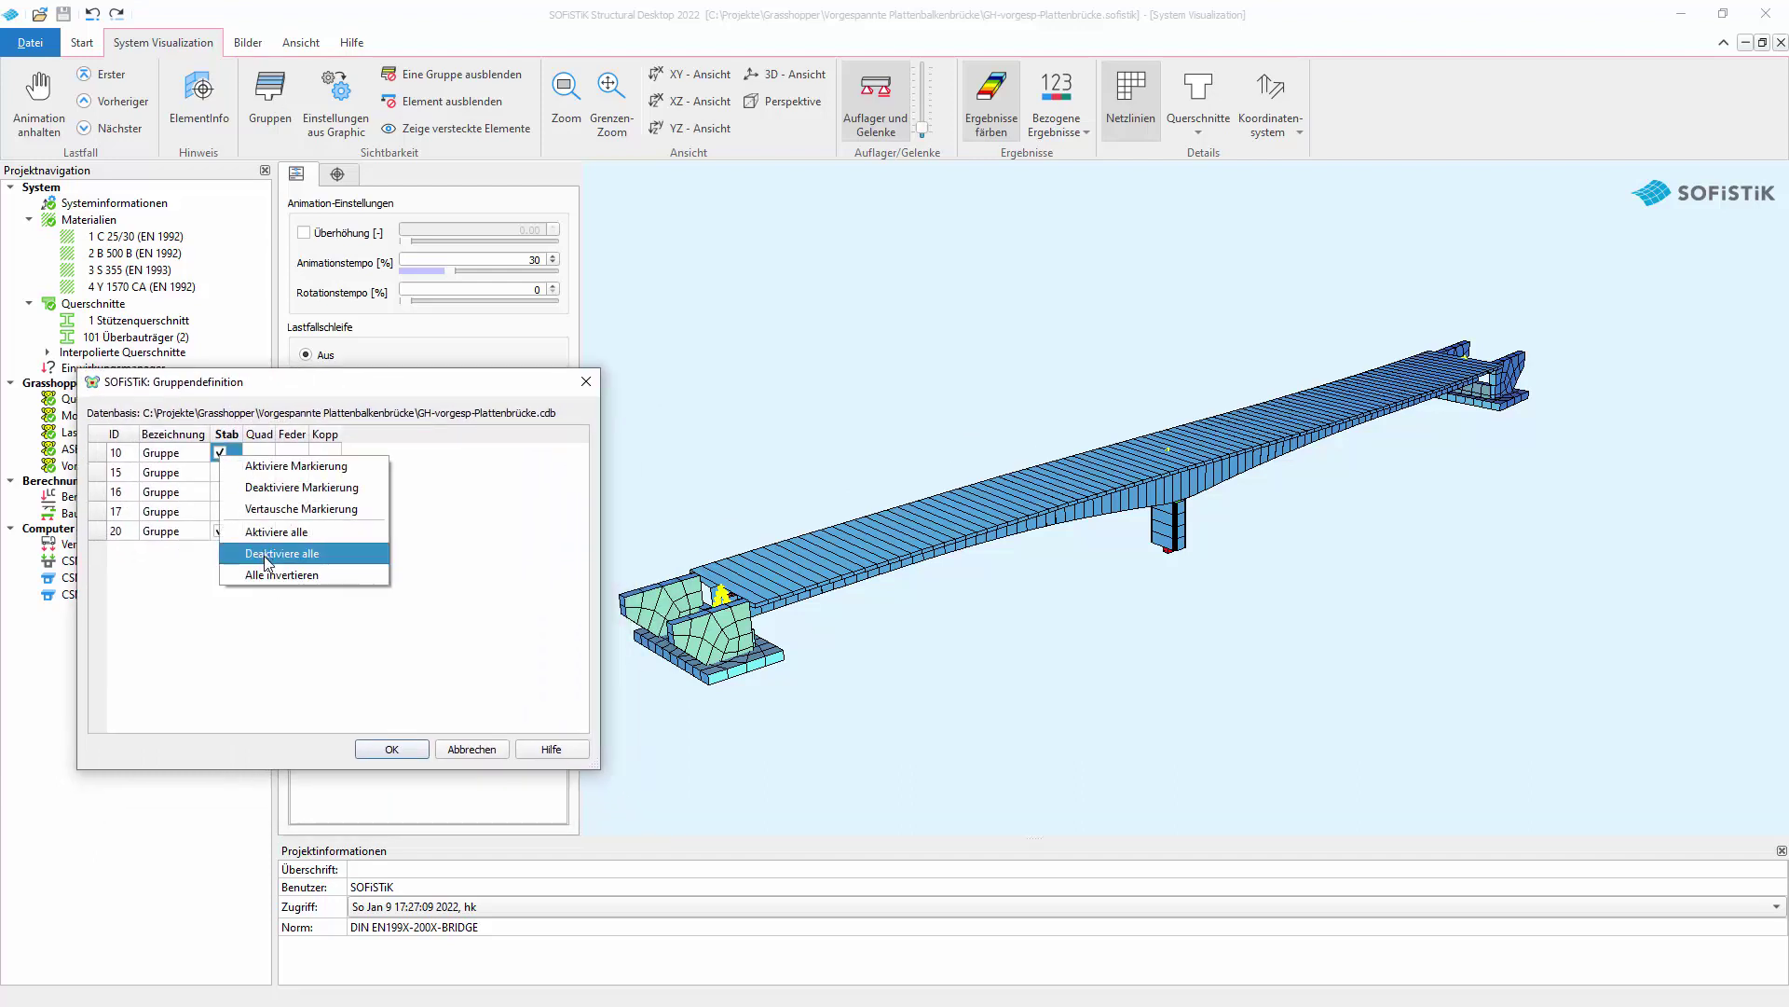
left_click(268, 553)
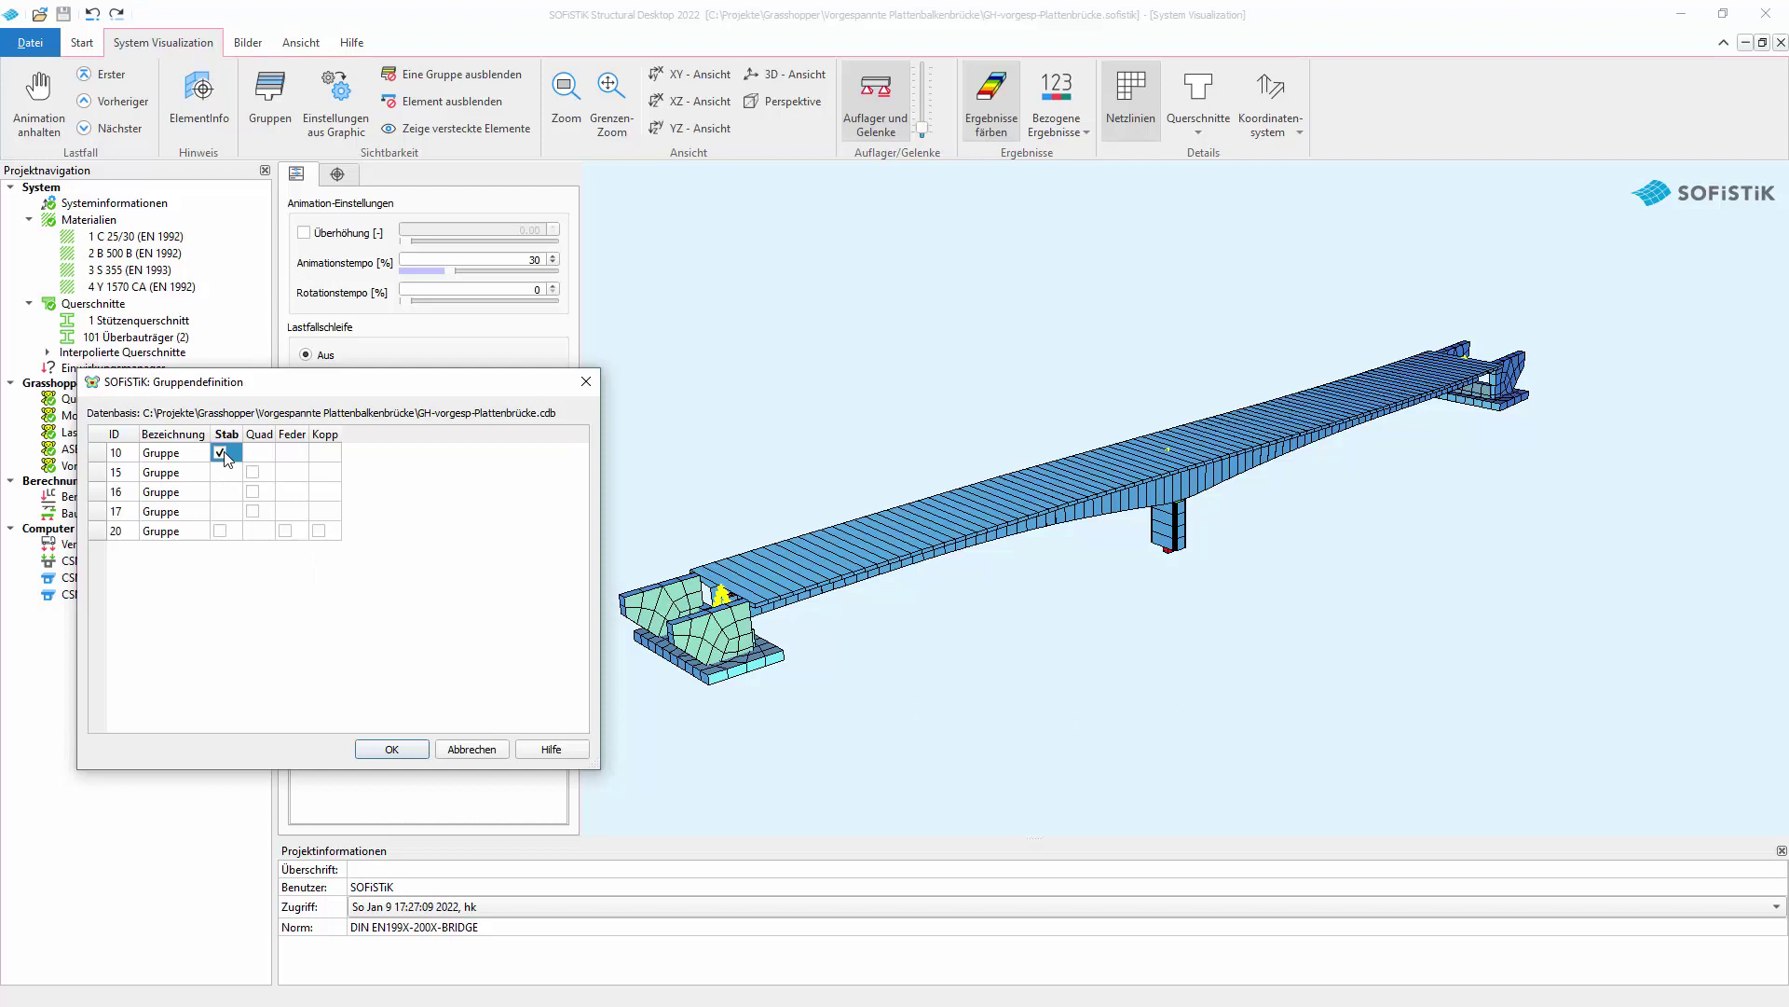
left_click(411, 753)
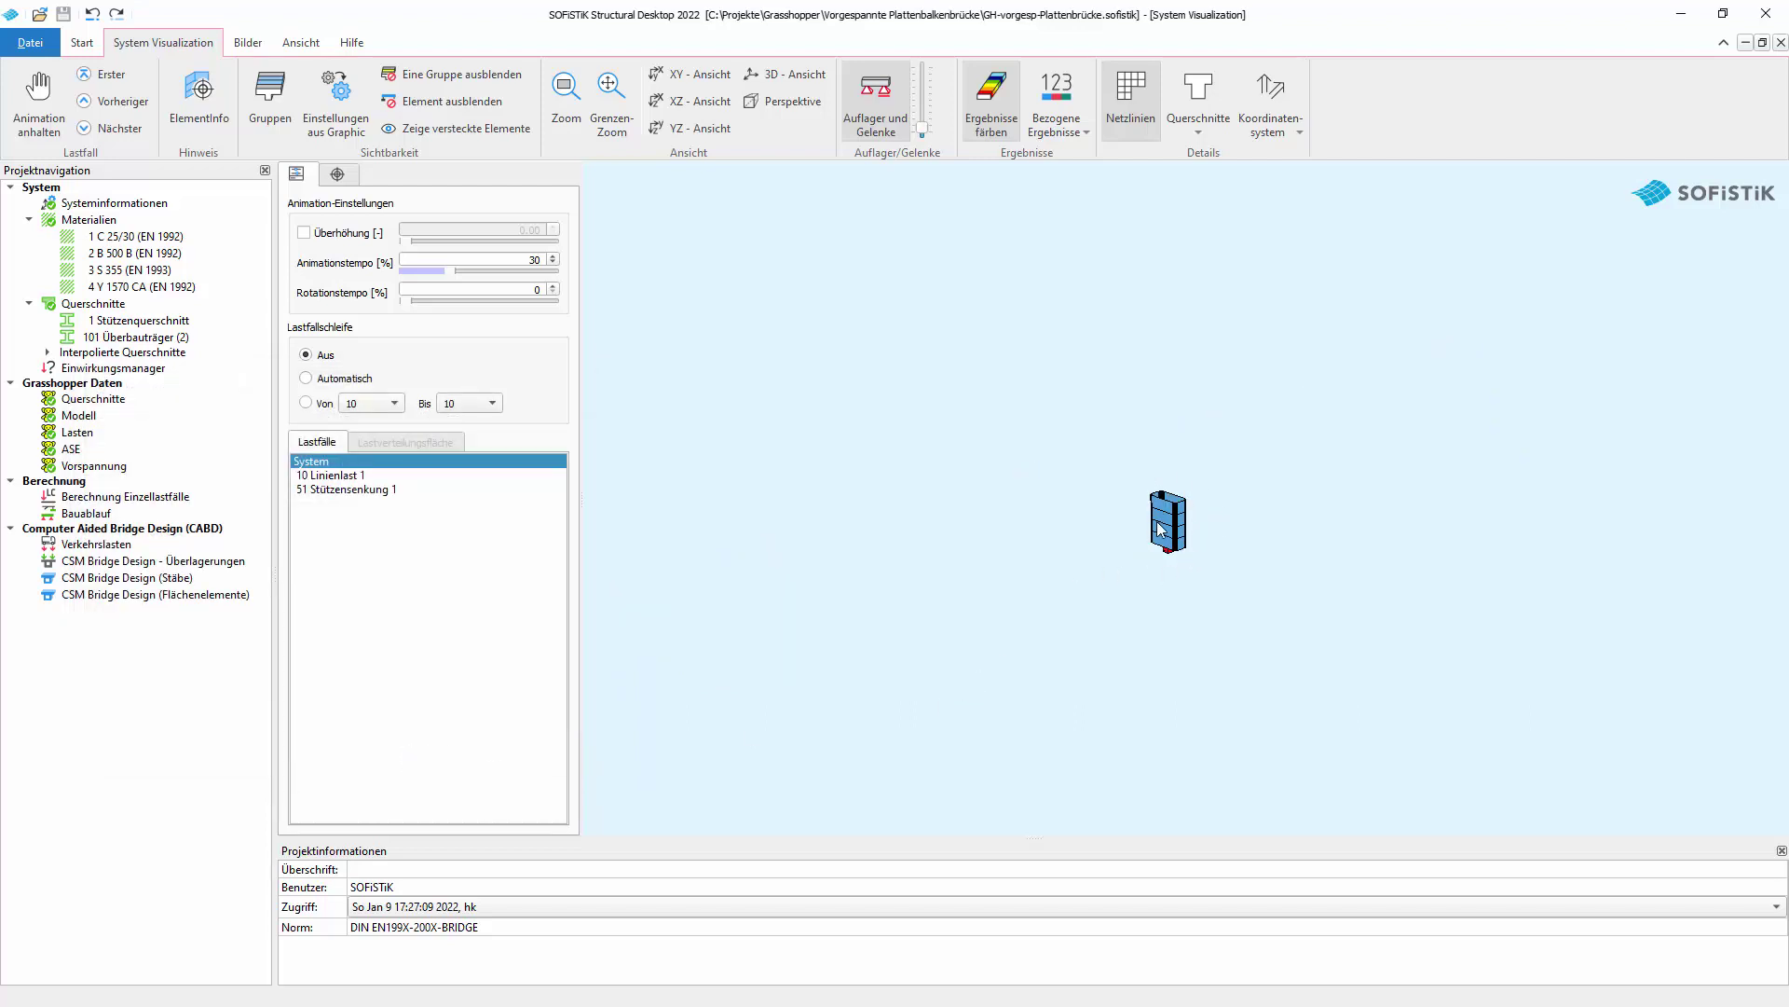
Add the quad elements of groups 15, 16 and 17 to the model display one group at a time.
left_click(271, 93)
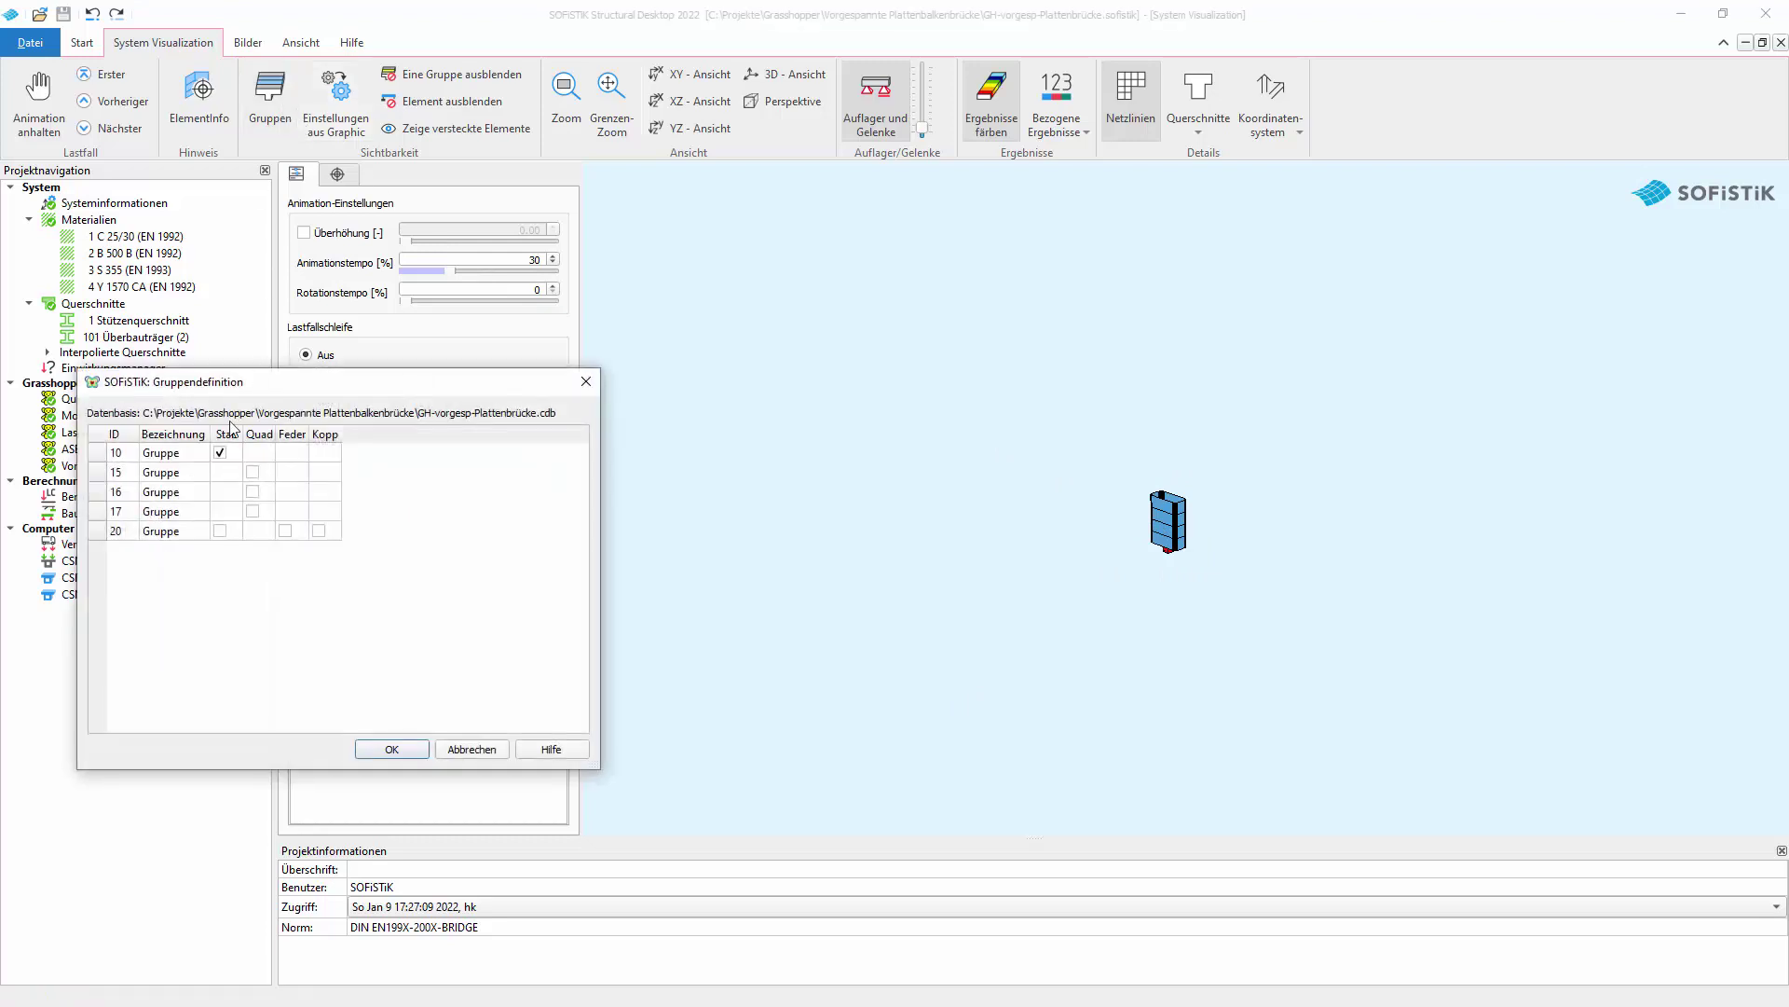
left_click(253, 472)
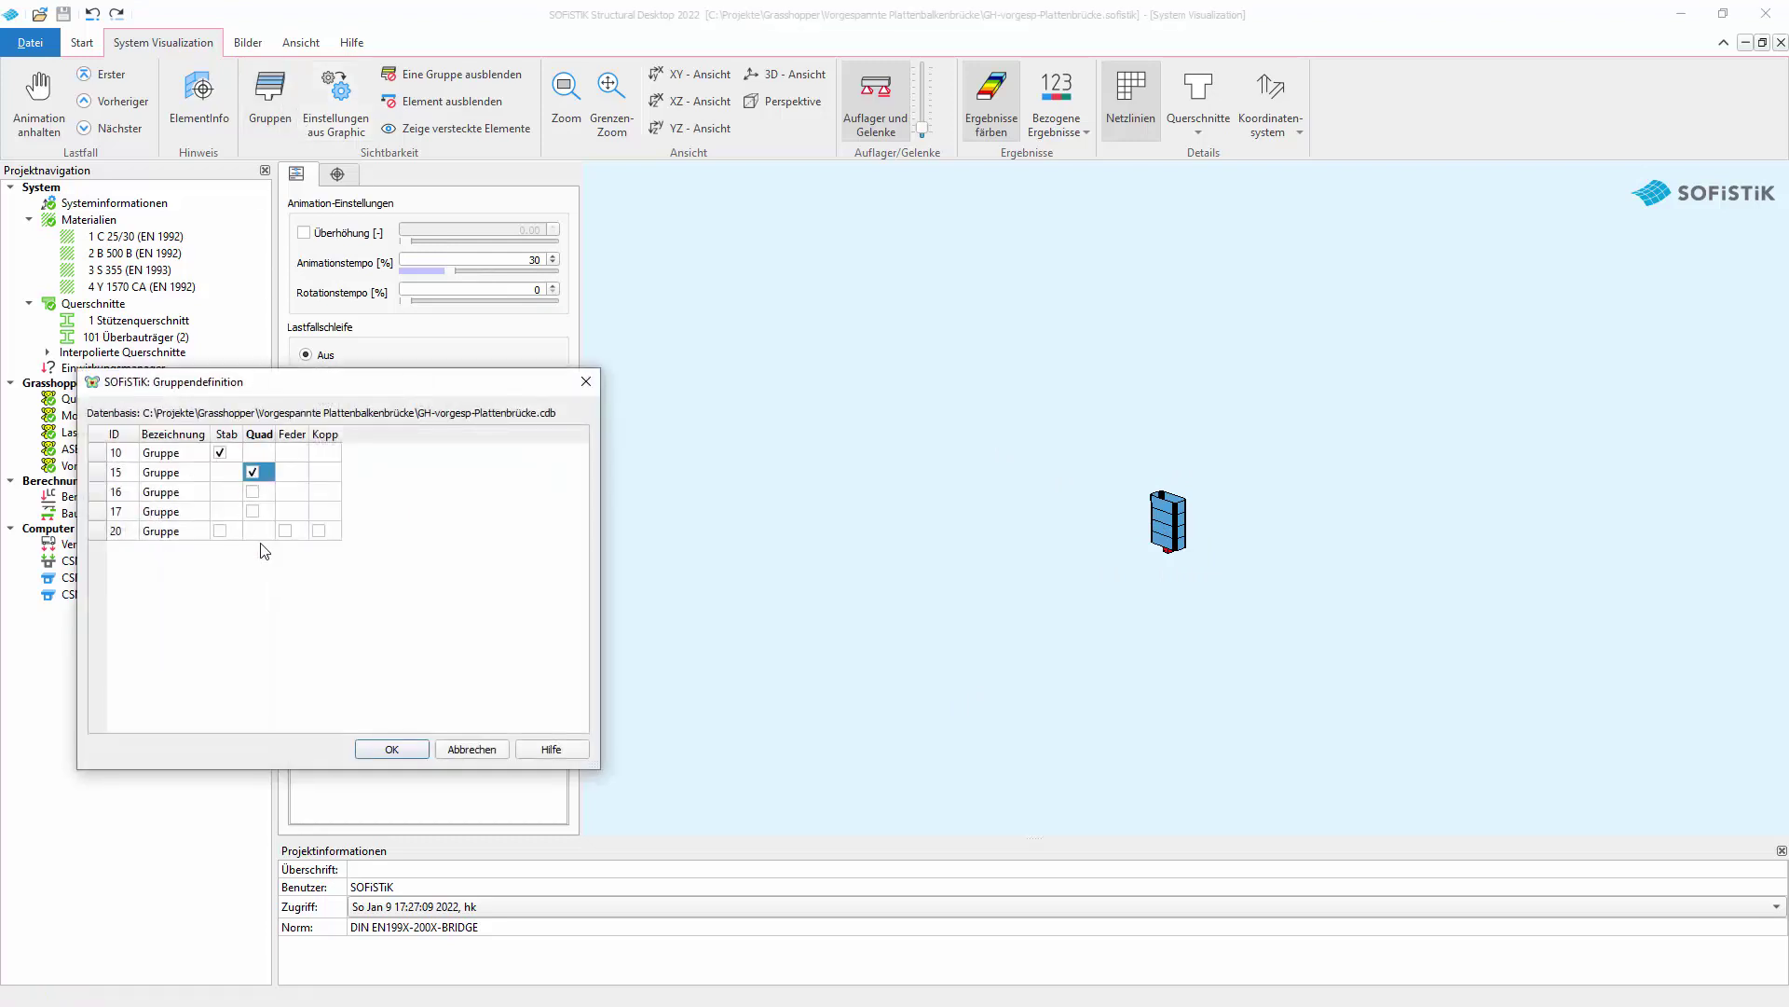
left_click(403, 753)
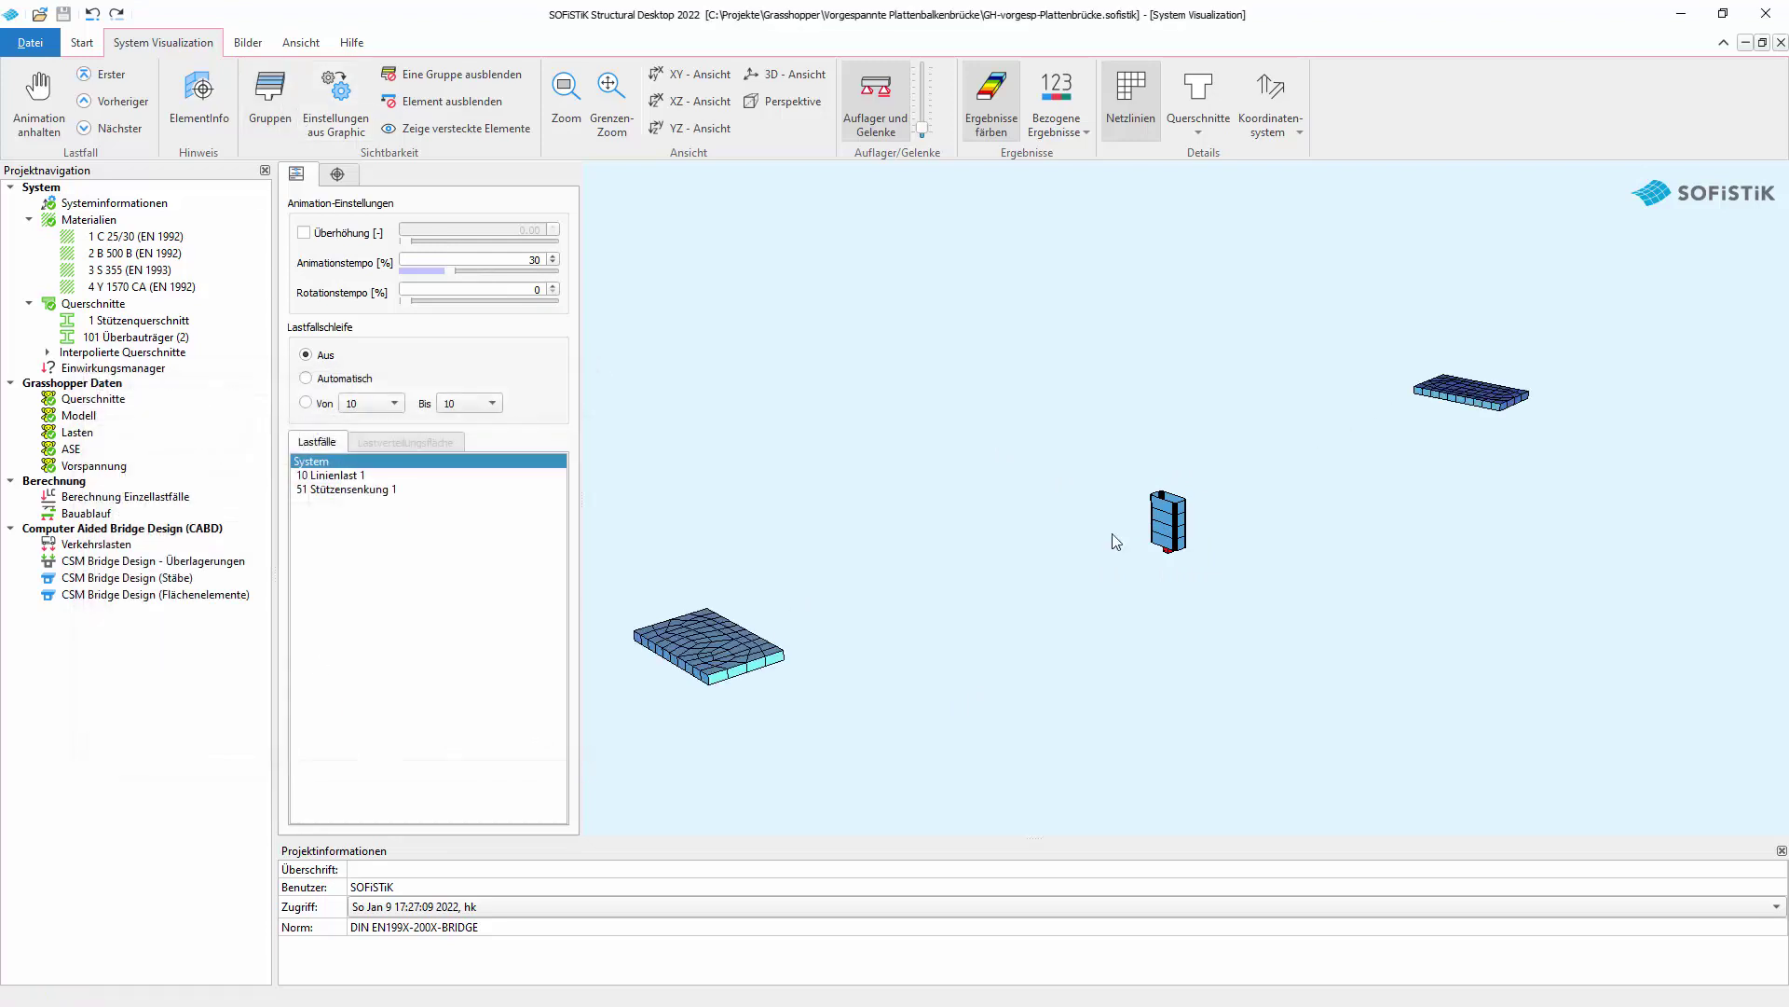
left_click(270, 93)
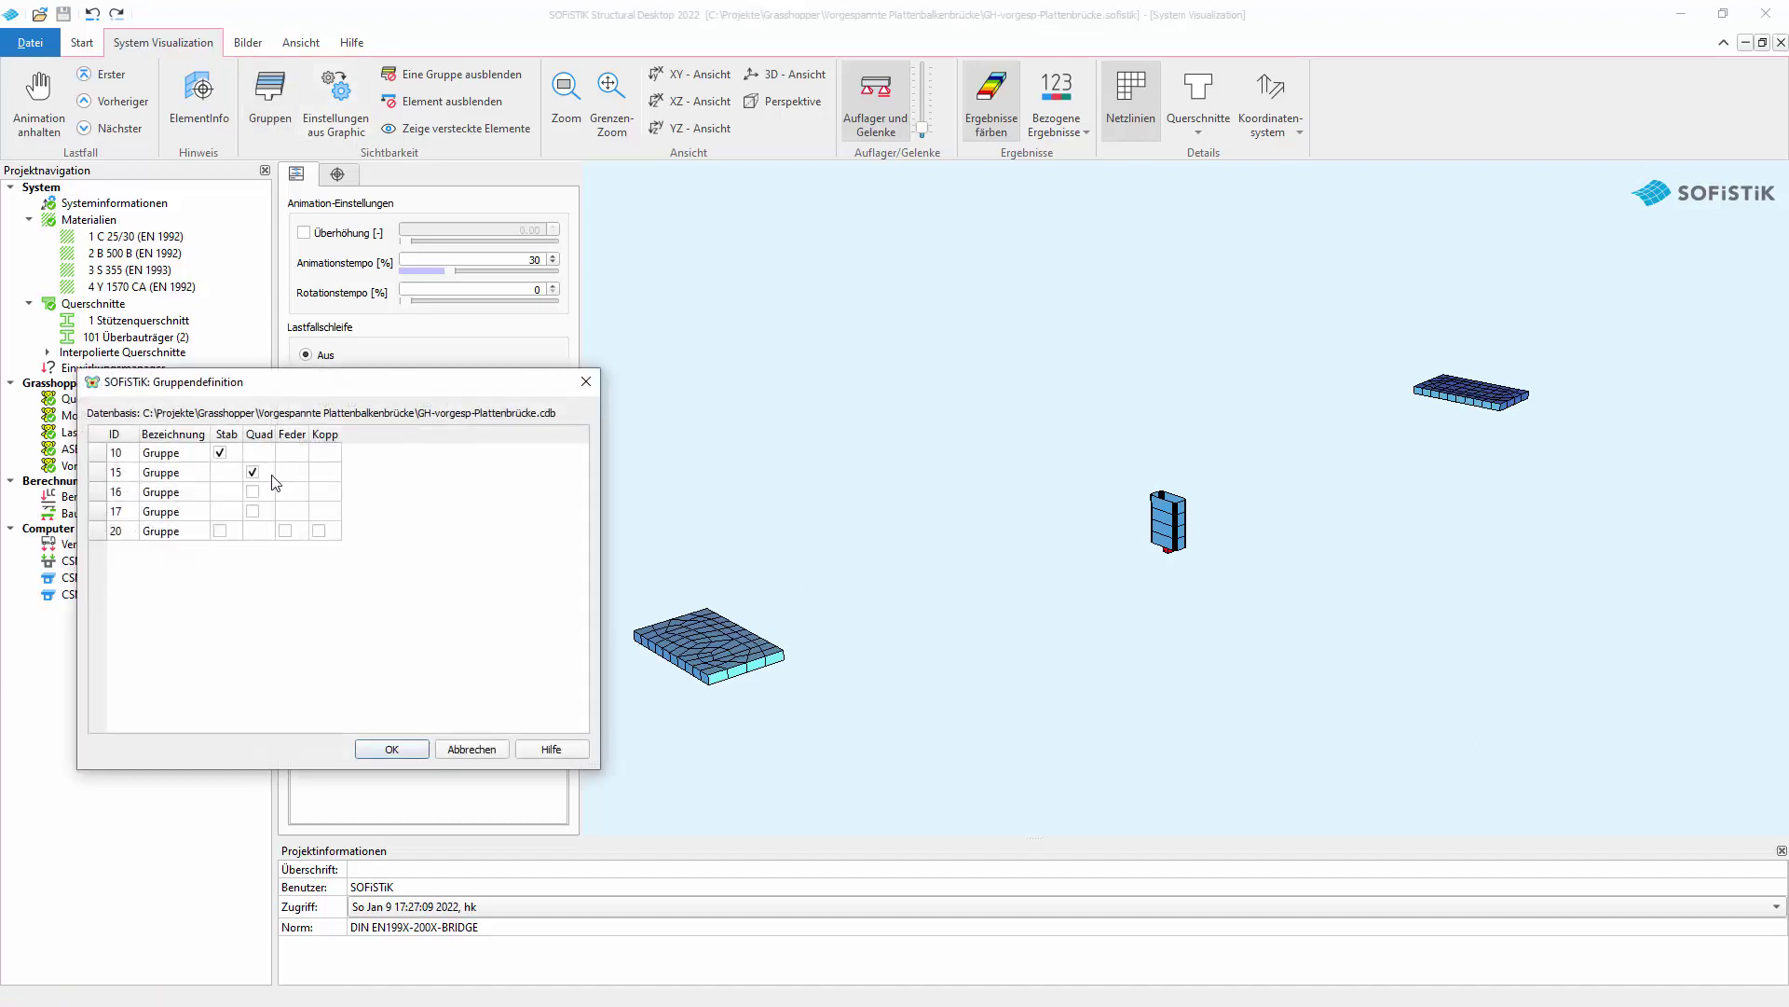
left_click(253, 491)
left_click(392, 749)
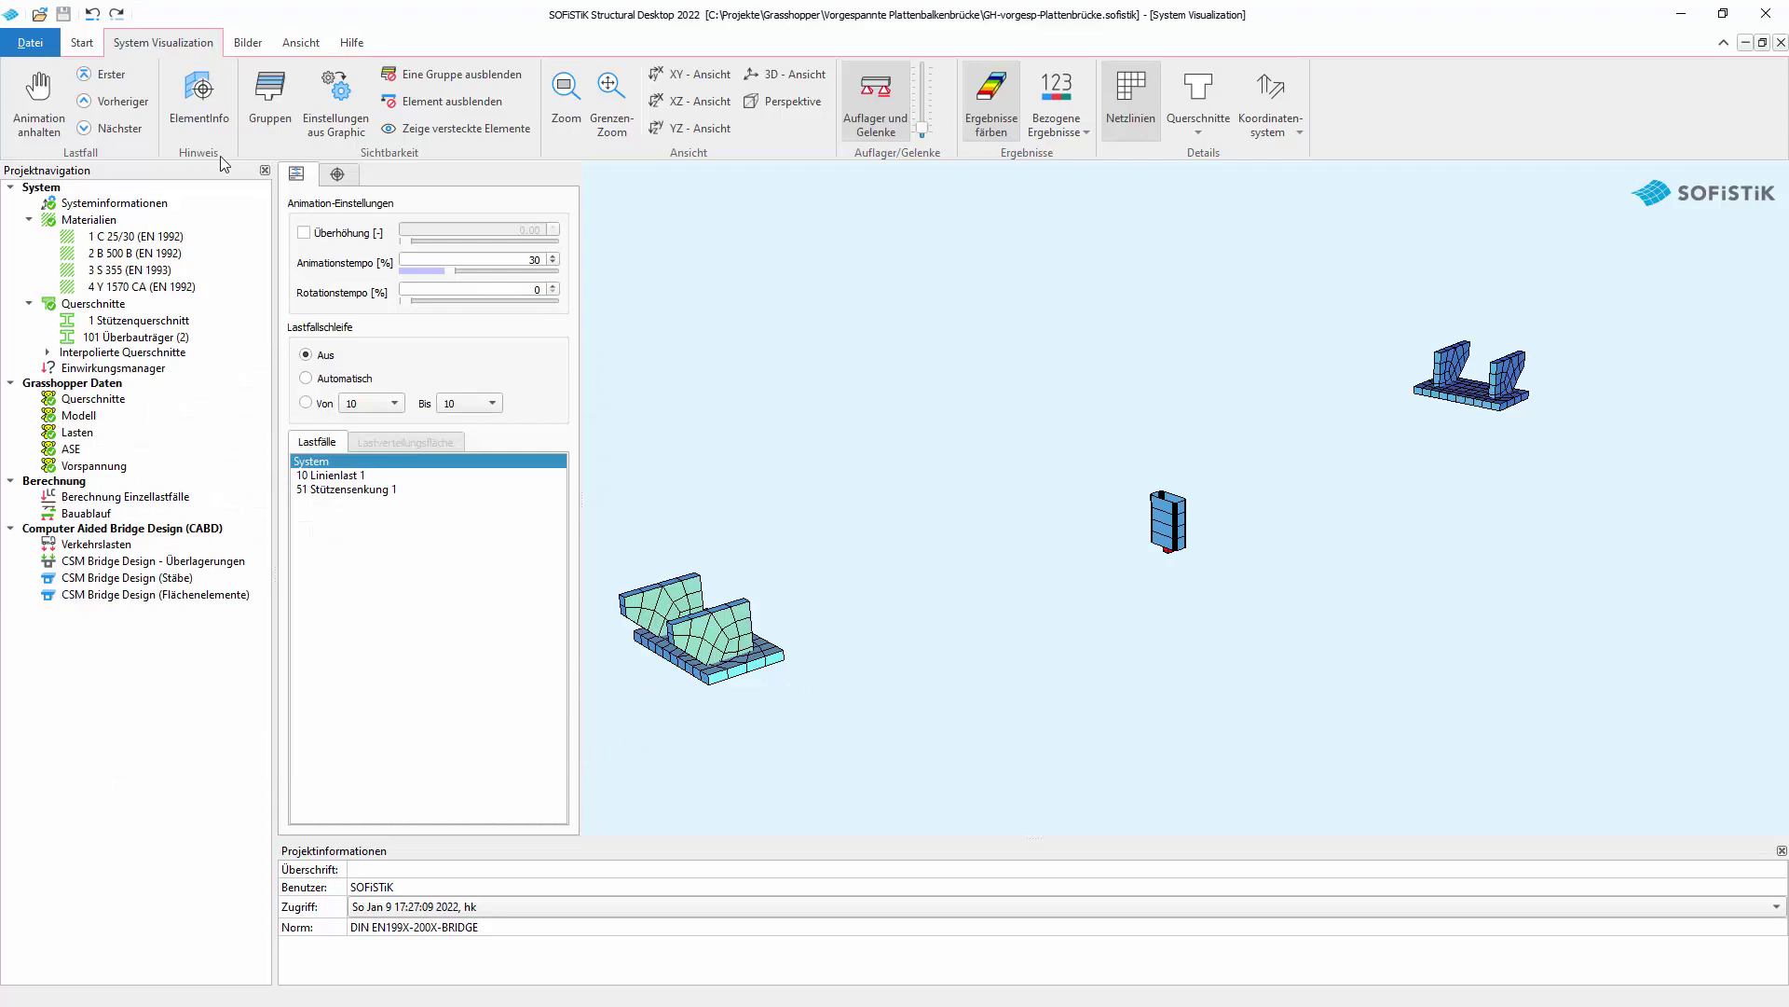
left_click(270, 98)
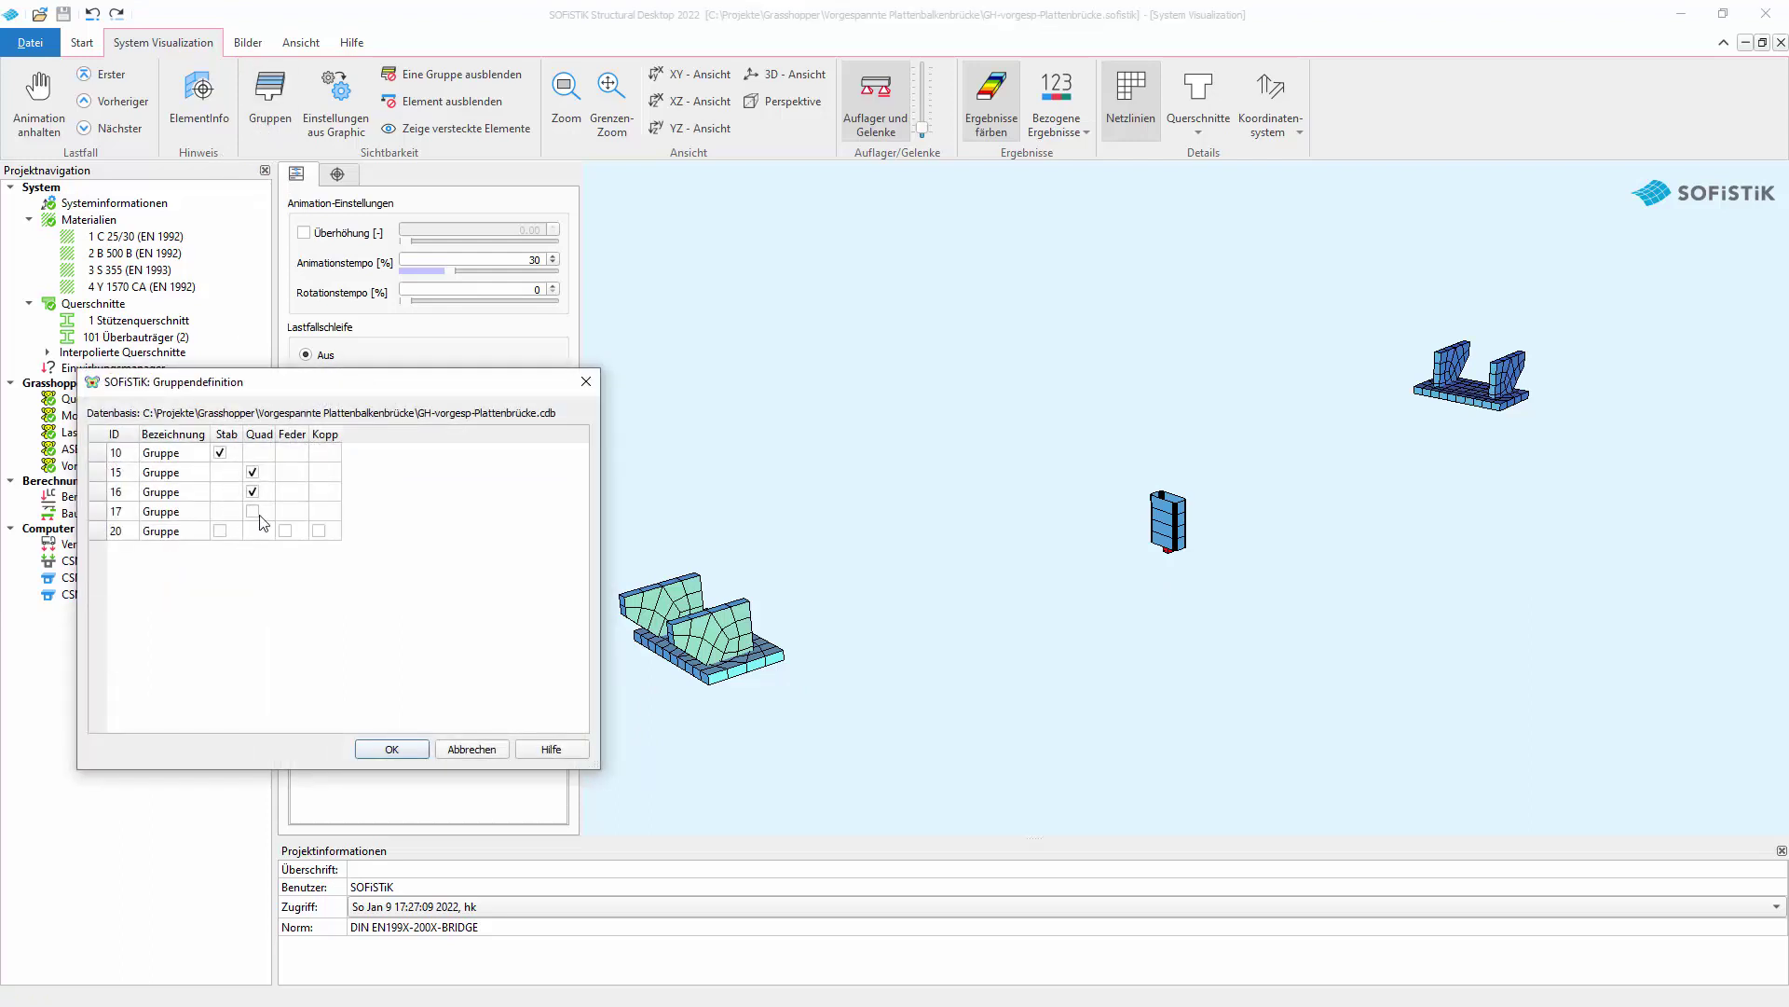
left_click(391, 749)
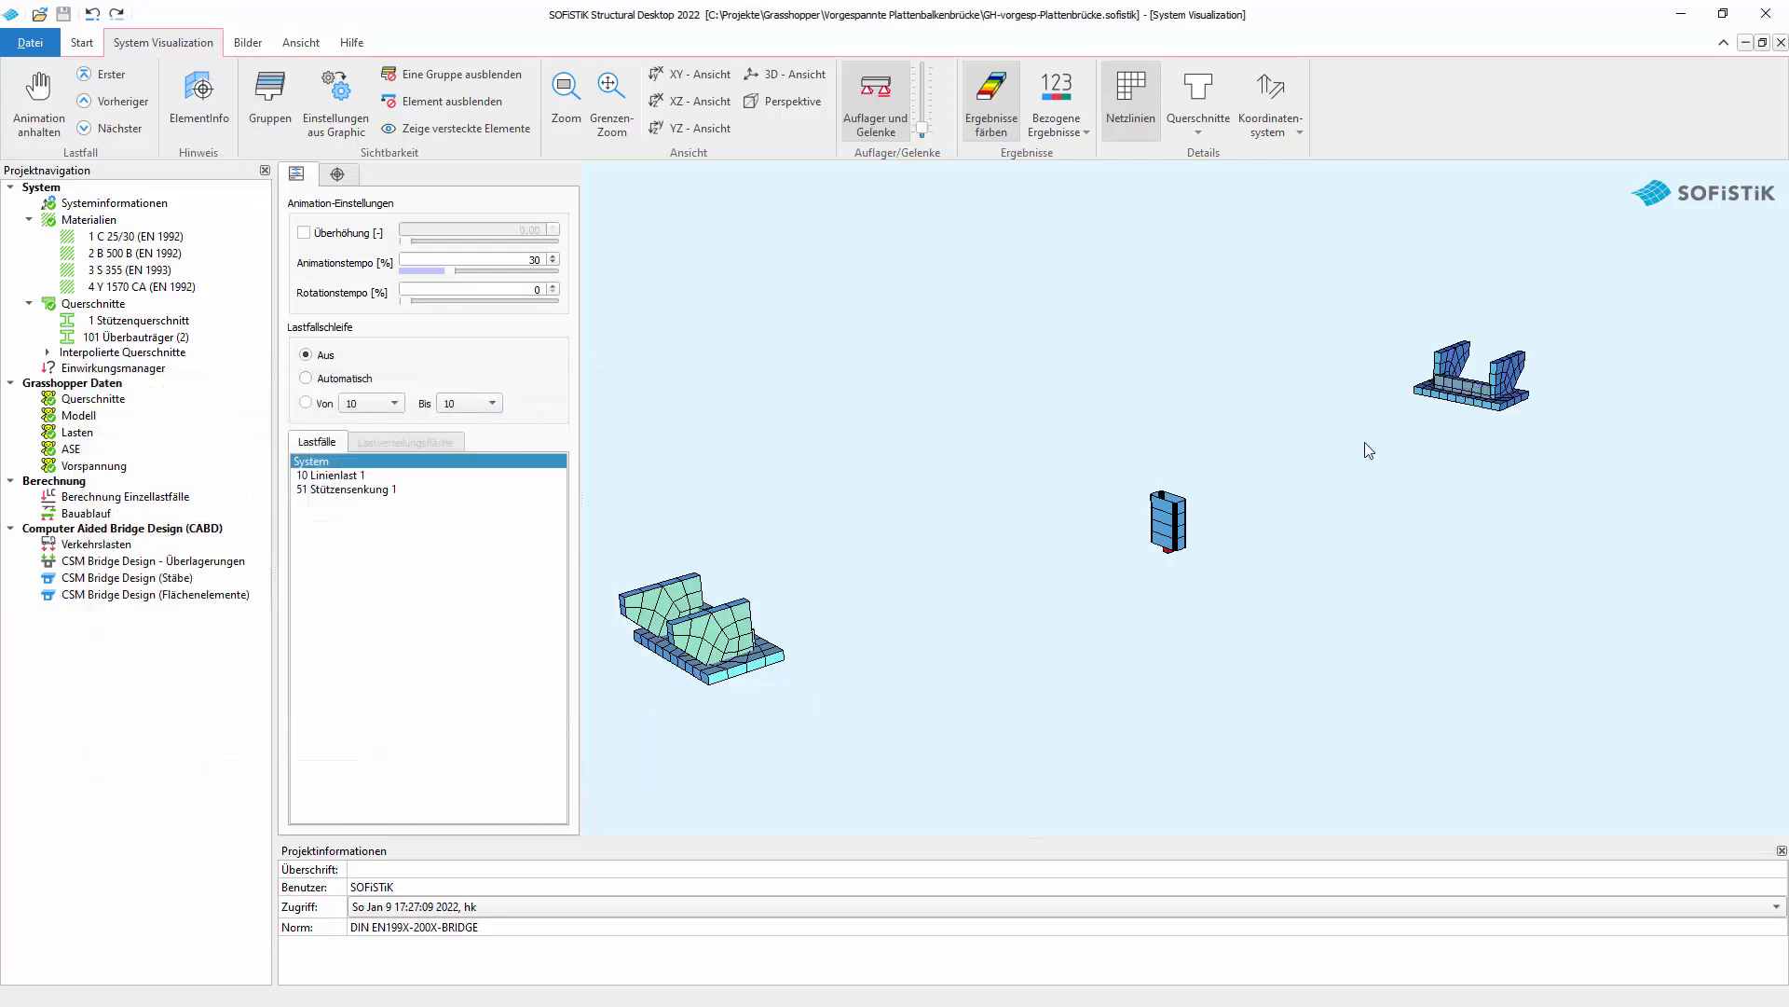
Display the beam elements of group 20 as well and set the cross-section display to Keine Querschnitte.
left_click(303, 120)
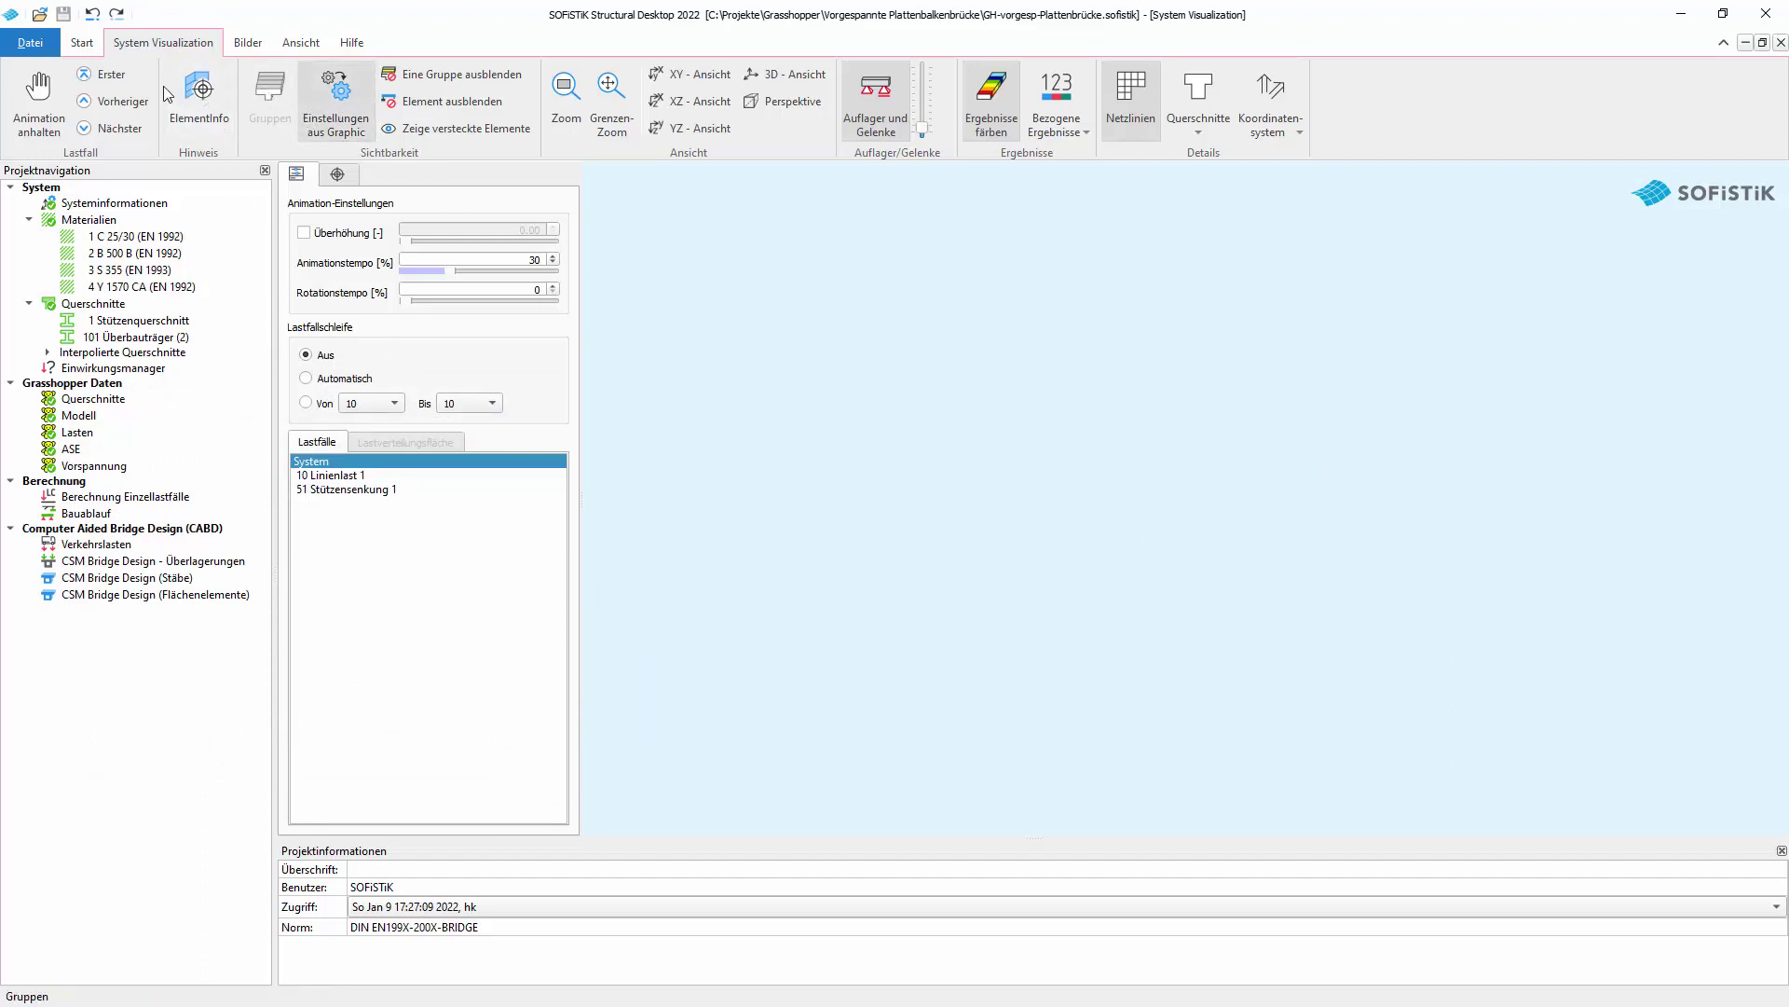
left_click(339, 135)
left_click(276, 98)
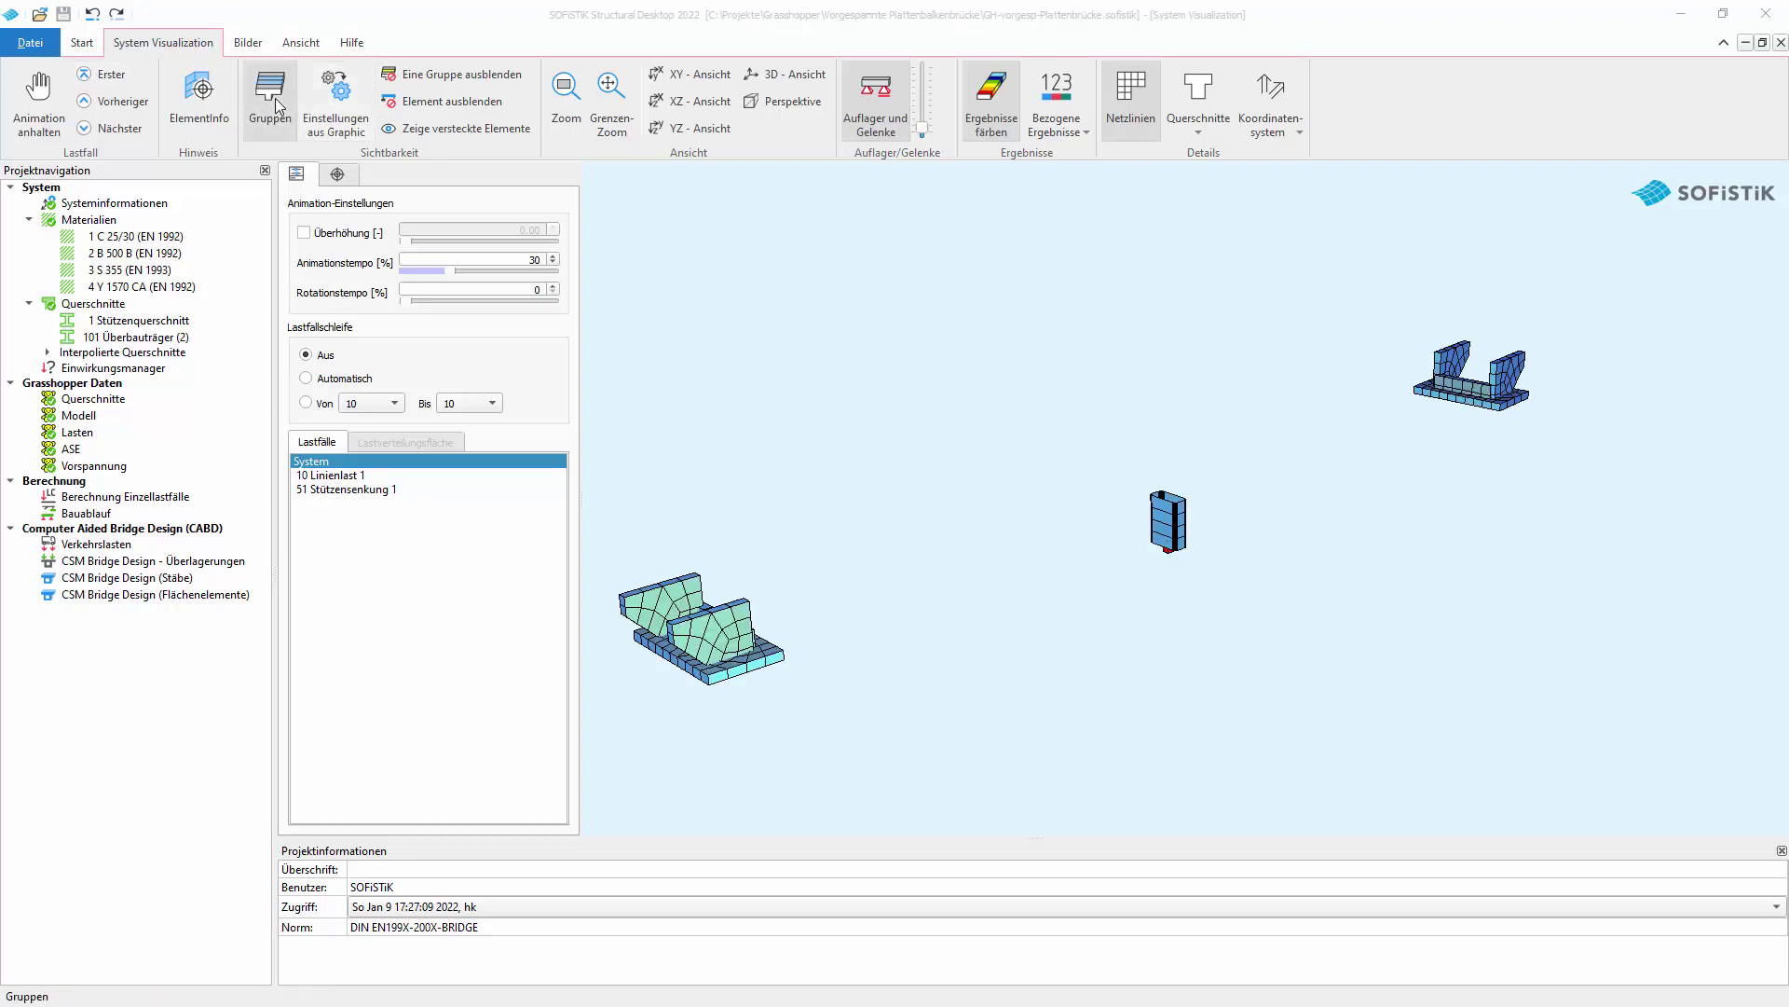
left_click(222, 531)
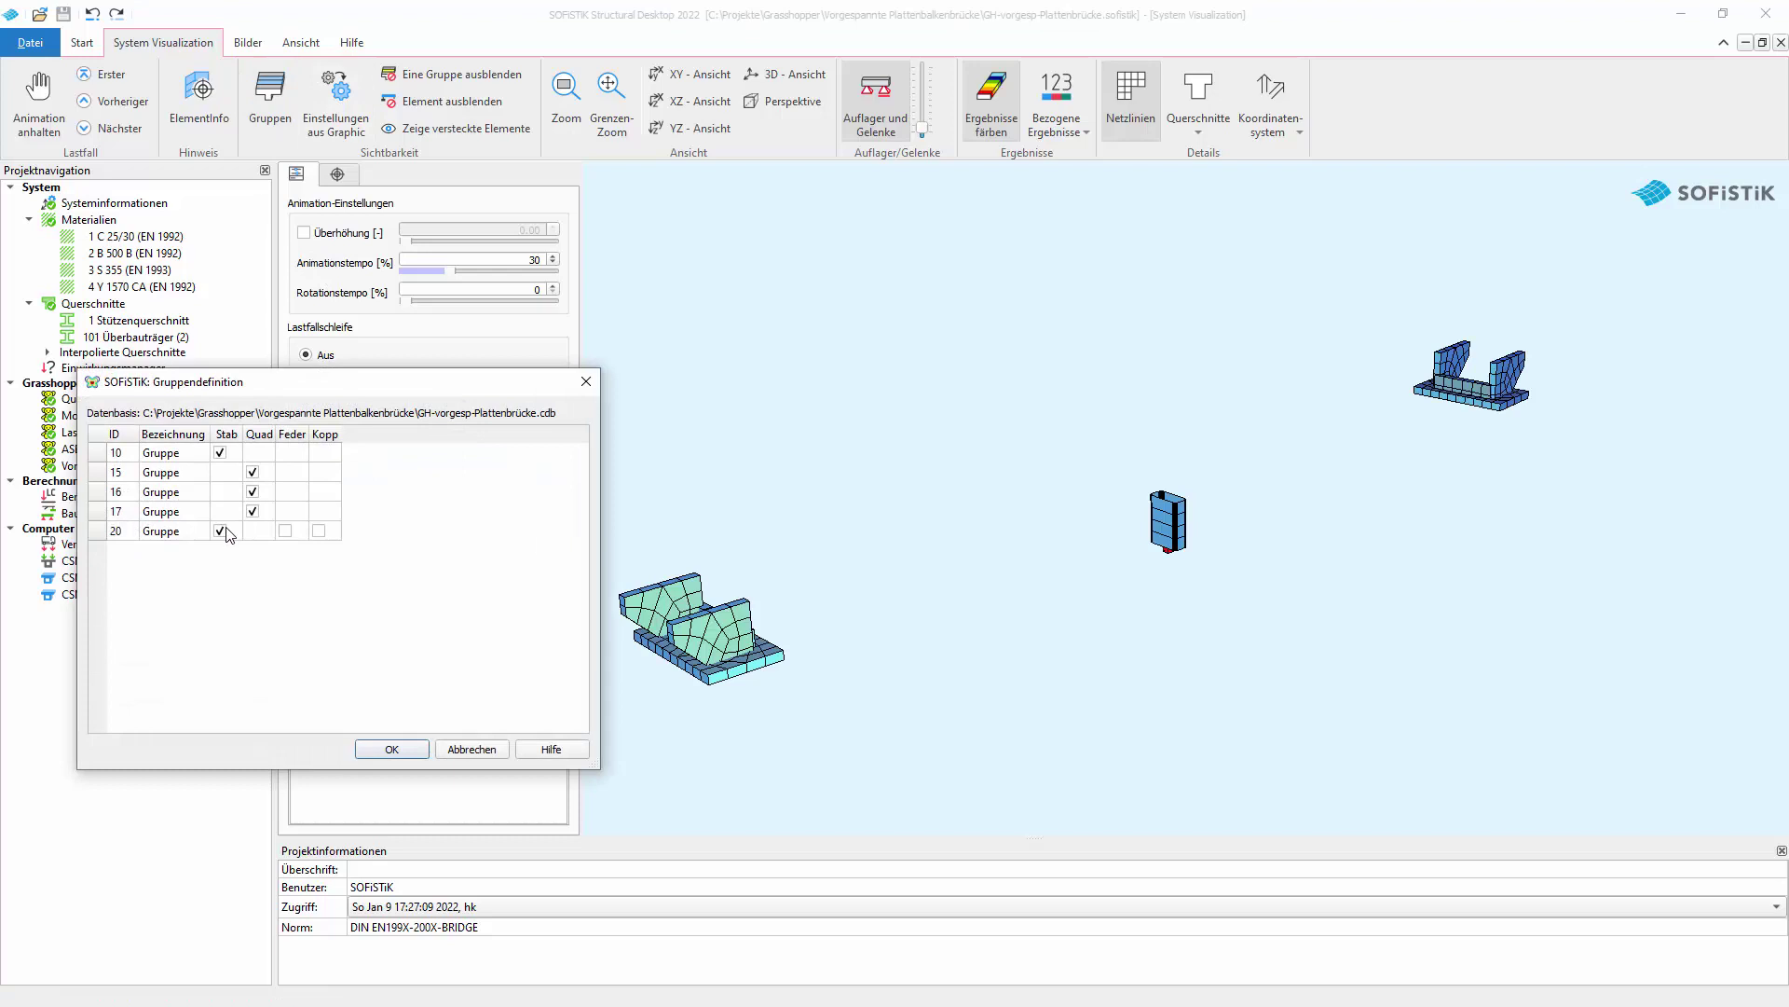
left_click(391, 749)
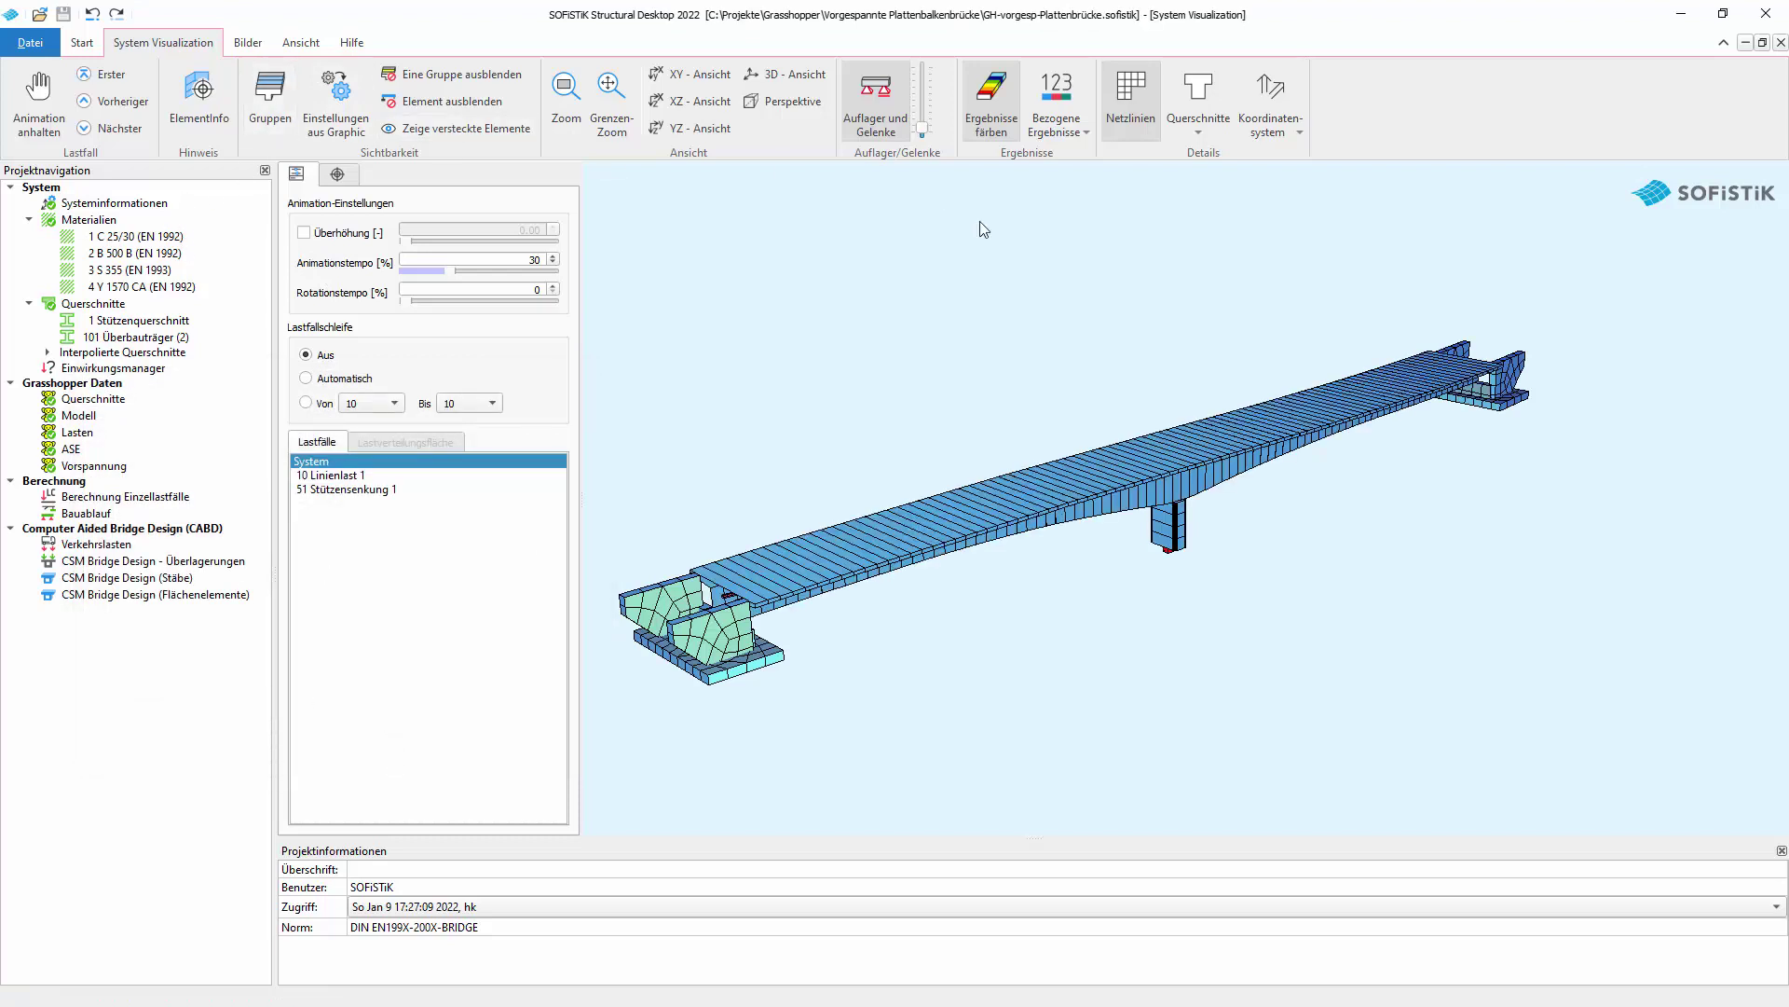
left_click(1206, 136)
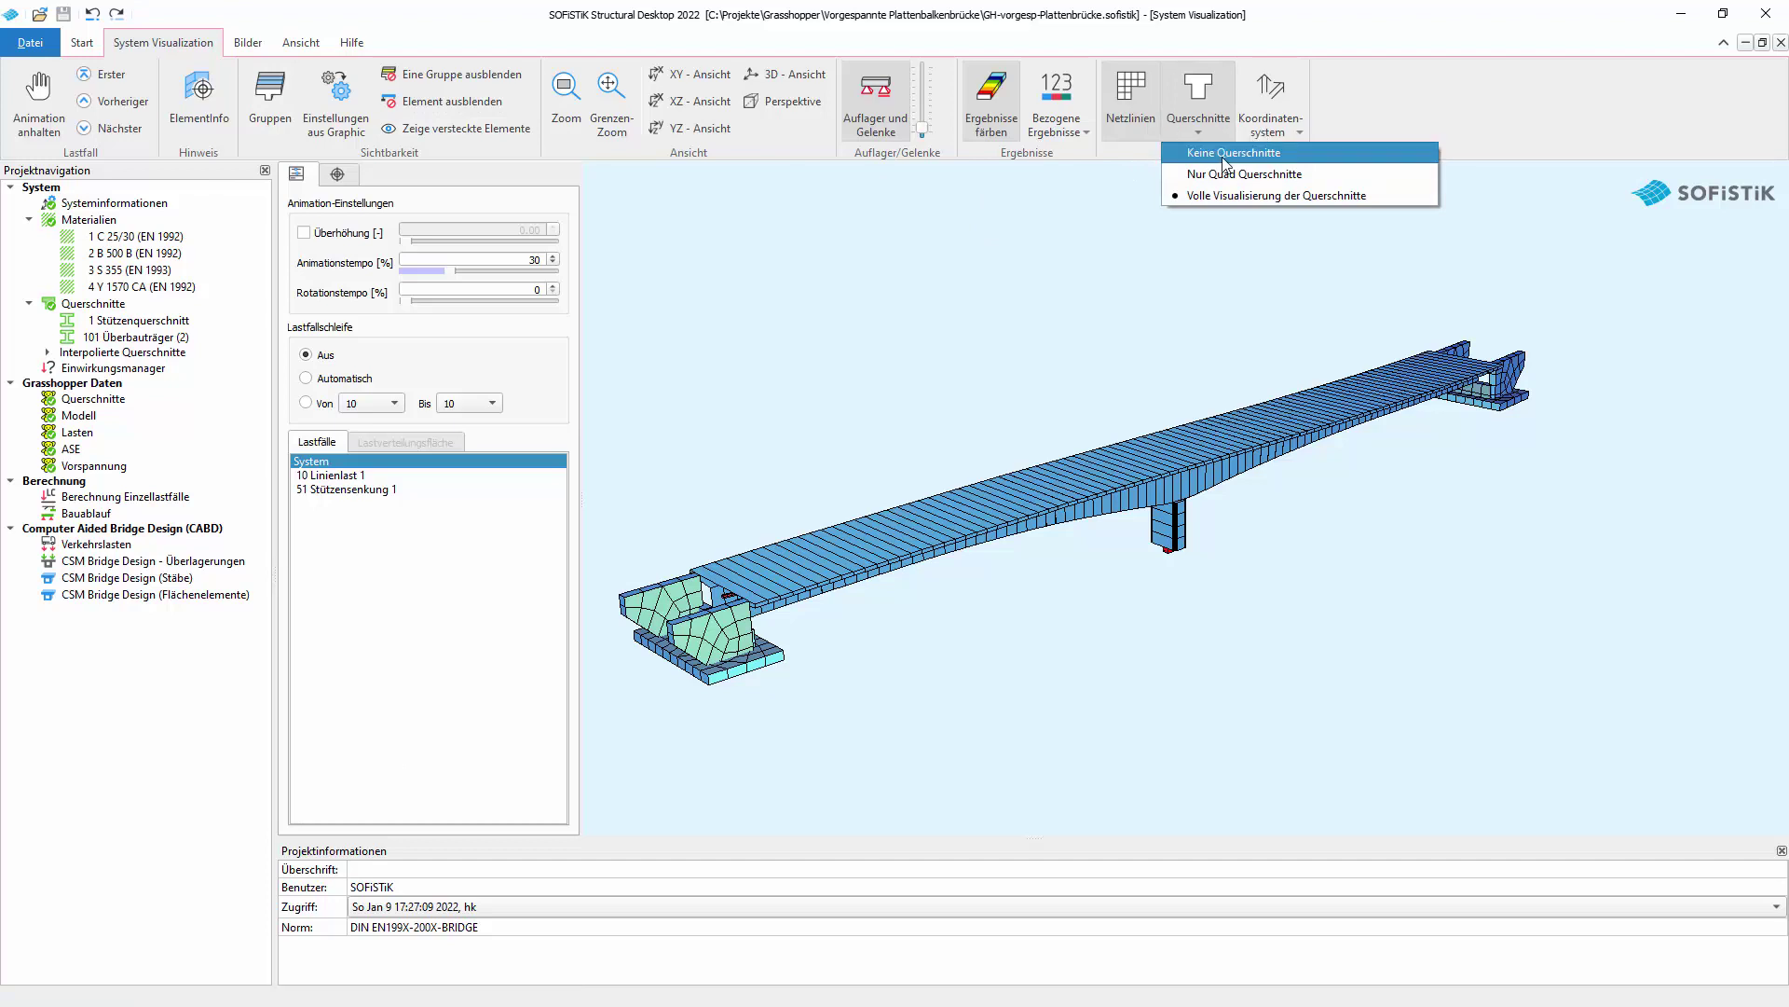
left_click(1222, 152)
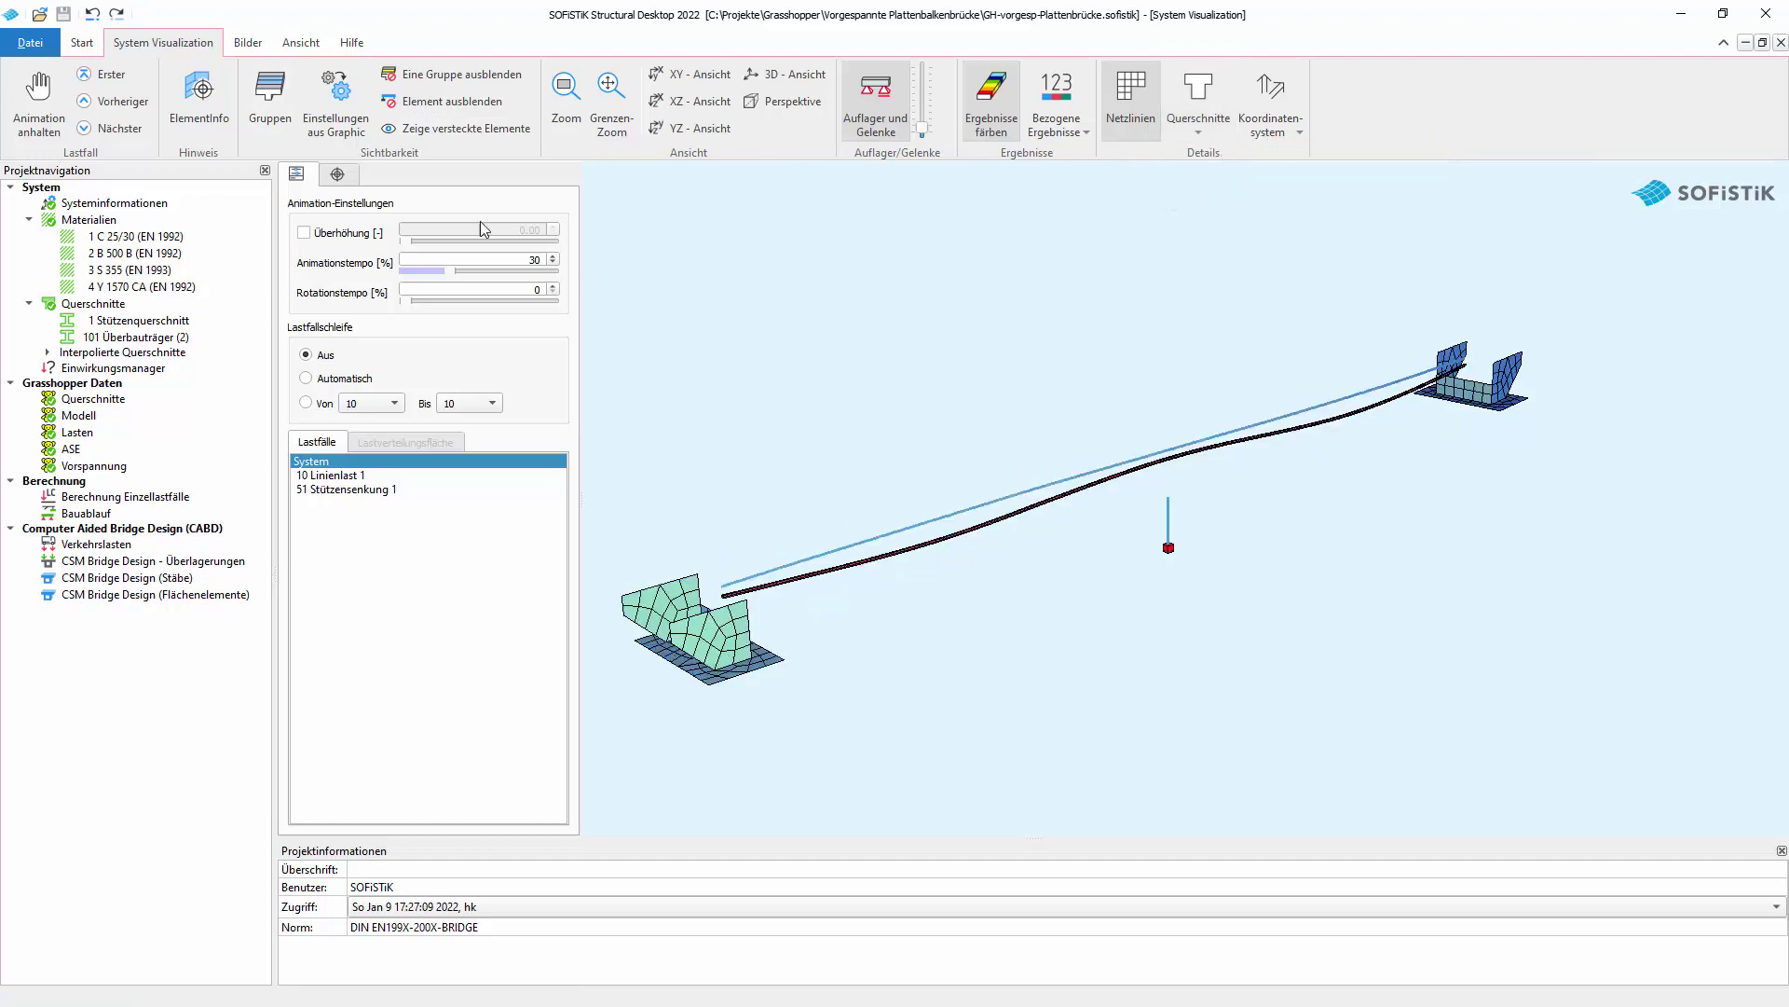
Add the coupling (Kopp) and spring (Feder) elements of group 20 to the model display.
left_click(270, 93)
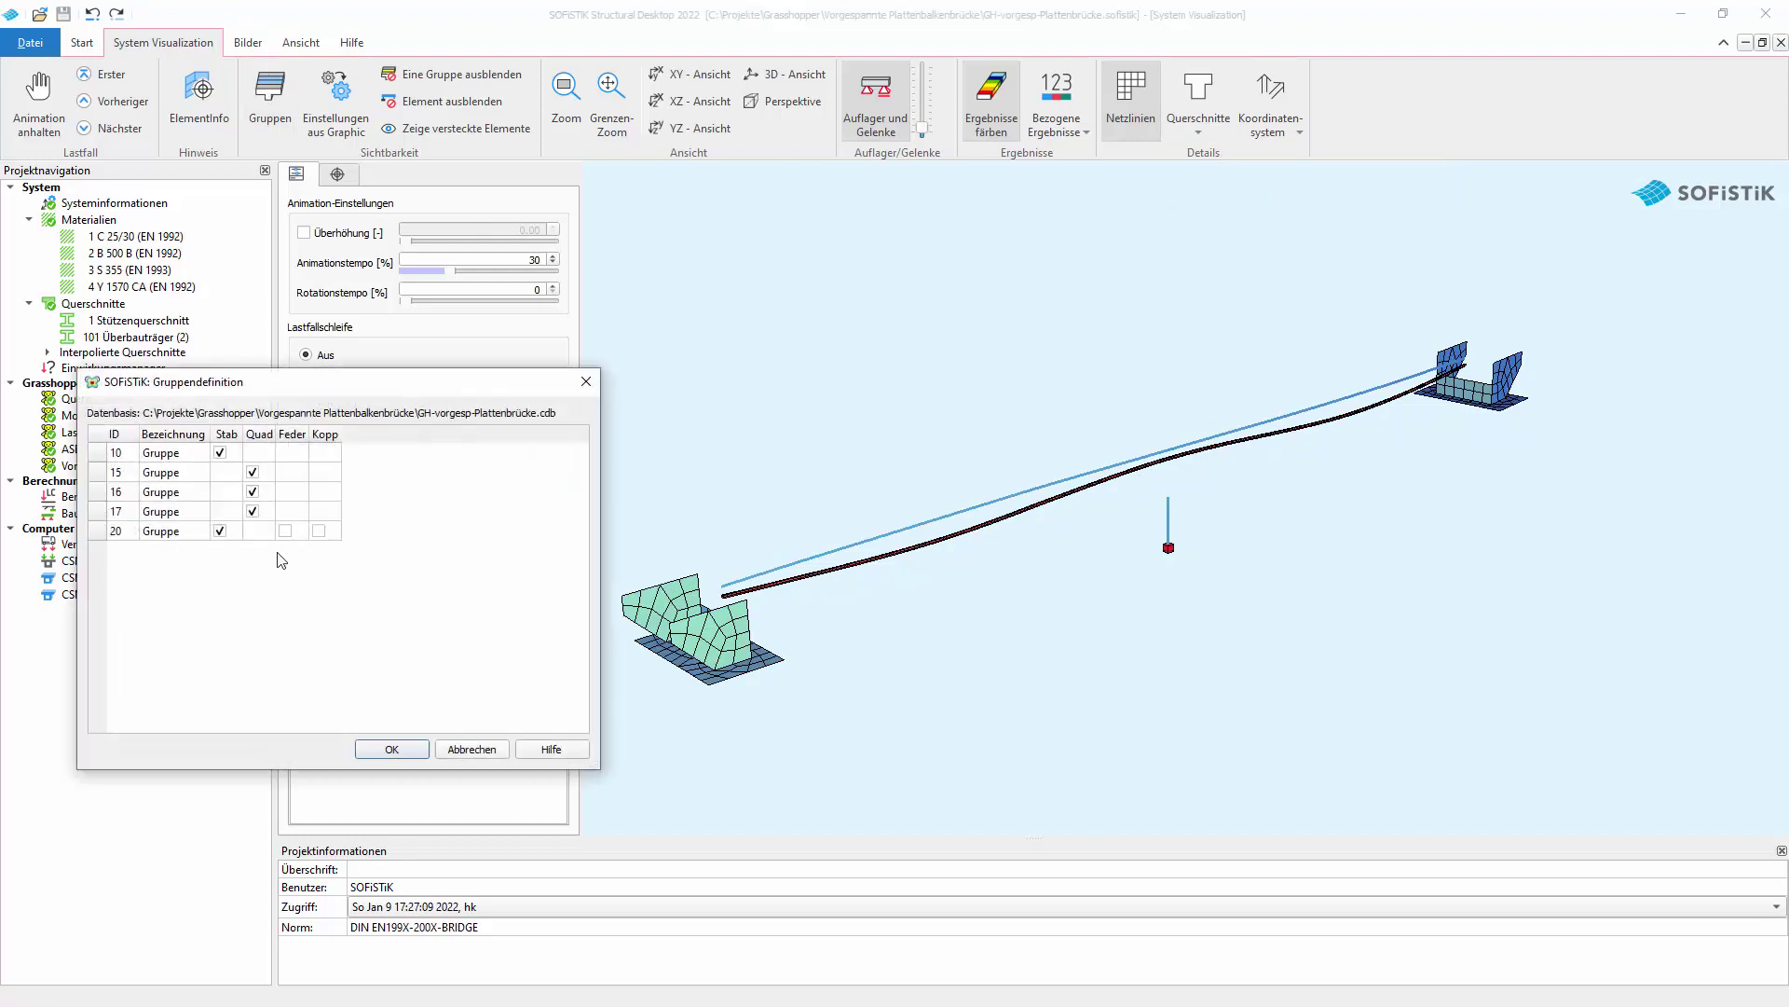
left_click(318, 530)
left_click(391, 748)
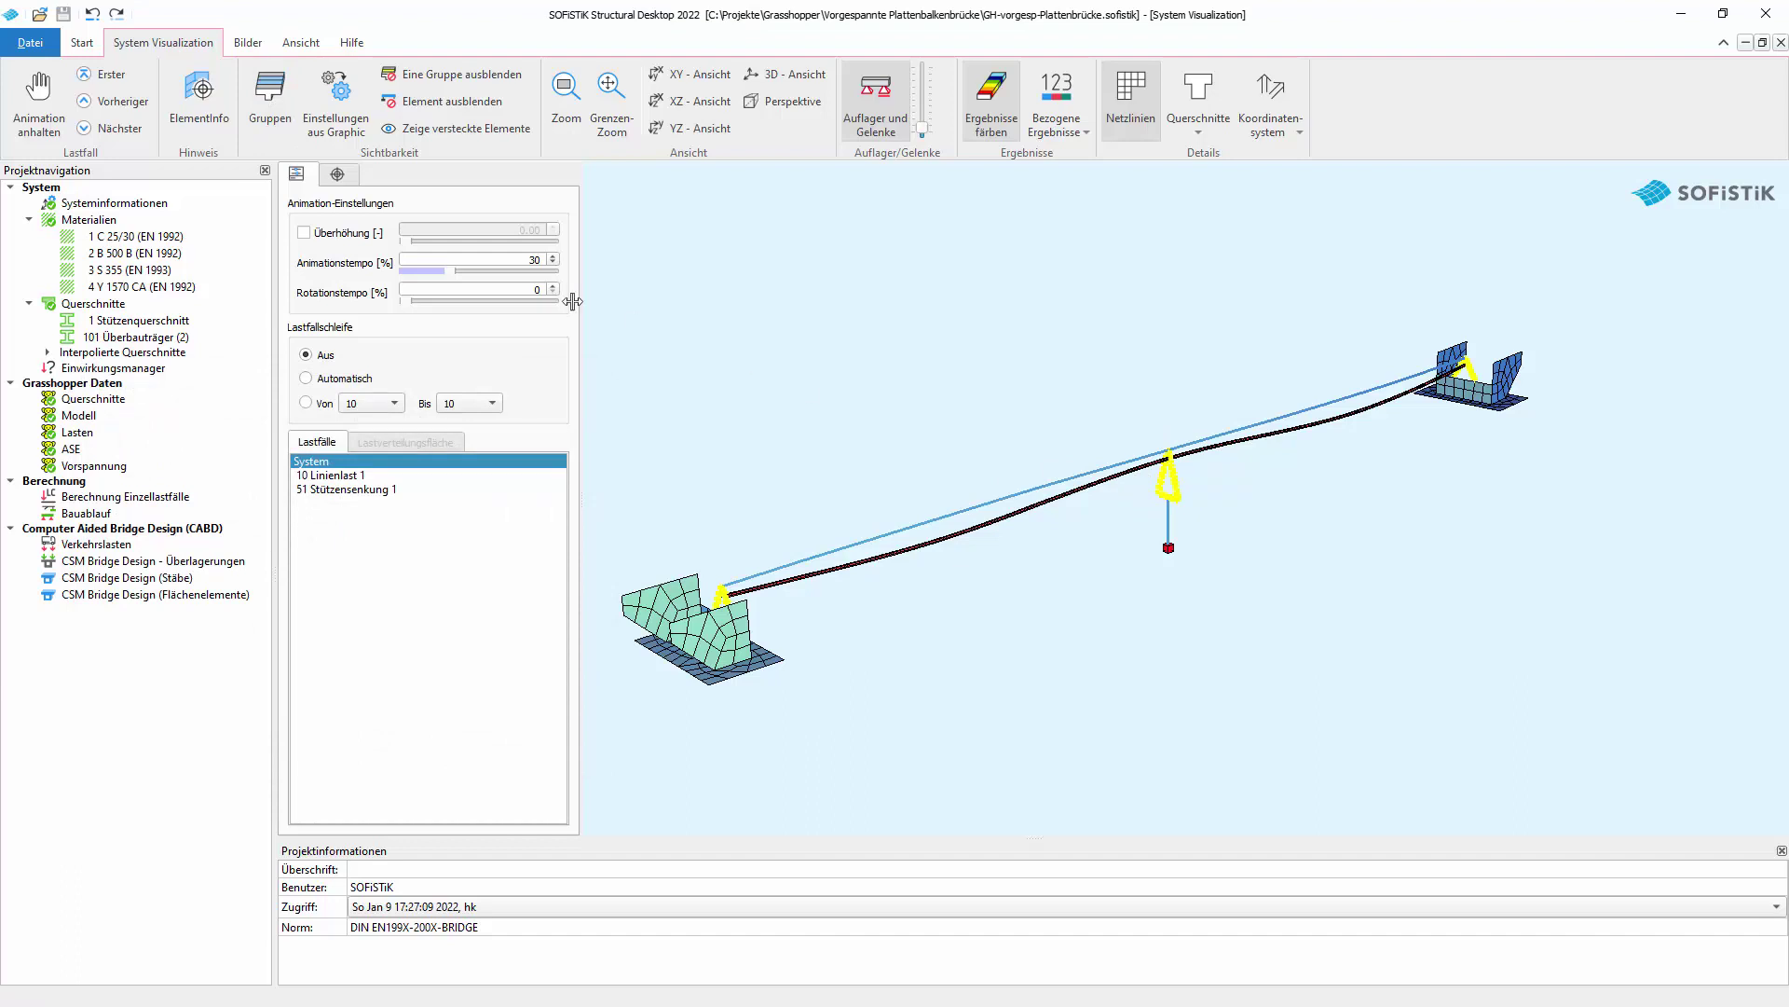
left_click(278, 119)
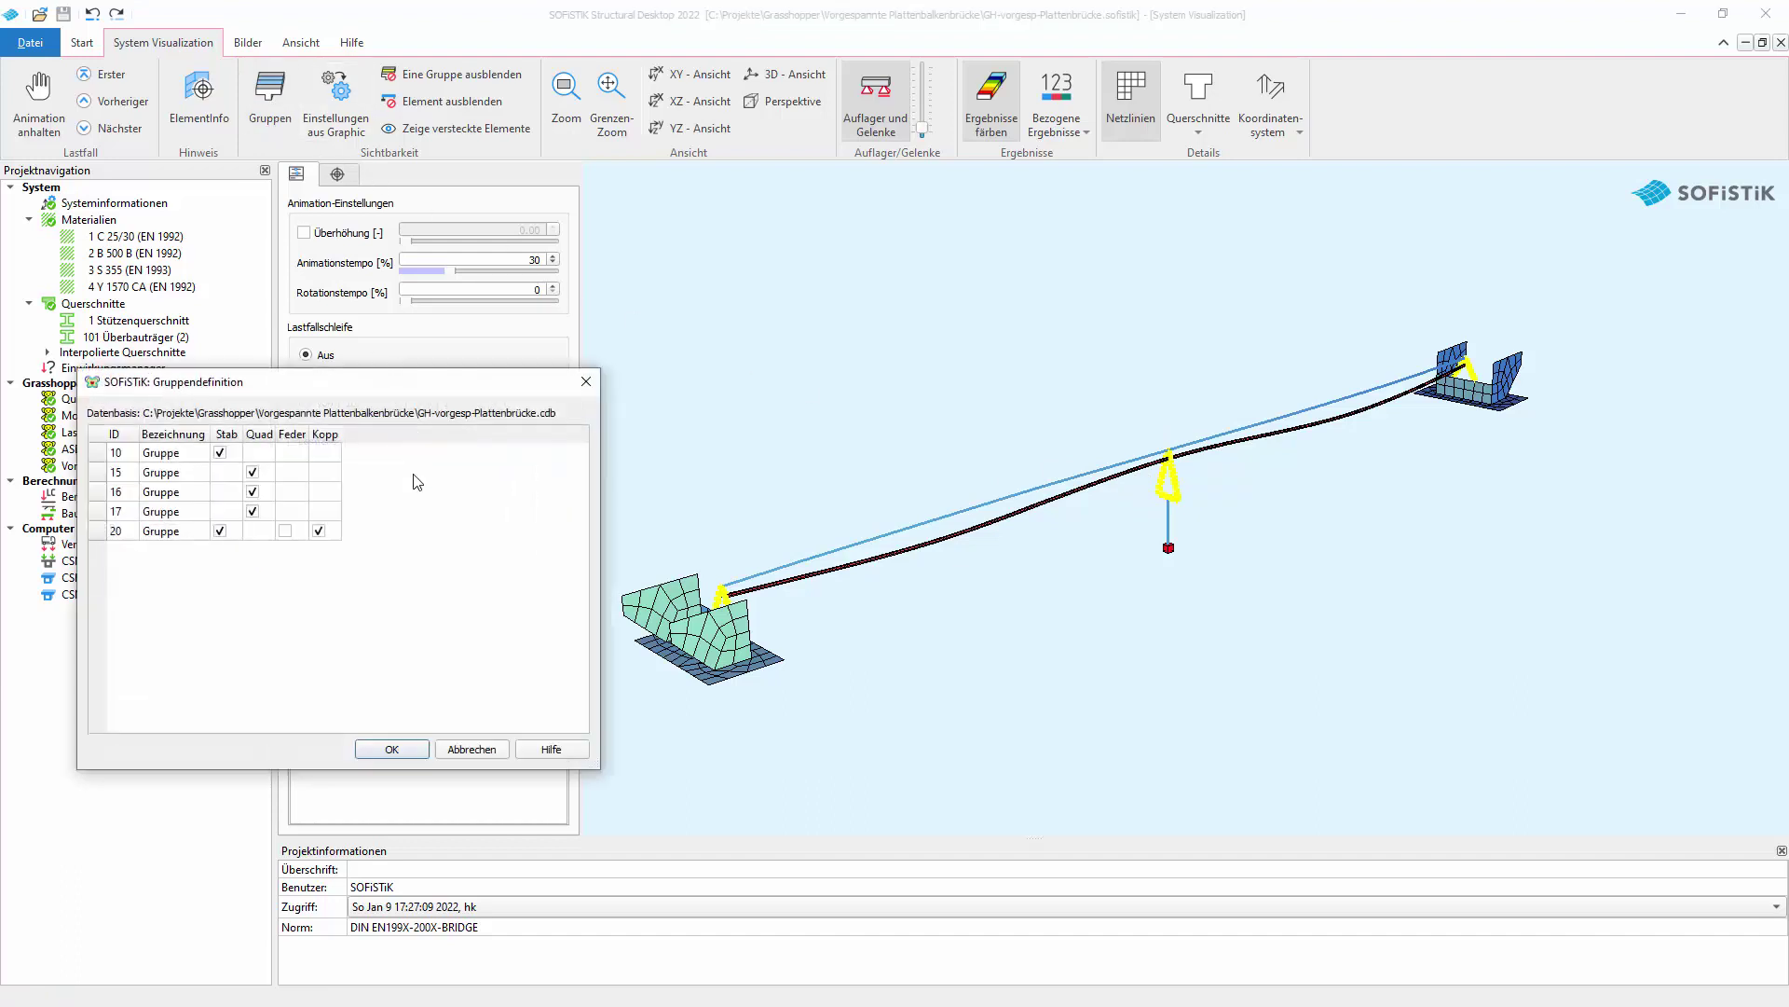
left_click(287, 532)
left_click(391, 748)
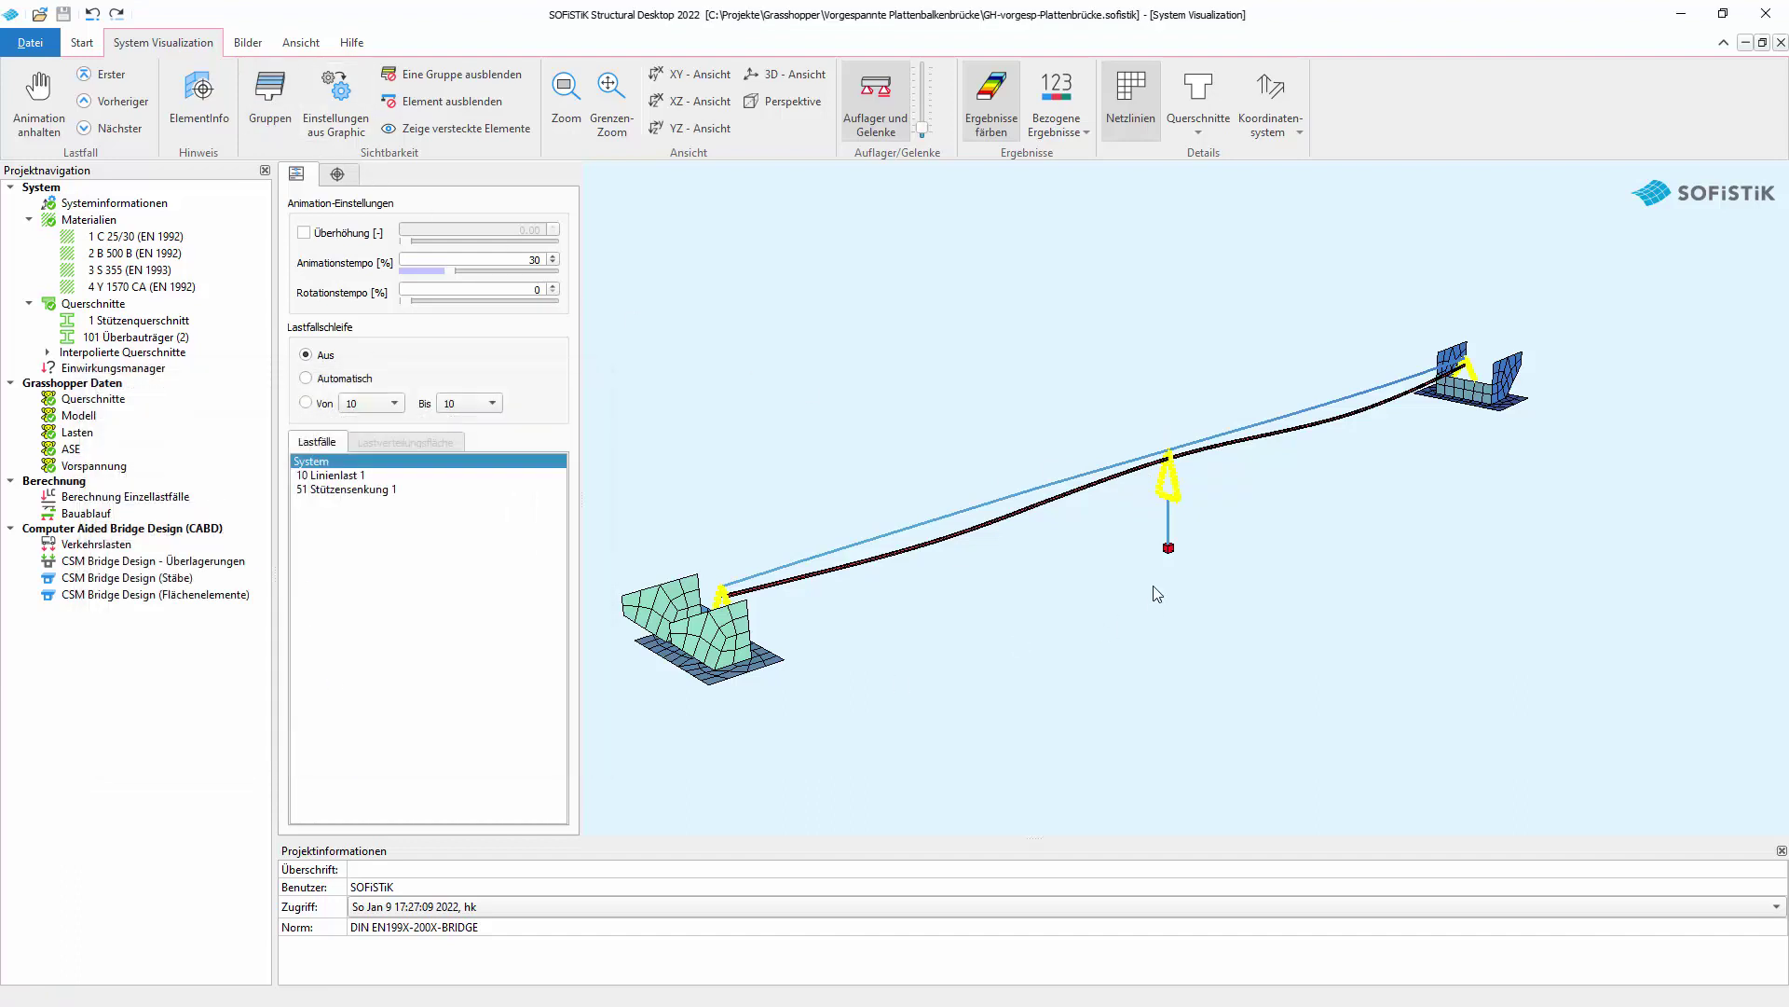
Inspect the middle support's couplings and springs, keep the group selection, and set the cross-section display to Volle Visualisierung der Querschnitte.
scroll(1178, 501, "up", 5)
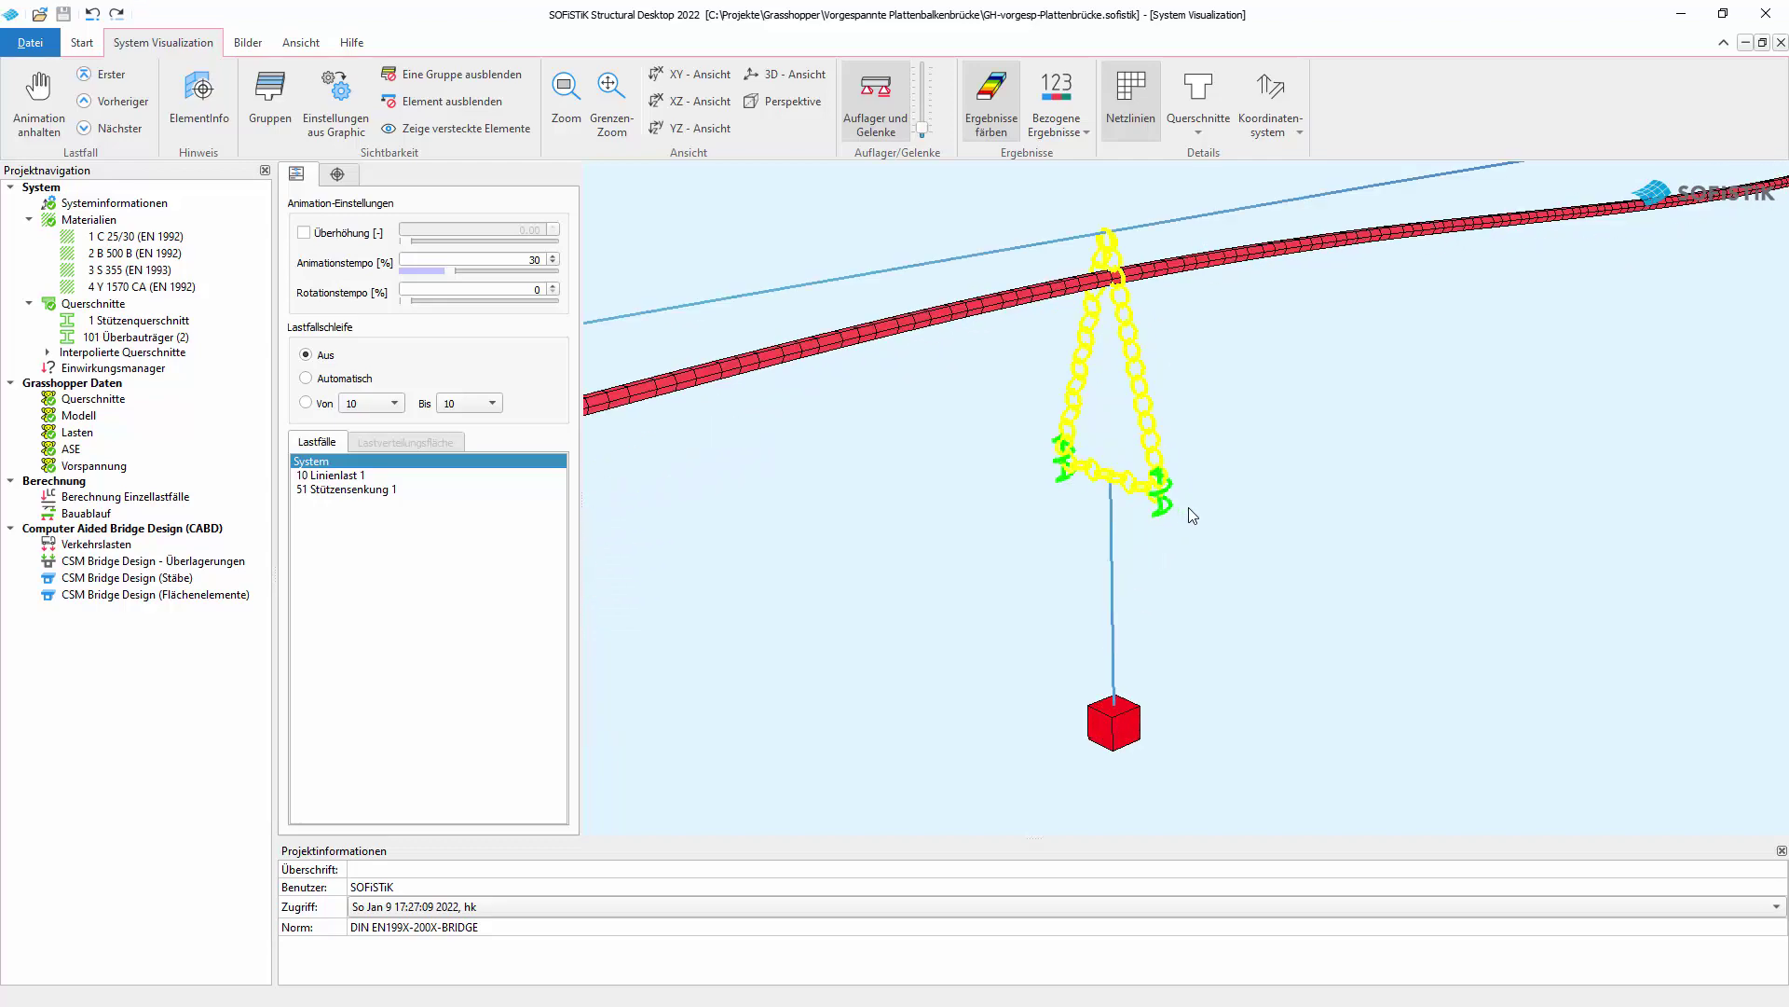
scroll(1191, 516, "down", 5)
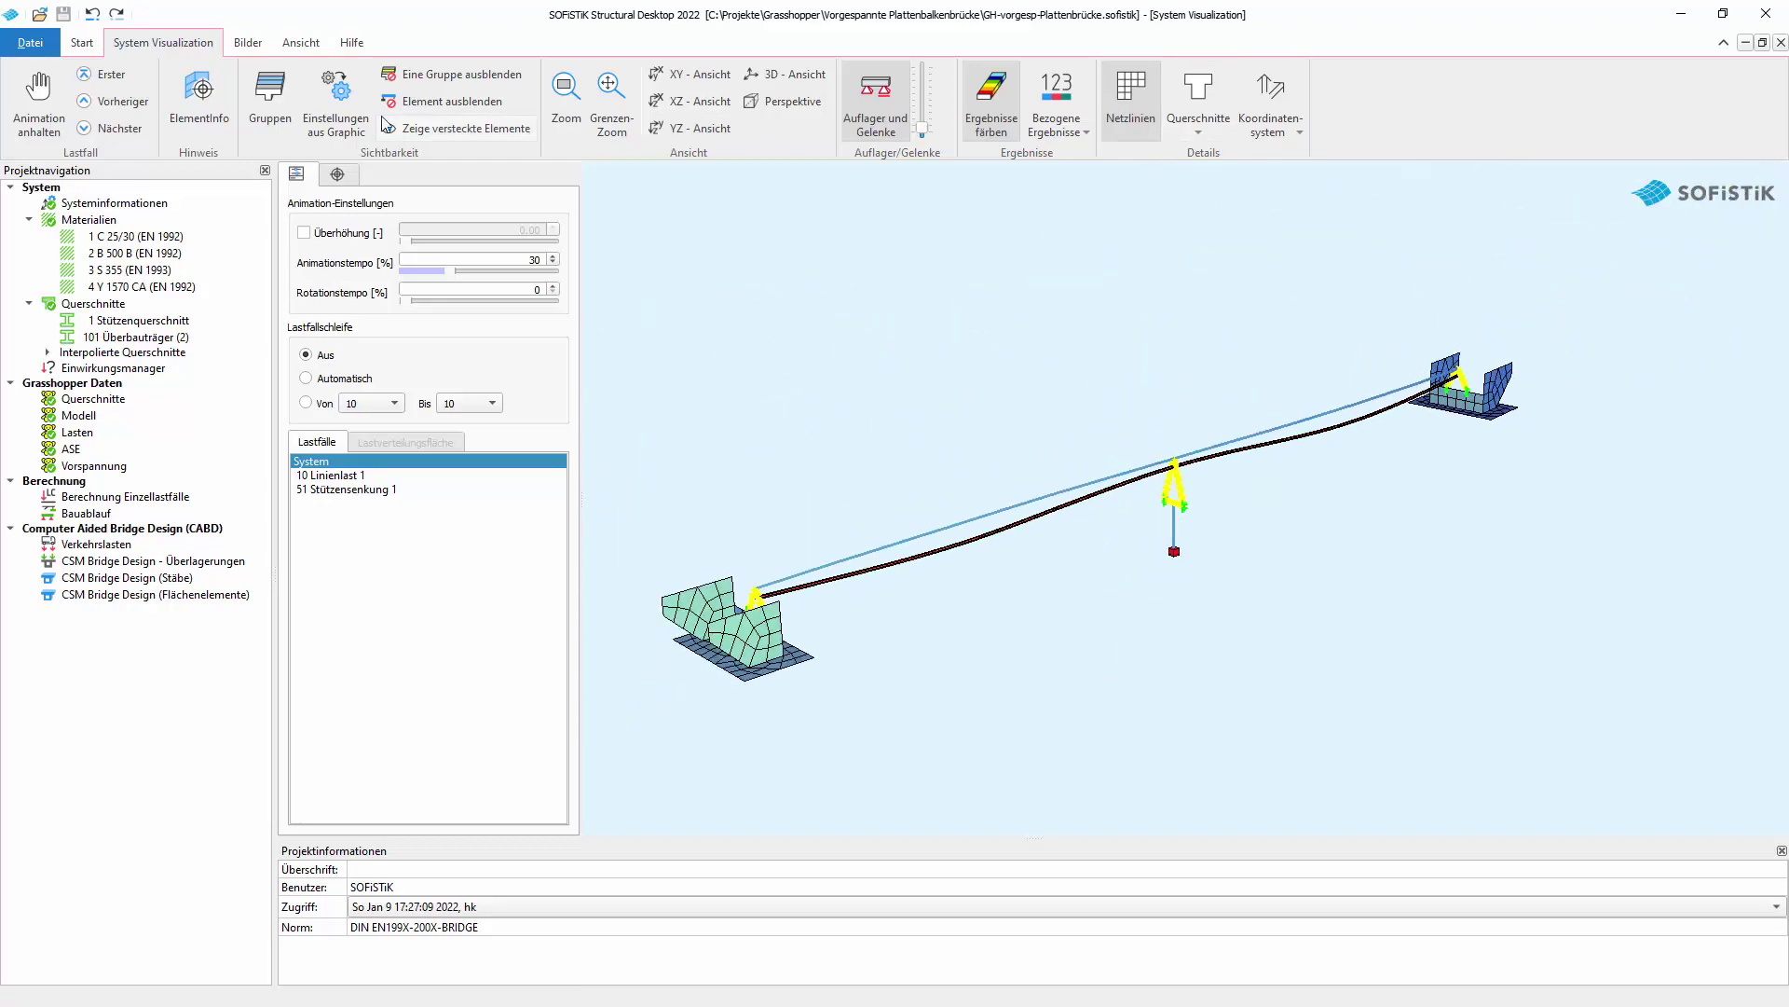
left_click(270, 101)
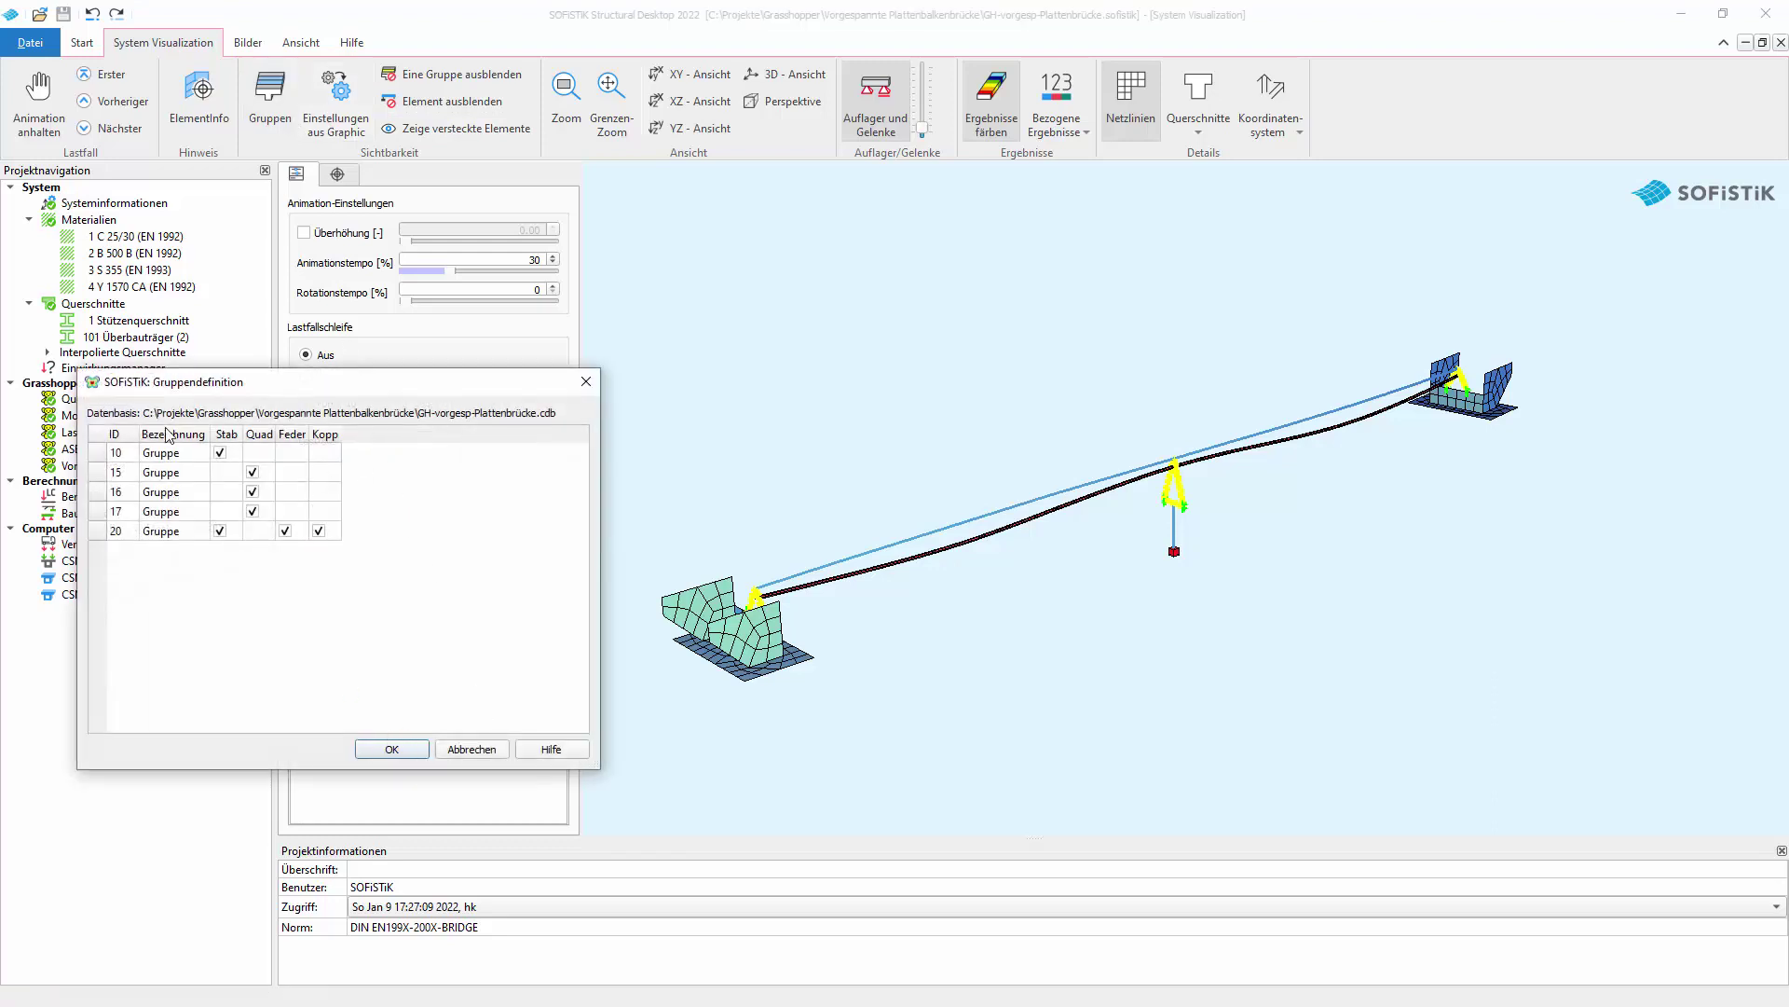
left_click(392, 748)
left_click(1198, 133)
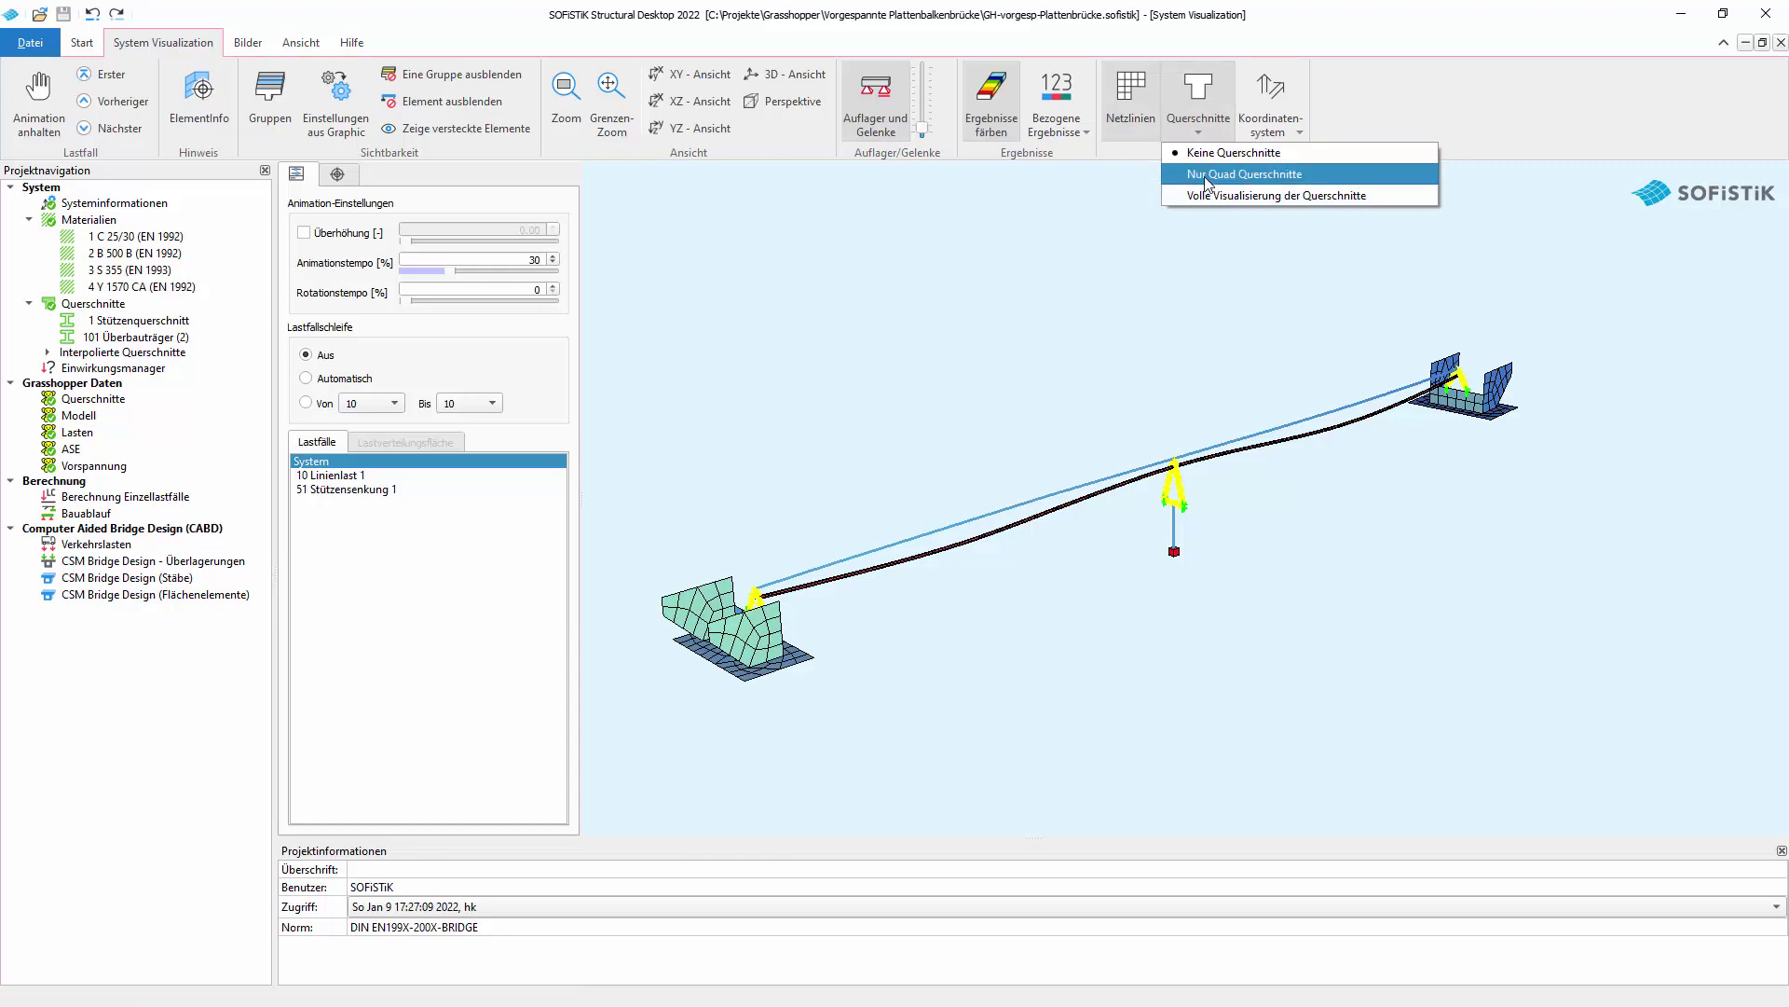
left_click(1204, 193)
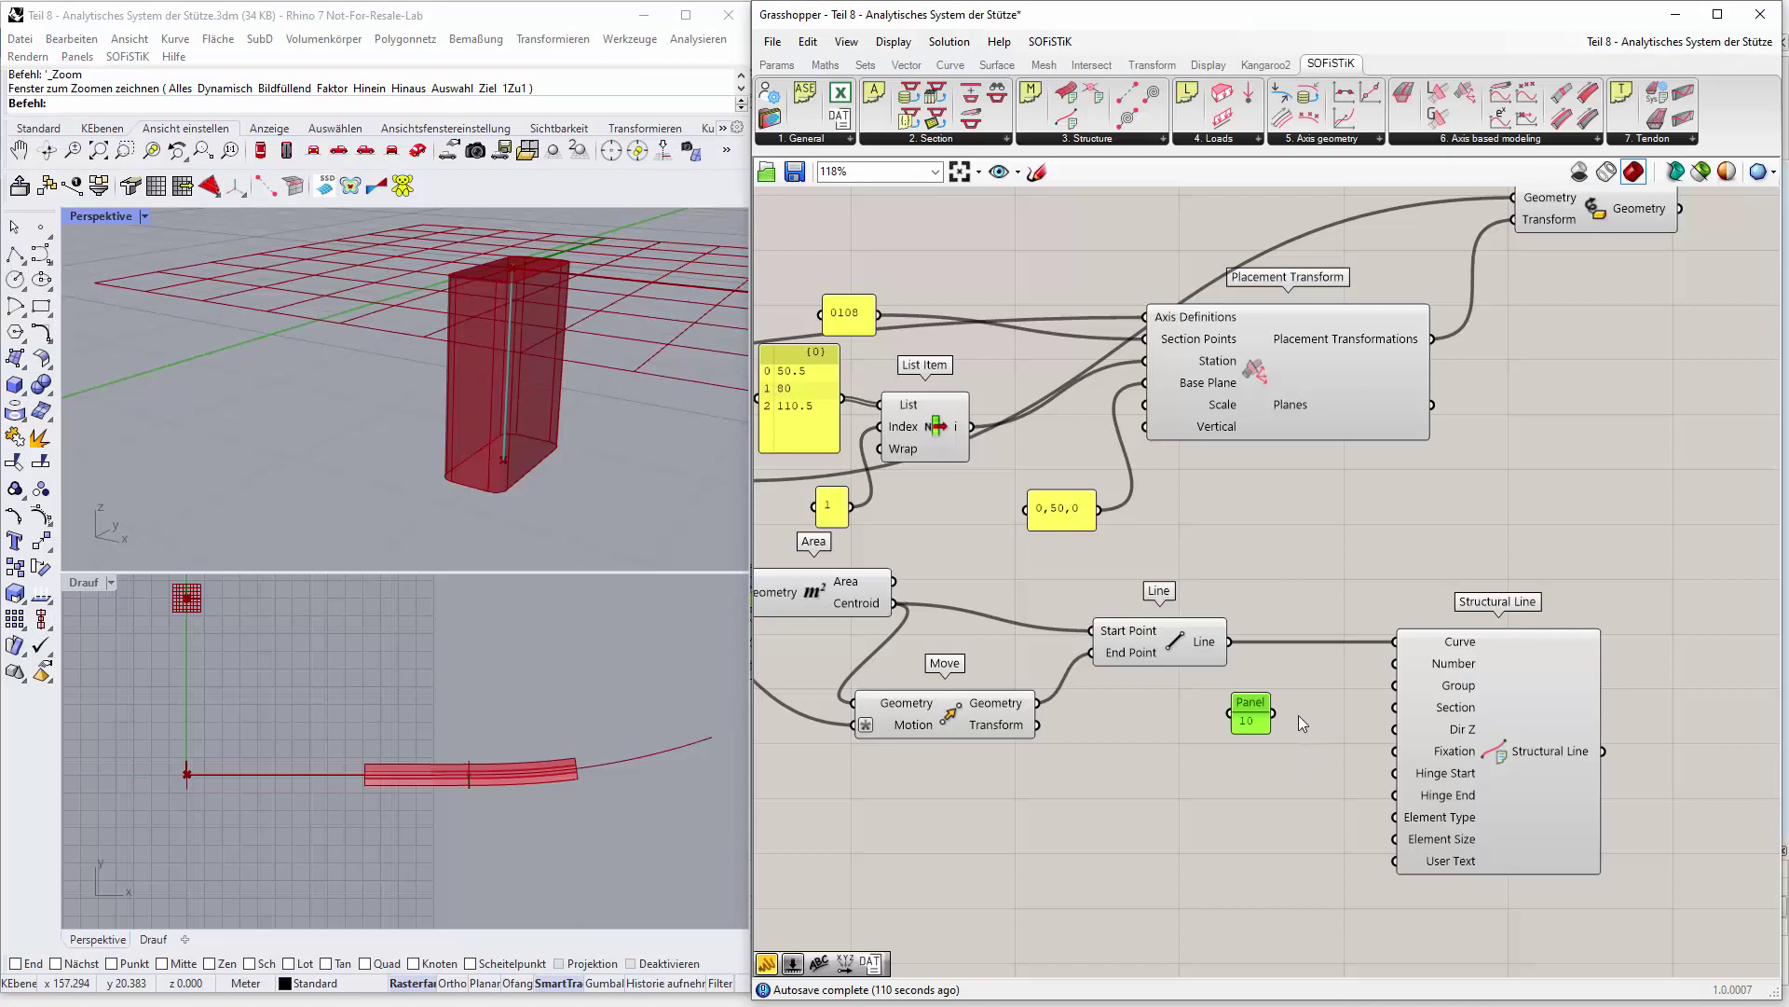
Switch back to Grasshopper and feed the 10 panel into the Structural Line's Group input and a new panel with 1 into Section.
left_click_drag(1281, 716, 1396, 685)
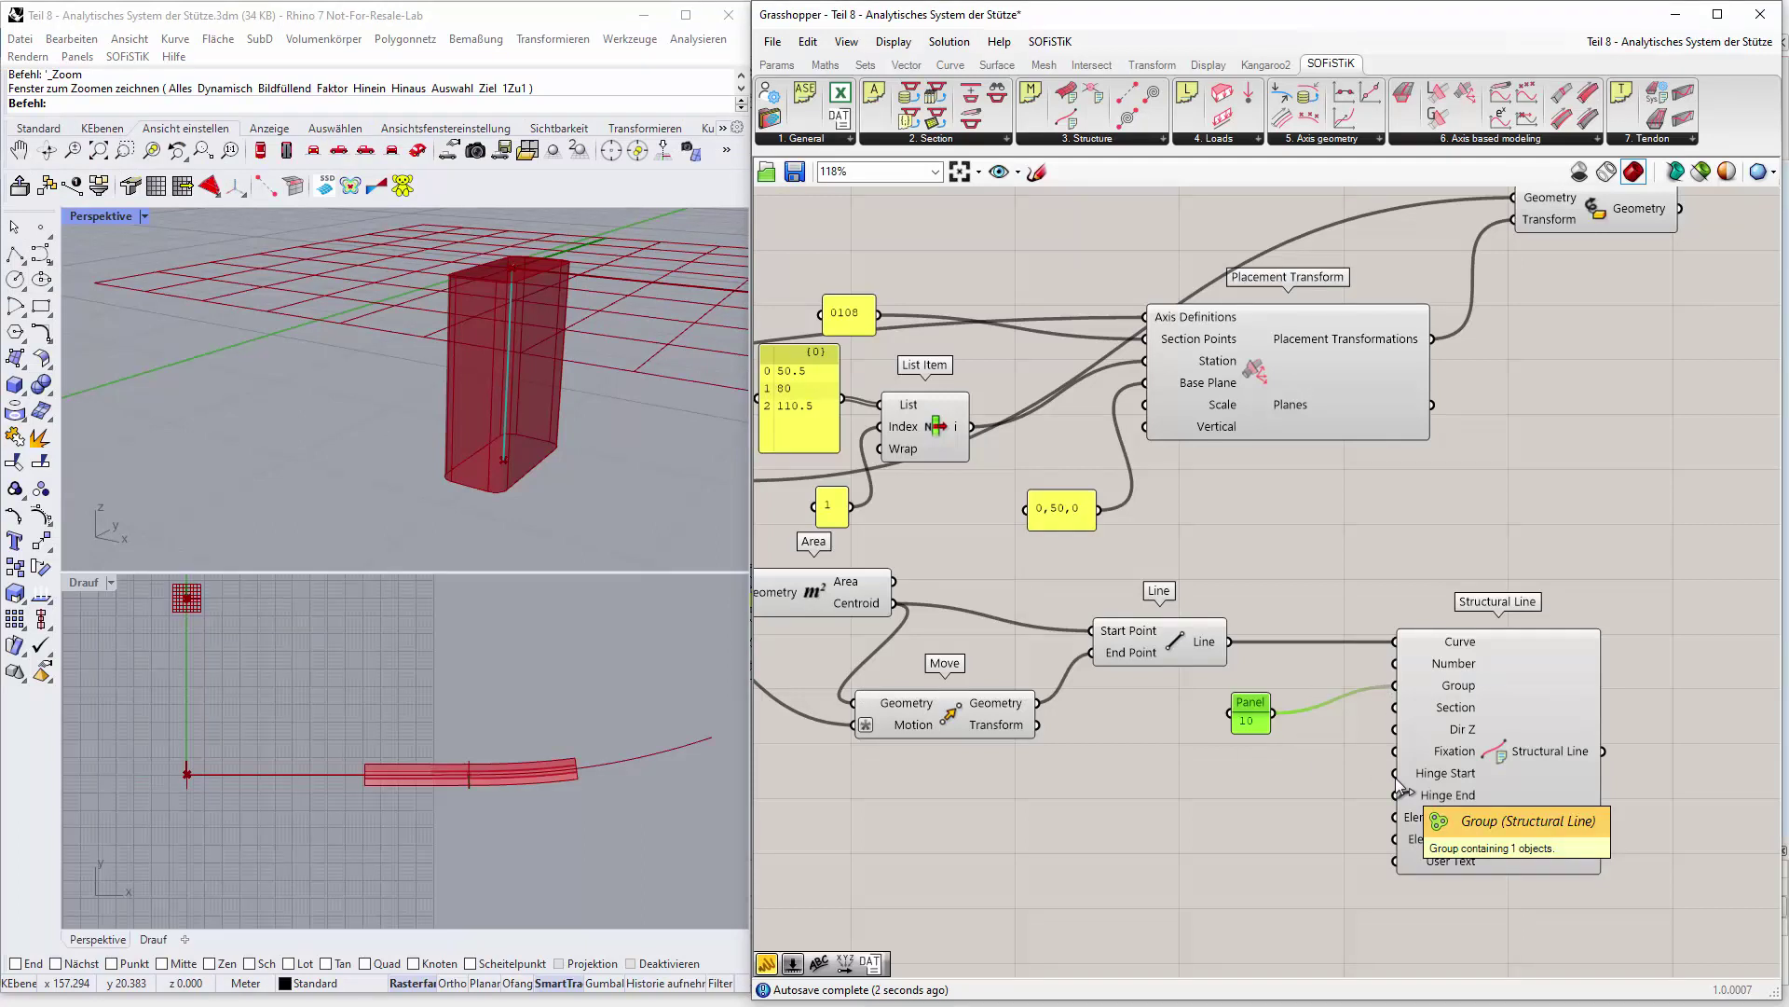
scroll(1299, 780, "down", 5)
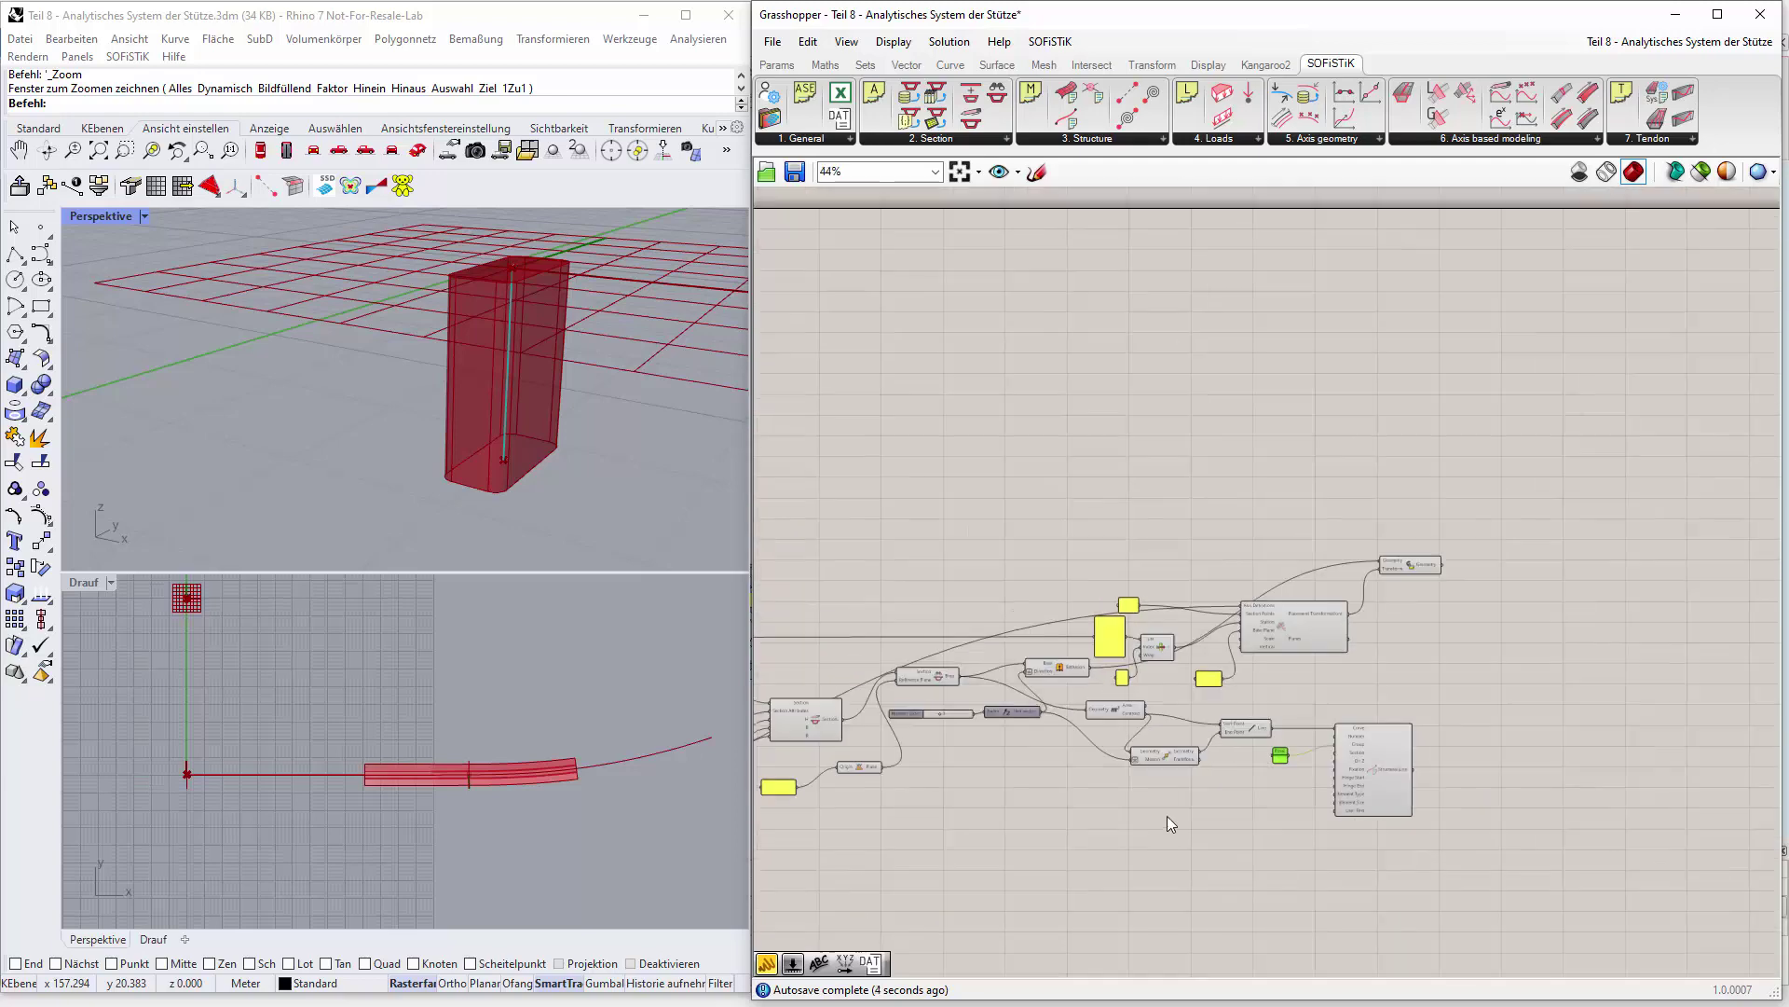
scroll(944, 719, "up", 6)
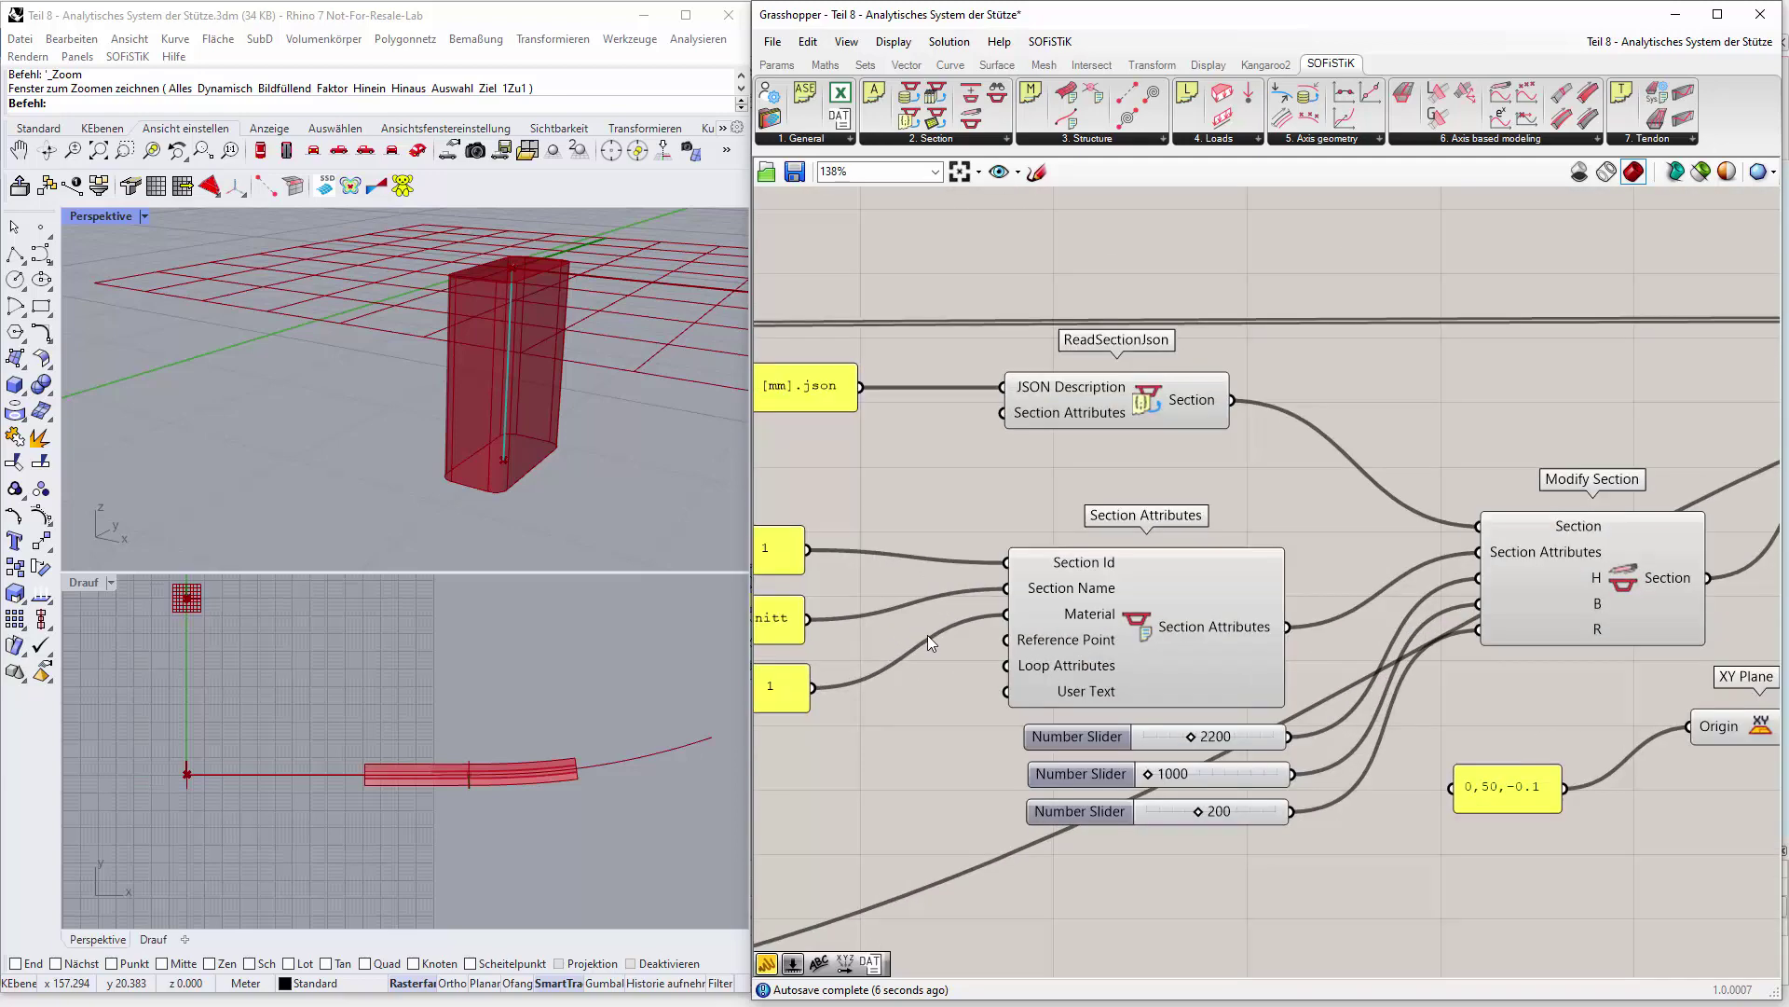
scroll(926, 634, "down", 1)
scroll(1025, 606, "up", 1)
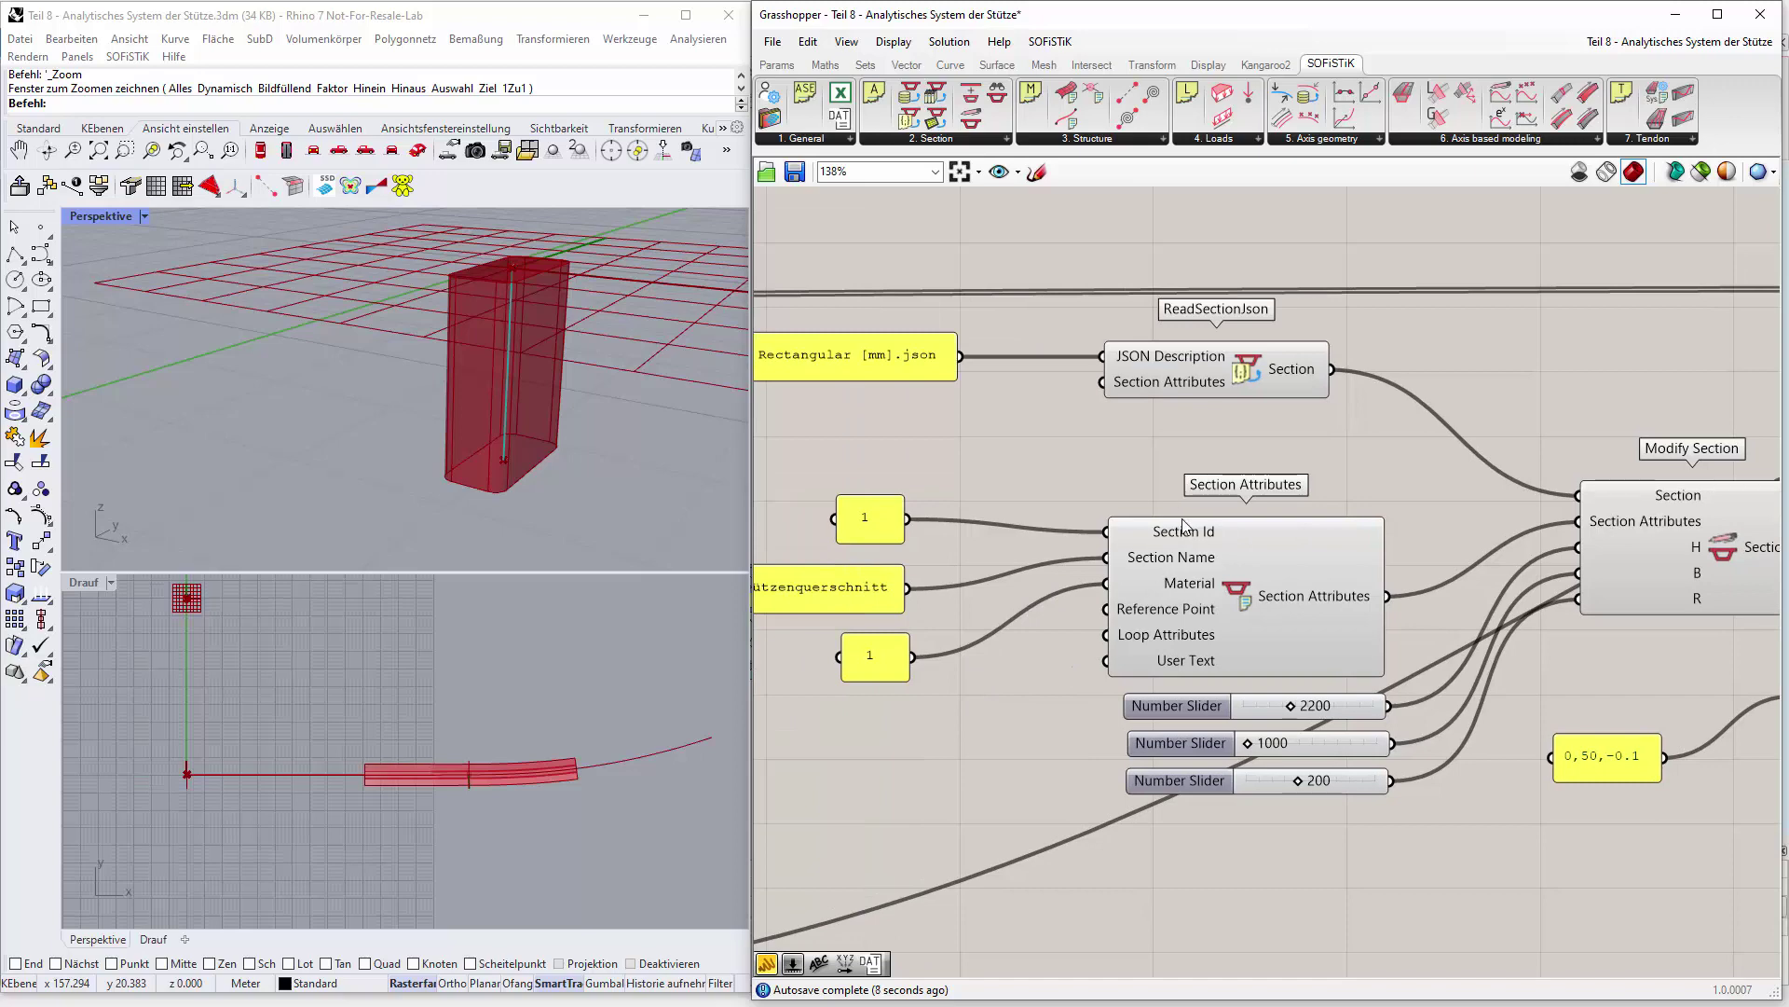
scroll(1585, 662, "down", 7)
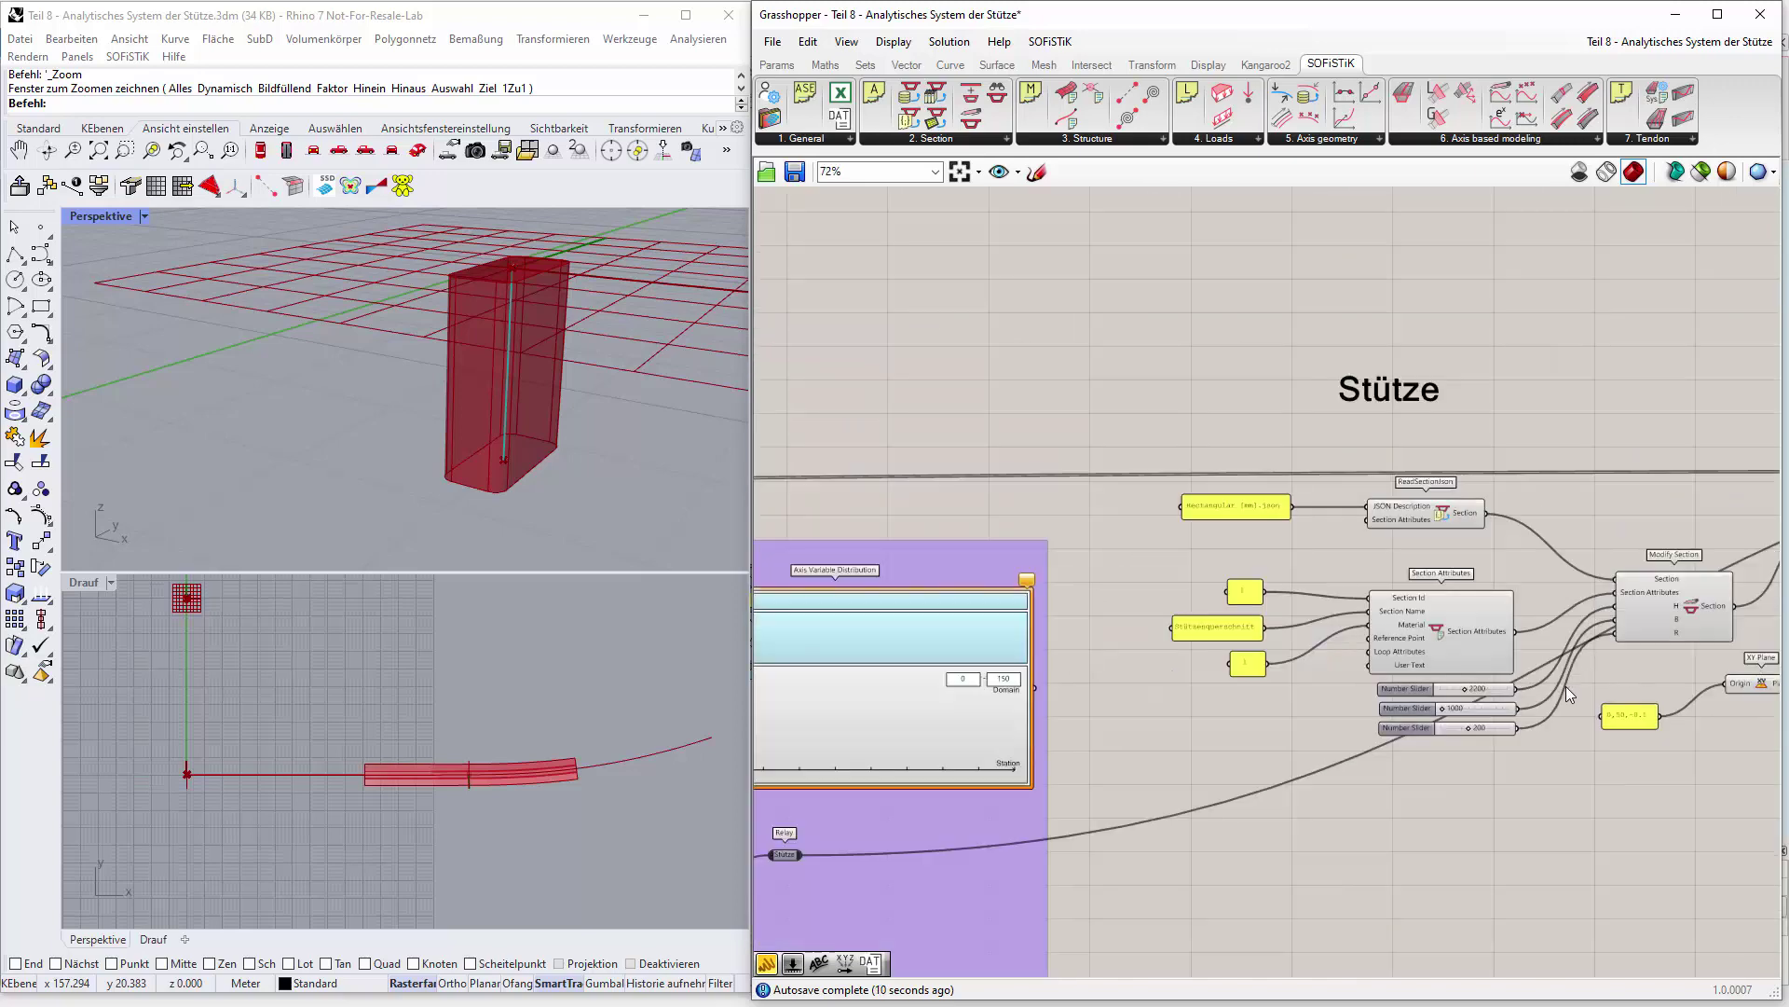
scroll(1629, 582, "up", 7)
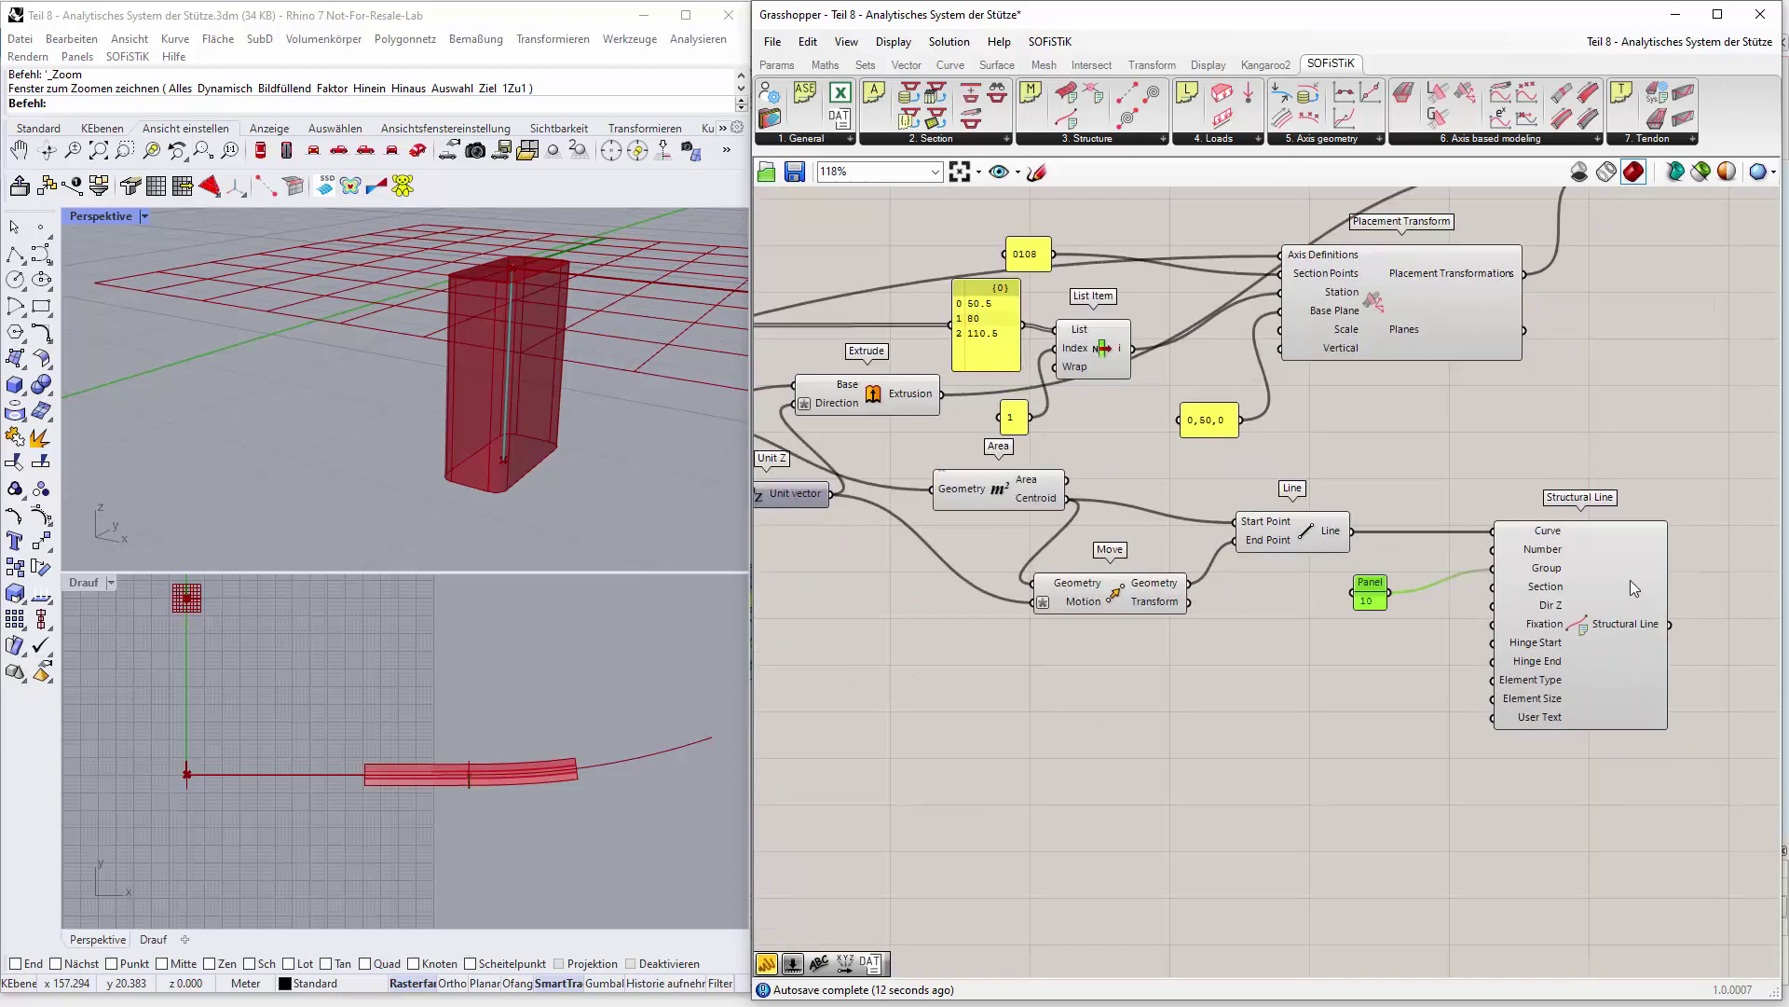
double_click(1313, 684)
type("//1")
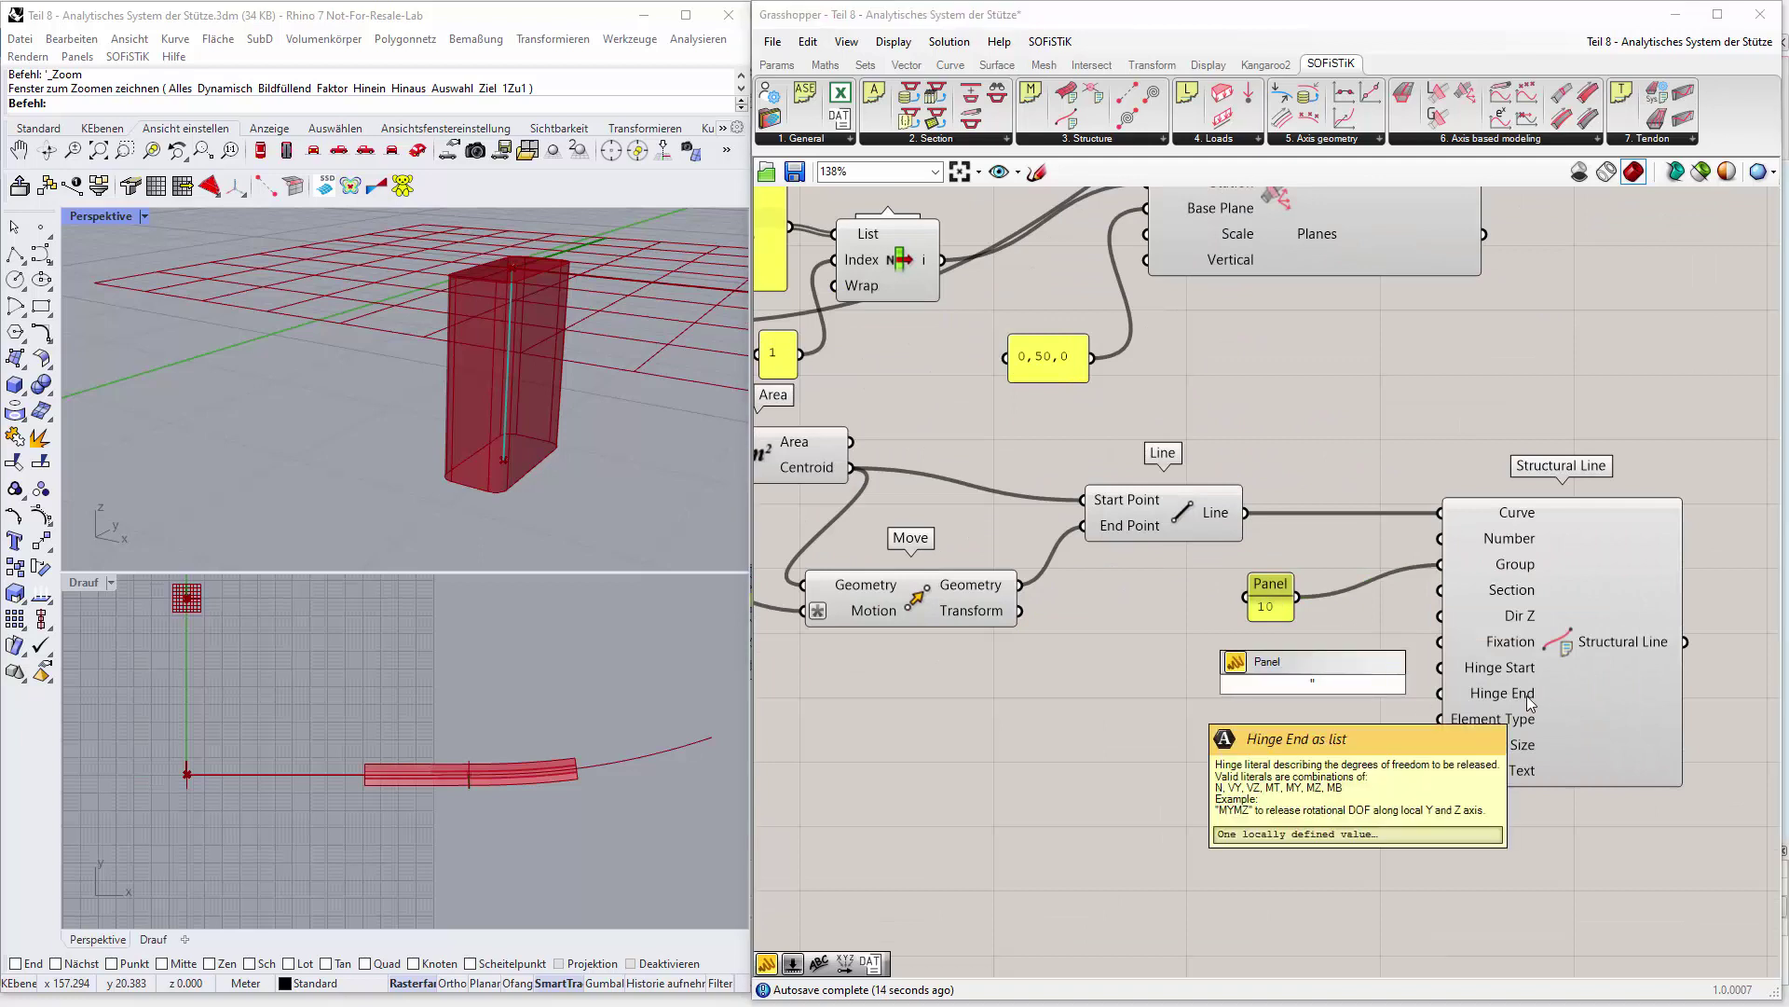
key("Return")
left_click_drag(1327, 684, 1445, 592)
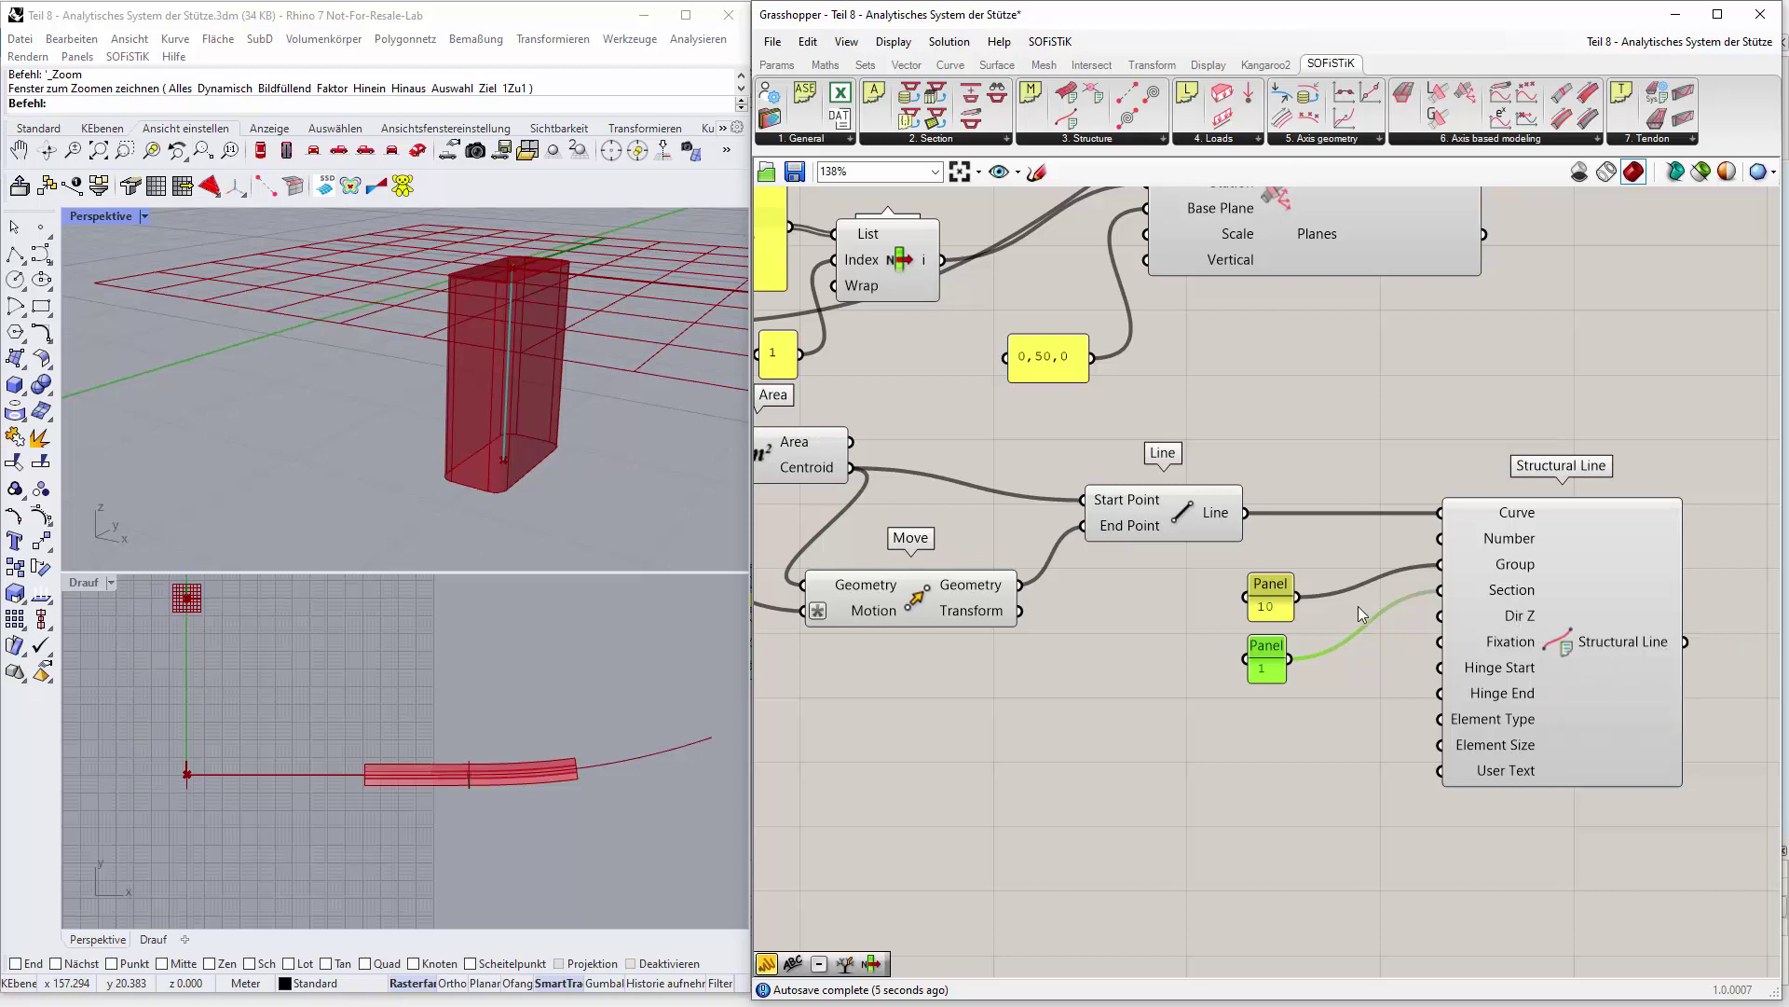
Check the Structural Line's local axes on the column and connect a new Unit Y vector to its Dir Z input.
left_click(1573, 544)
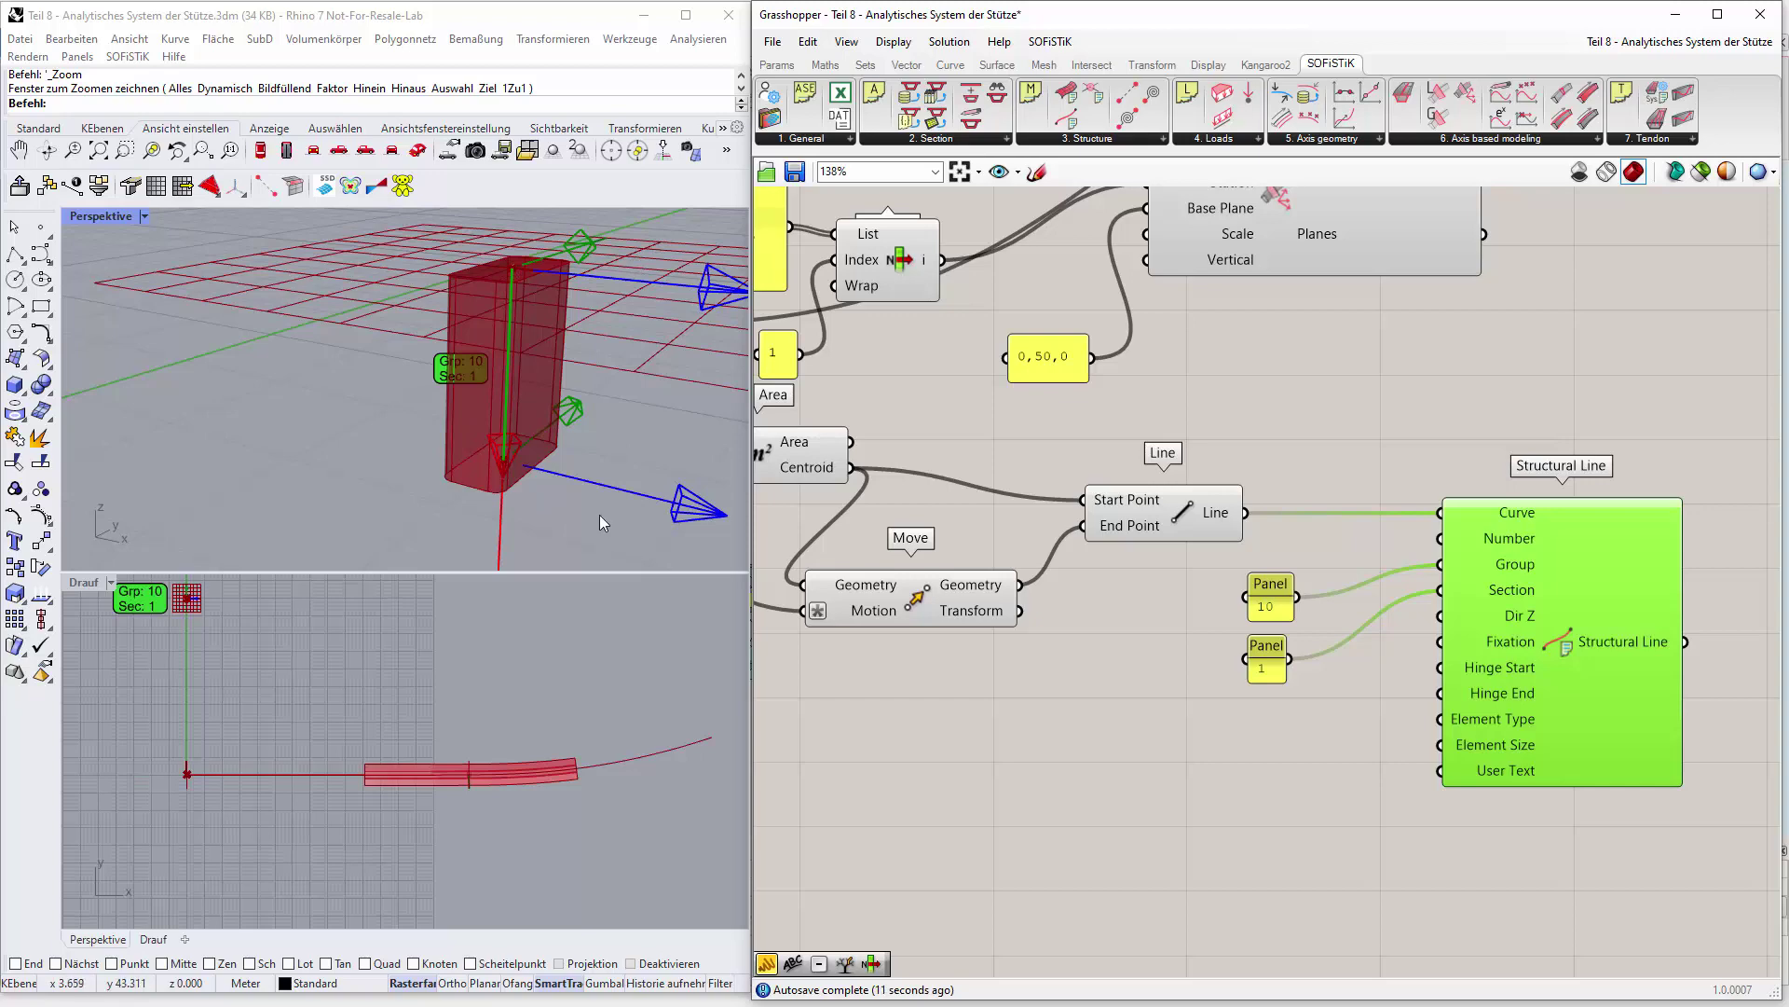
right_click_drag(351, 407, 416, 420)
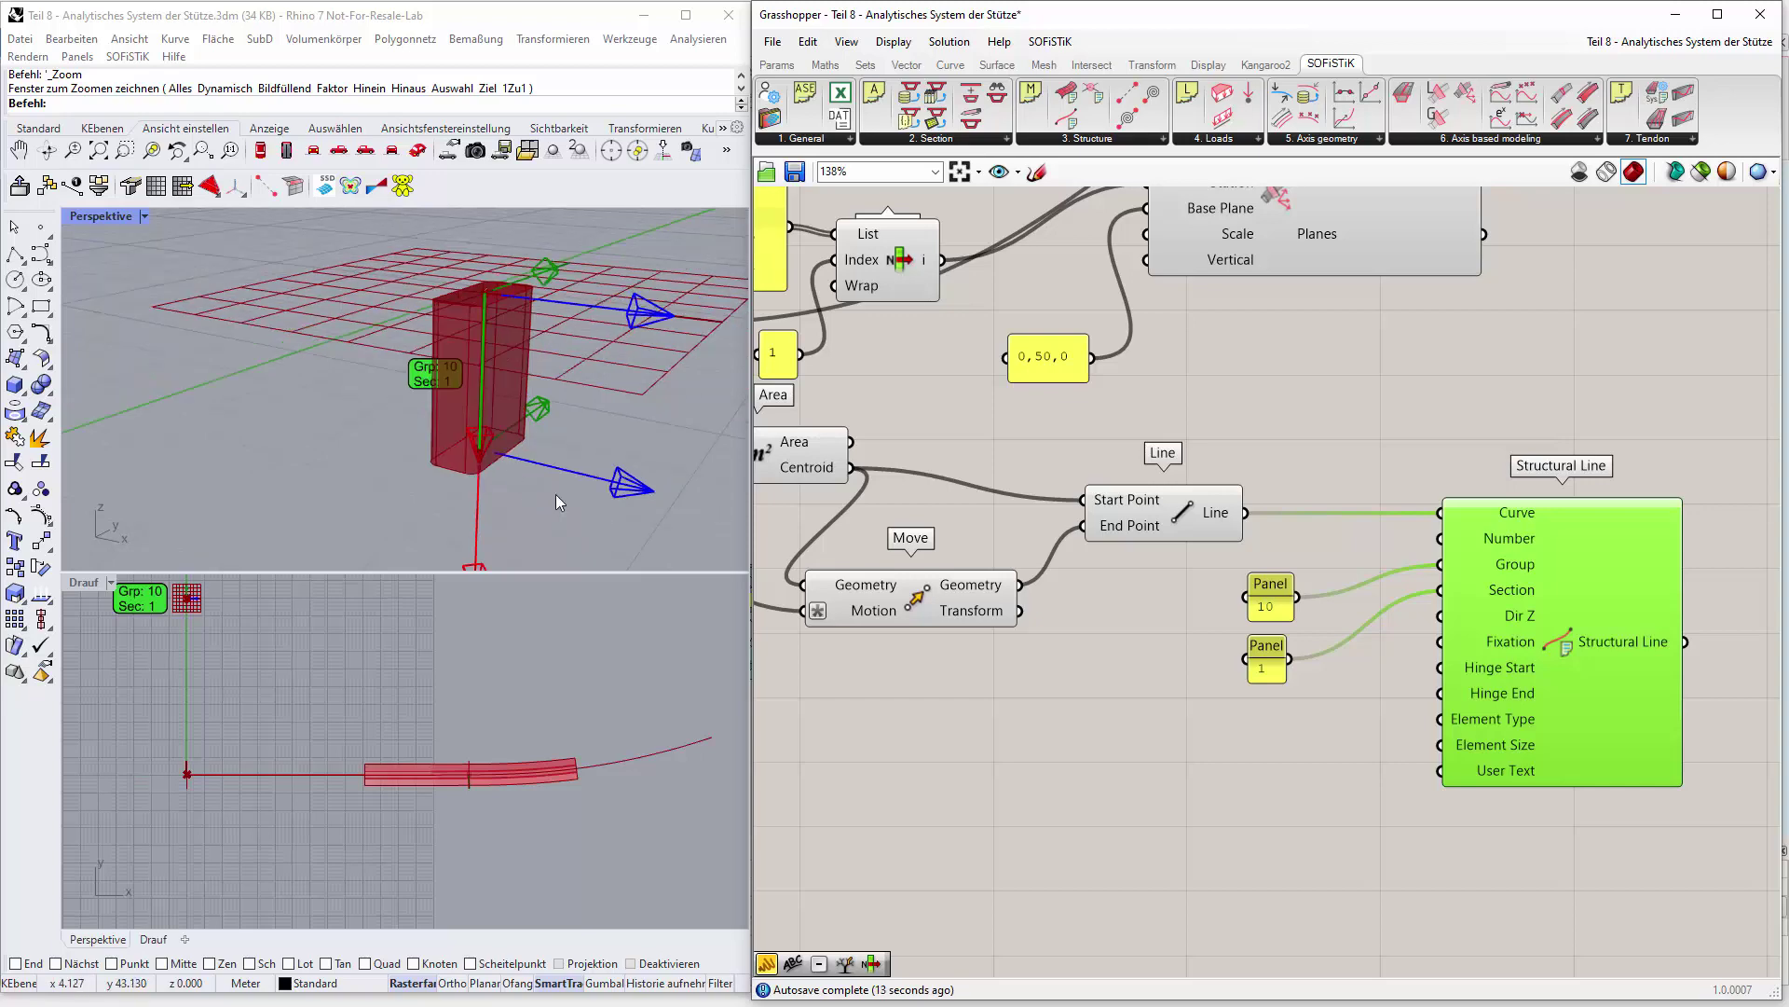
mouse_move(556, 495)
right_mouse_down()
mouse_move(542, 478)
mouse_move(550, 495)
right_mouse_up()
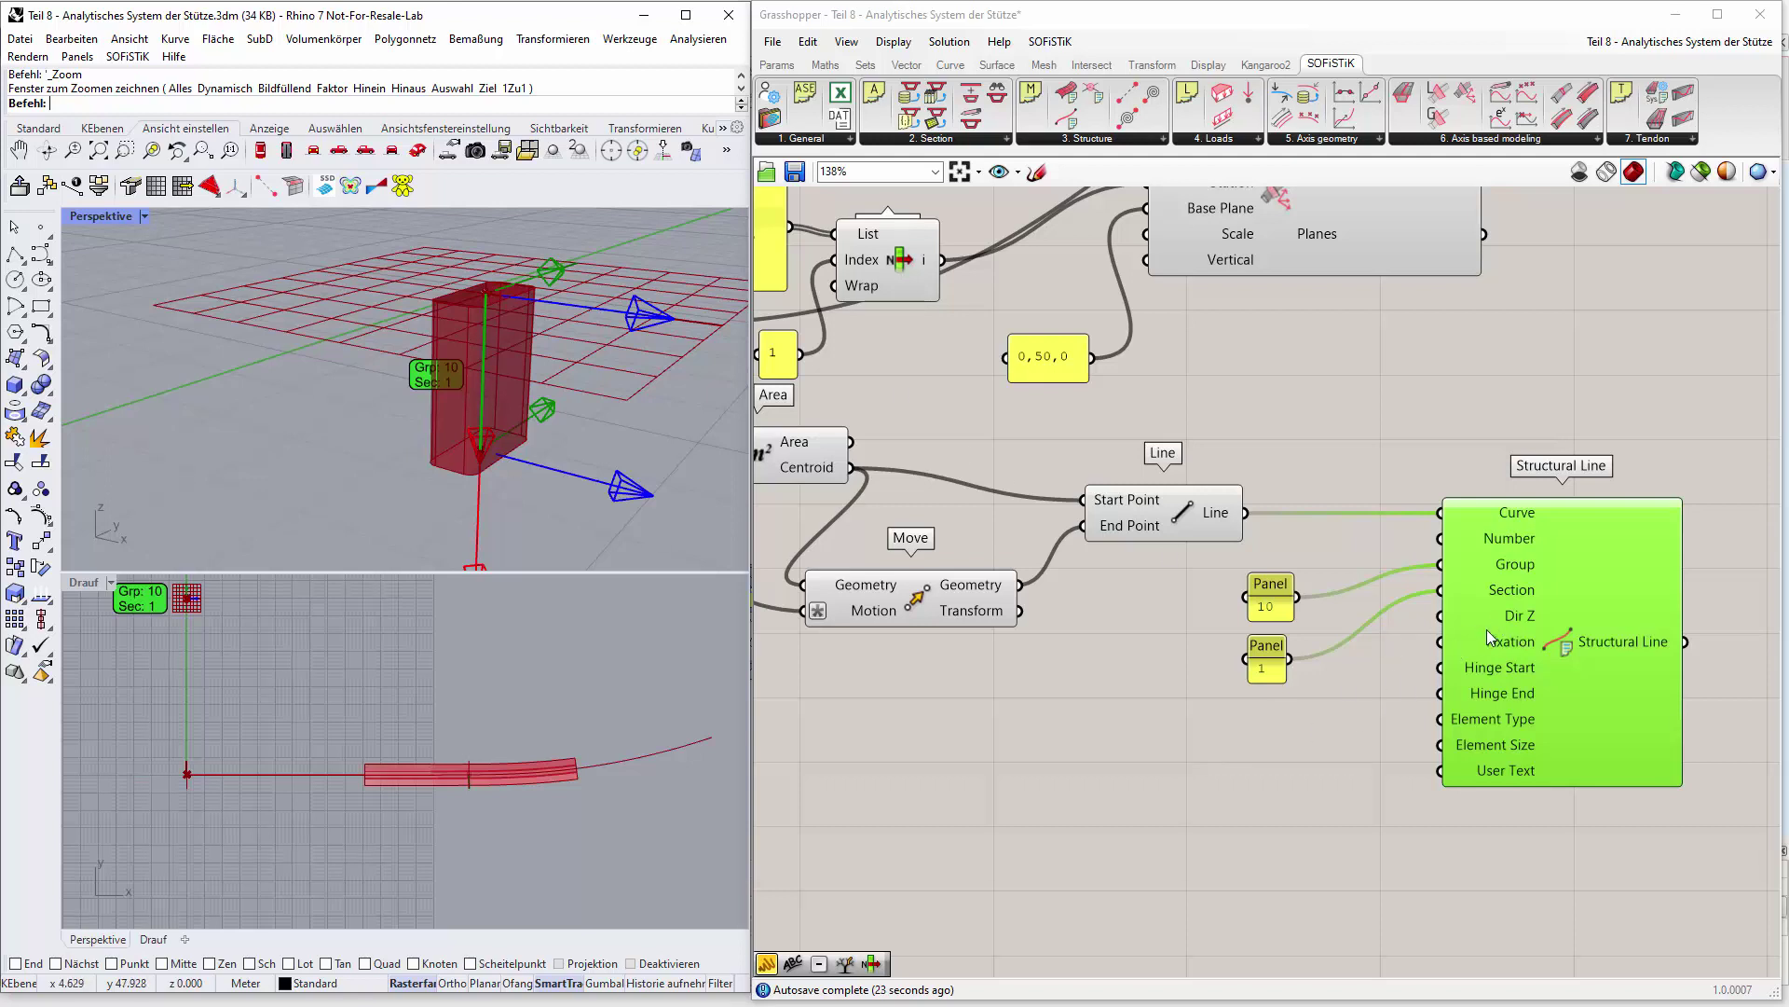
mouse_move(1510, 624)
left_click(902, 65)
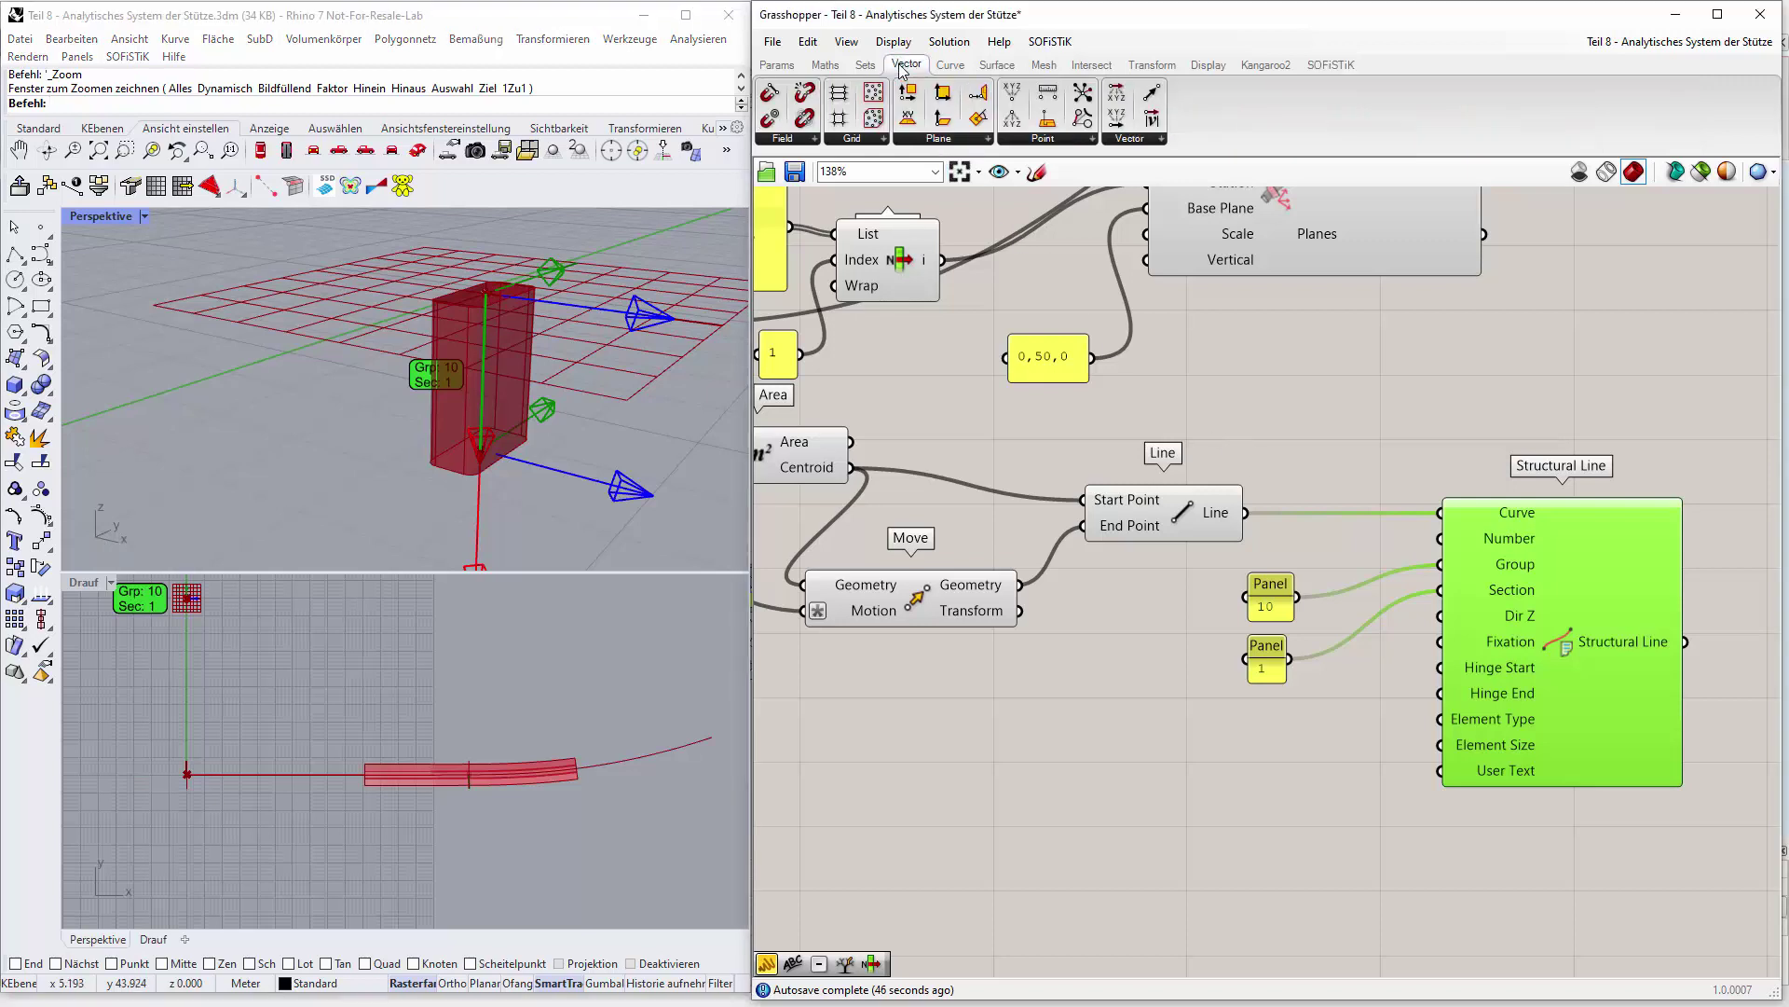
left_click(1162, 139)
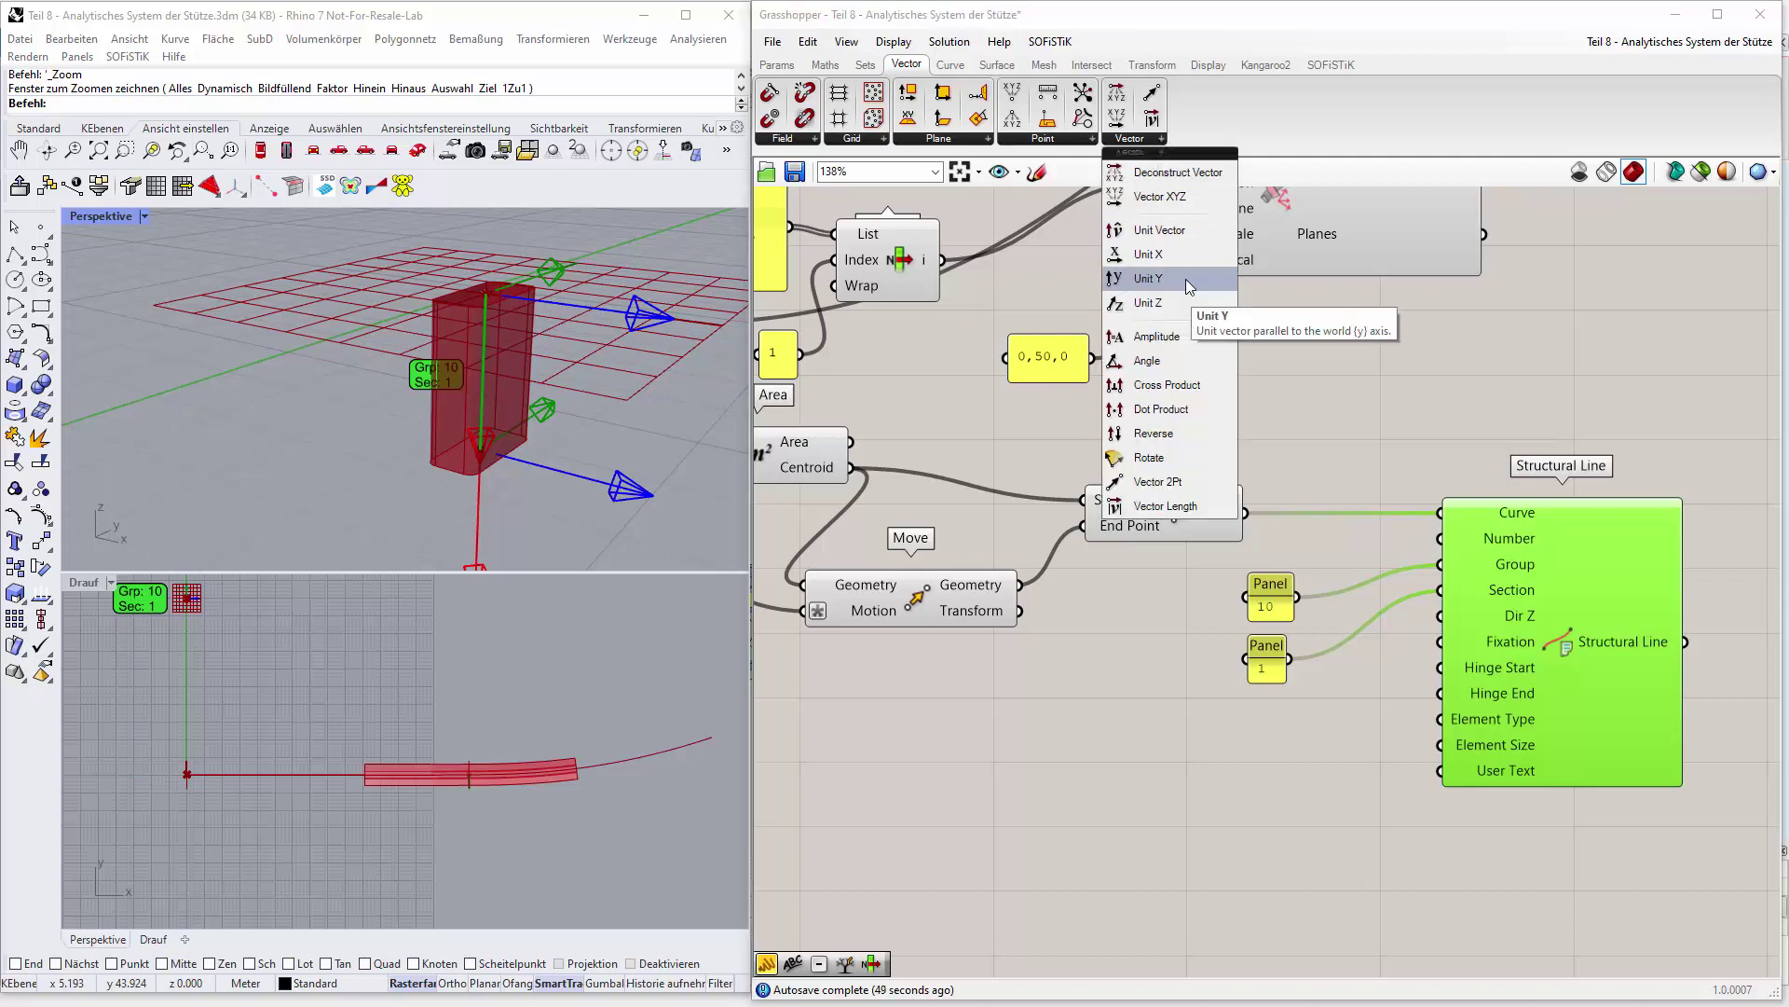
left_click_drag(1183, 280, 1273, 730)
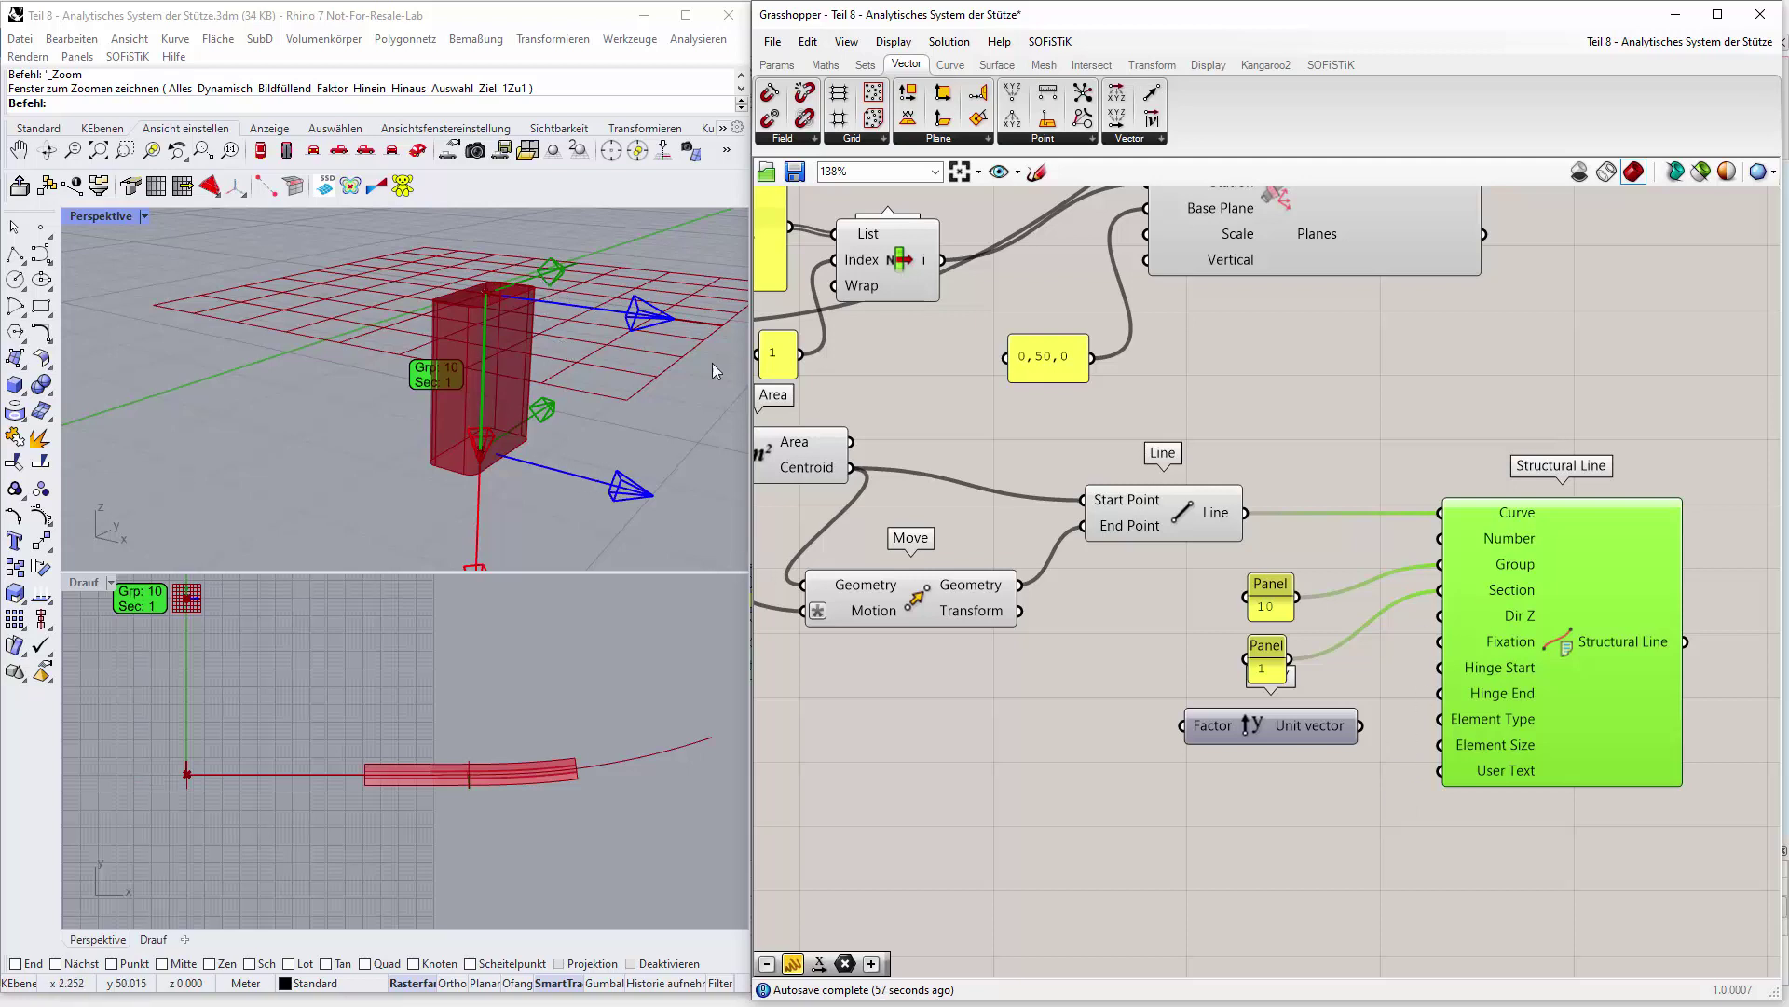
left_click_drag(1360, 726, 1432, 626)
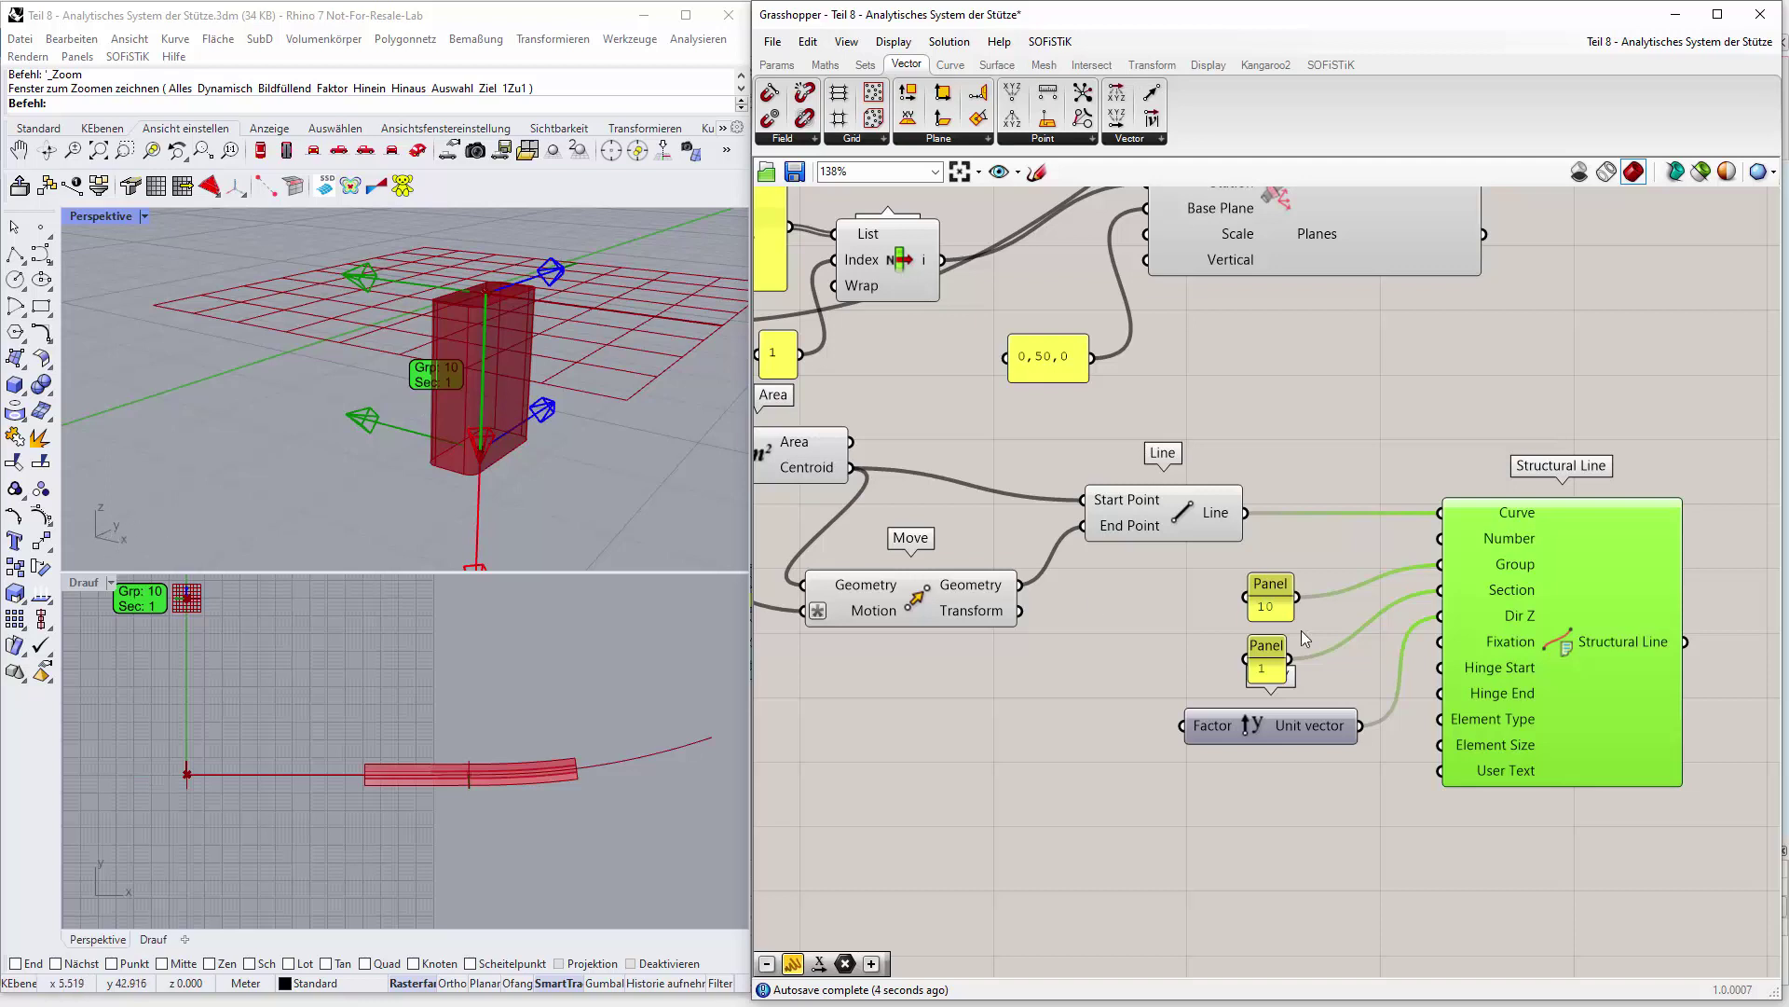
left_click_drag(1283, 735, 1216, 736)
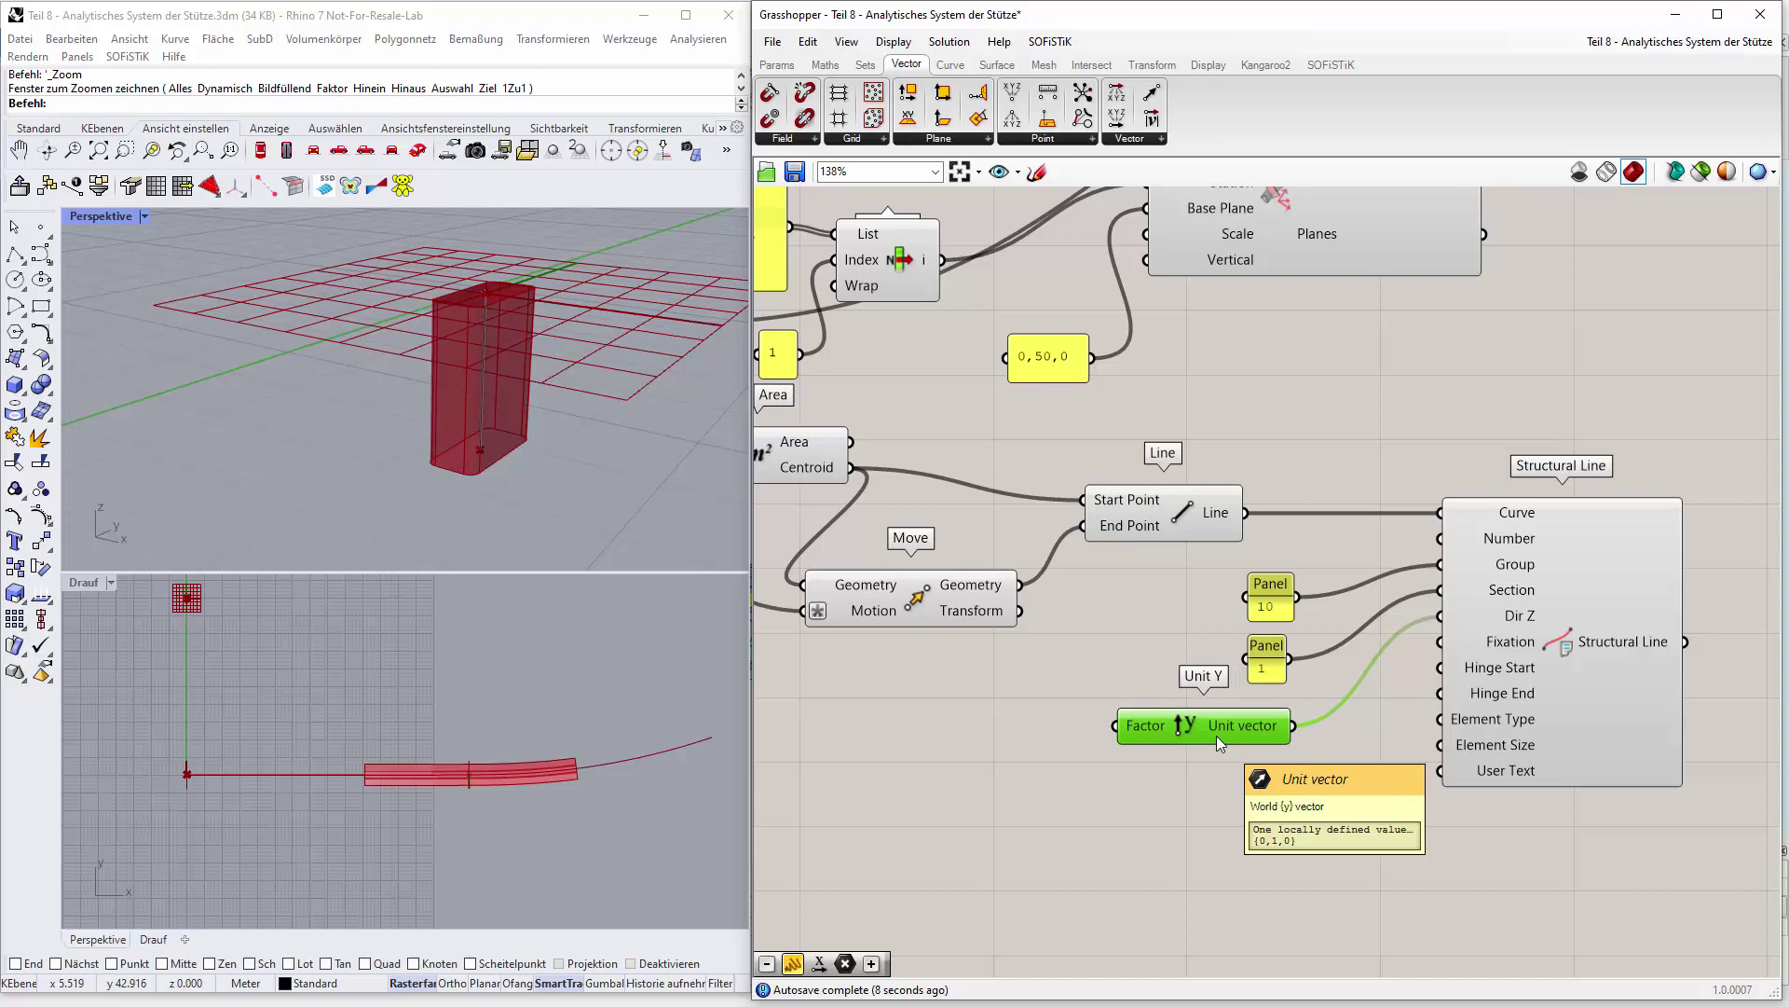
Examine the column's centroid line and the orientation of the Structural Line's local axes in the Rhino perspective view.
scroll(1455, 820, "down", 2)
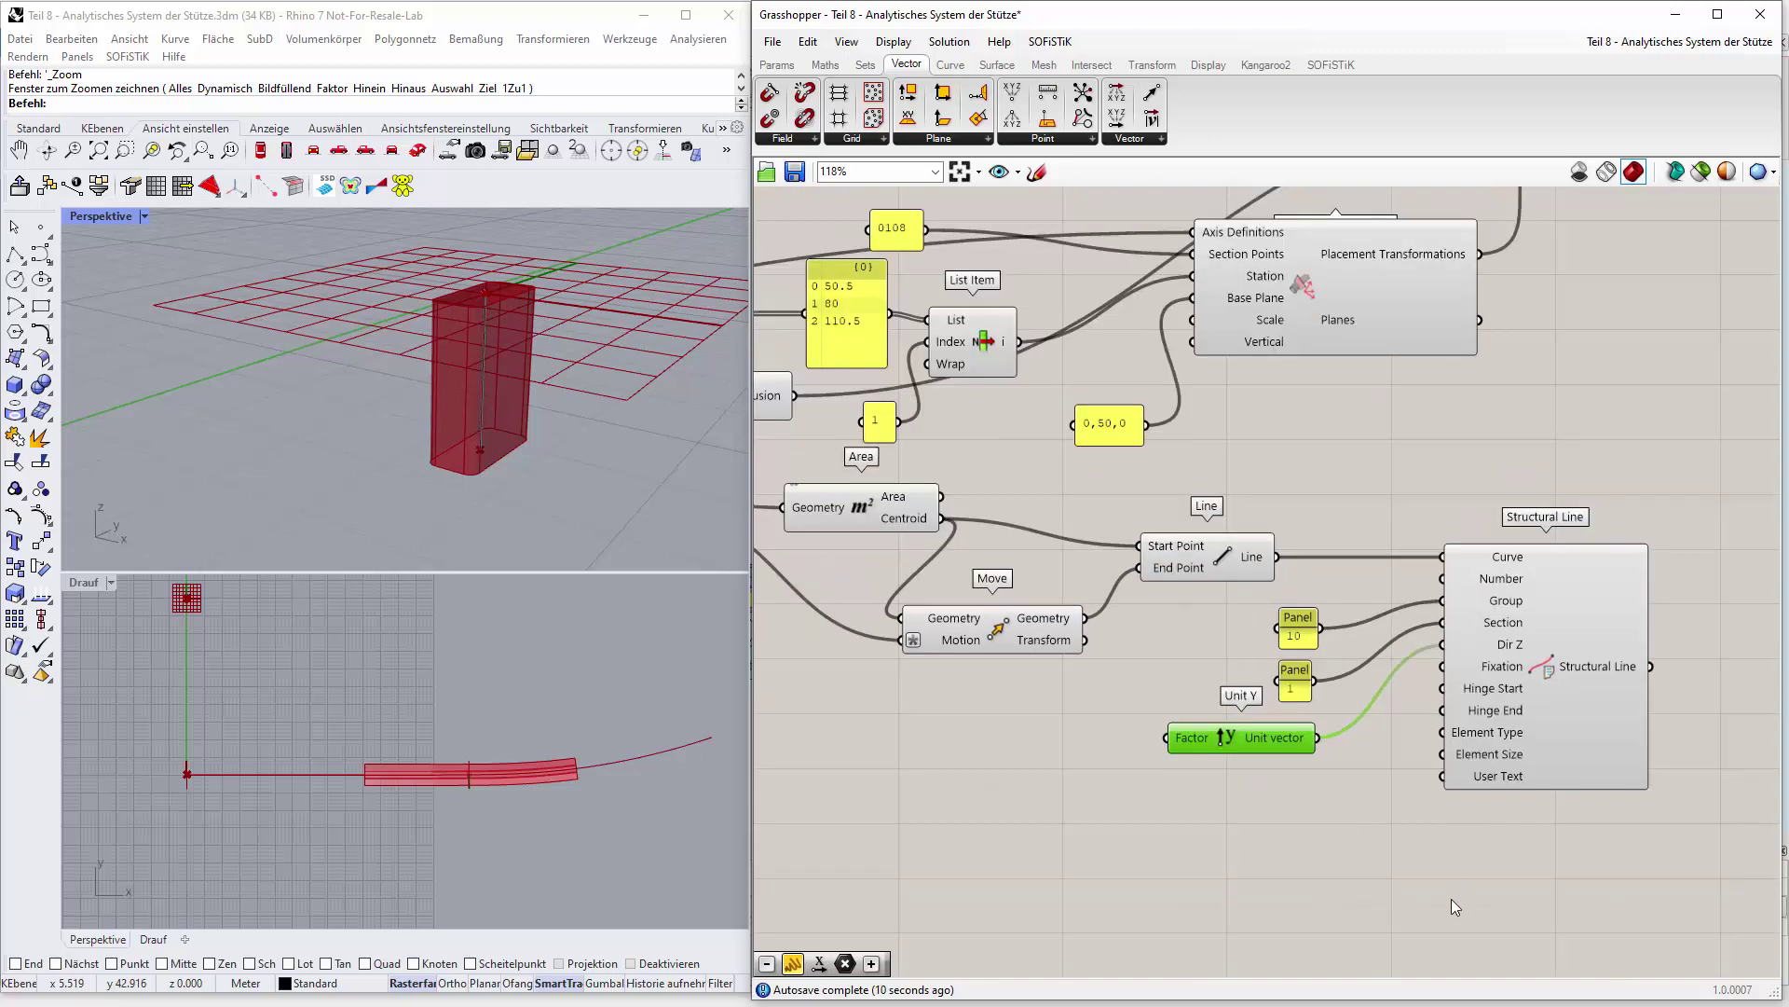
scroll(504, 354, "up", 3)
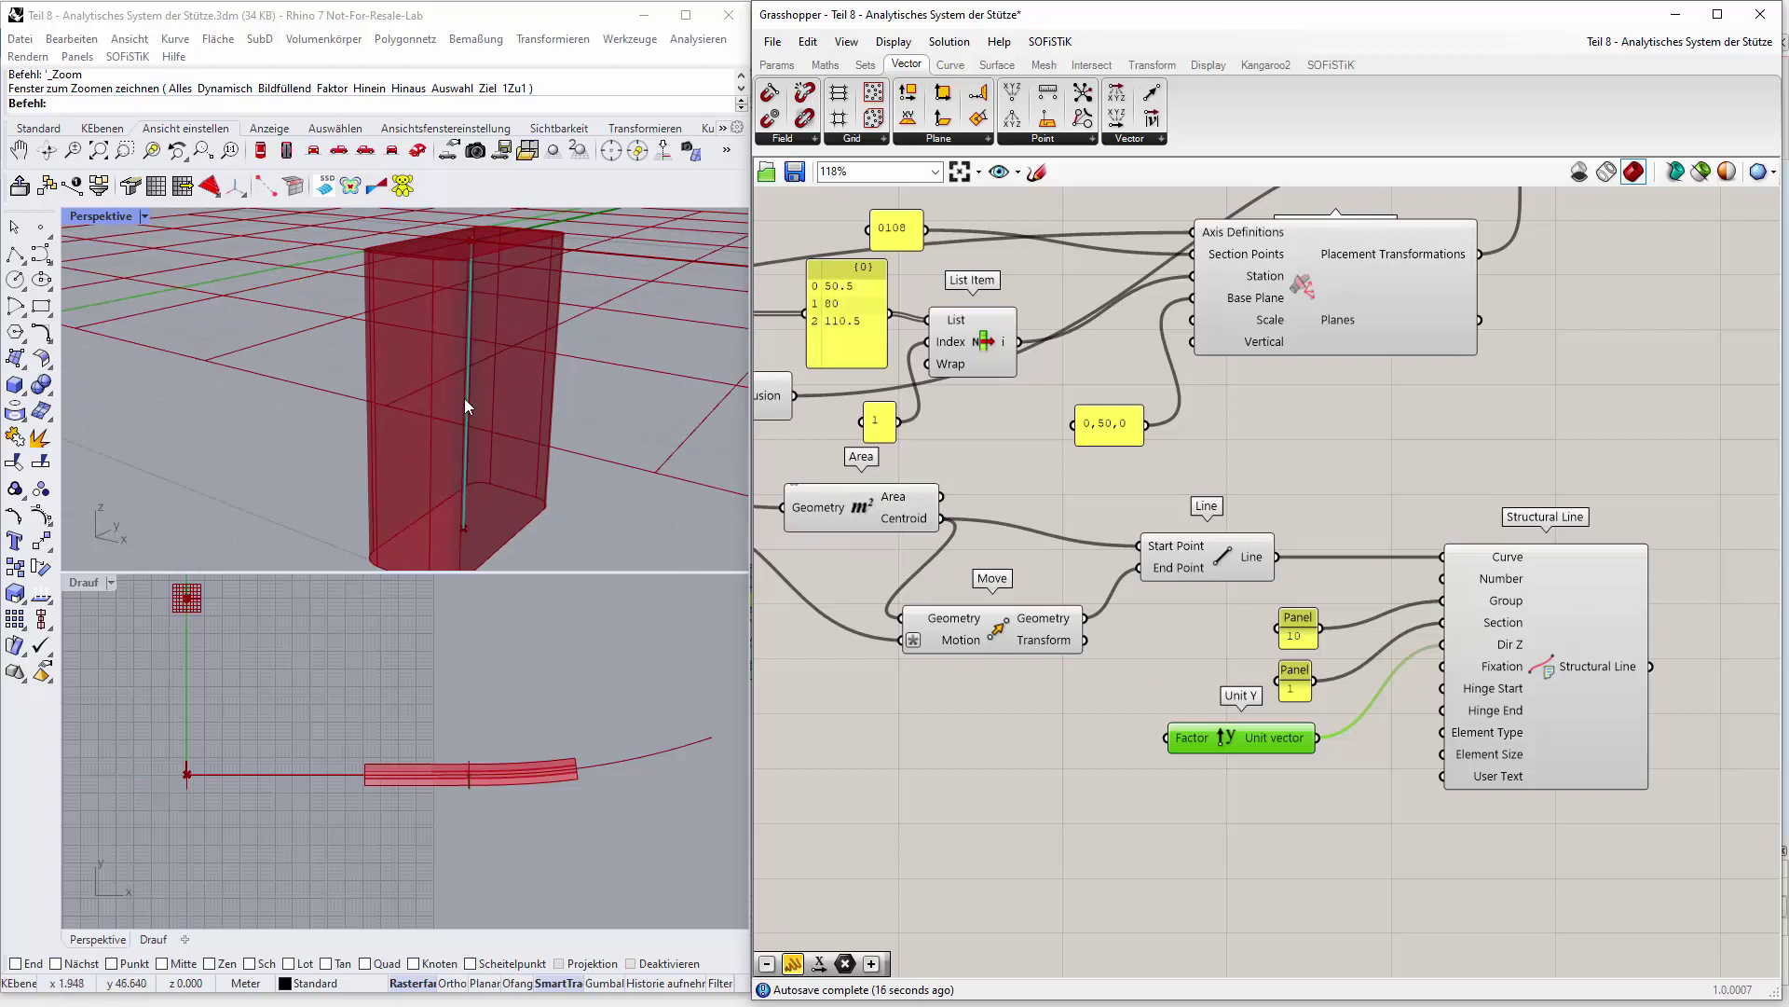
left_click(1531, 578)
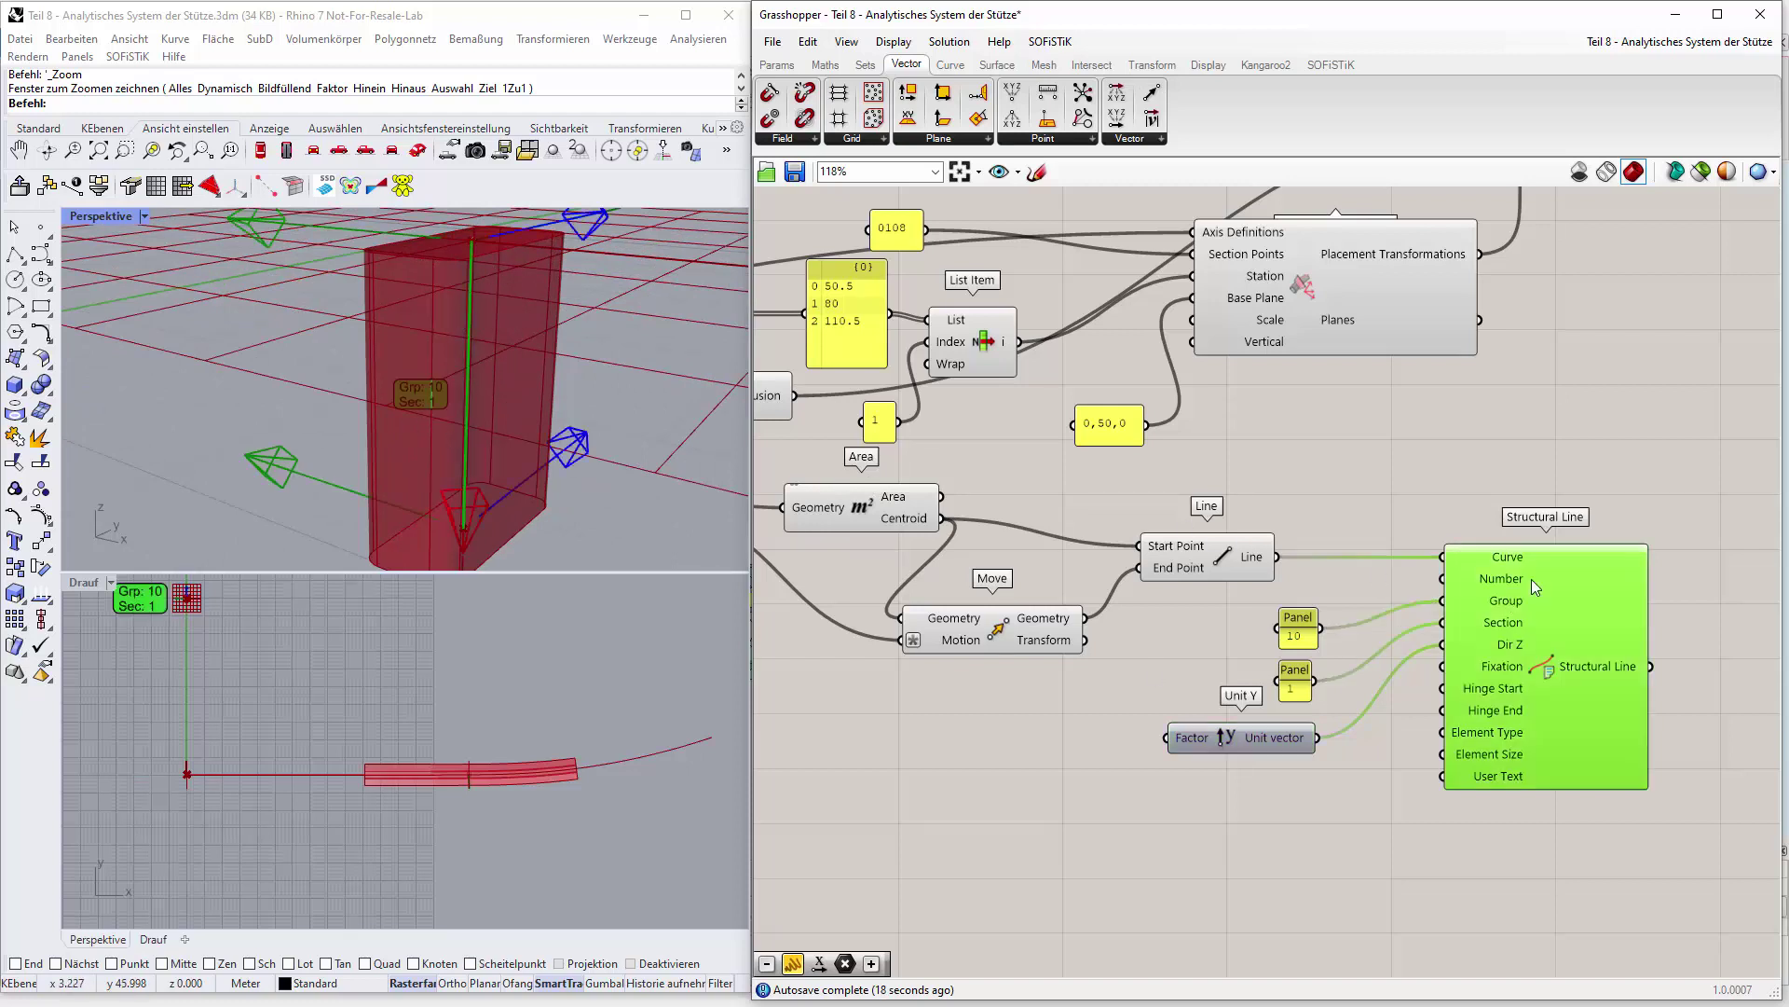
left_click(1357, 819)
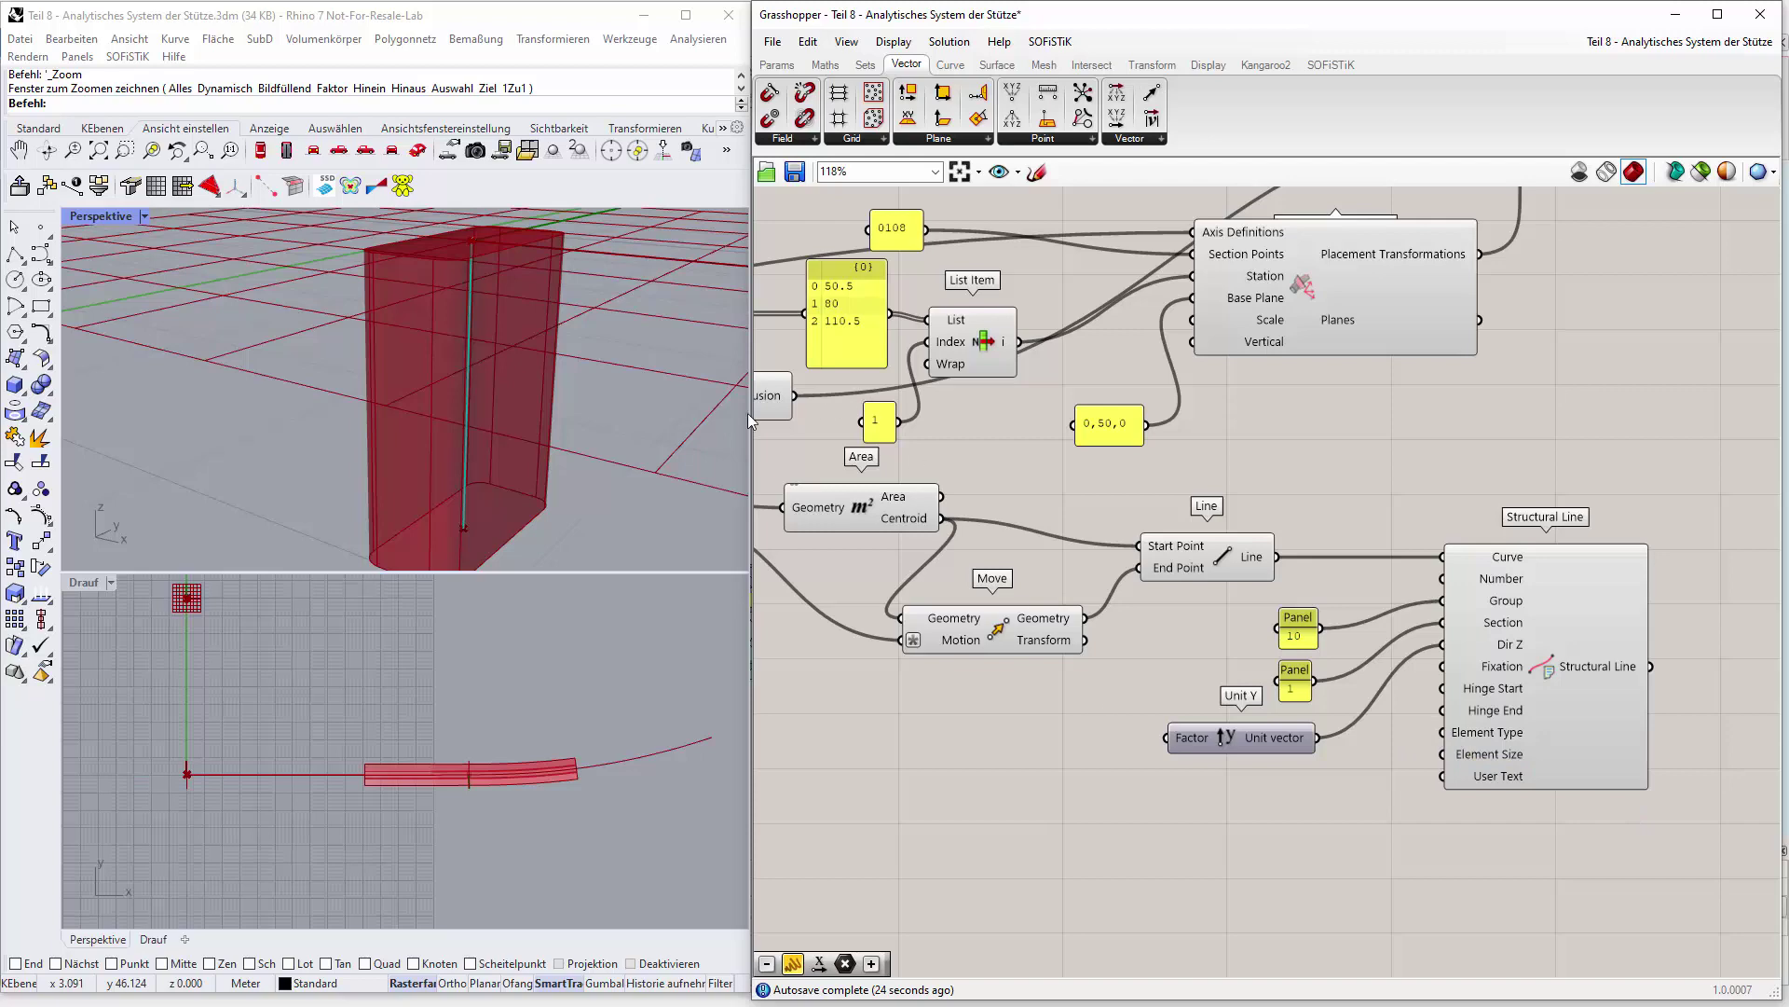
scroll(607, 417, "down", 2)
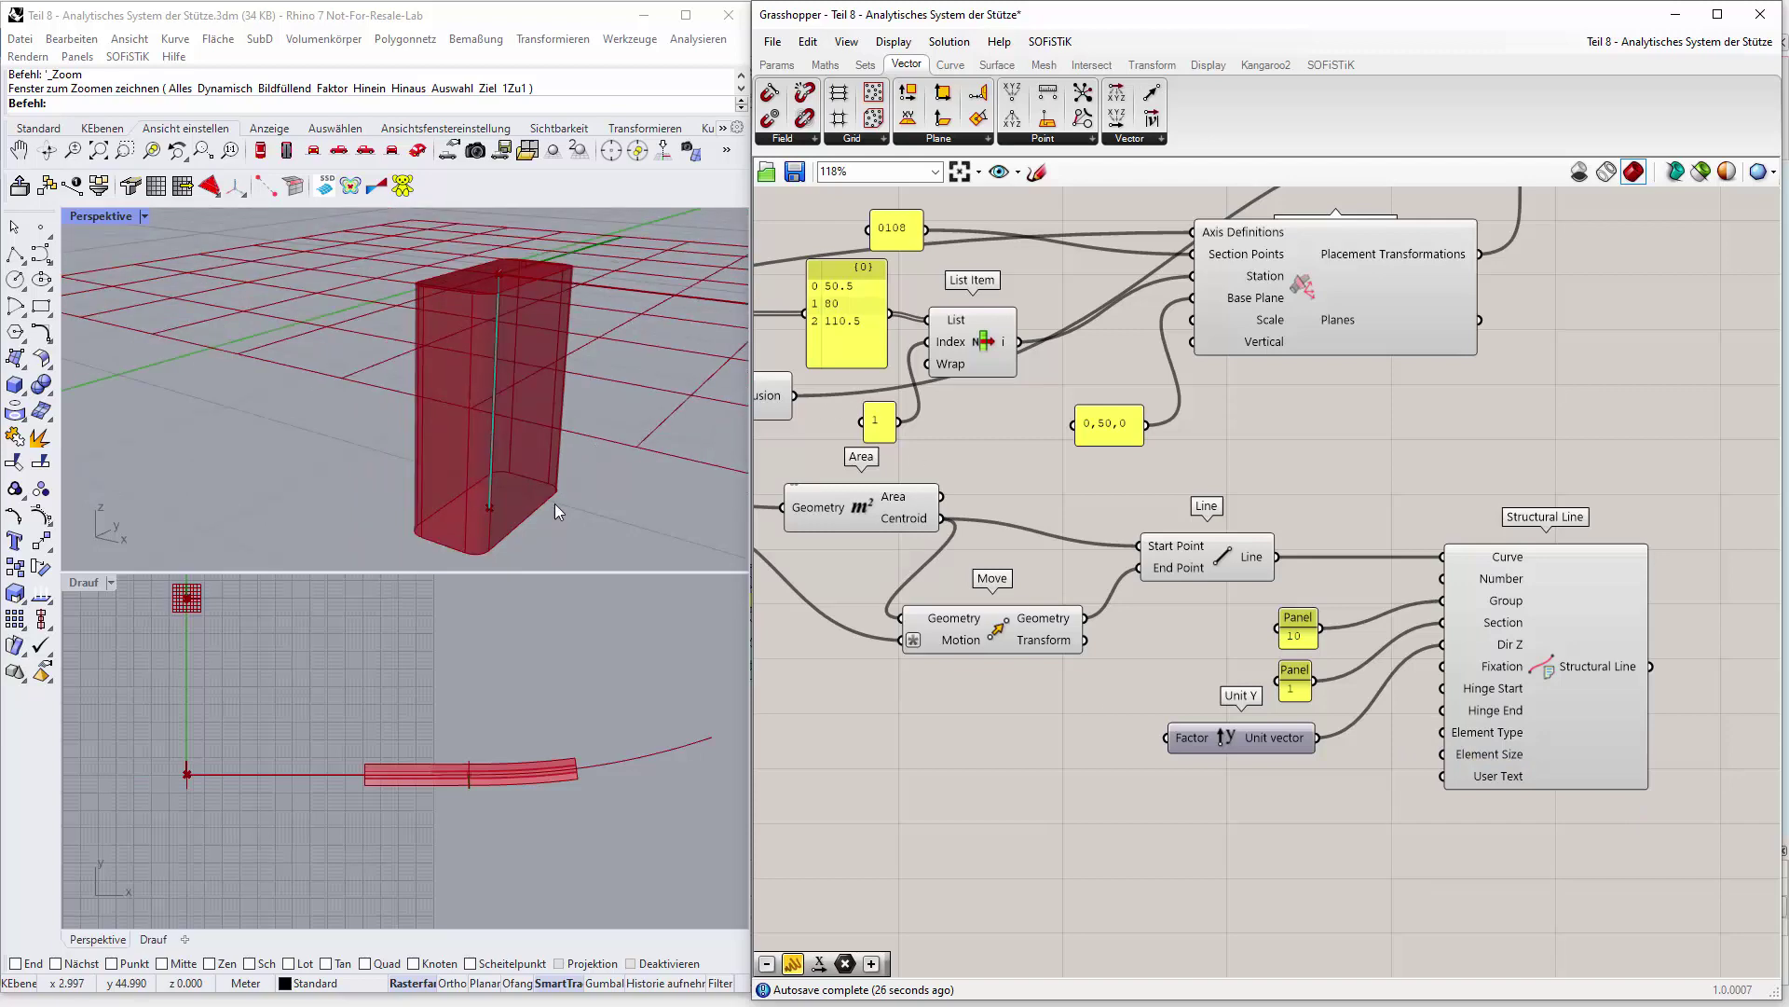
right_click_drag(583, 500, 562, 497)
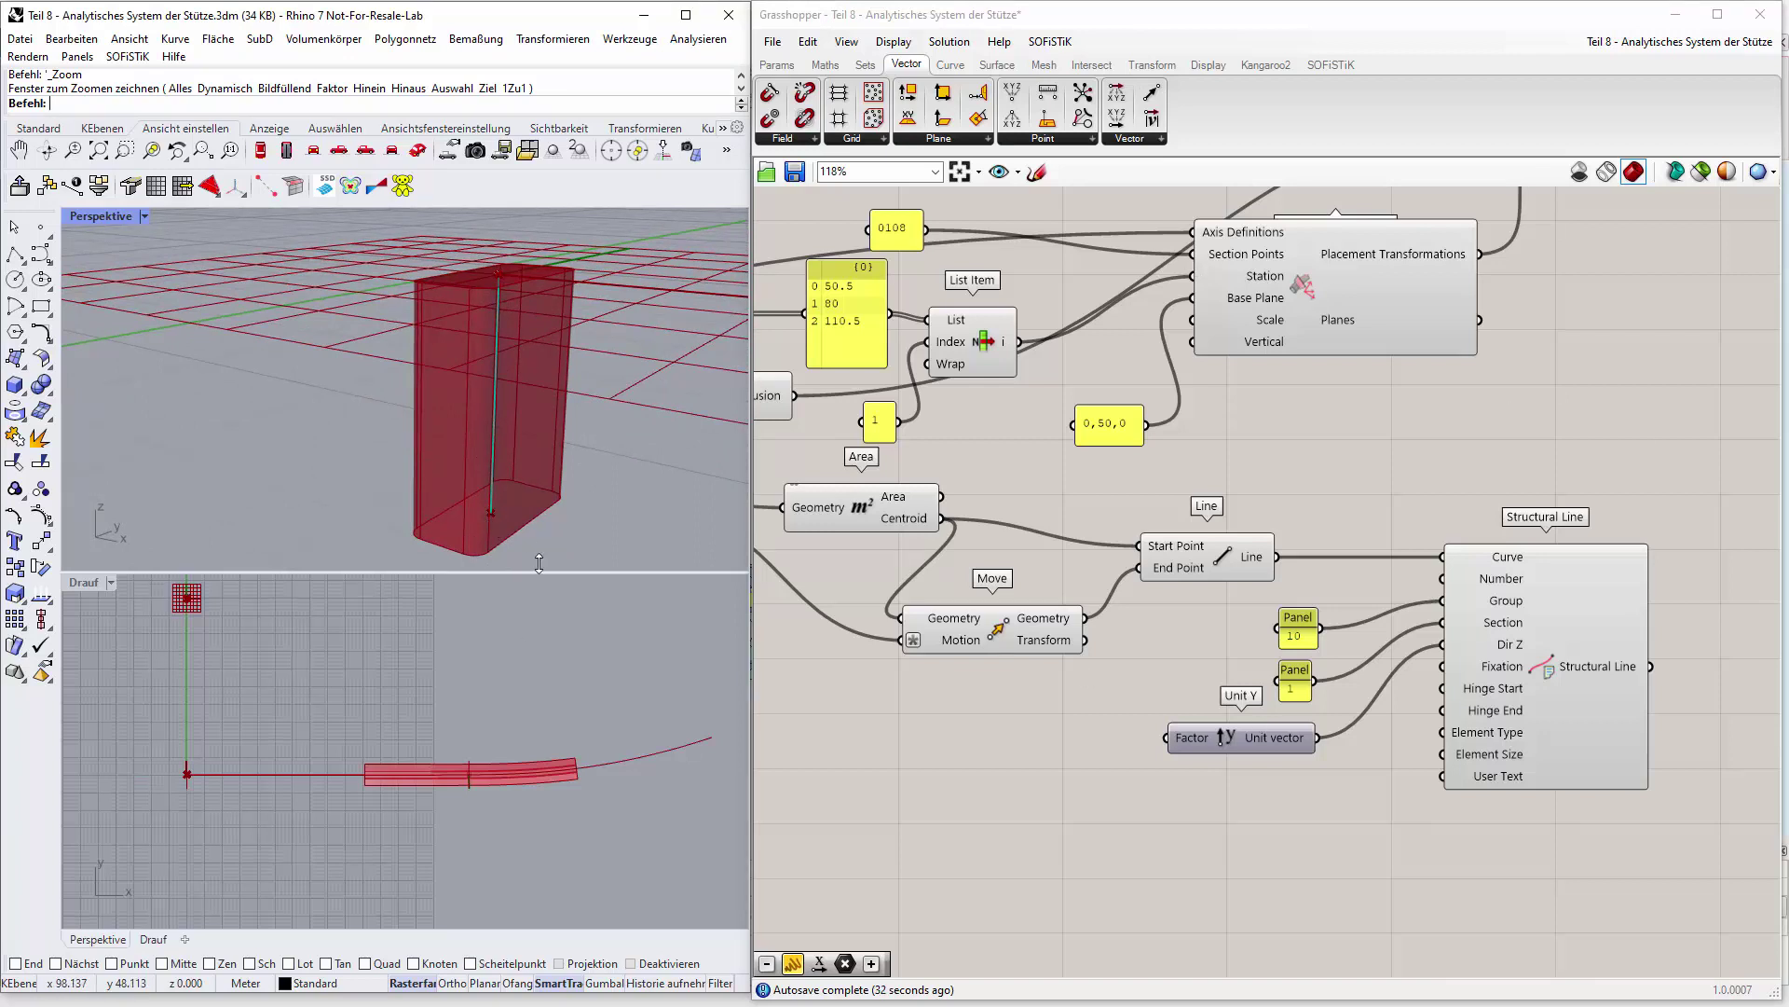
Add a SOFiSTiK Structural Point component below Unit Y and connect the Move component's Geometry output to its Point input.
left_click(1331, 65)
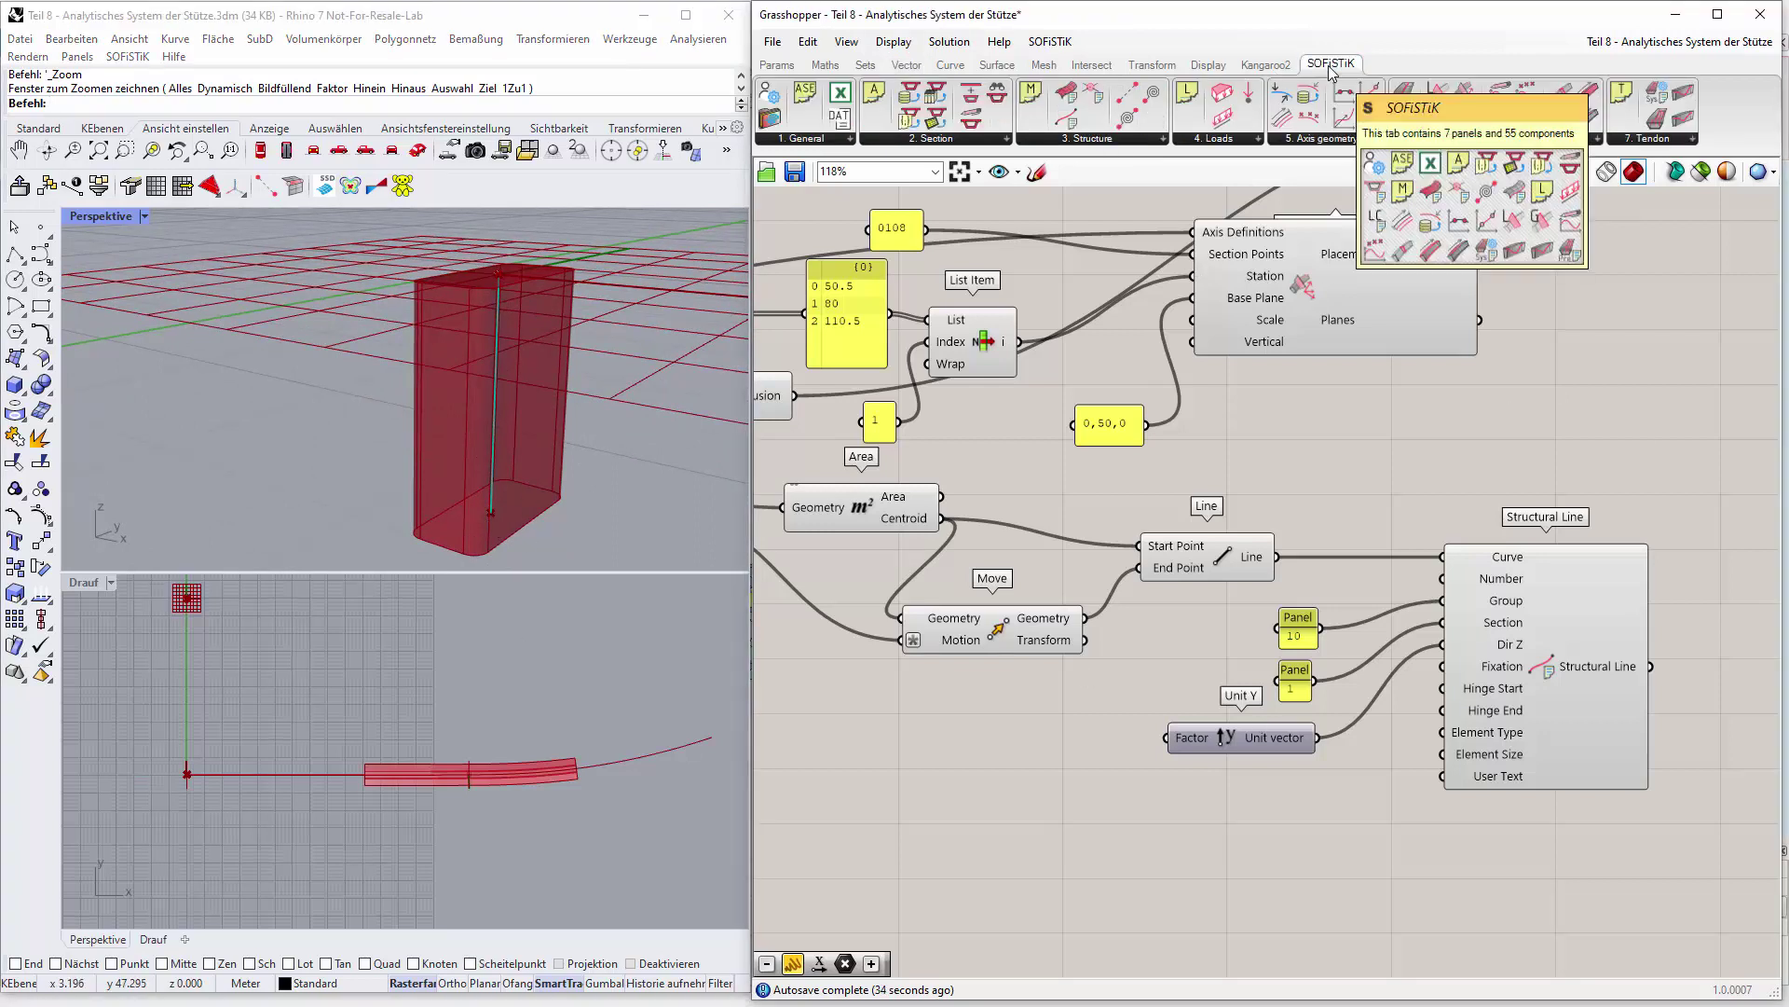
left_click(1161, 138)
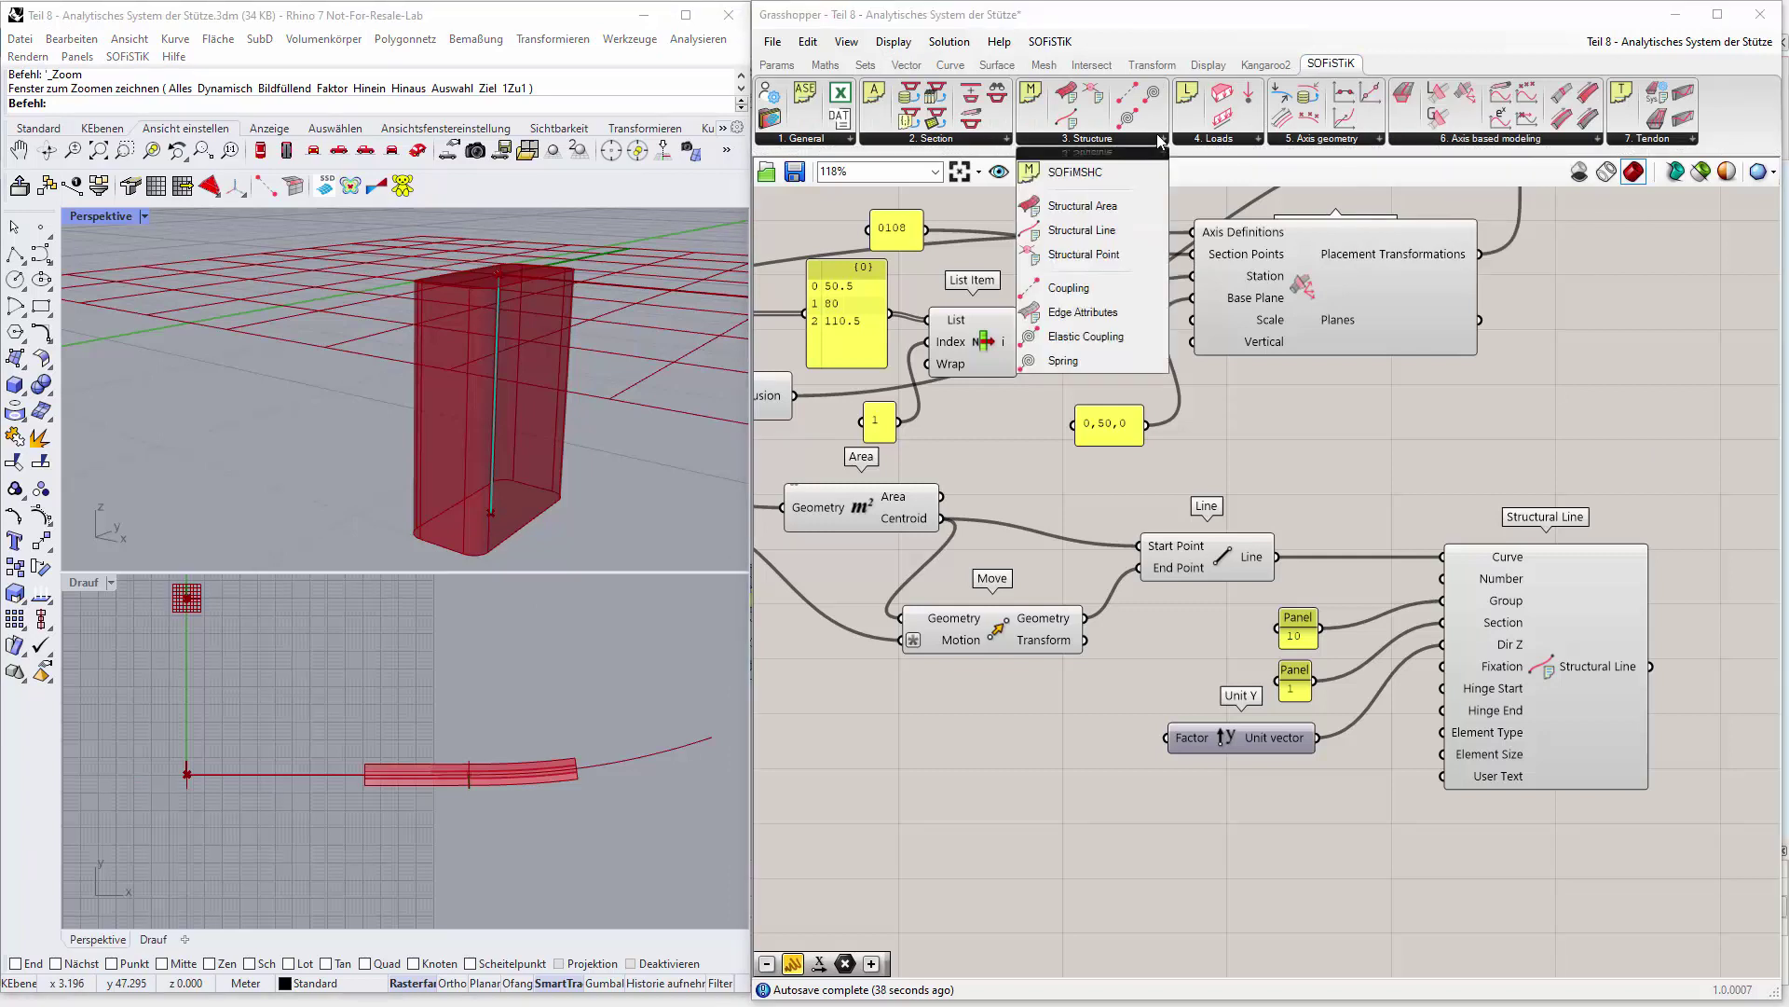
left_click(1132, 257)
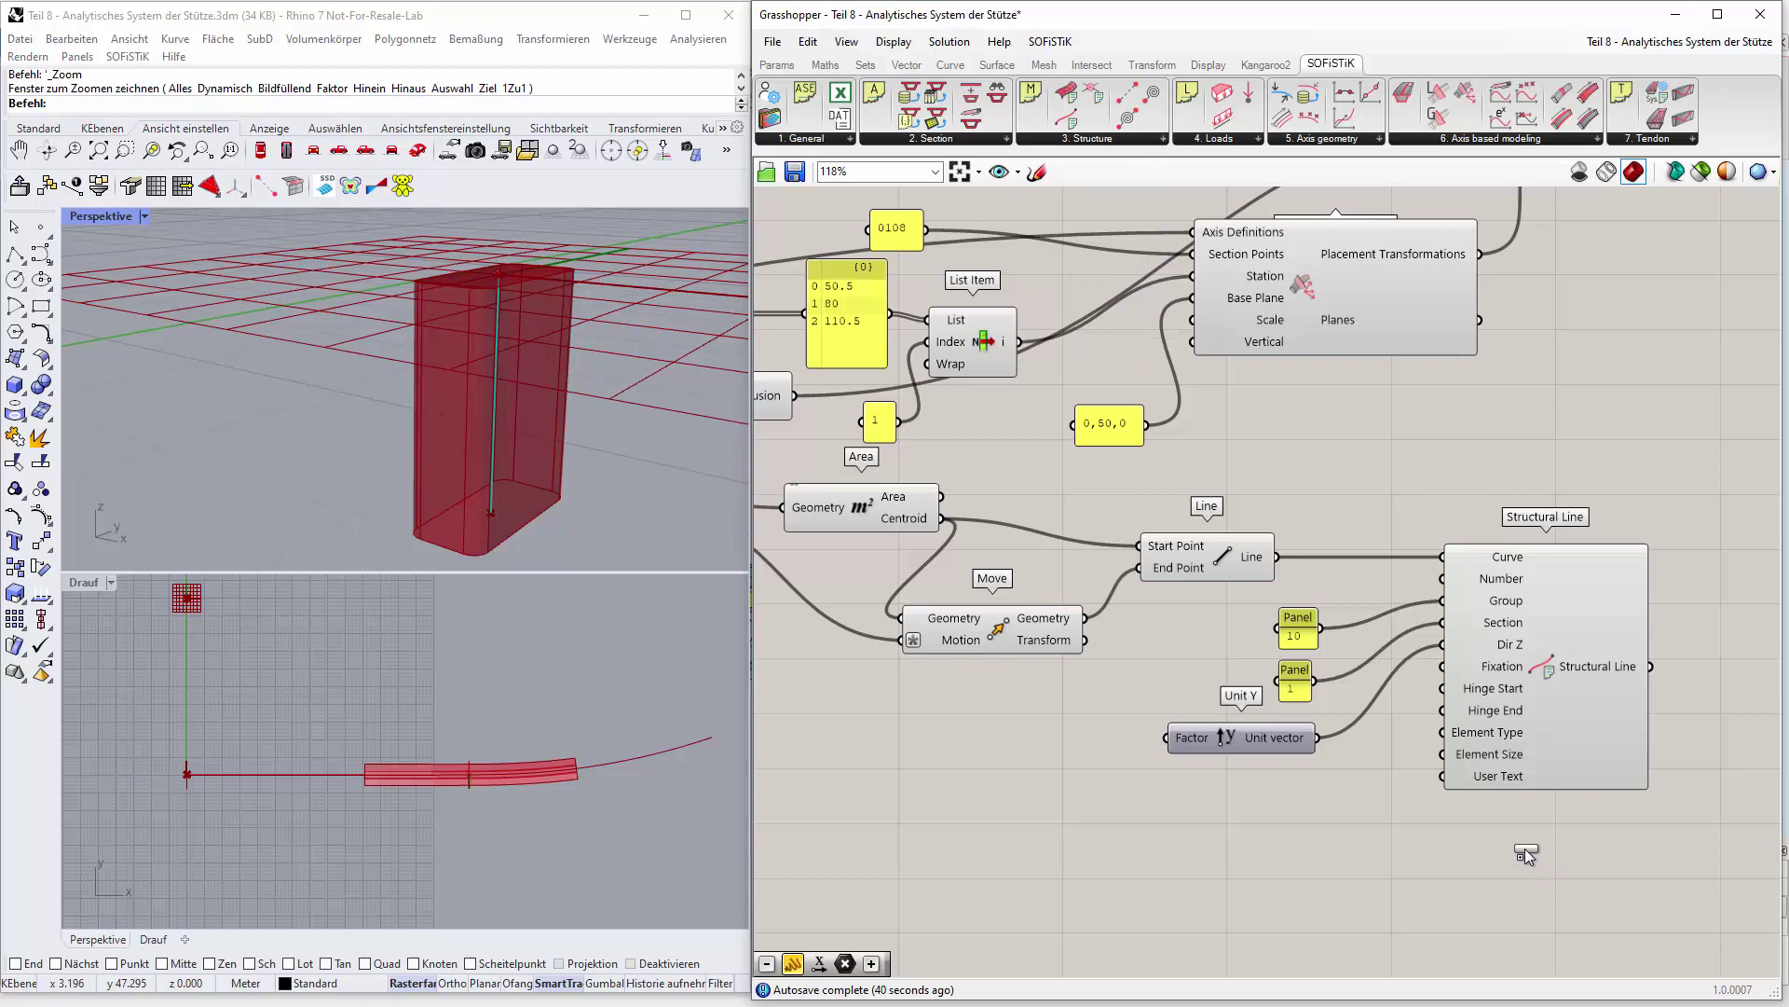
left_click(1337, 891)
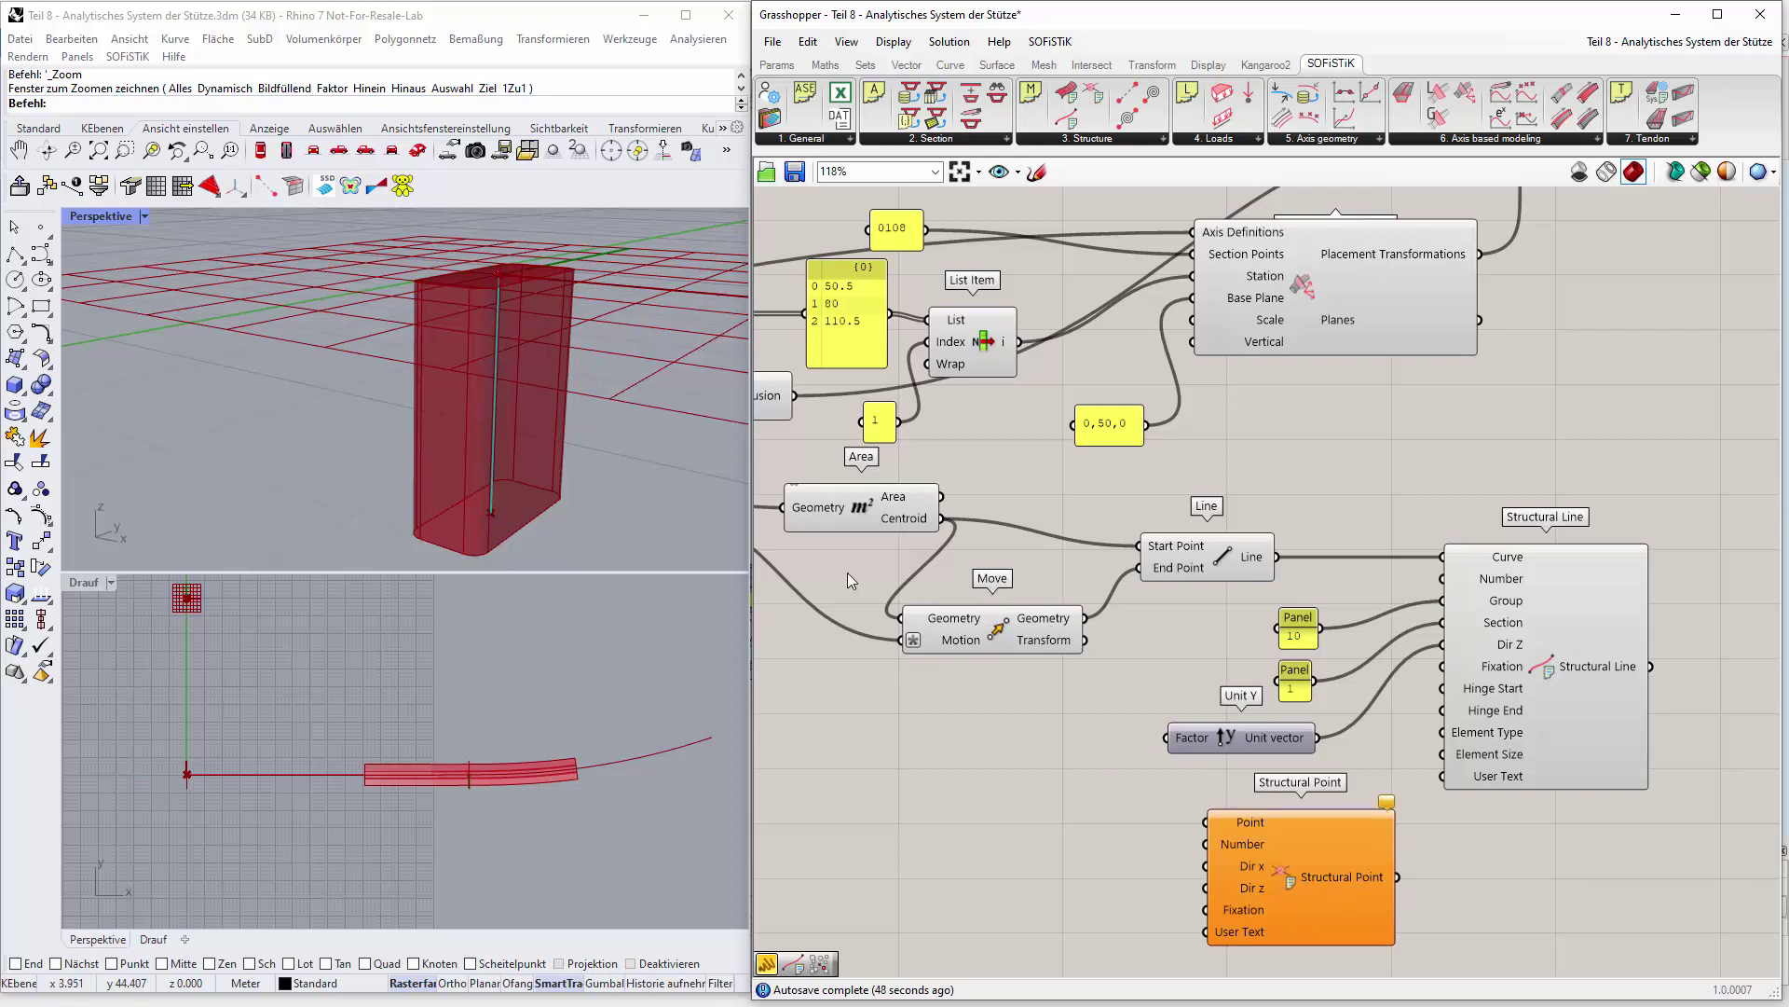
left_click_drag(1085, 618, 1205, 824)
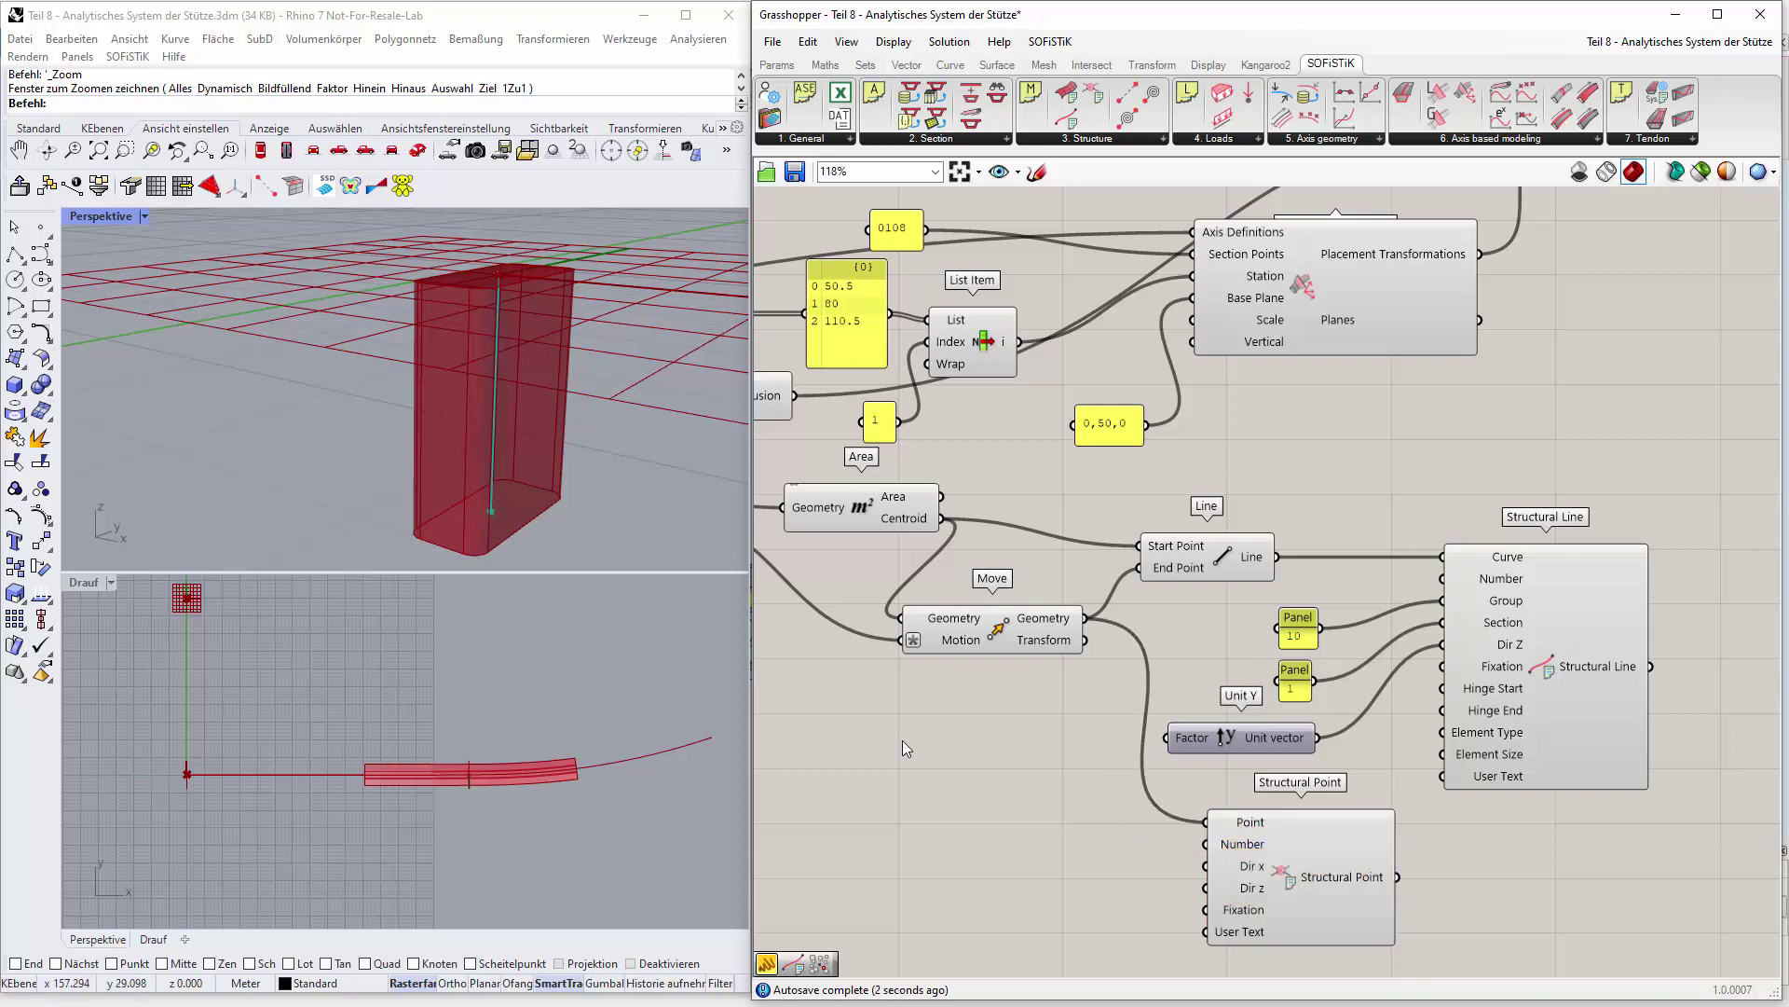
Add a panel with PXPYPZMXMYMZ and feed it into the Structural Point's Fixation input.
right_click_drag(1574, 853, 1523, 763)
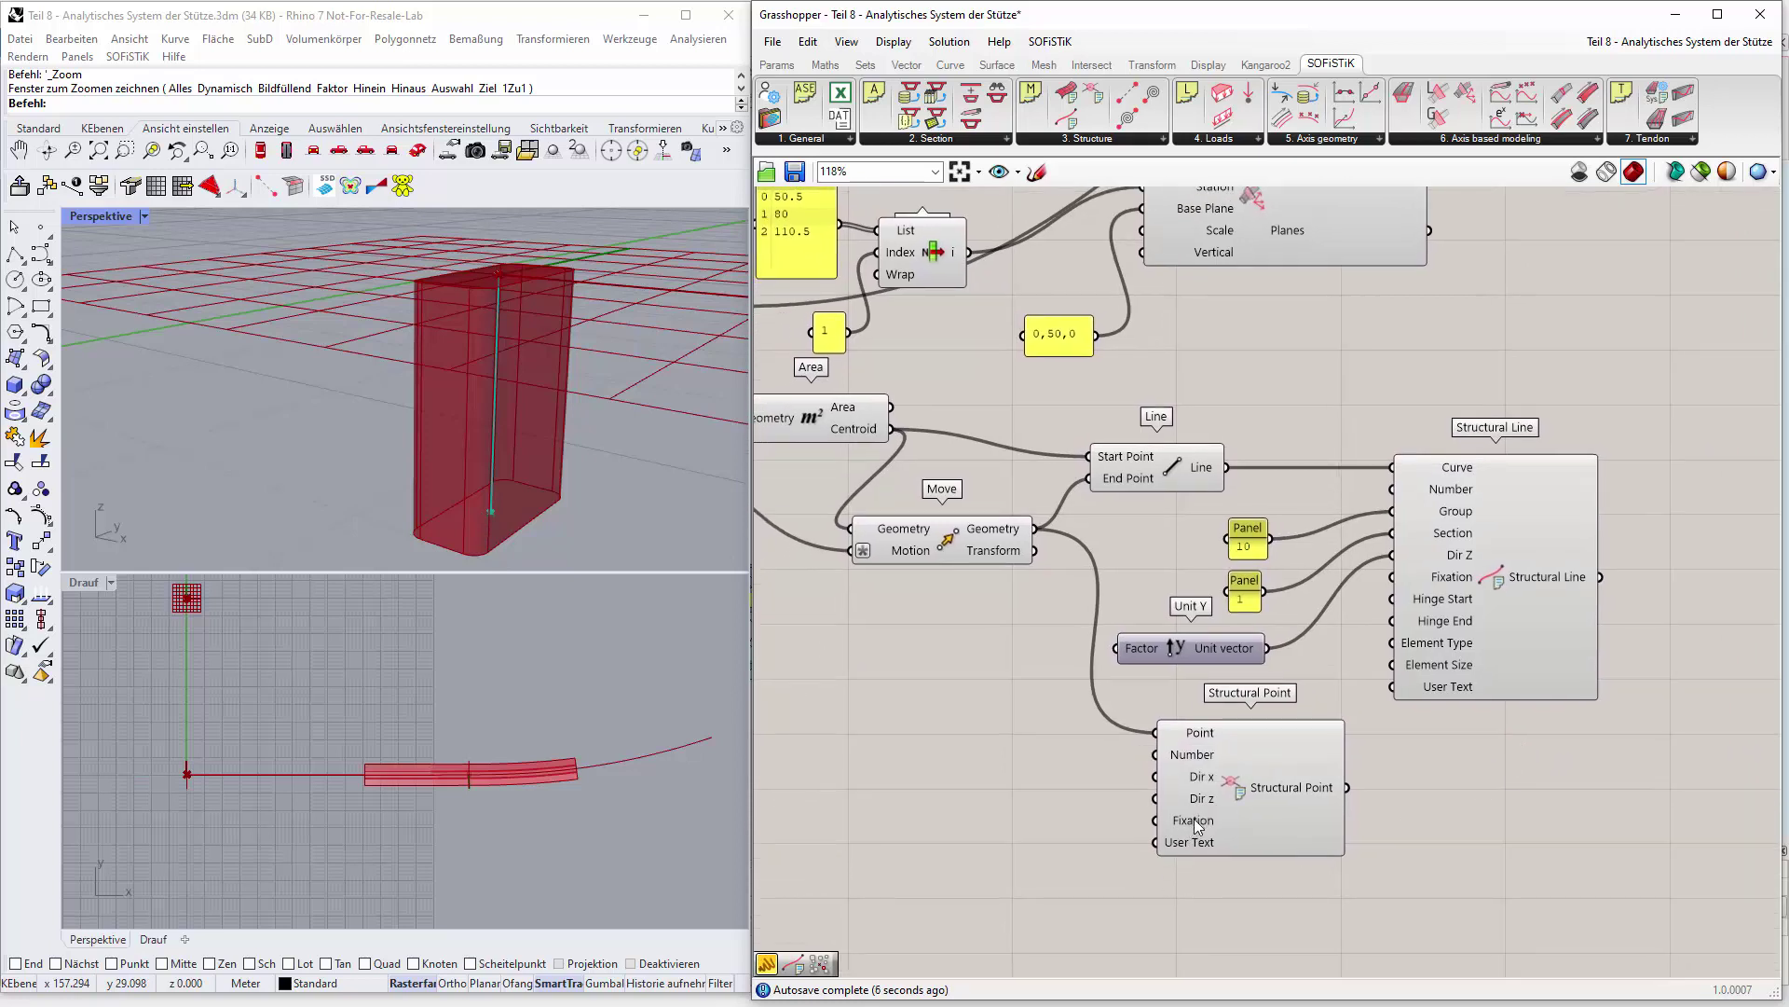
mouse_move(1195, 820)
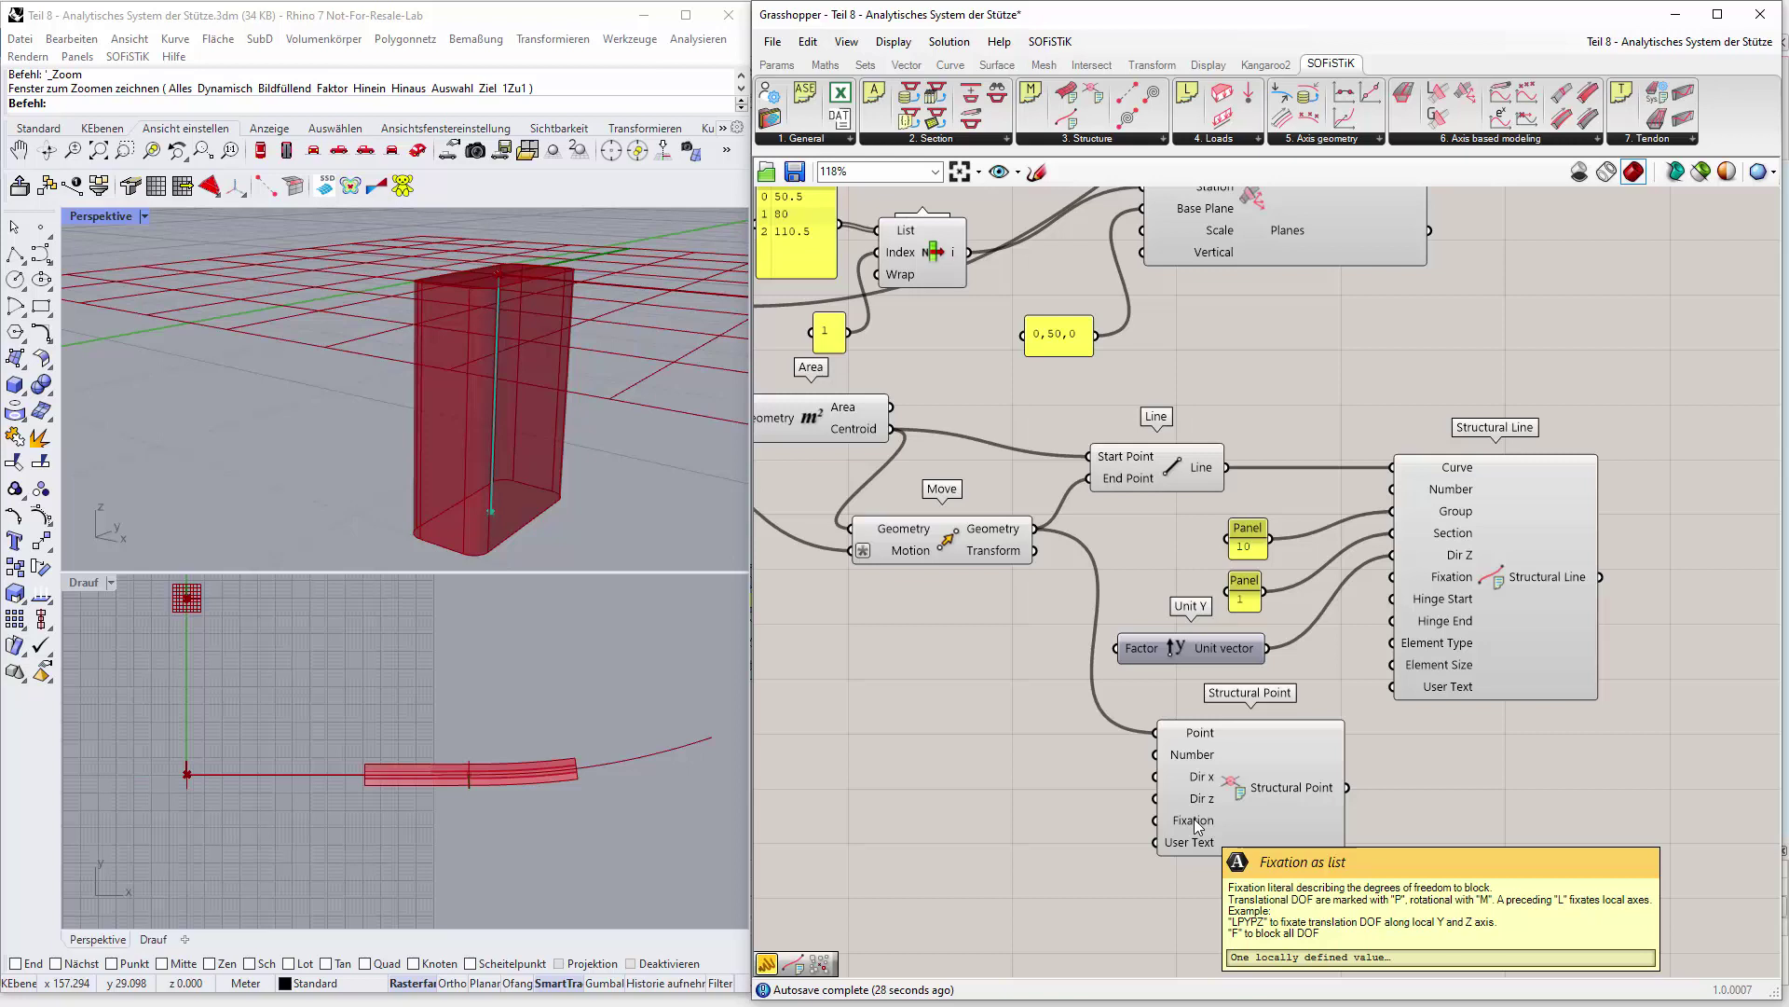
double_click(955, 824)
type("\"")
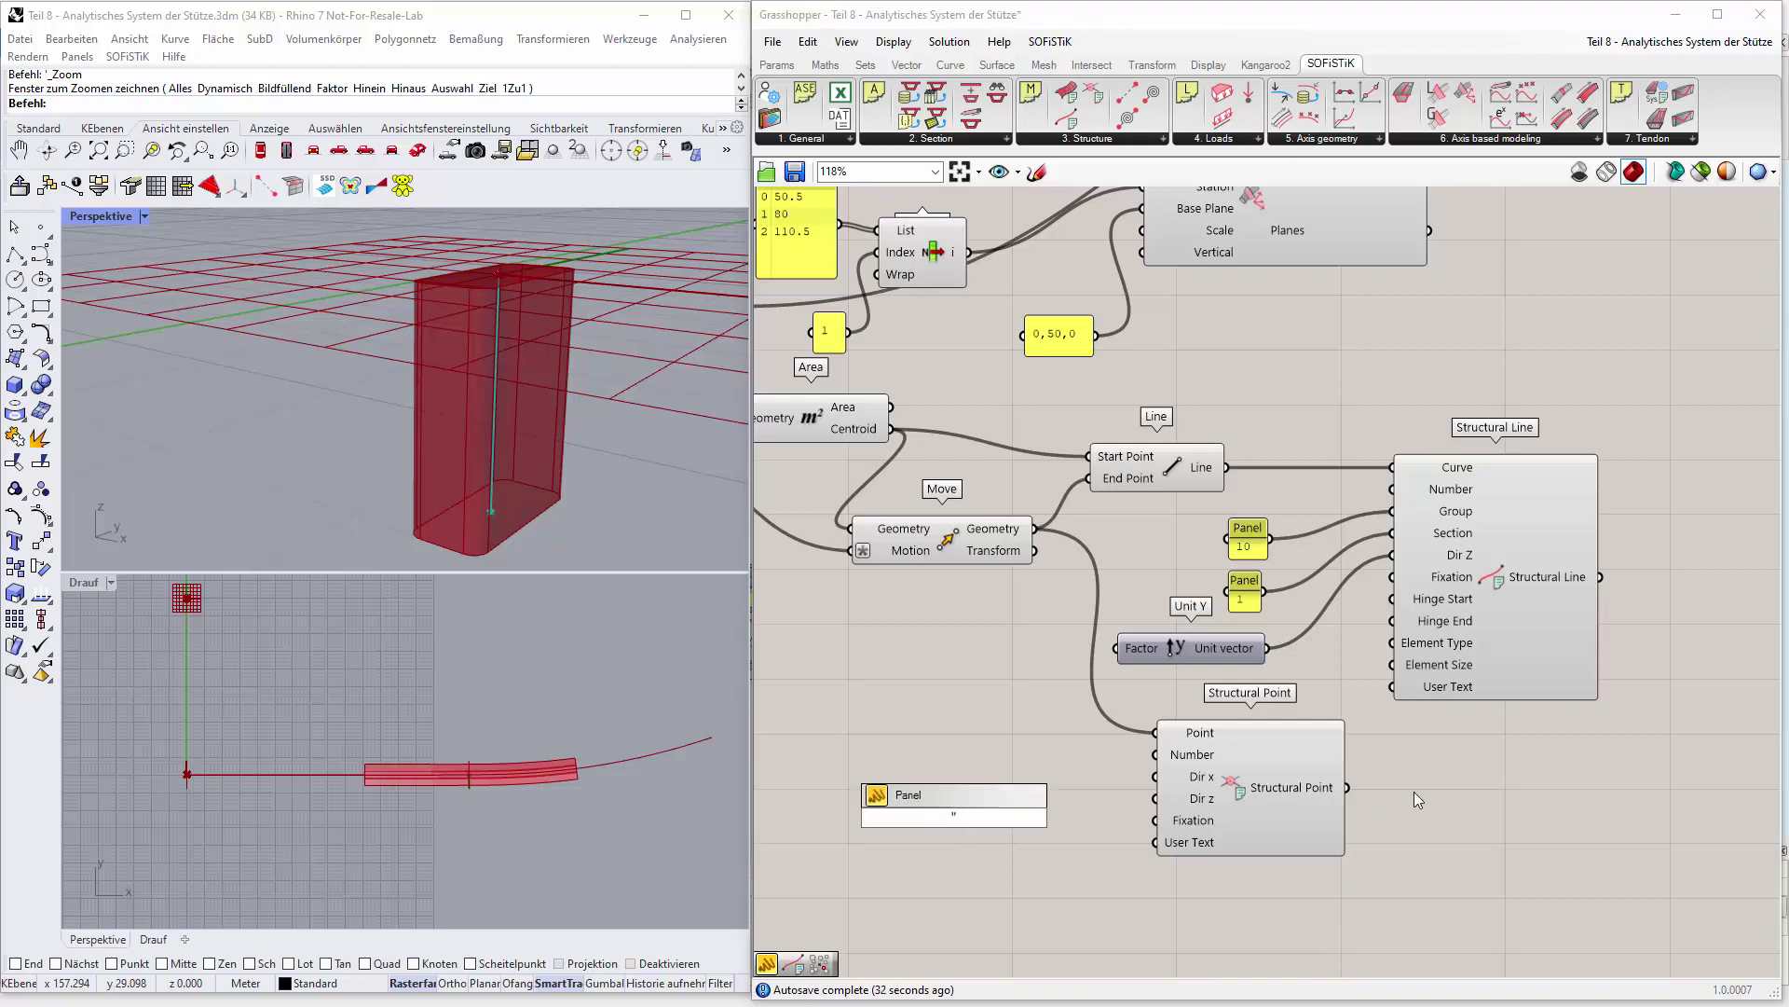
type("PXPYPZMXMYMZ")
key("Return")
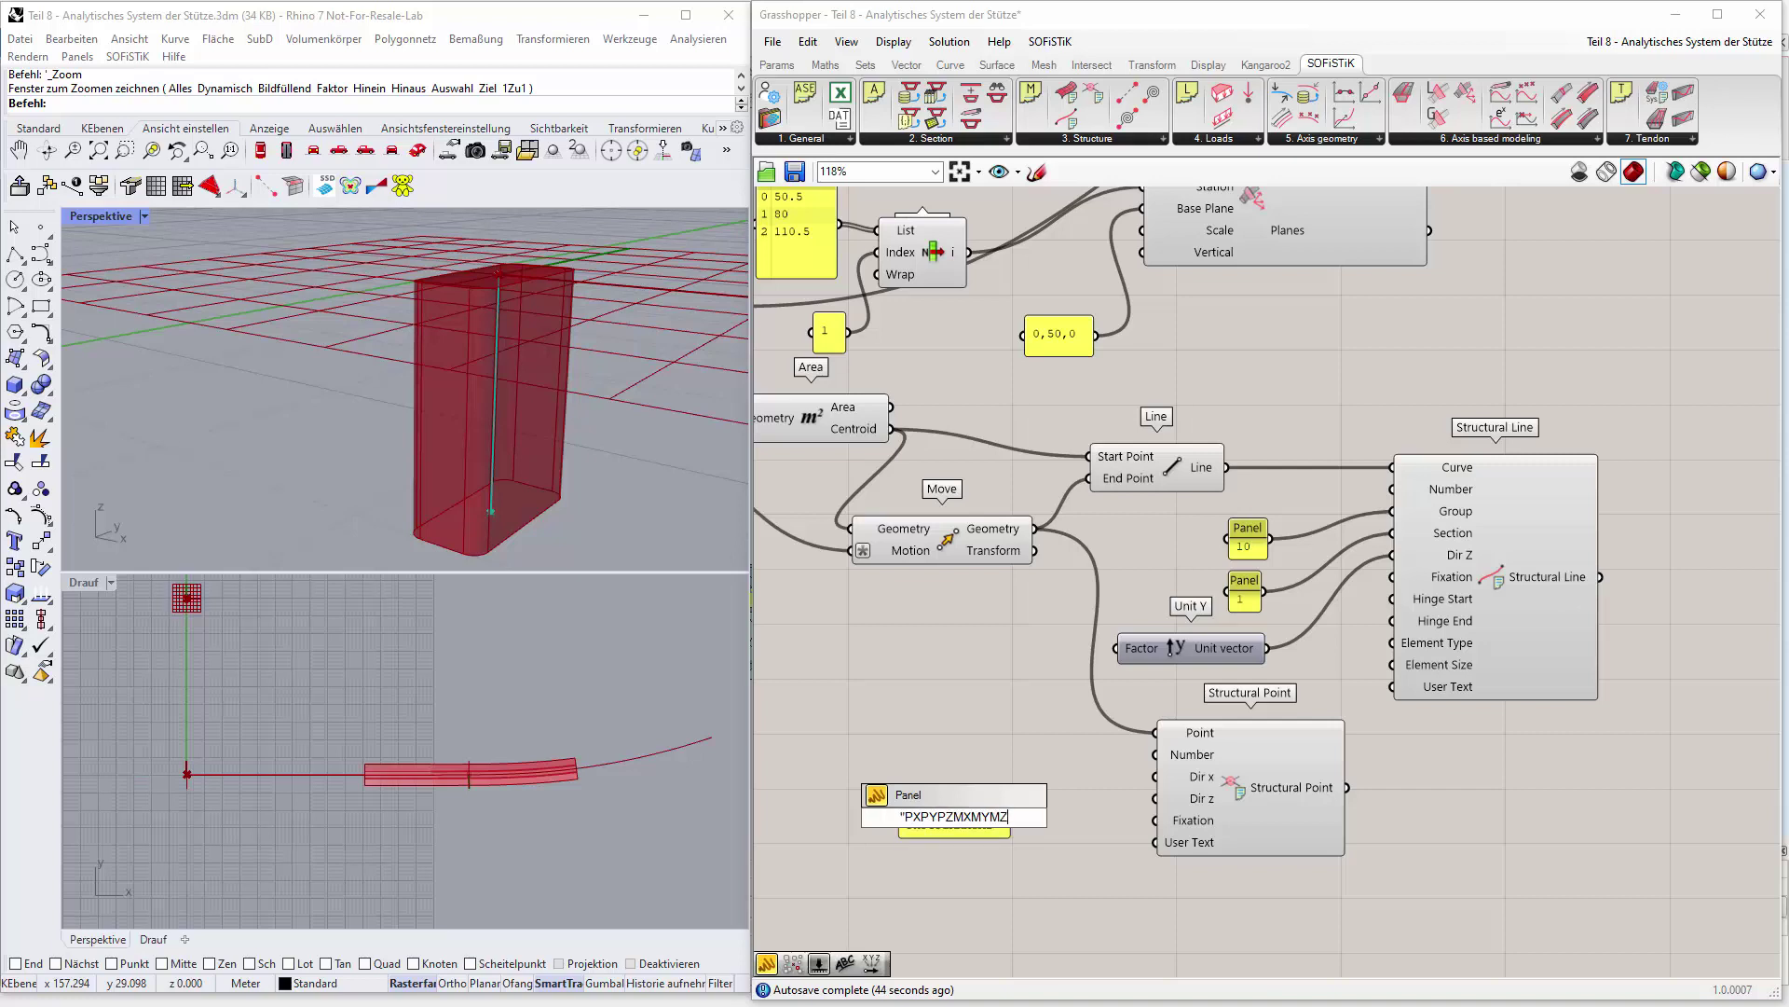
left_click_drag(1012, 818, 1156, 820)
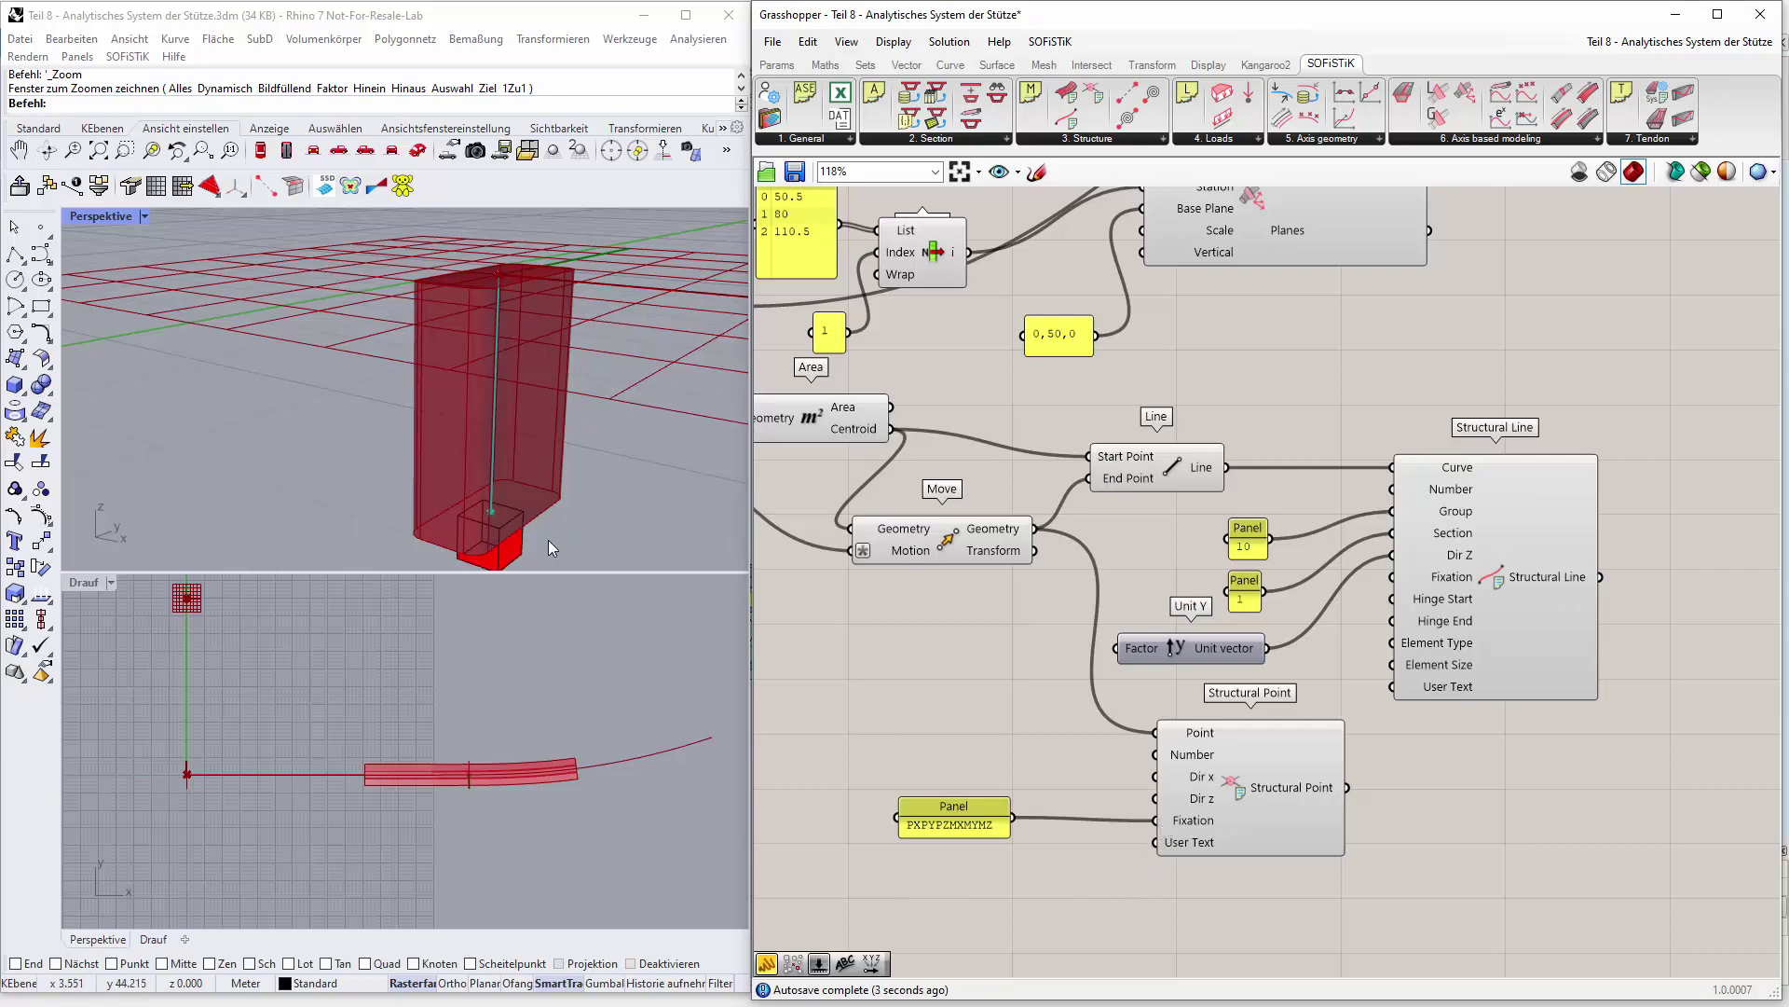
scroll(566, 516, "up", 2)
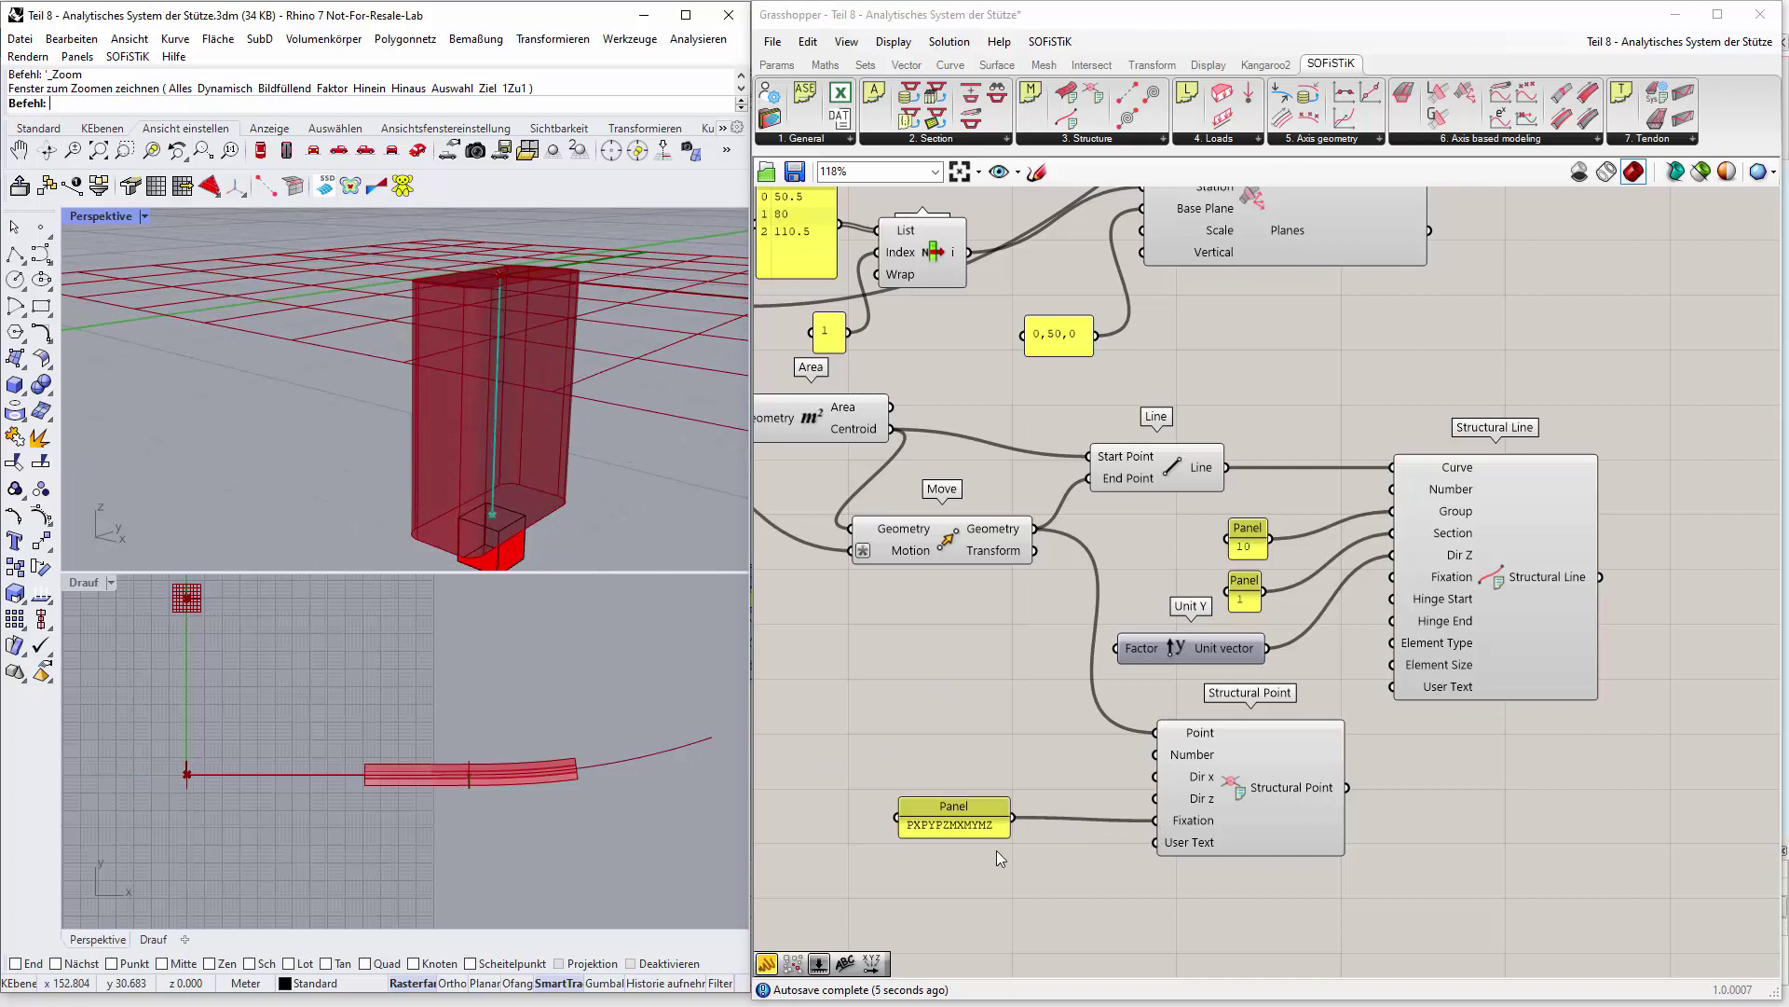
Reduce the fixation panel's text to PXPYPZ.
double_click(969, 824)
key("ctrl+c")
left_click_drag(964, 734, 889, 734)
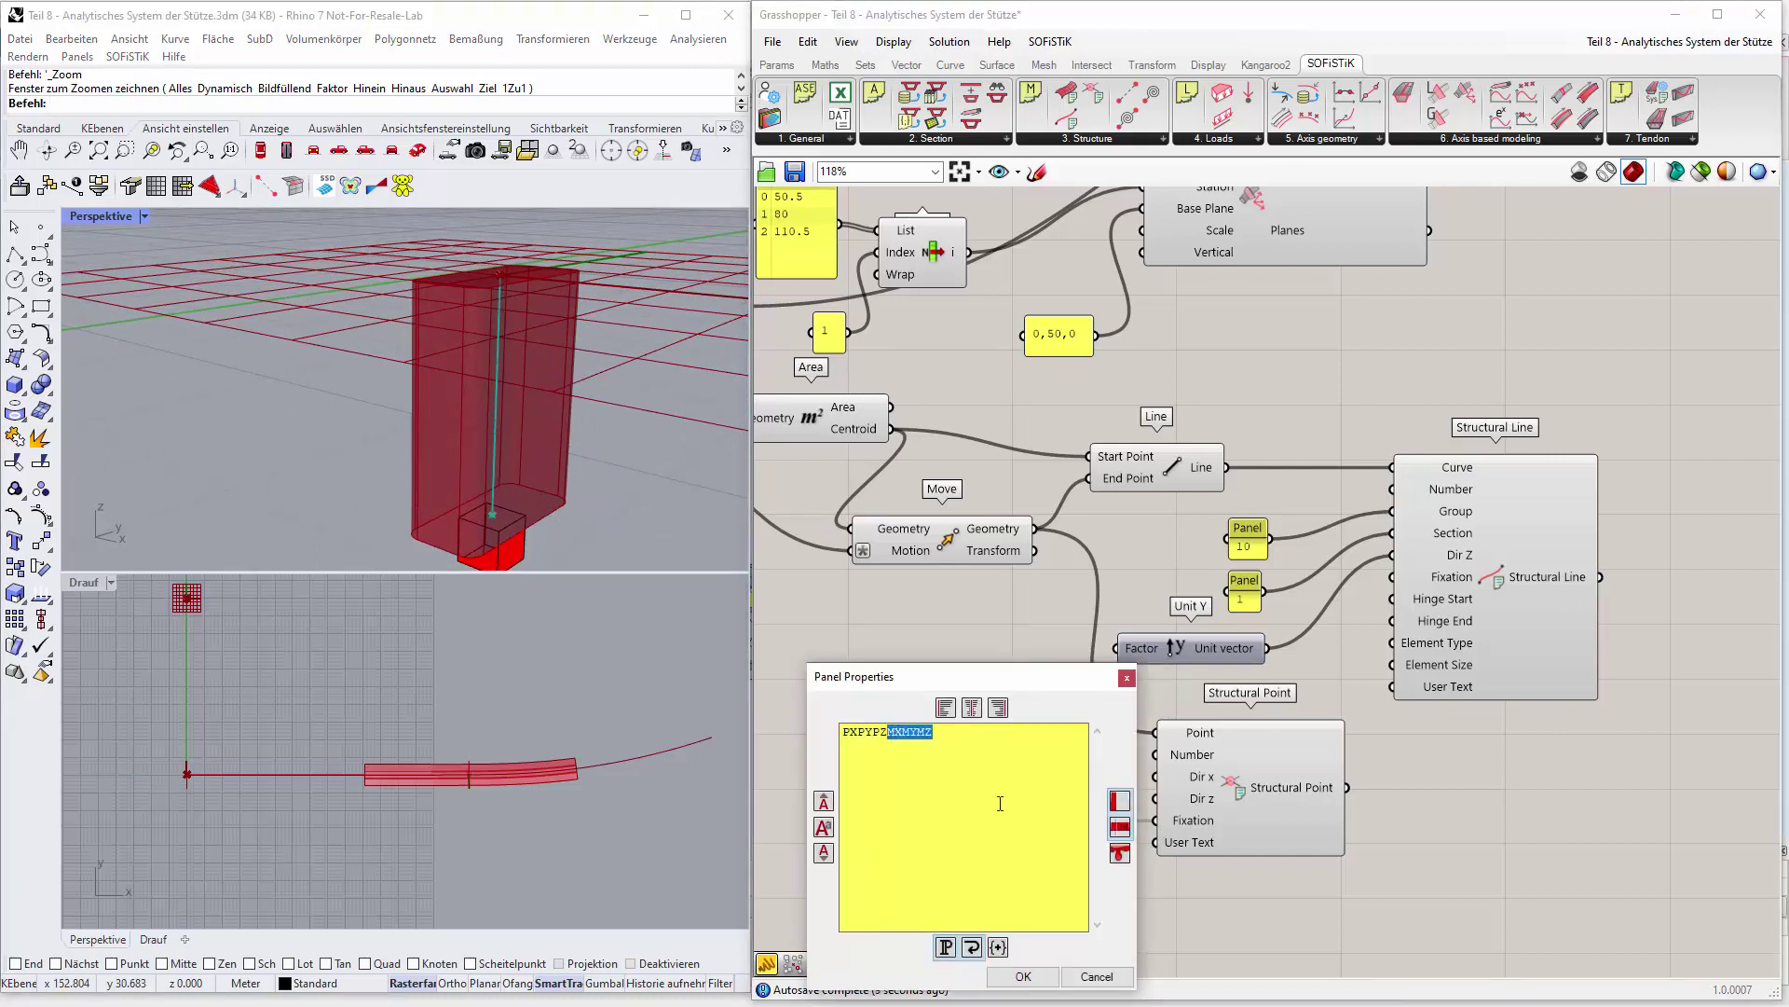
key("BackSpace")
left_click(1023, 975)
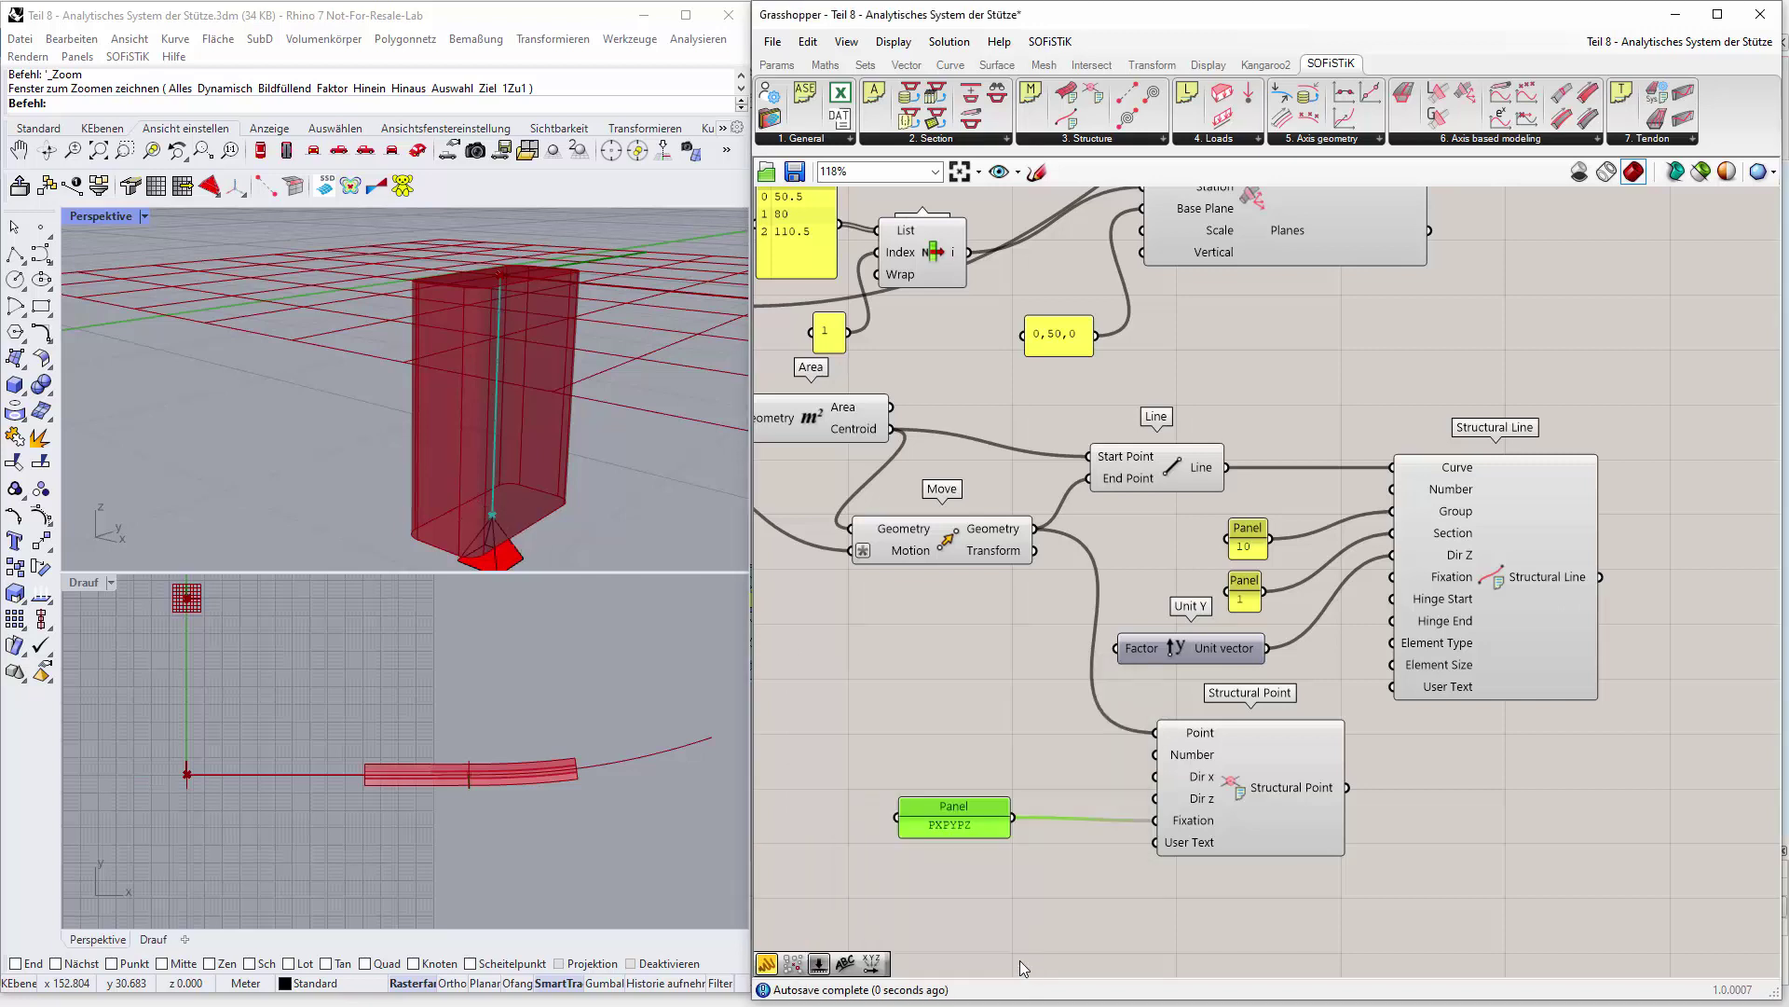
Reduce the fixation panel's text to PX and check the support symbol at the column base.
double_click(960, 811)
left_click(965, 713)
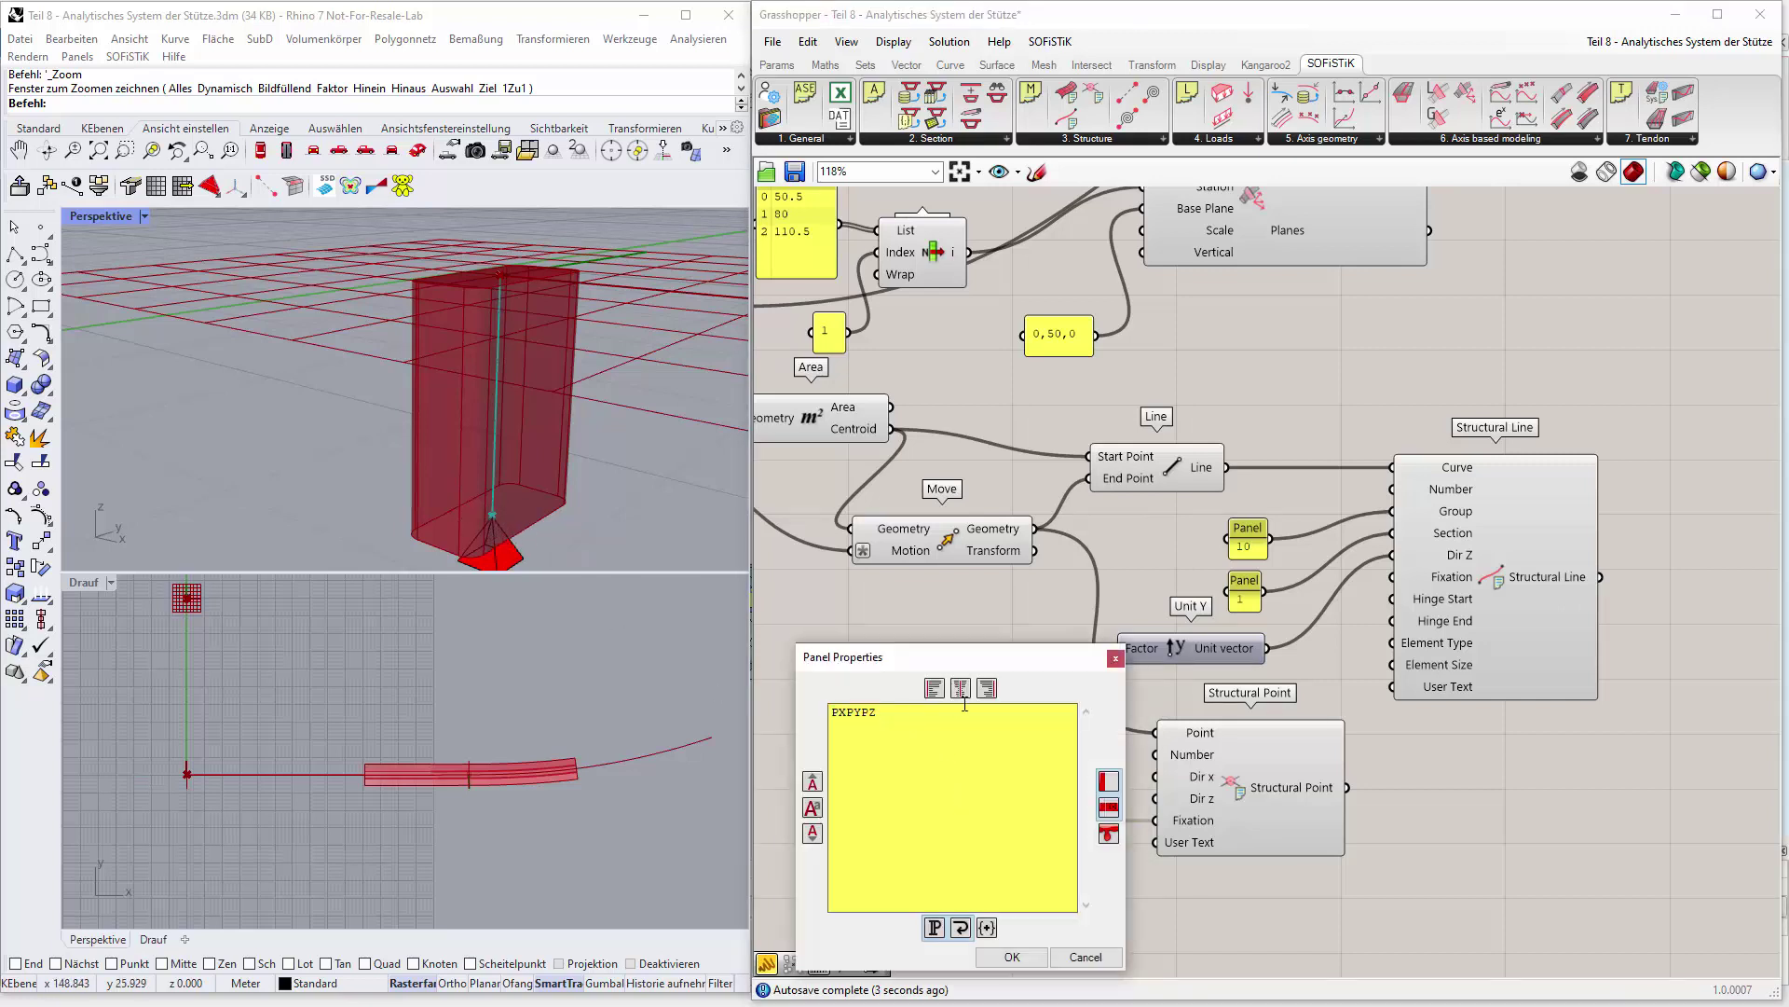
type("MXMYMZ")
left_click_drag(944, 713, 850, 709)
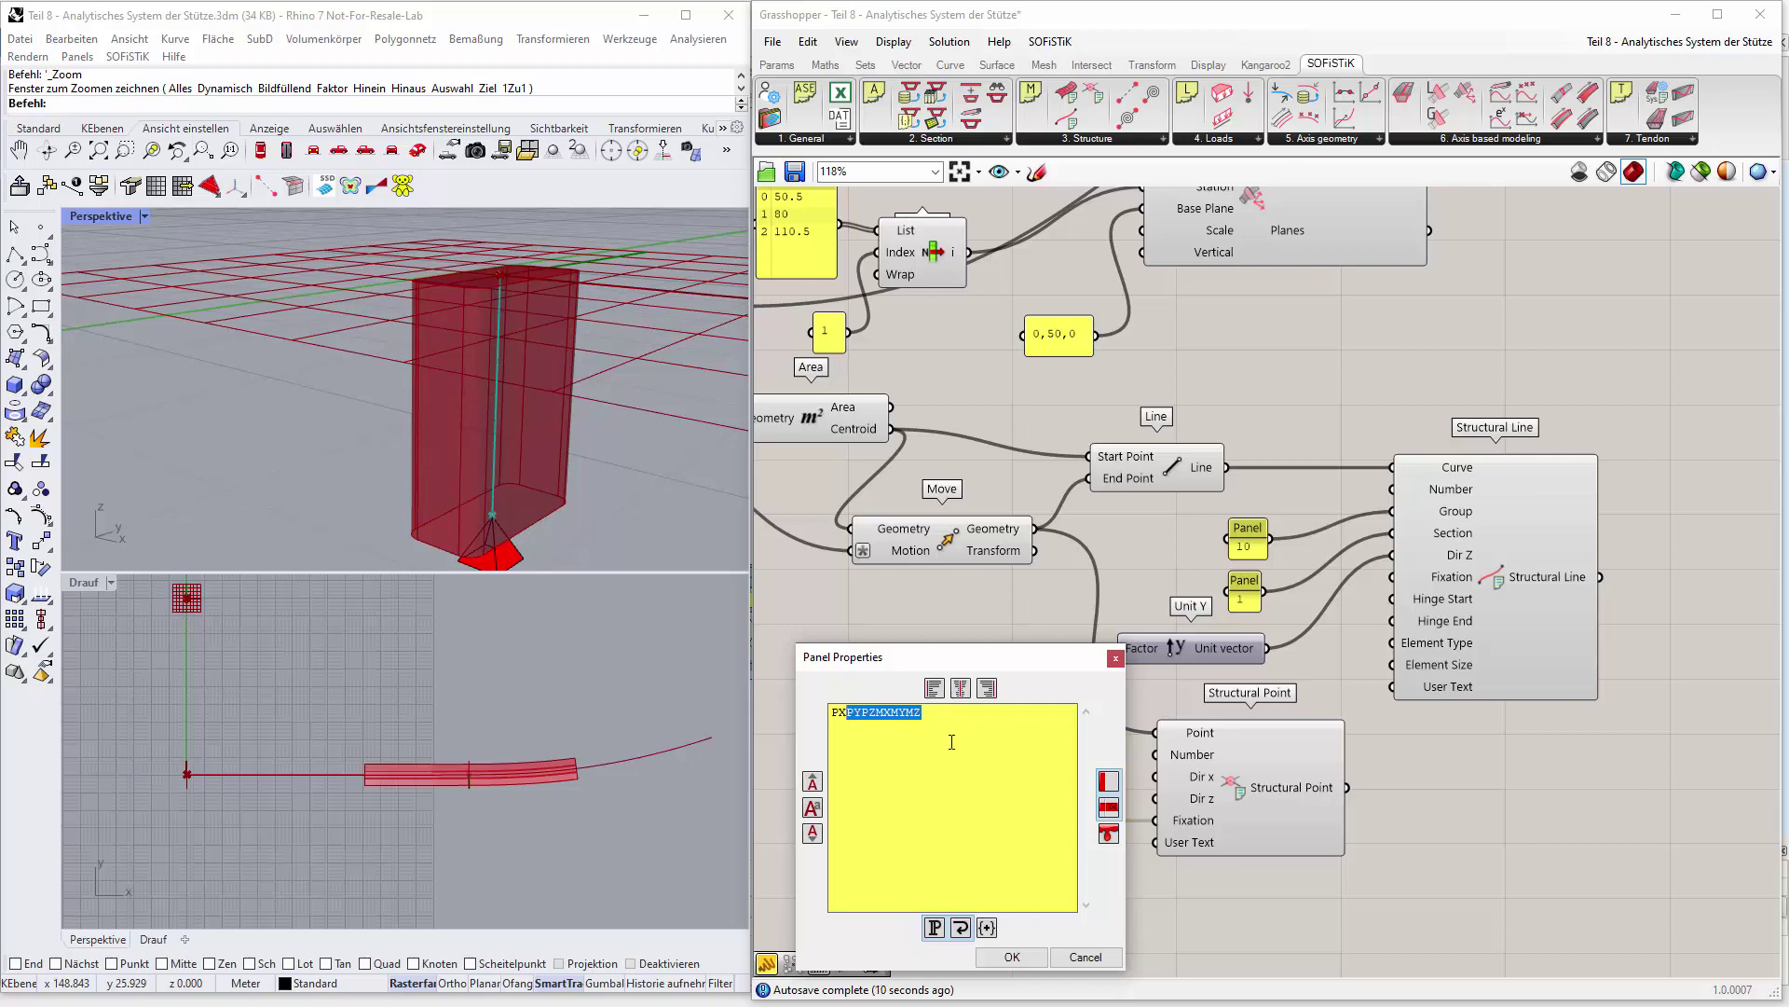
key("BackSpace")
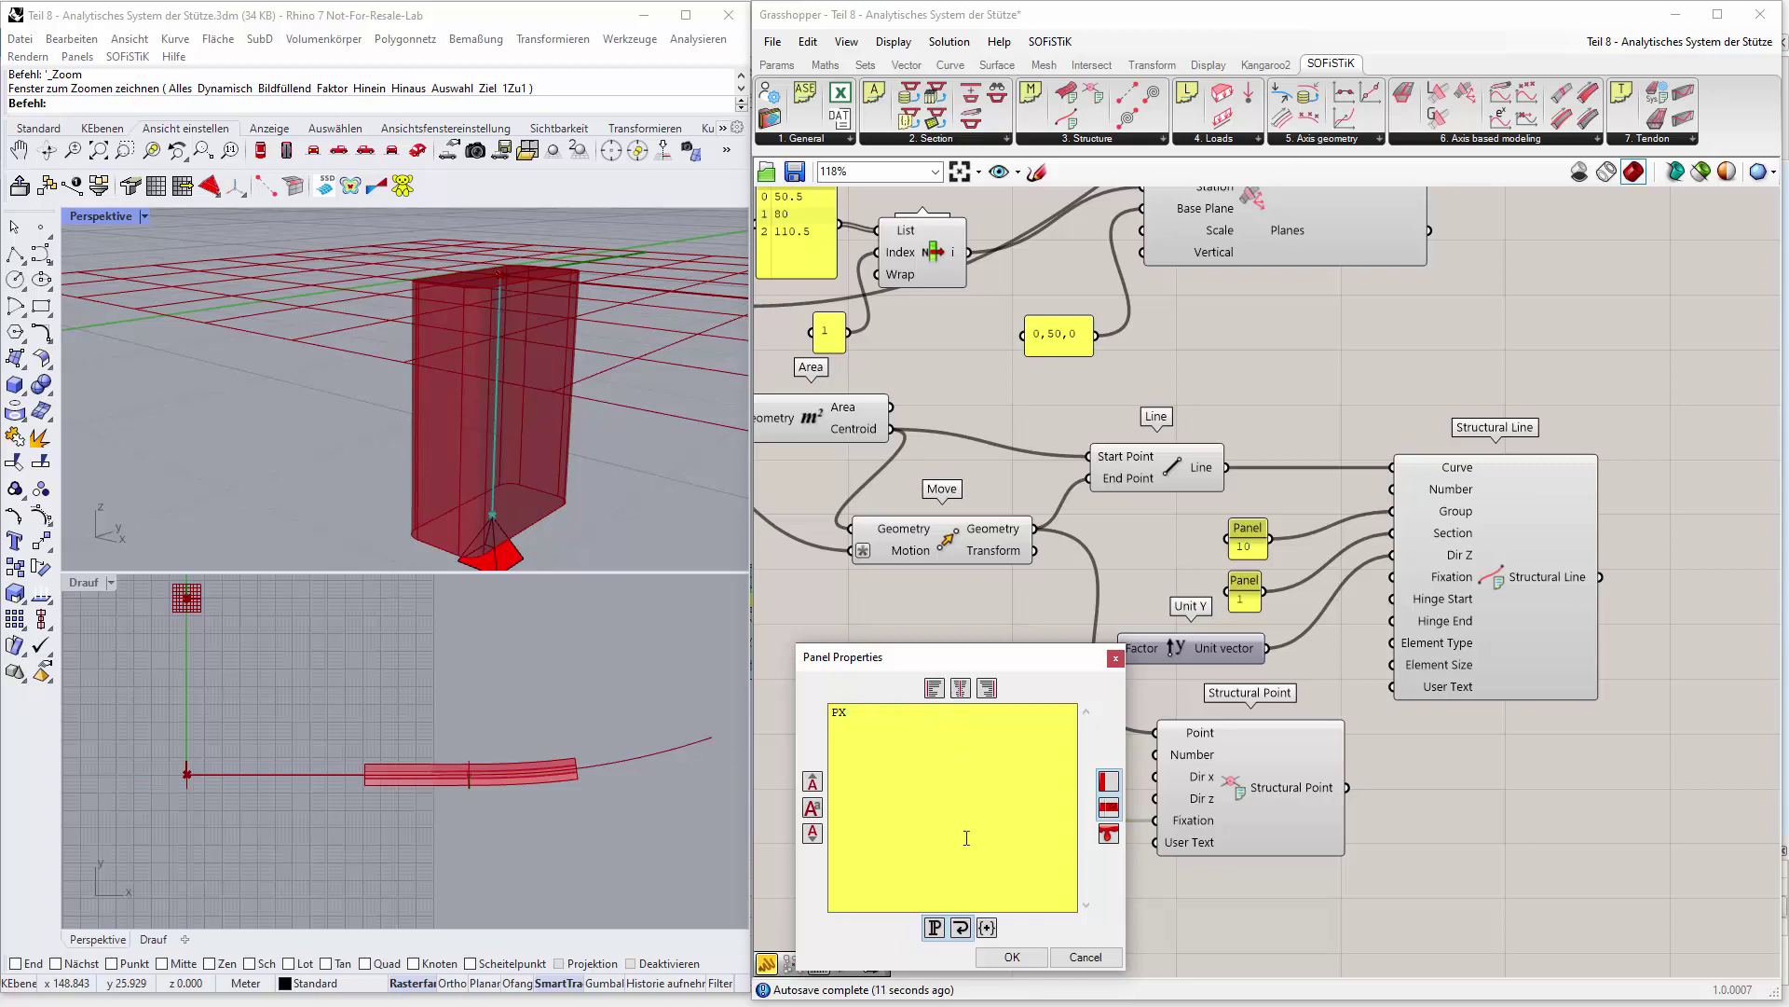
left_click(1014, 956)
scroll(451, 512, "up", 2)
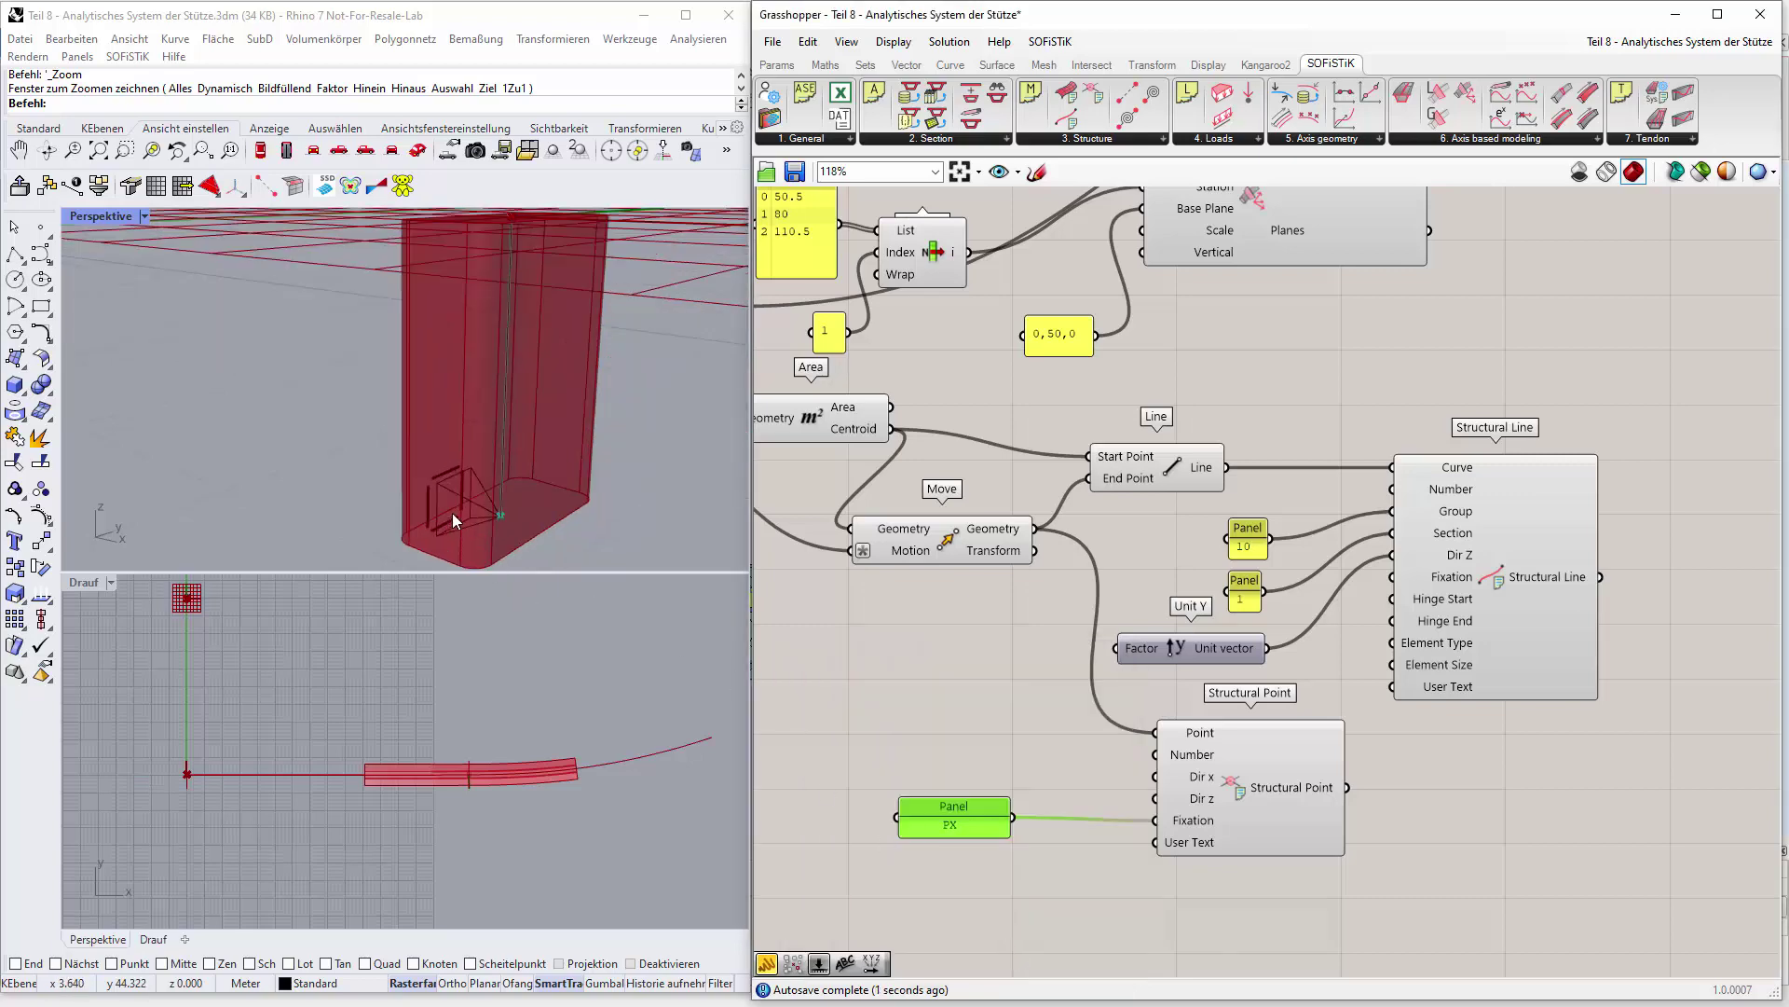
scroll(451, 513, "down", 2)
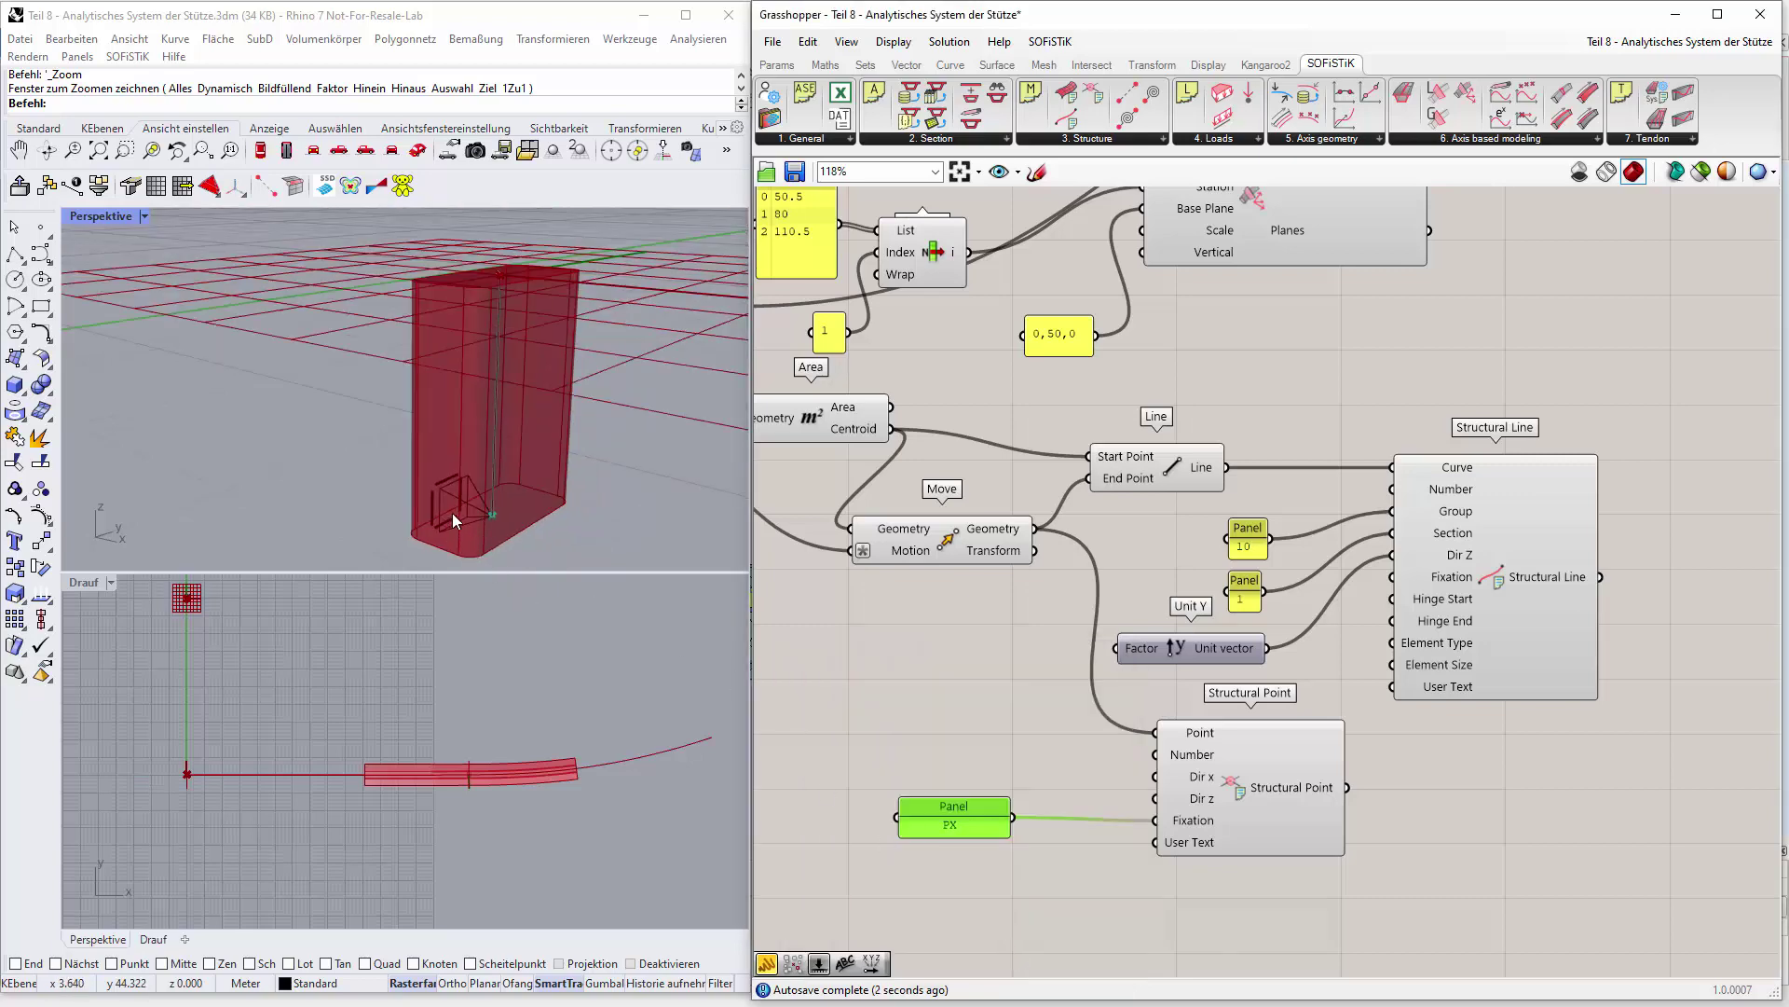
Restore the fixation panel's text to PXPYPZMXMYMZ.
double_click(971, 816)
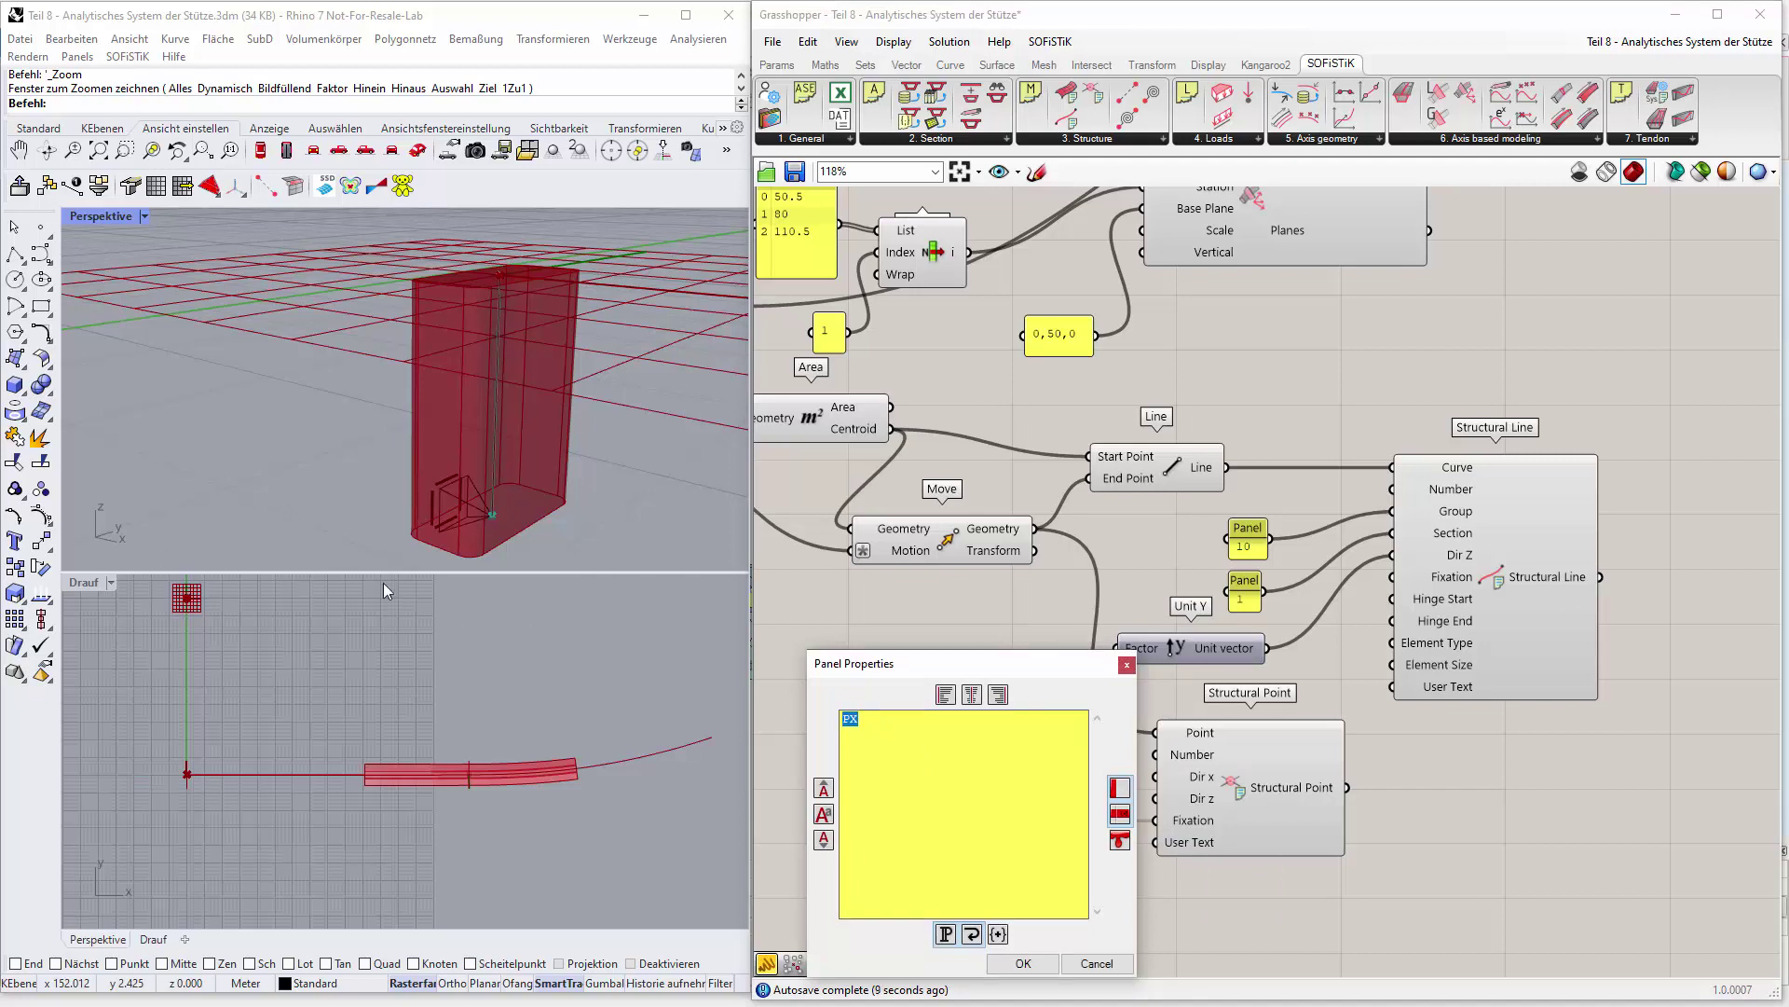
key("ctrl+v")
type("PX")
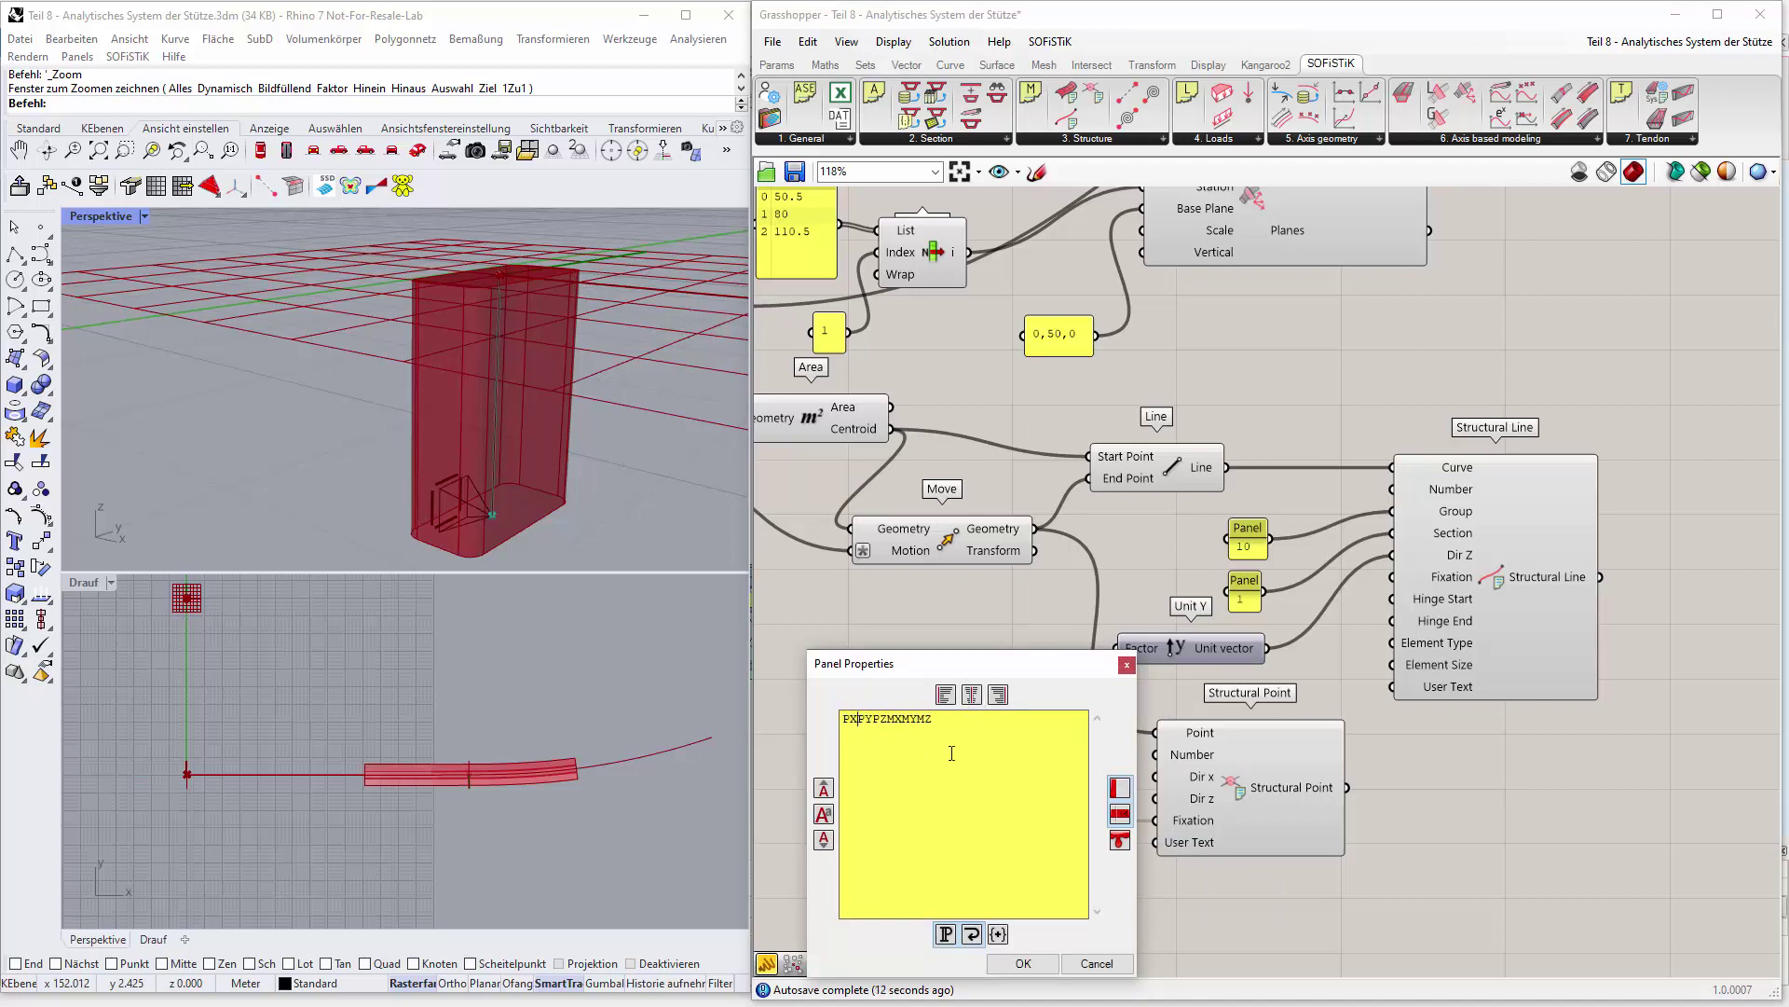
left_click(1023, 963)
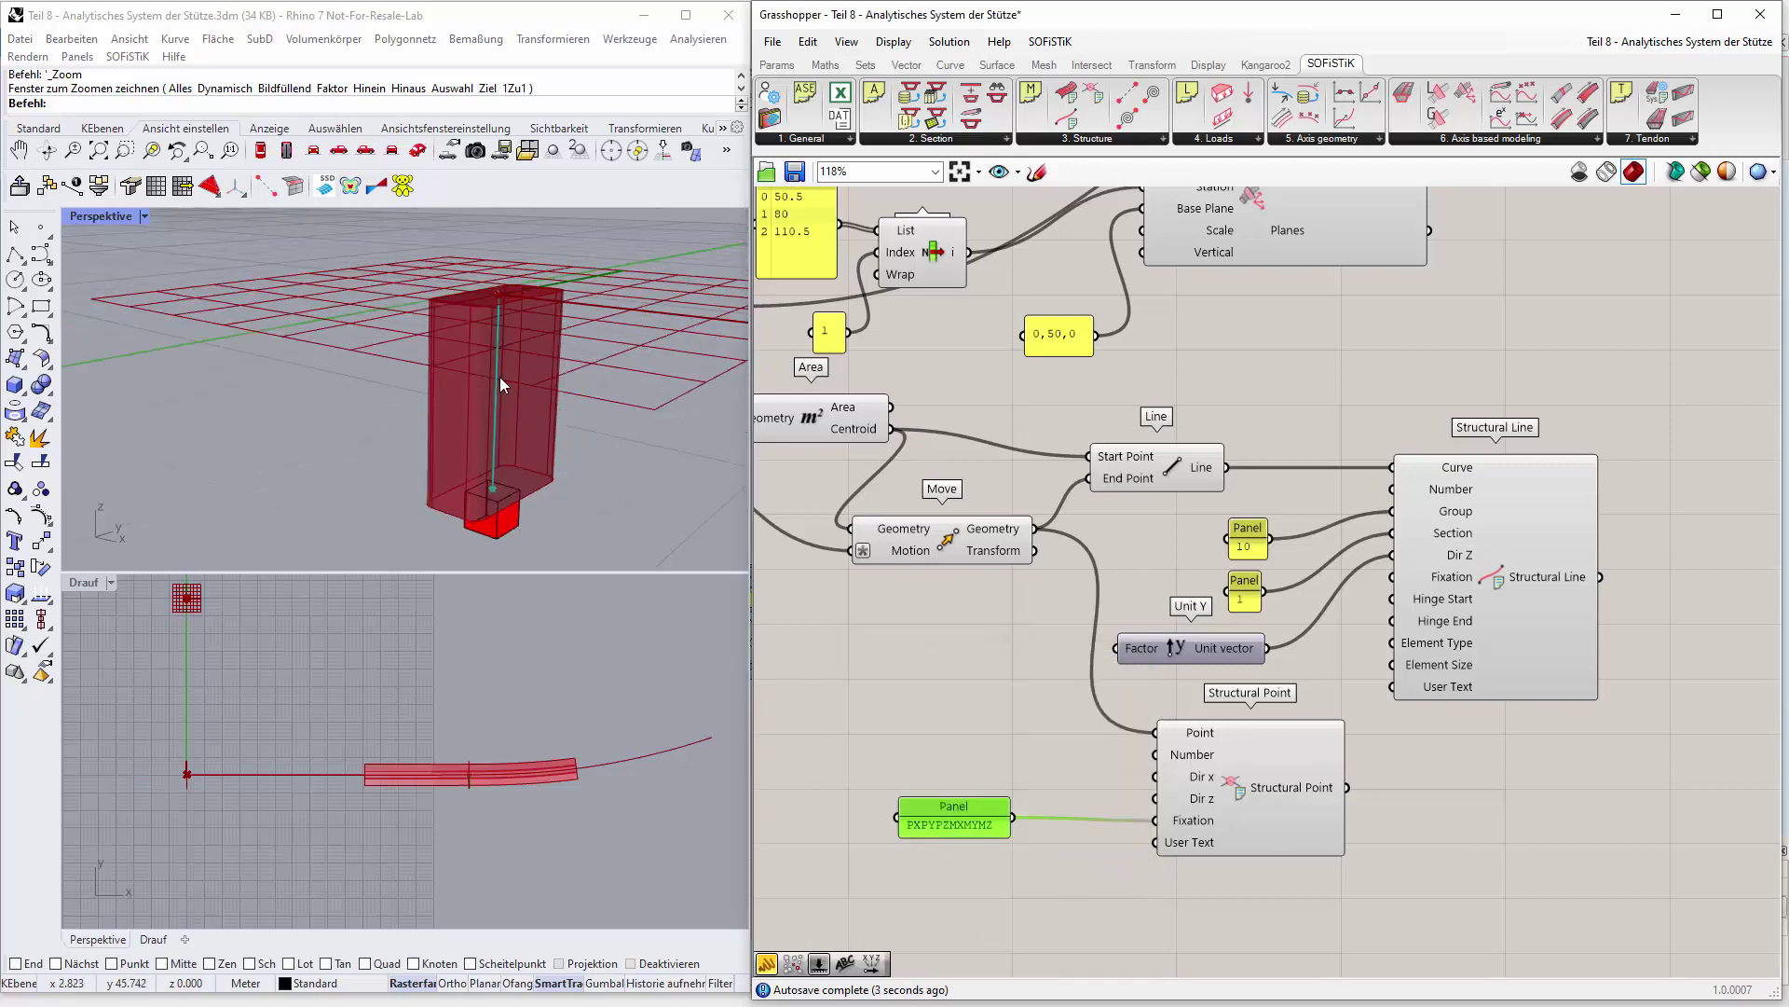
Compare the column's original and placed locations in Rhino, and add a Transform component beyond the Structural Line's output.
scroll(500, 377, "down", 5)
right_click_drag(596, 426, 299, 387, "shift")
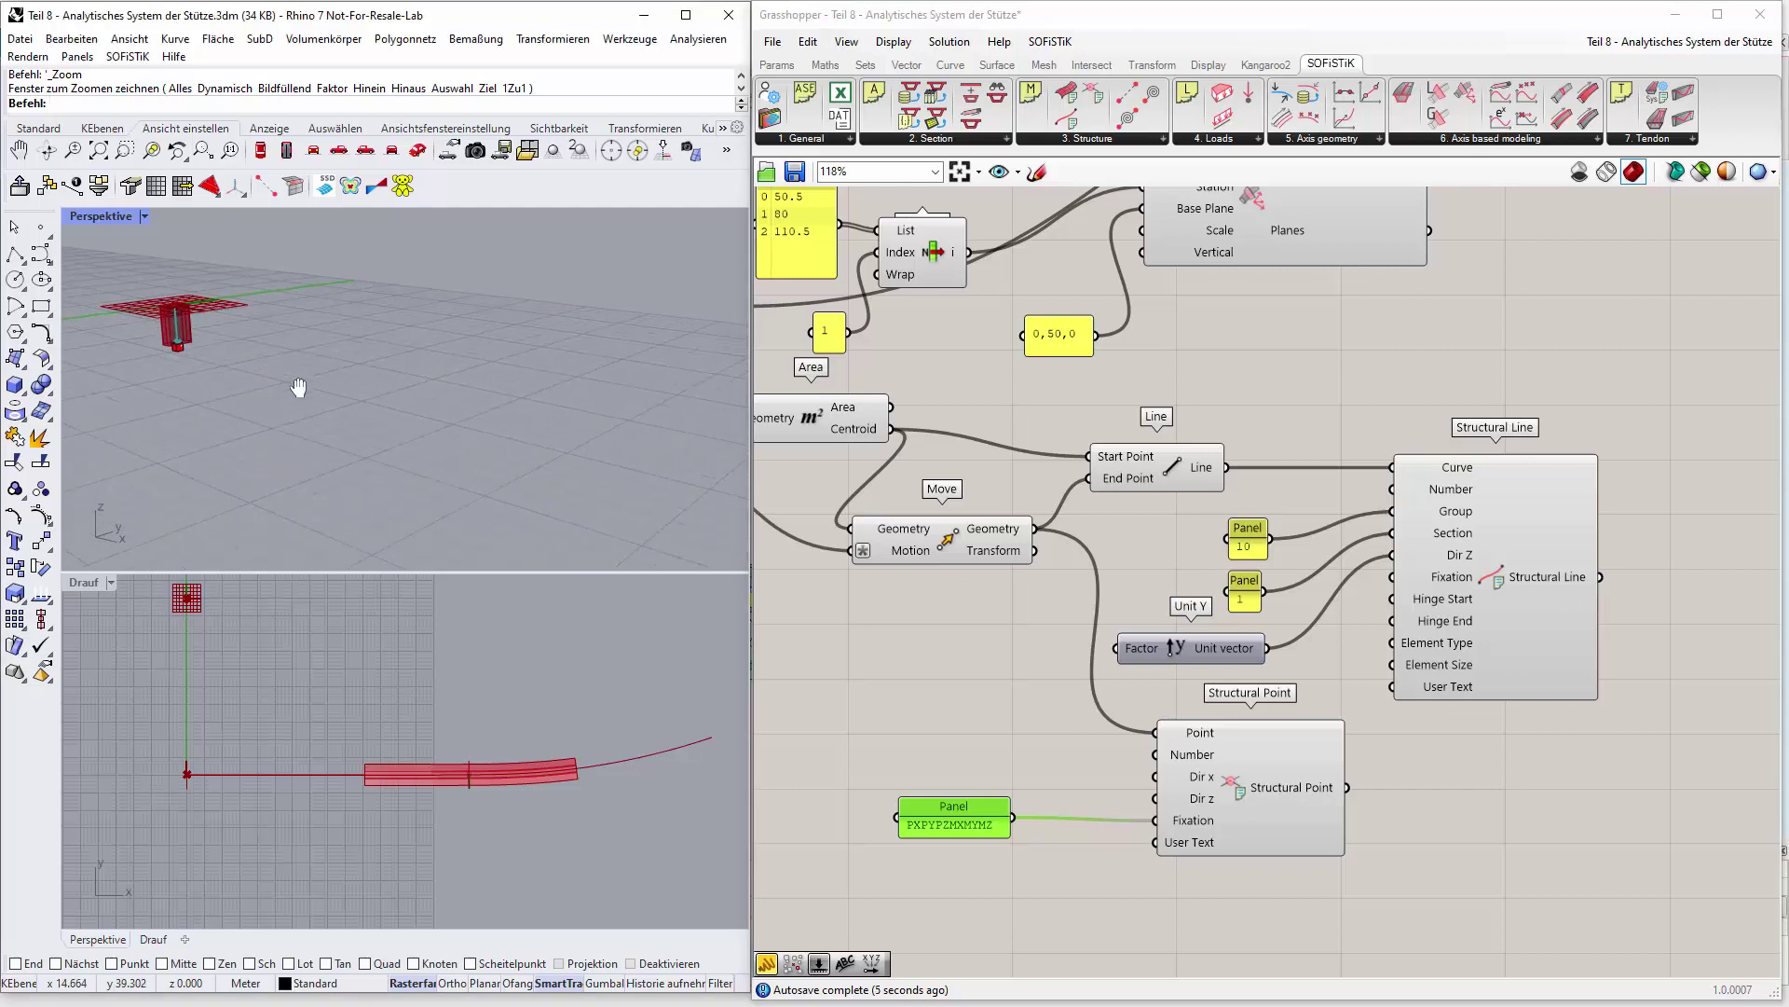
scroll(335, 399, "up", 4)
scroll(502, 434, "up", 2)
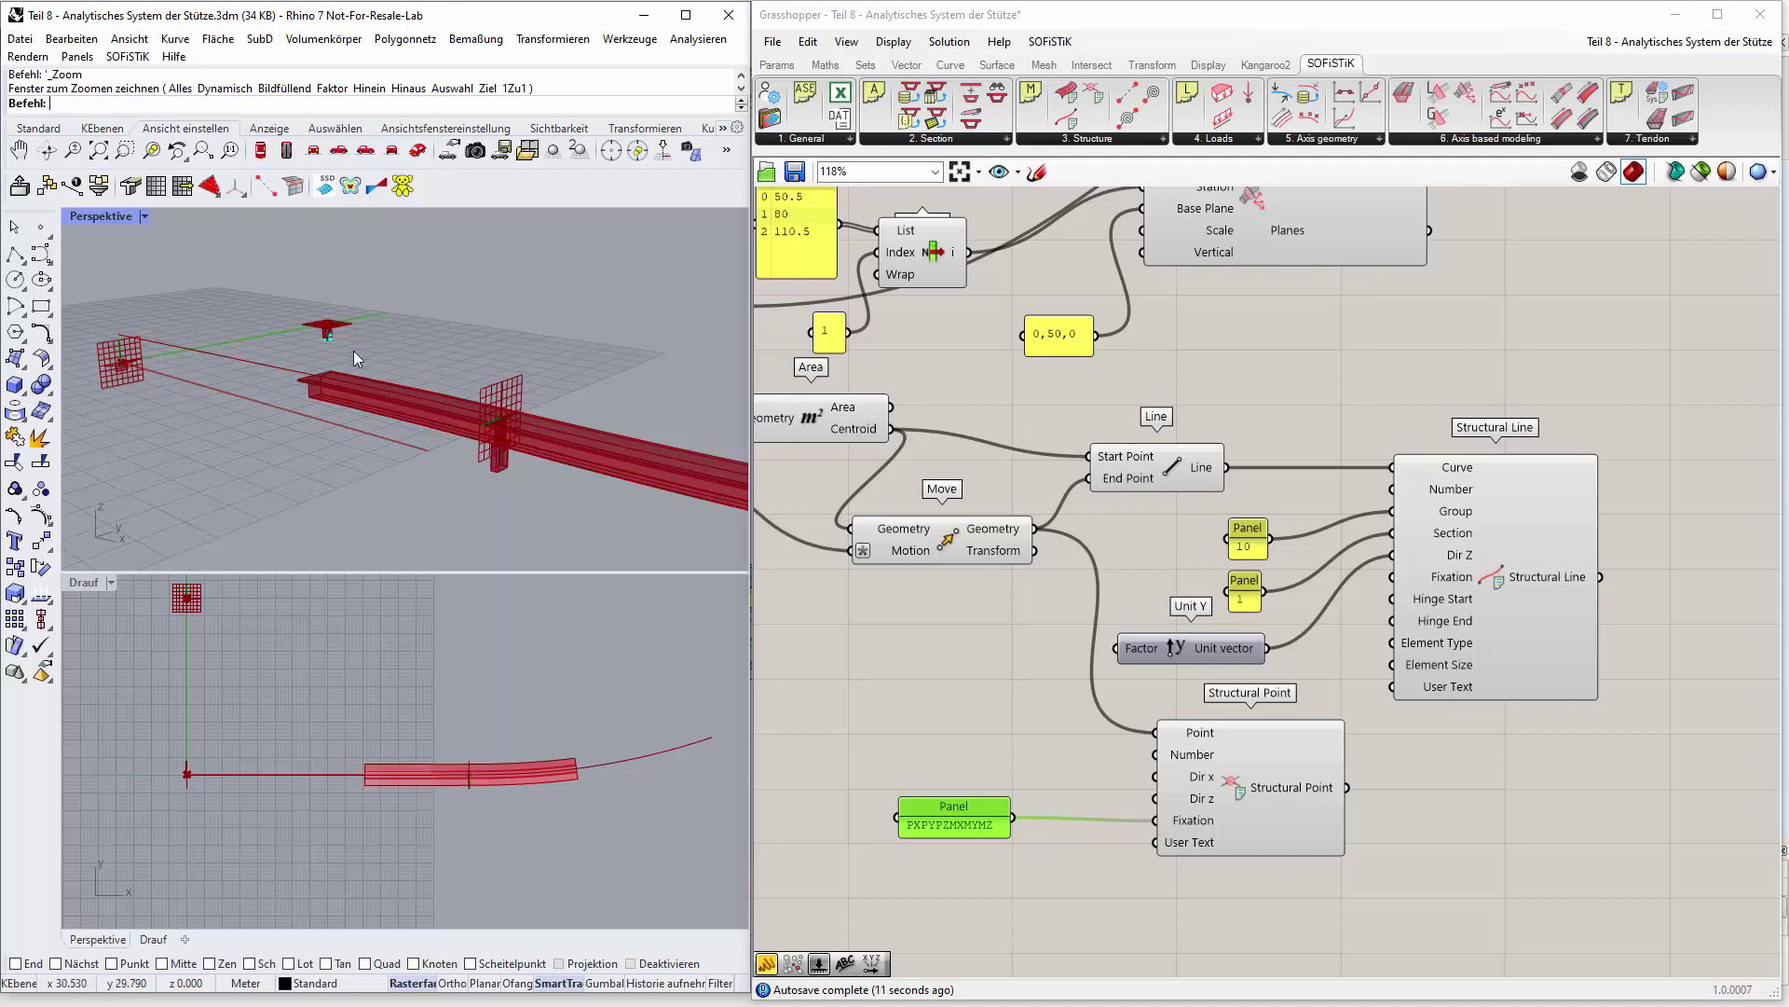
right_click_drag(355, 335, 442, 377)
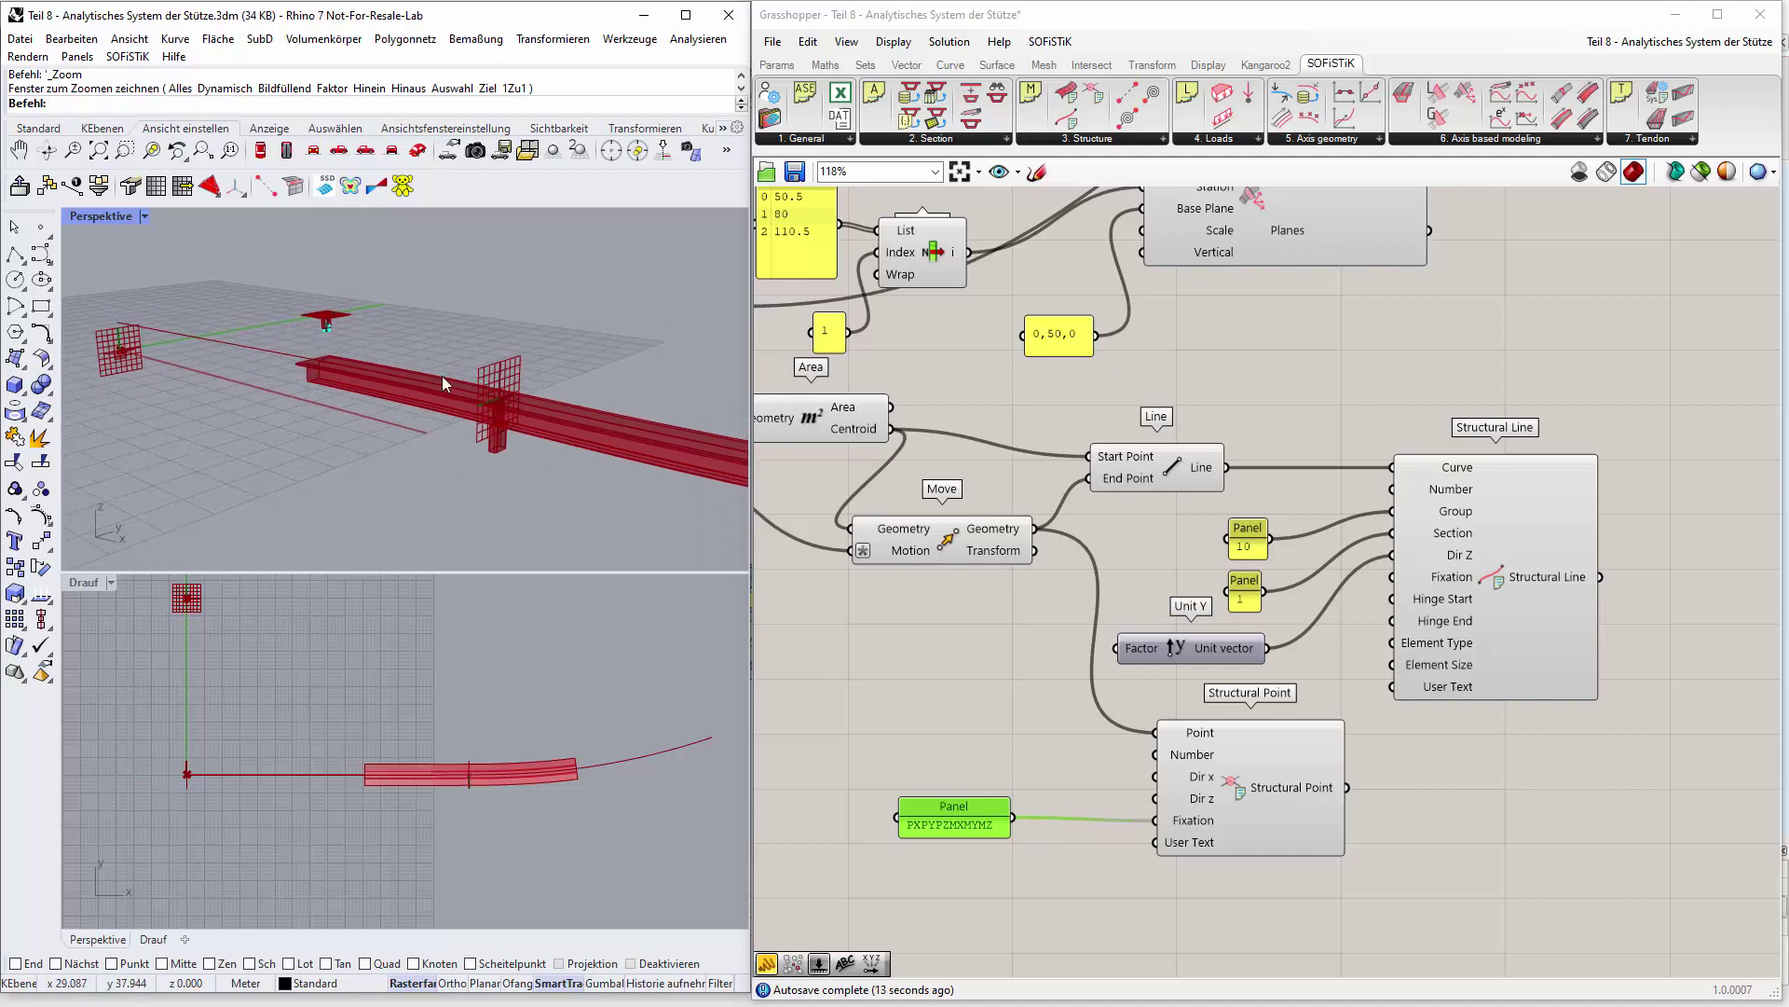
scroll(523, 440, "up", 2)
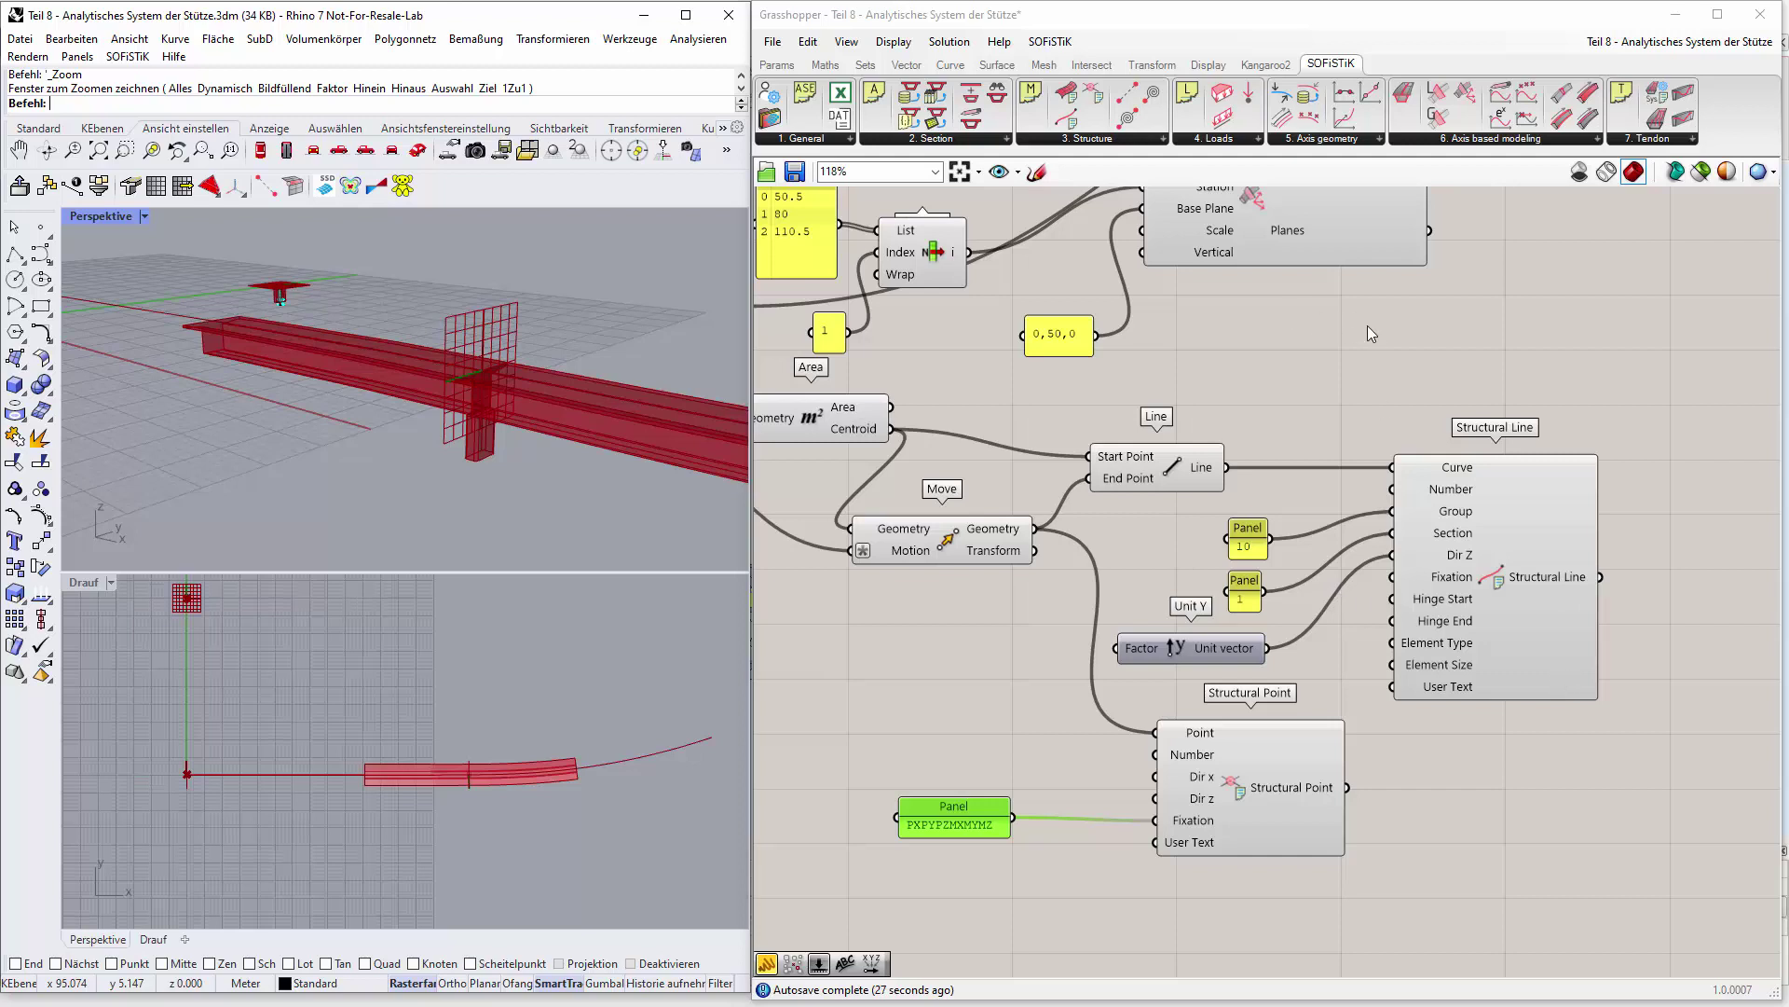
left_click(1153, 65)
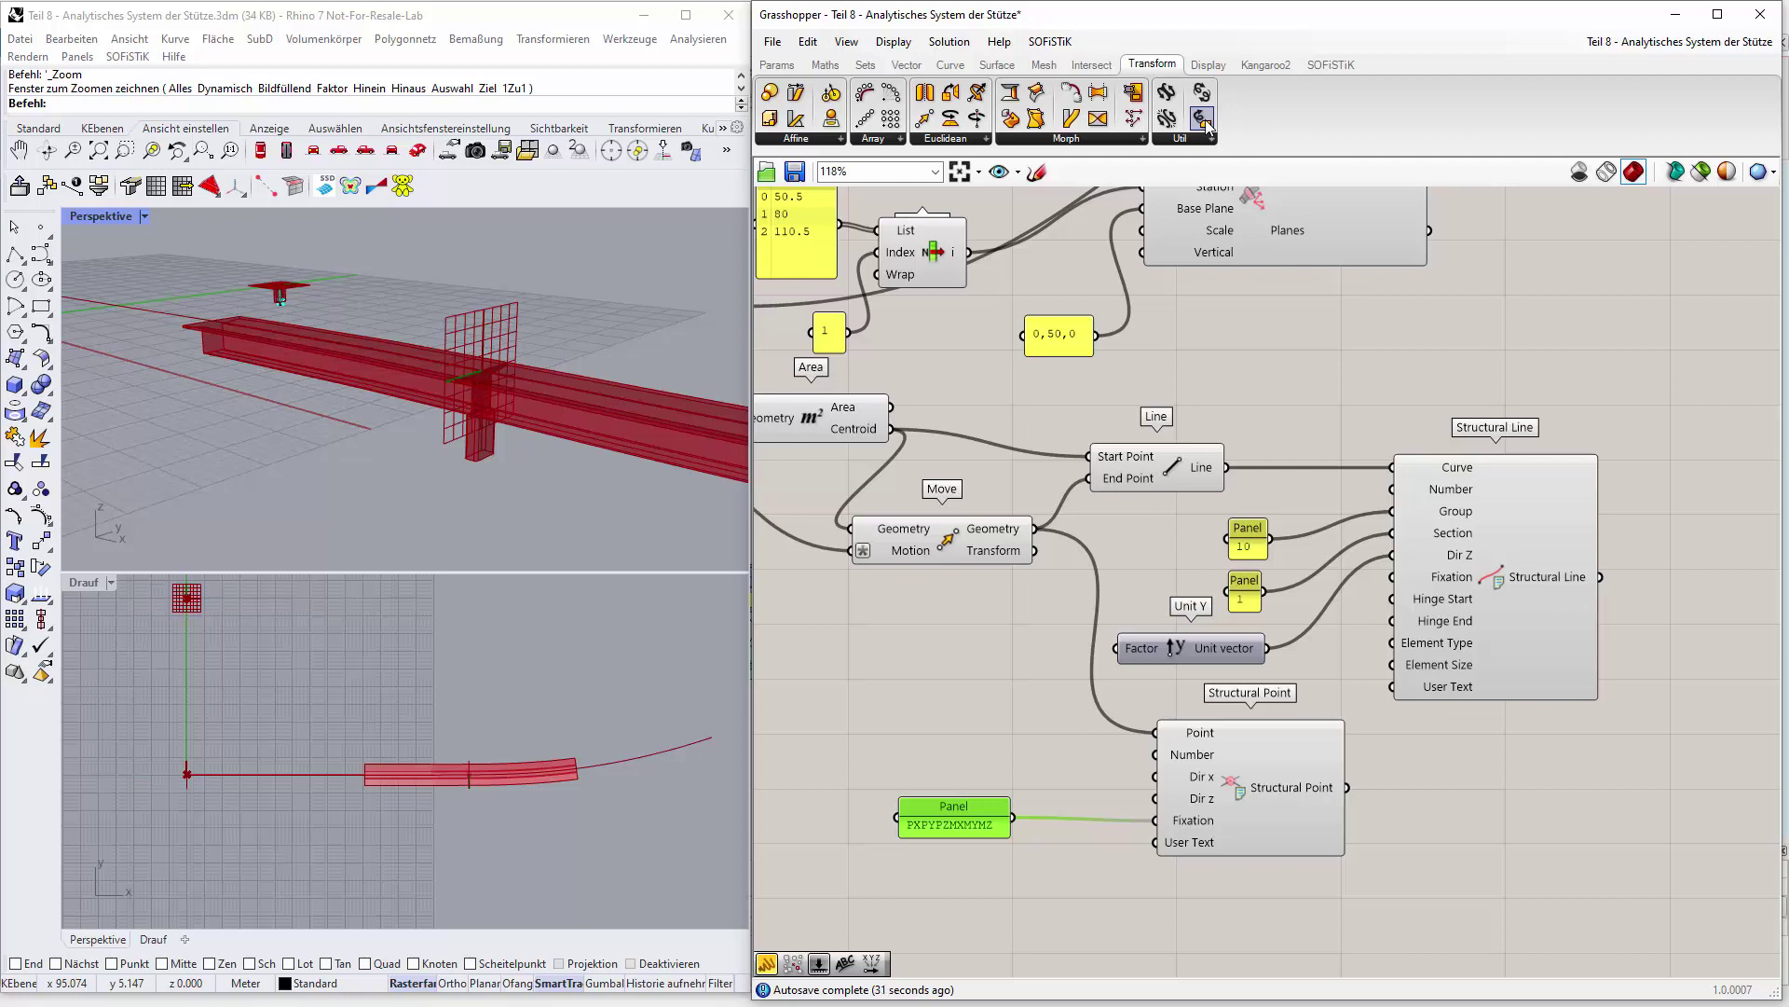
left_click_drag(1208, 127, 1736, 587)
left_click_drag(1736, 587, 1735, 588)
right_click_drag(1557, 755, 1314, 774)
left_click_drag(1471, 582, 1613, 573)
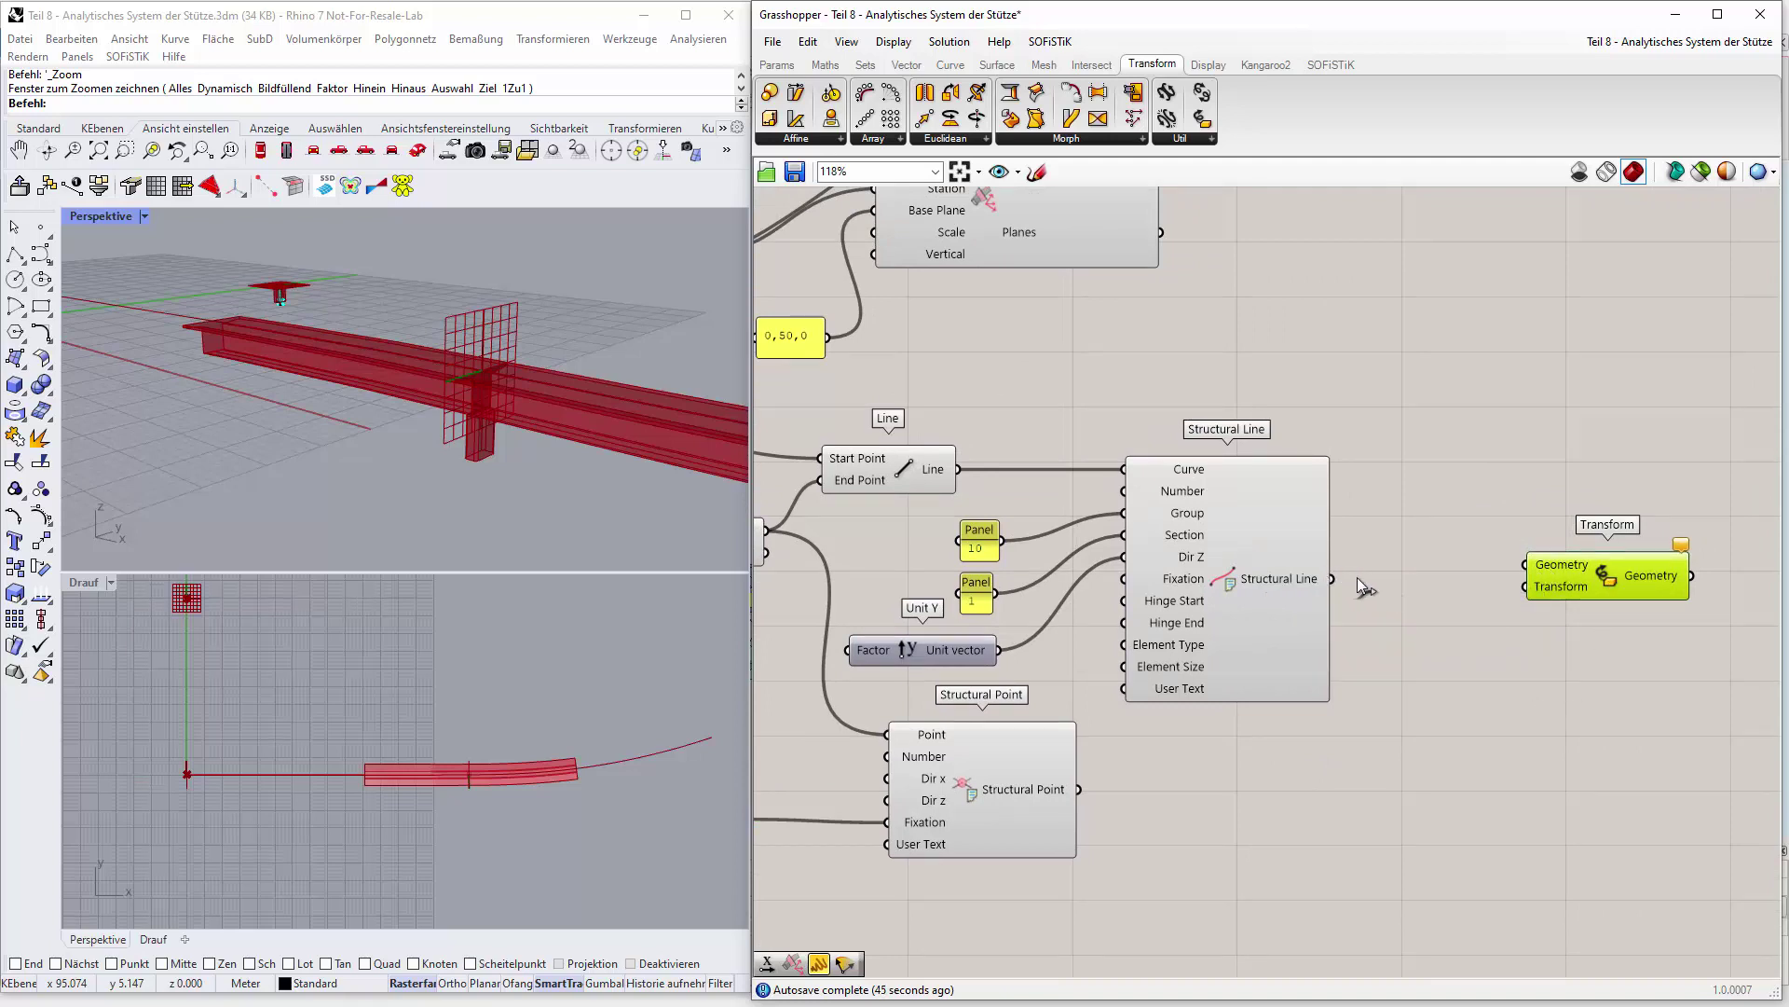
Connect the Structural Line and Structural Point outputs to the new Transform's Geometry input and Placement Transformations to its Transform input.
left_click_drag(1361, 586, 1534, 572)
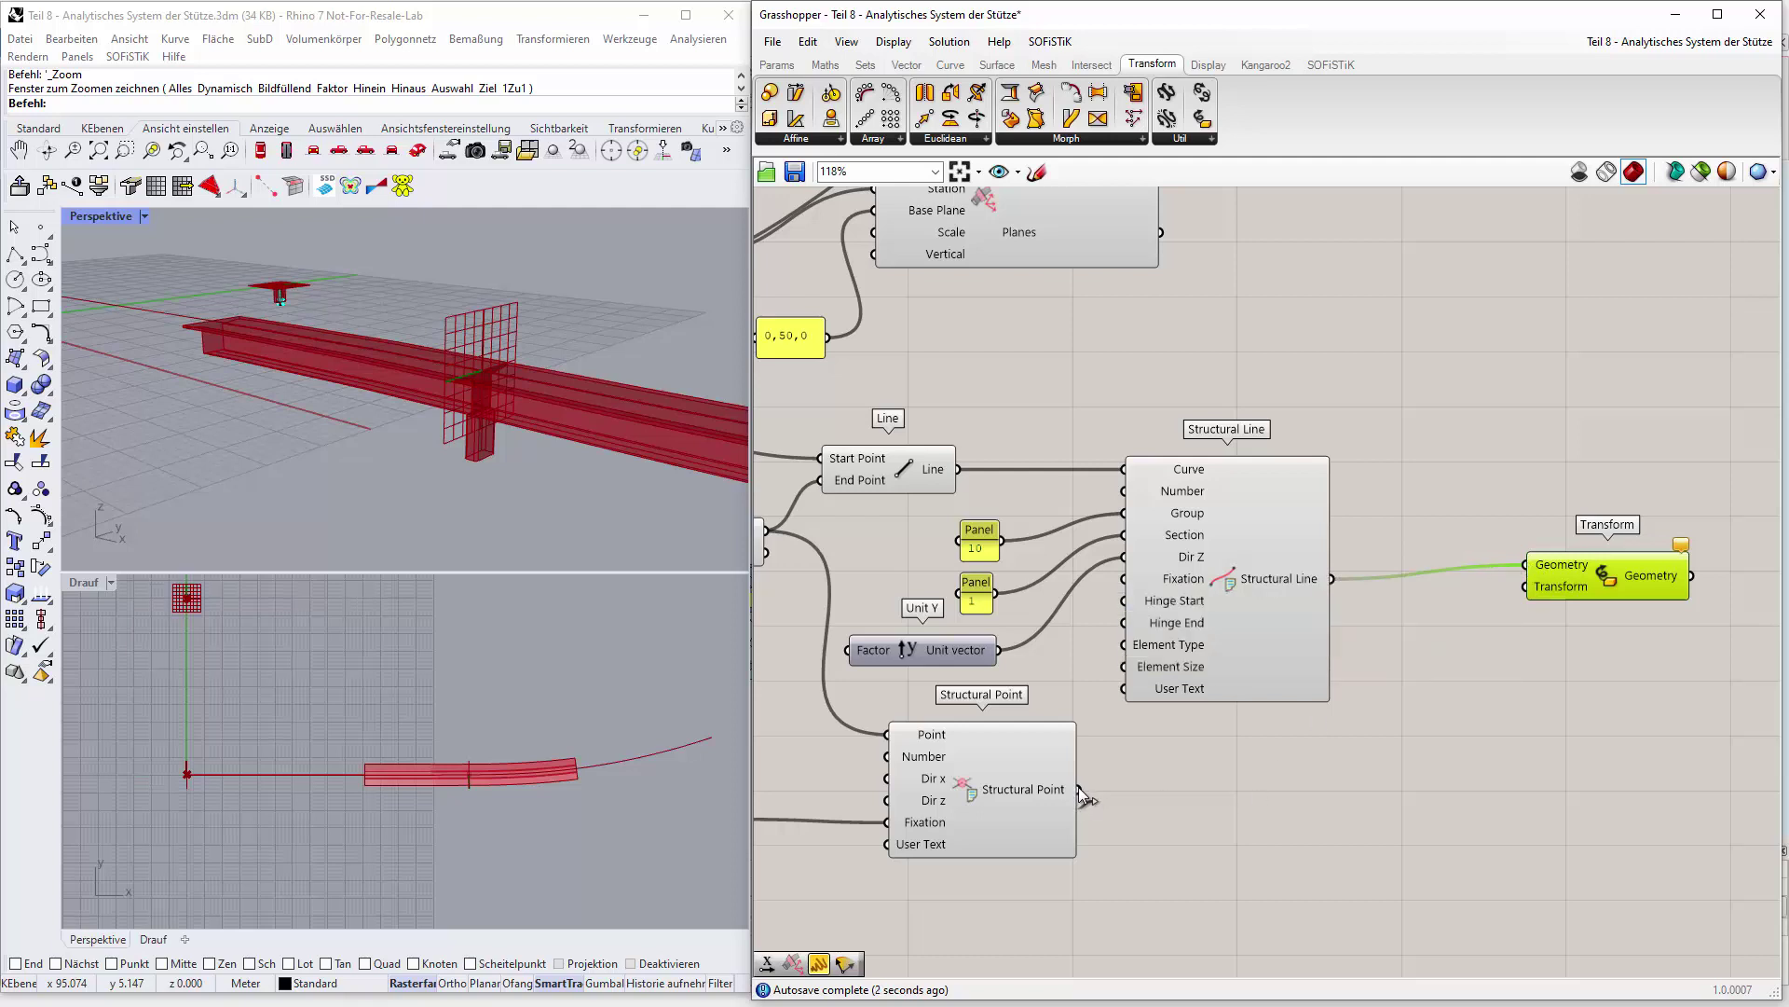
left_click_drag(1078, 791, 1528, 566)
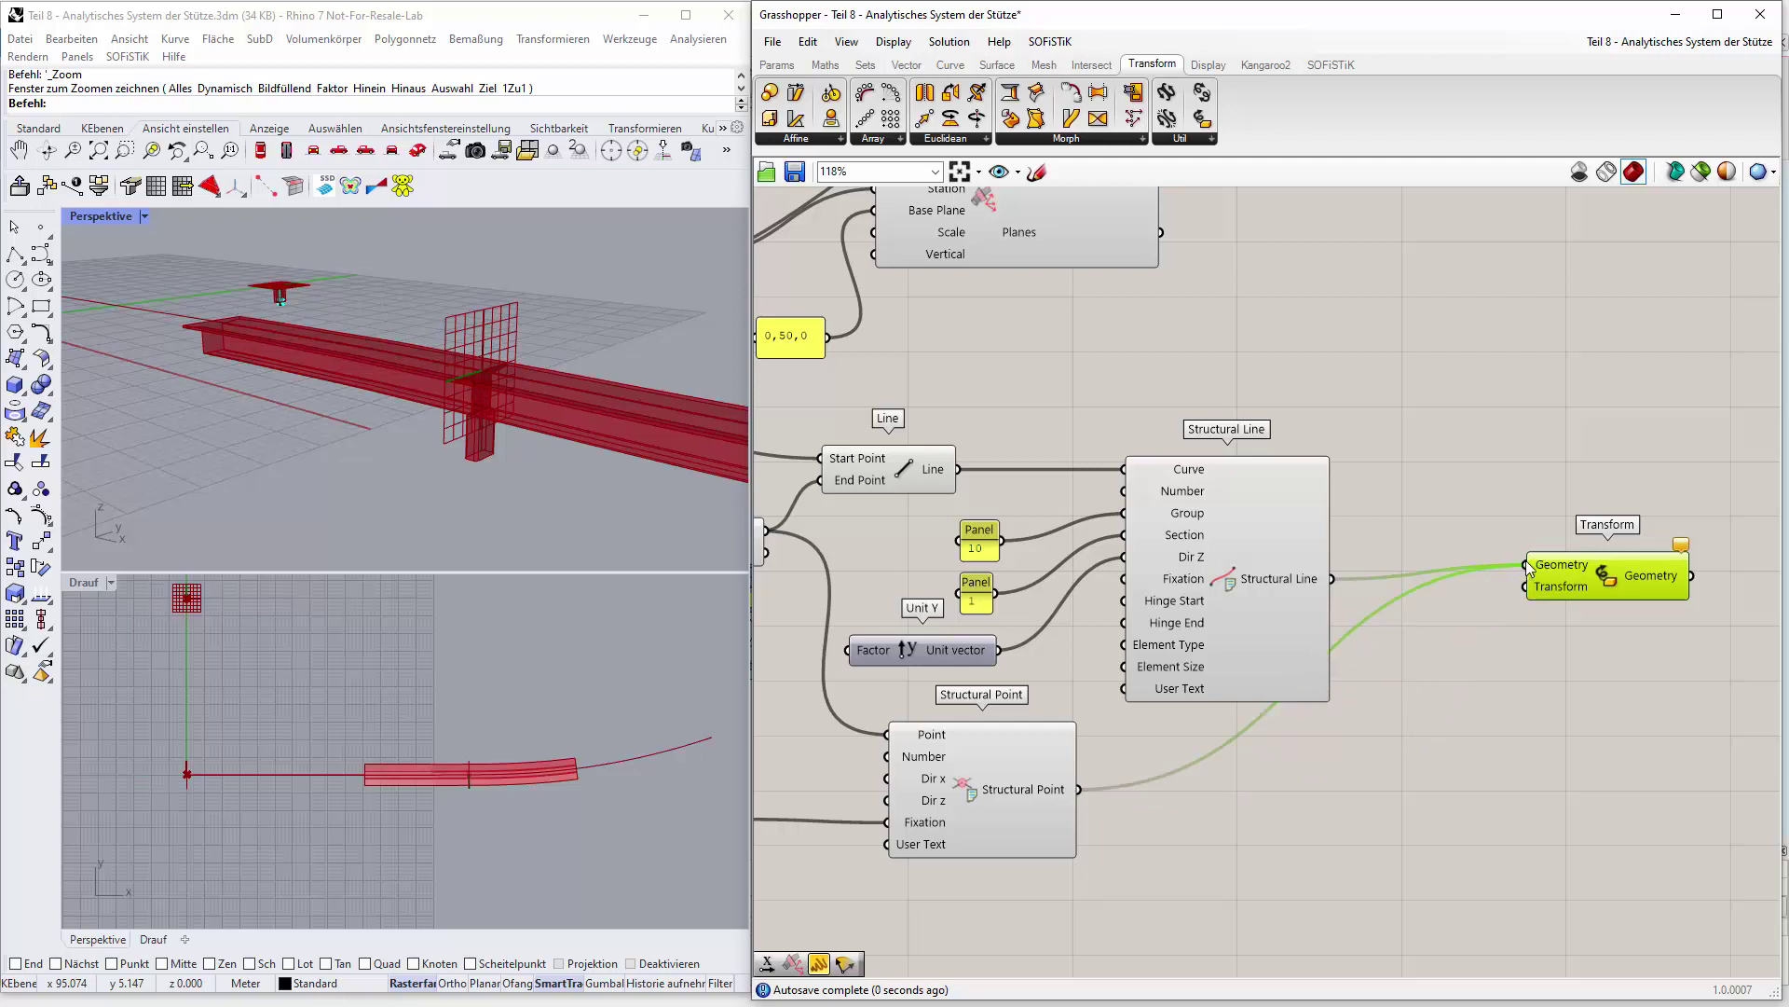
left_click_drag(1585, 585, 1594, 599)
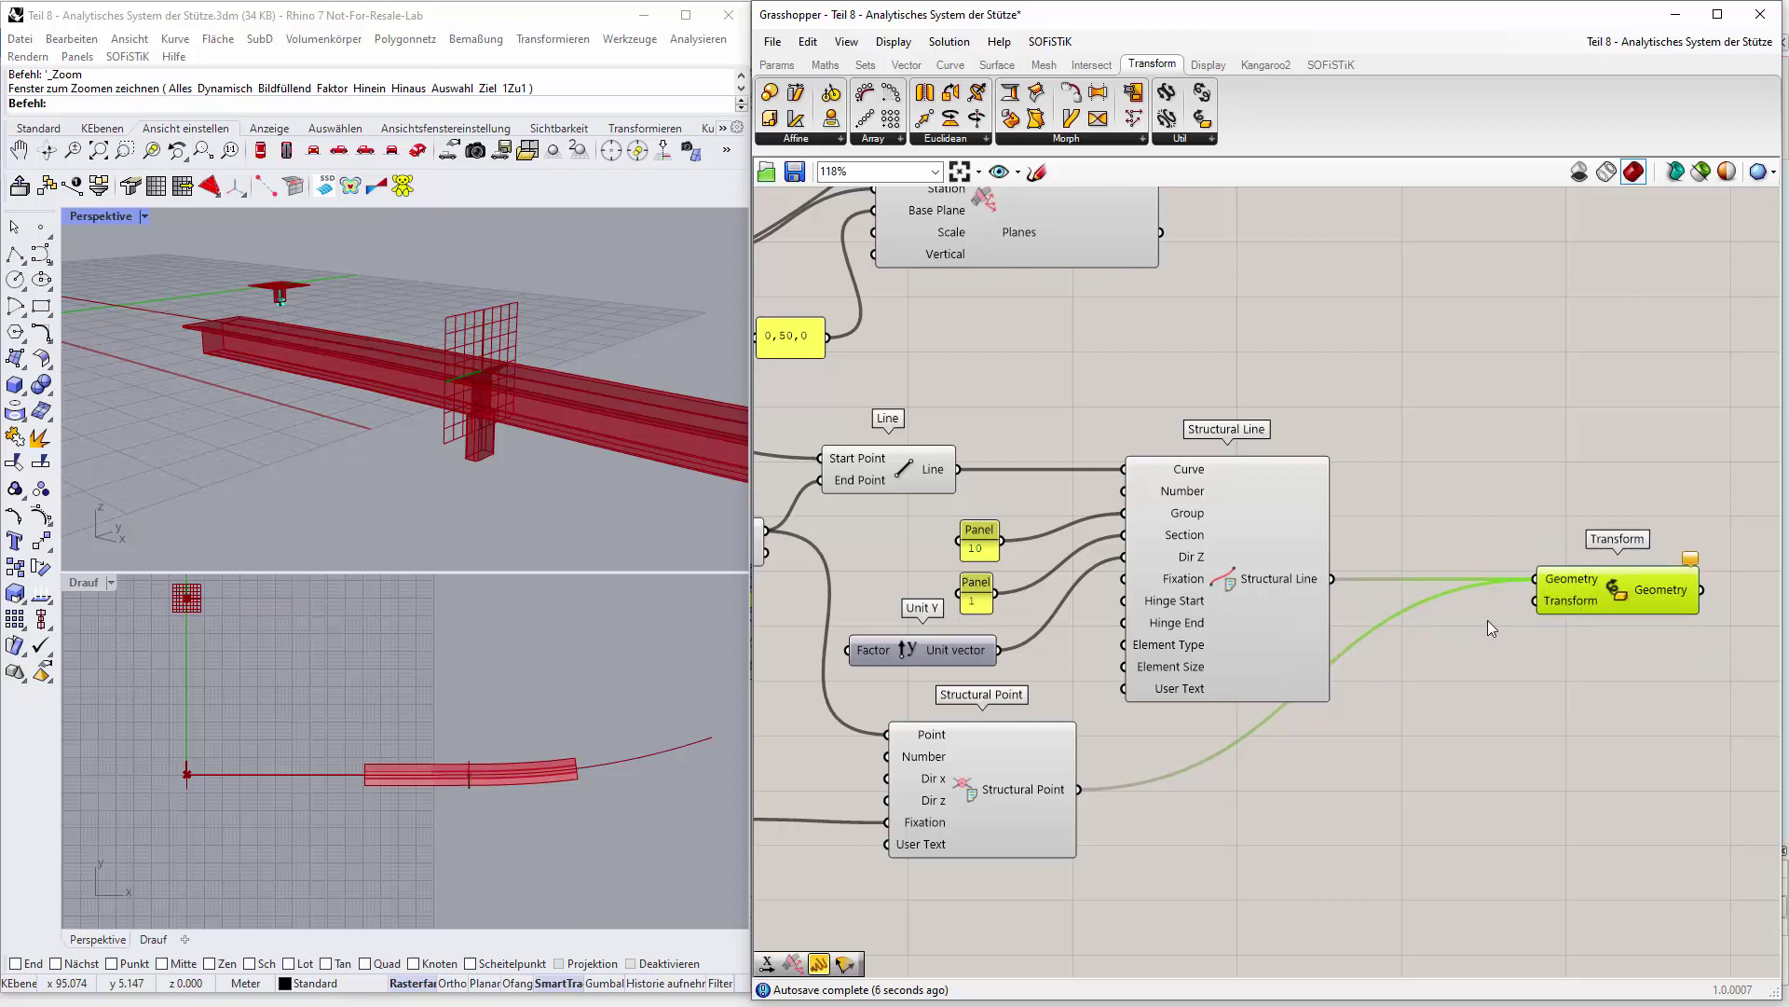
right_click_drag(1464, 424, 1425, 582)
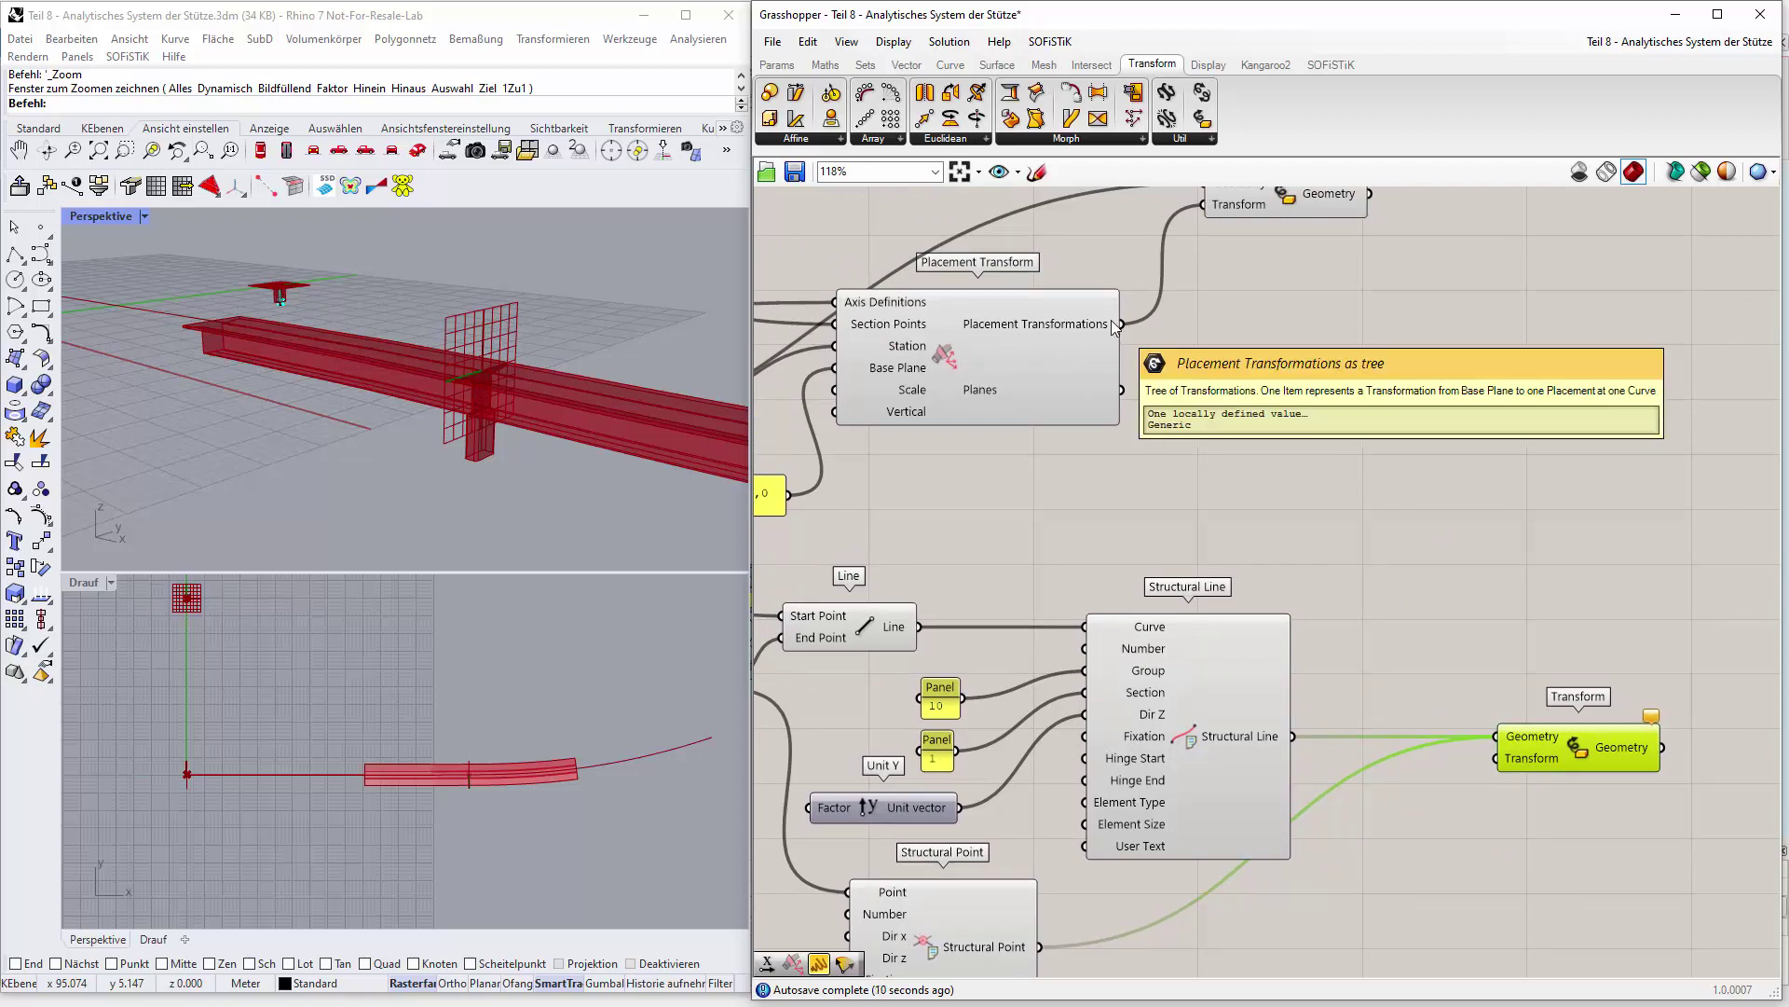
left_click_drag(1123, 325, 1496, 760)
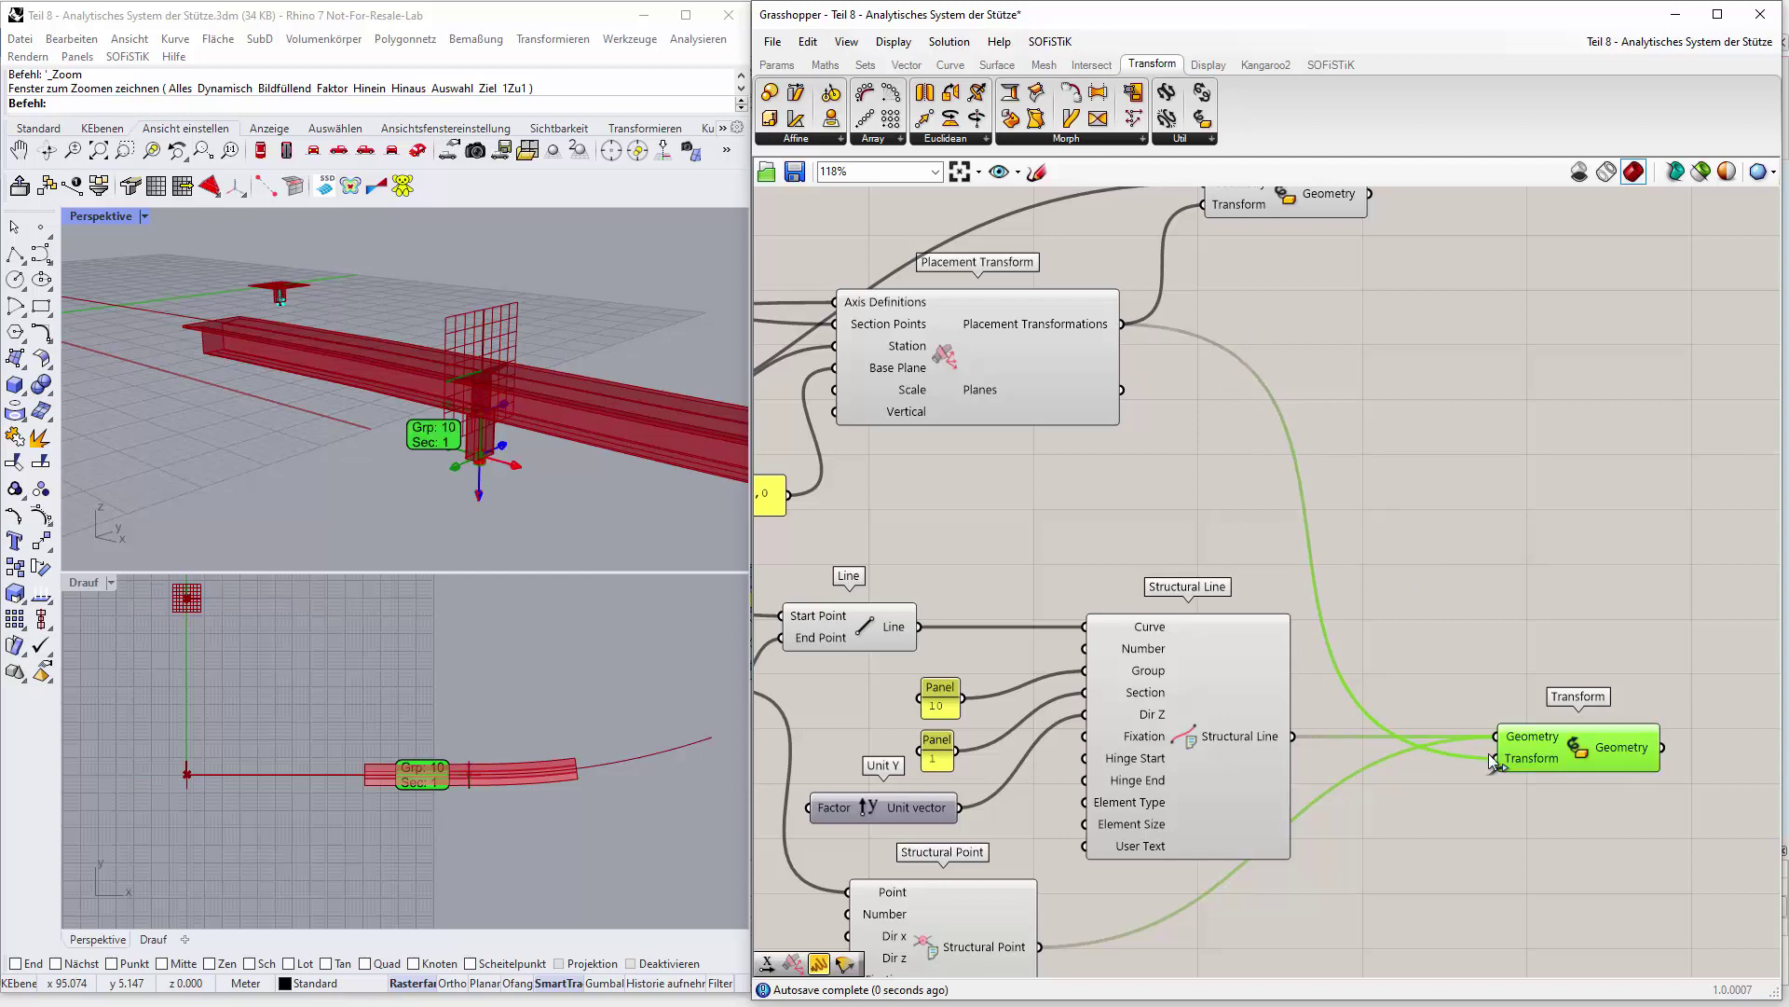
Examine the transformed structural line and support point at the column beneath the bridge, including their local axes.
scroll(478, 429, "up", 5)
scroll(477, 425, "up", 2)
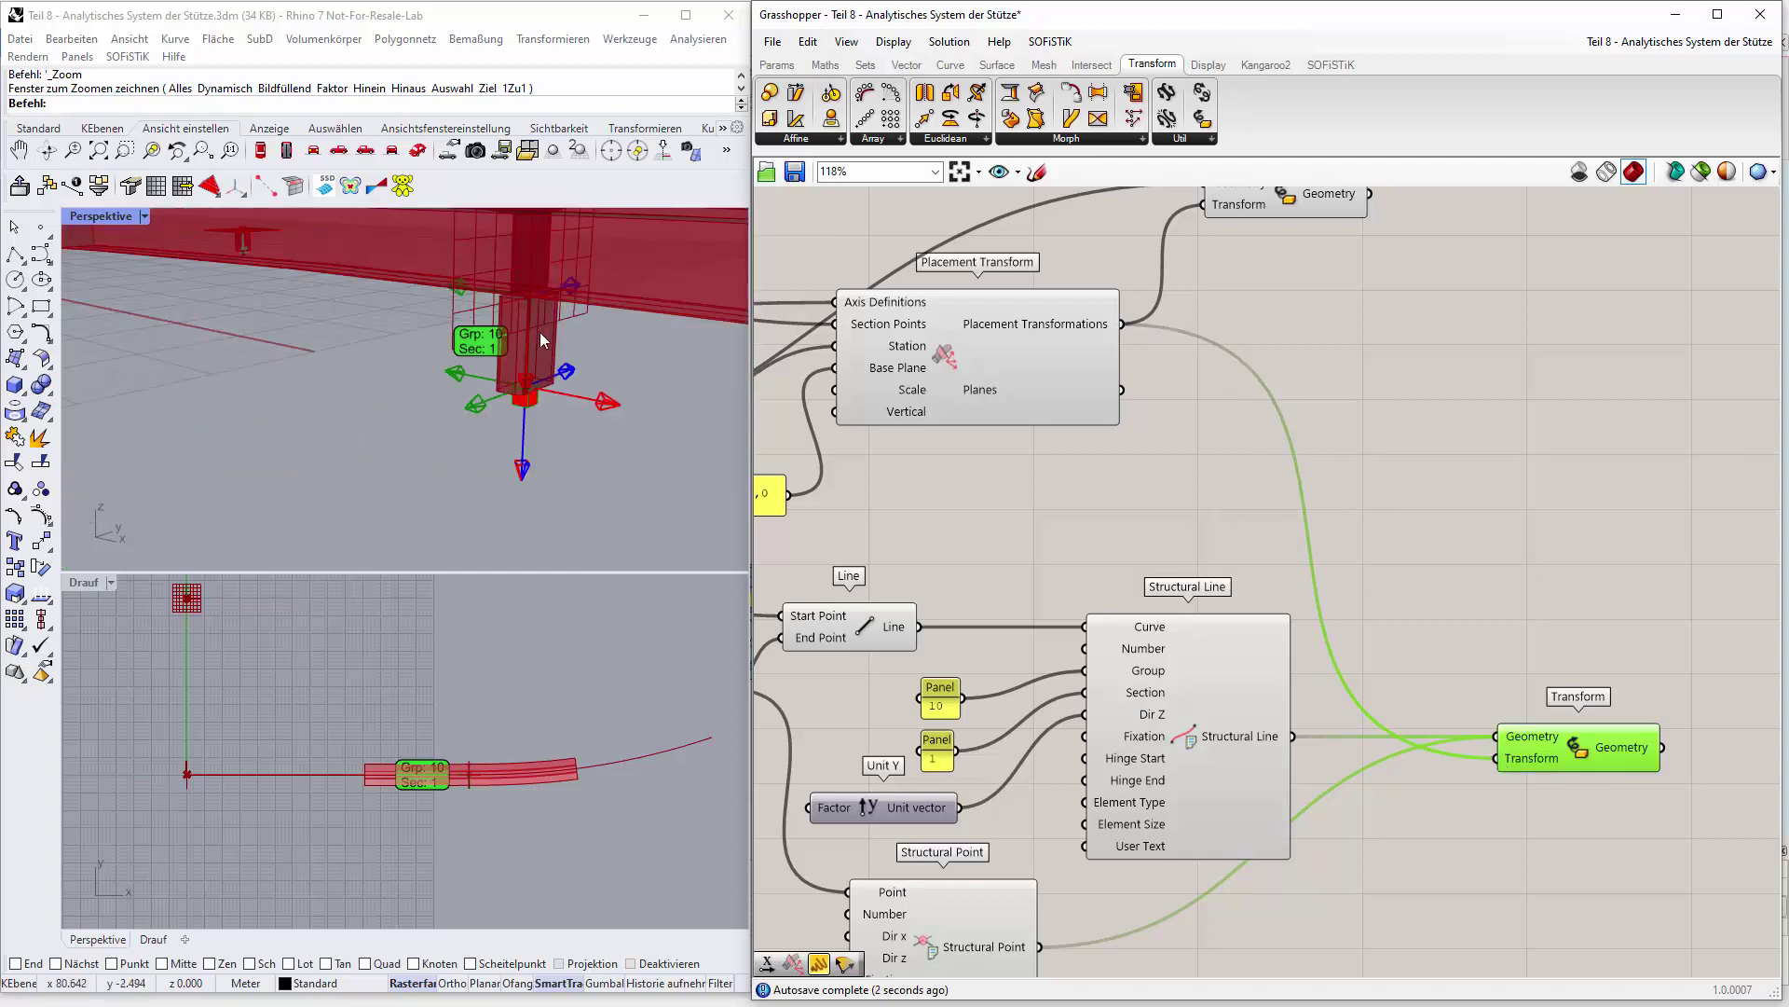
scroll(587, 303, "up", 3)
scroll(587, 310, "down", 3)
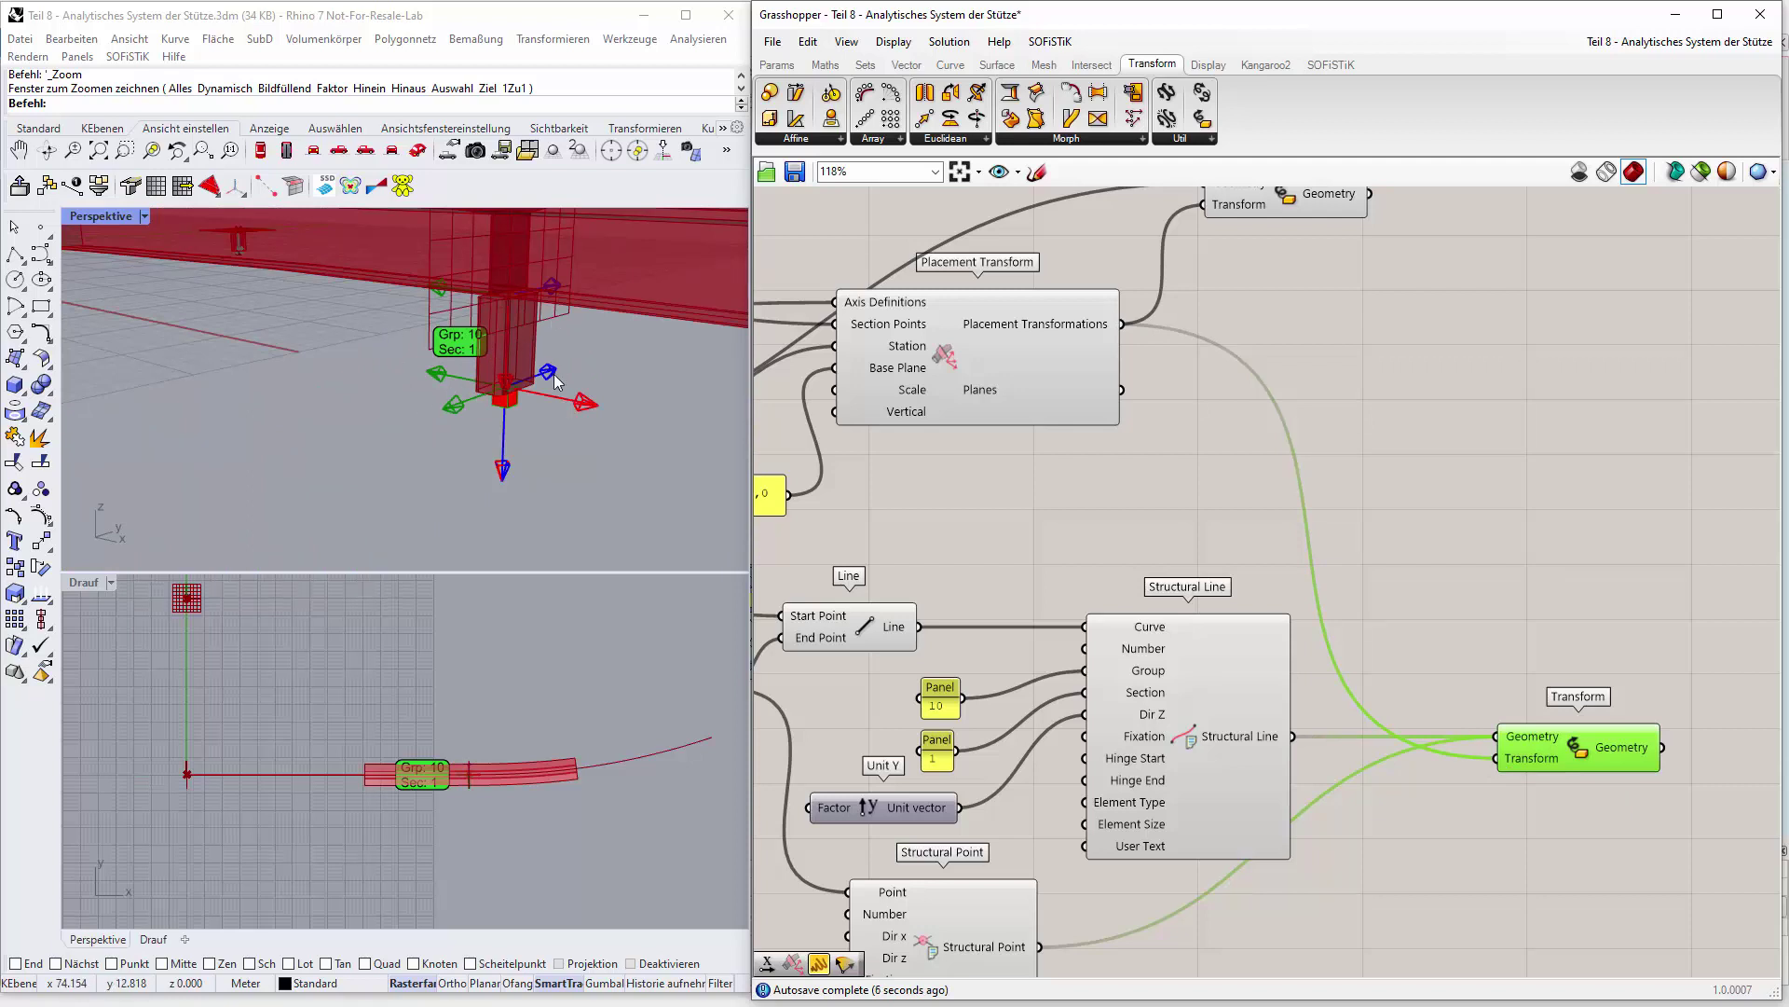
left_click(1536, 546)
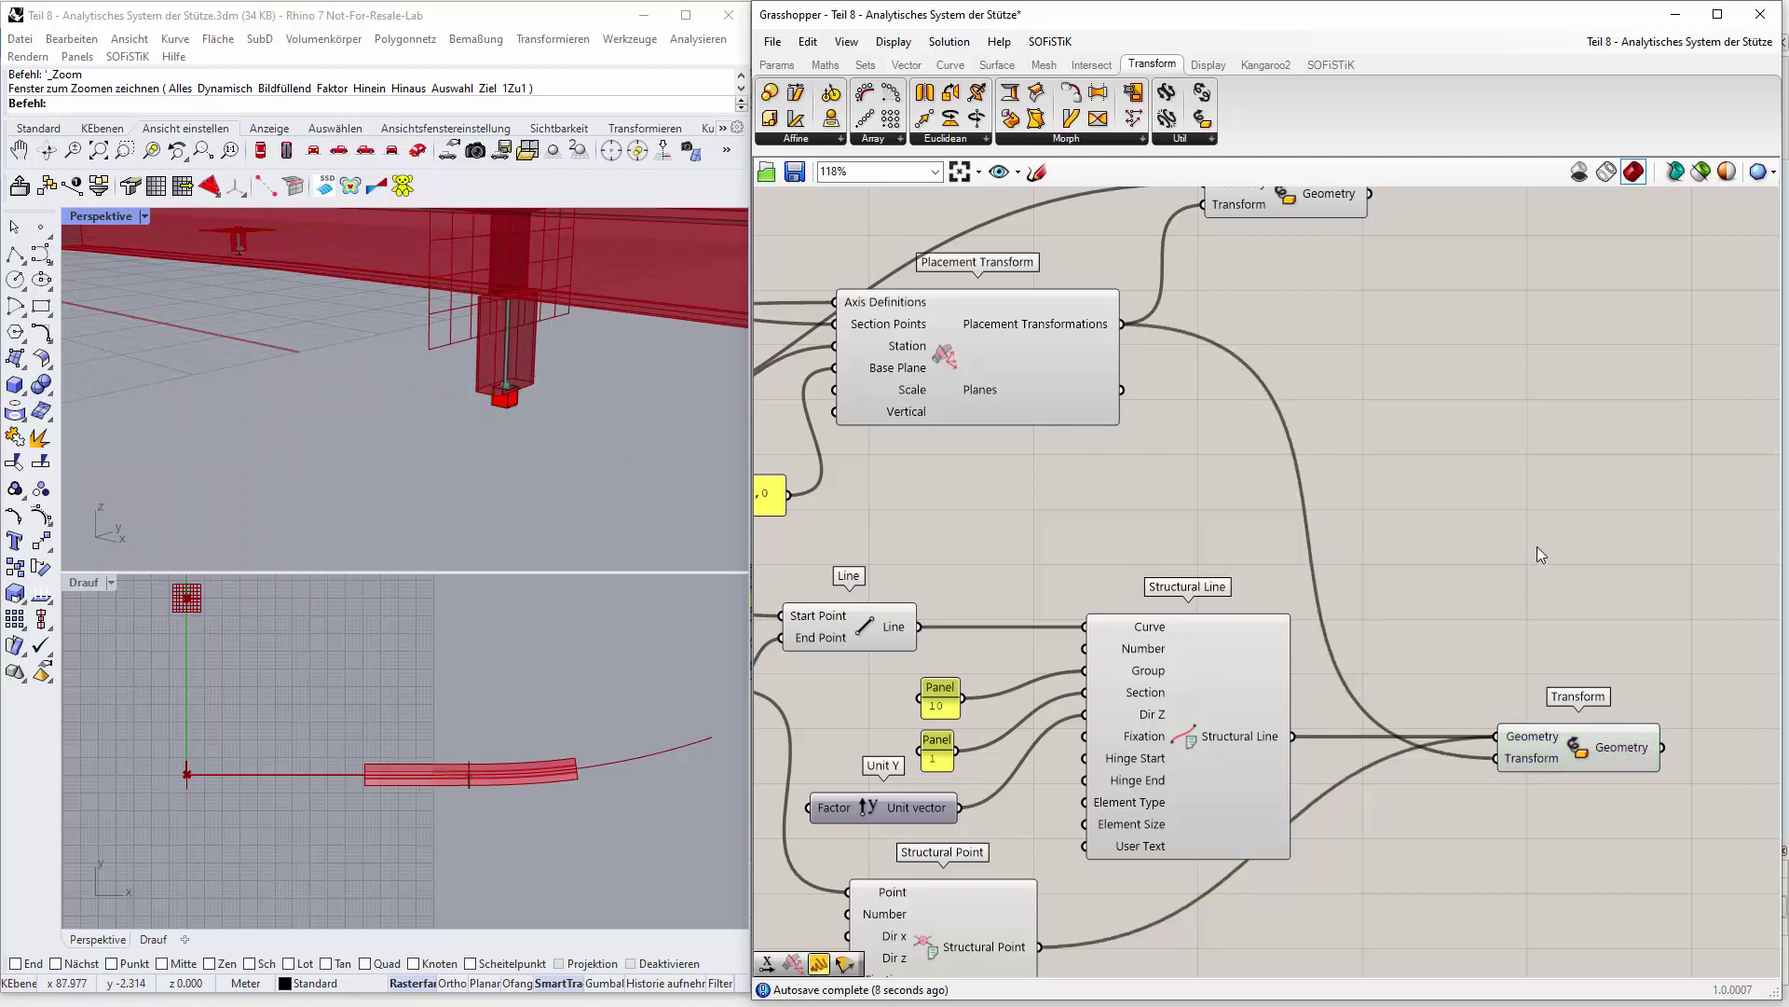
left_click(1558, 753)
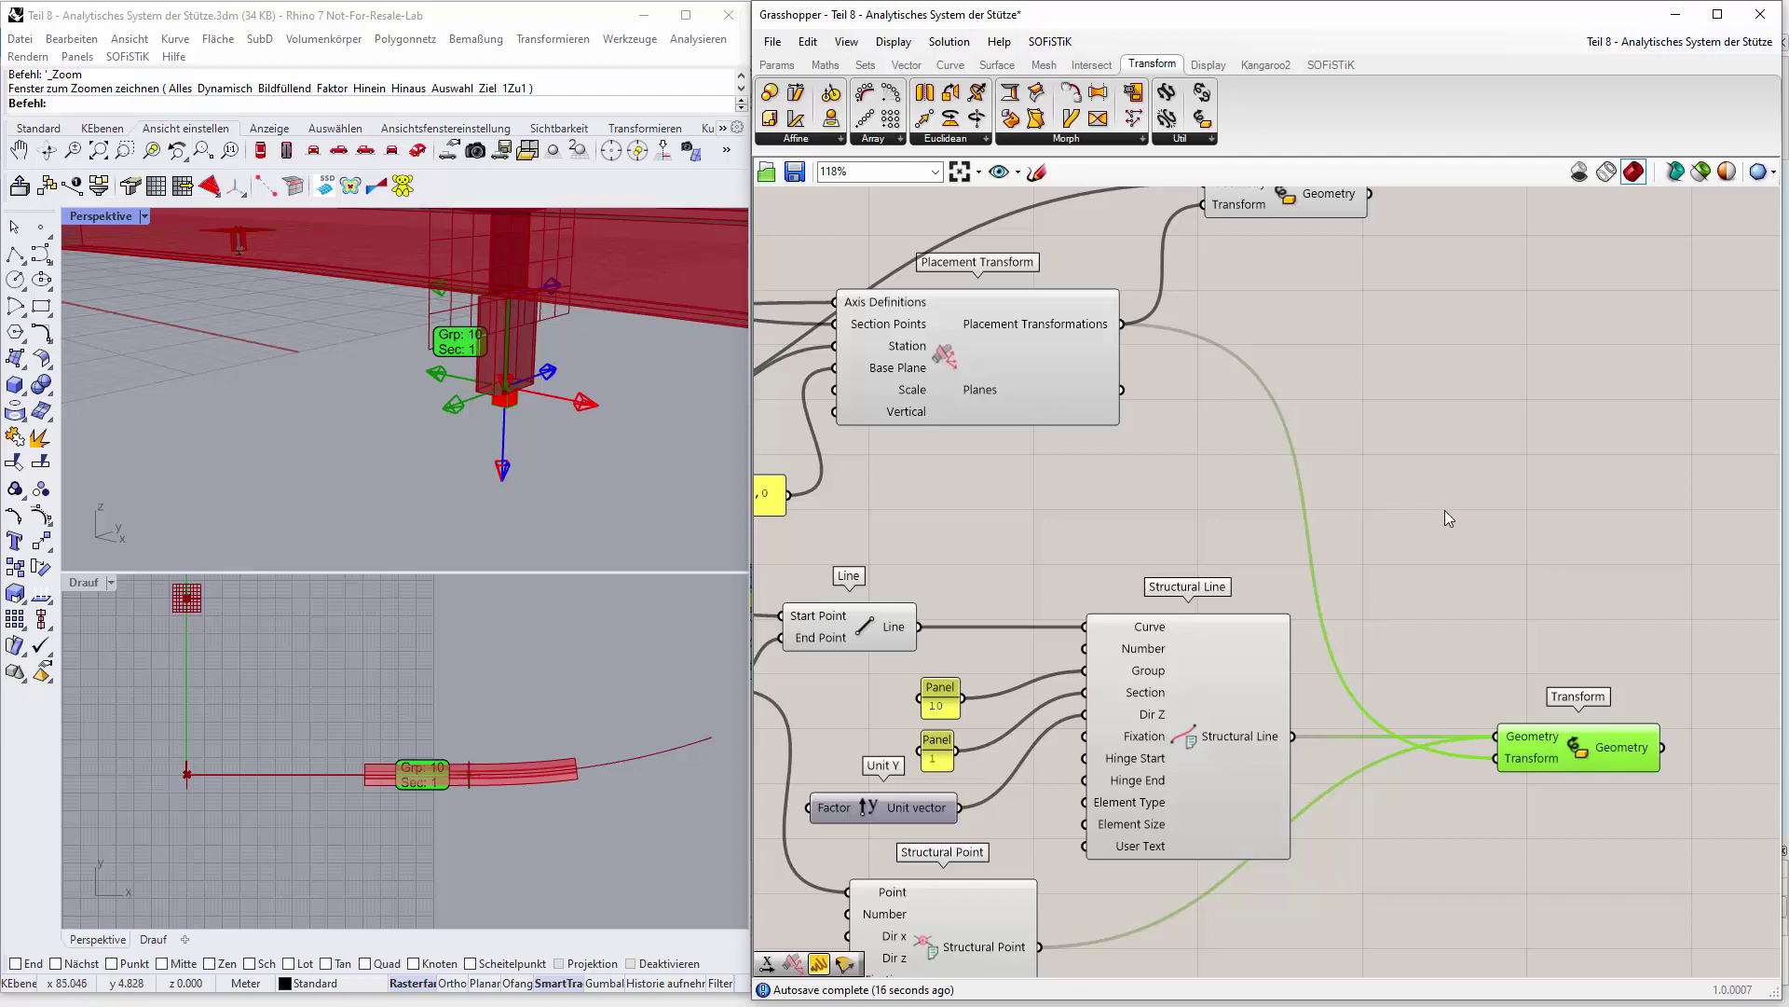
scroll(1454, 503, "down", 3)
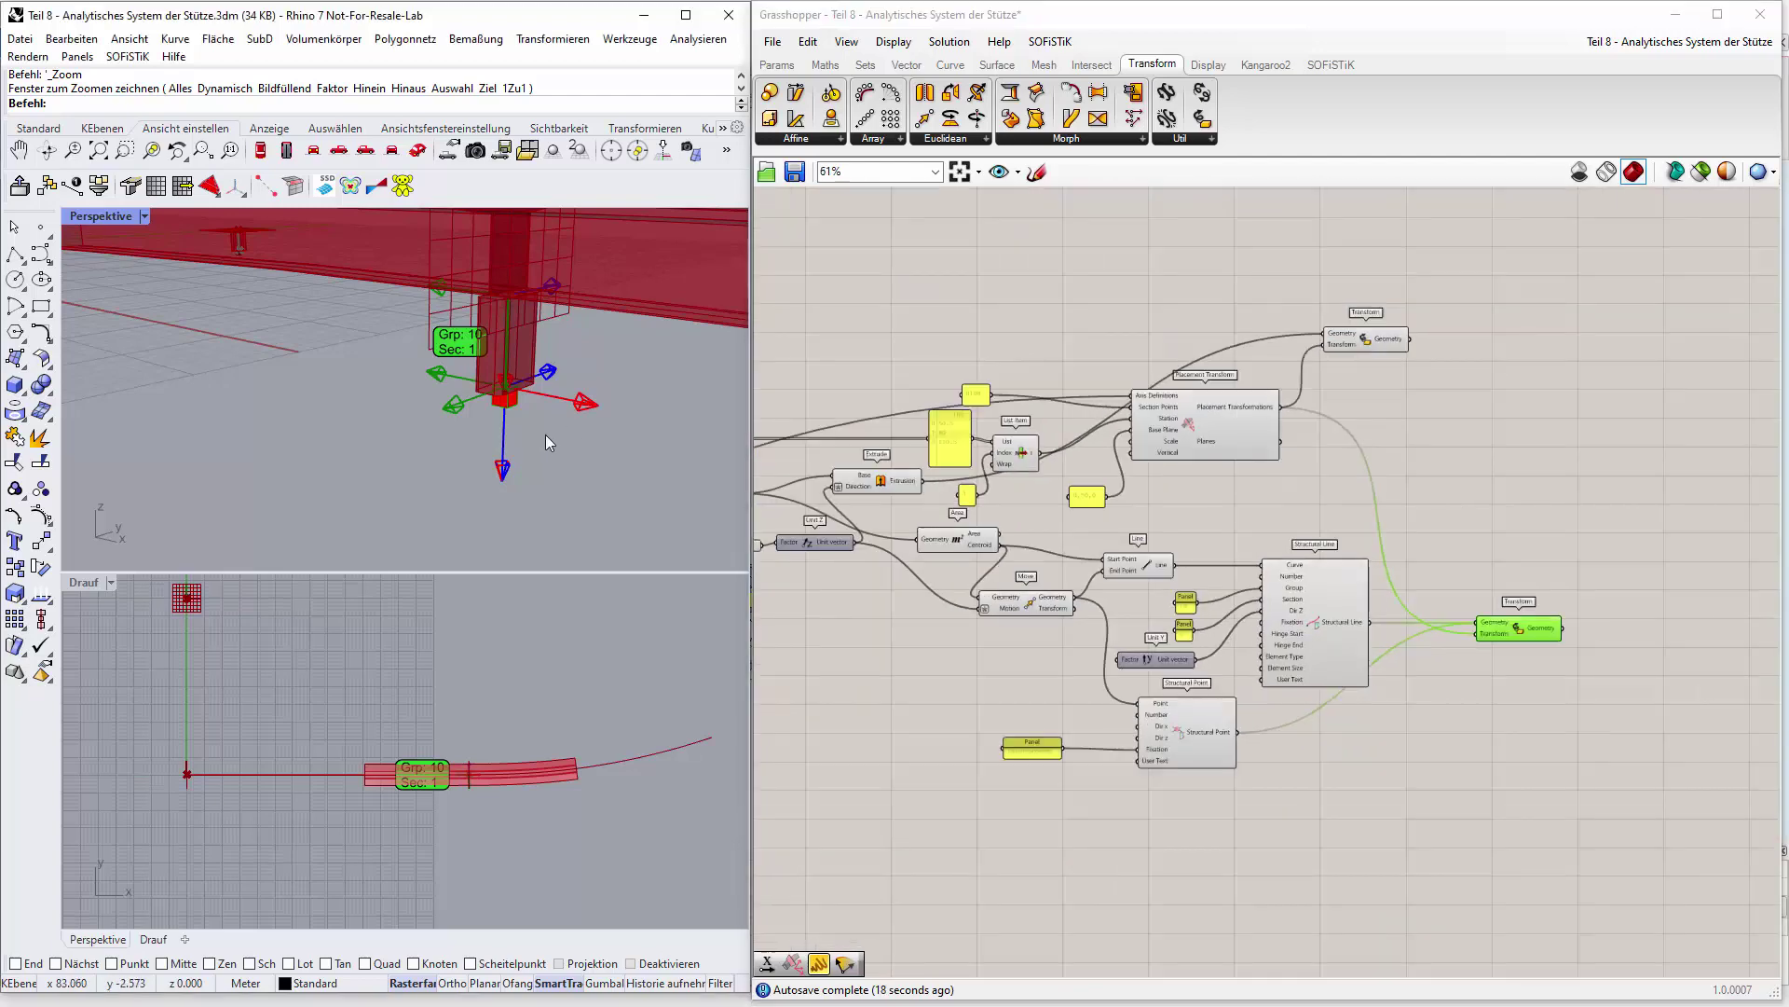
left_click(1426, 411)
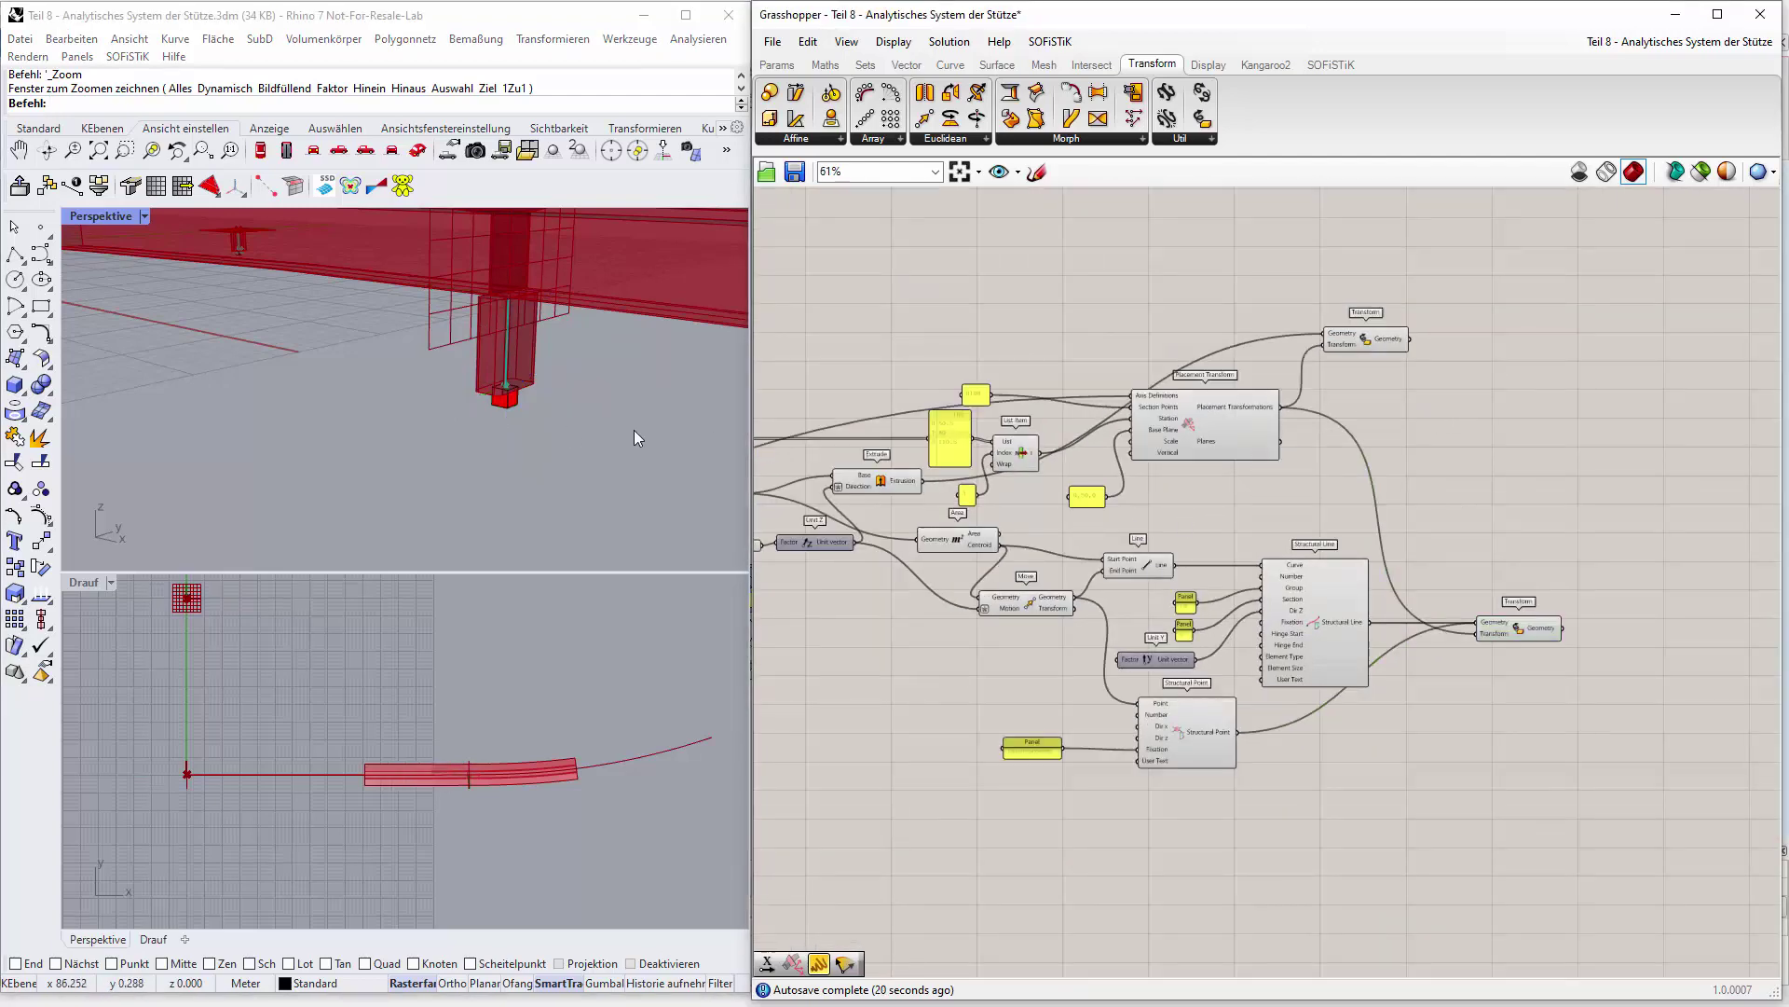
scroll(562, 438, "down", 3)
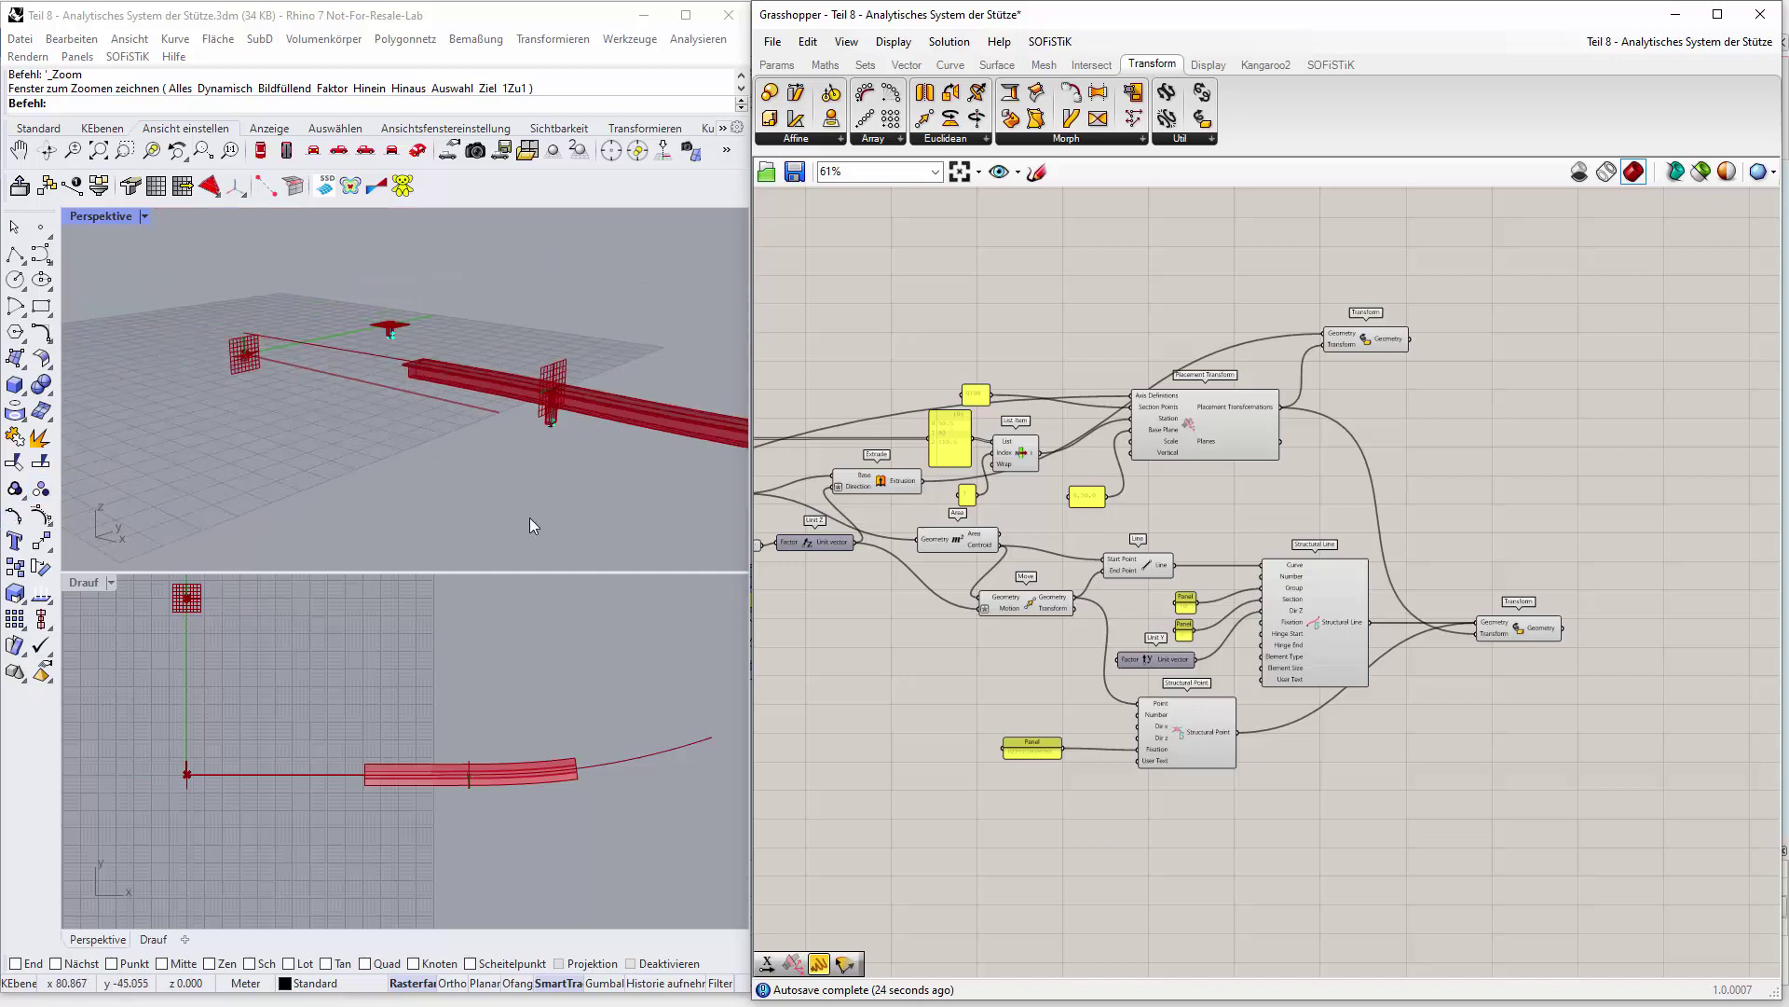
Group all Stütze components, including the title, from the cross-section definition through to both Transform components.
scroll(1306, 572, "down", 5)
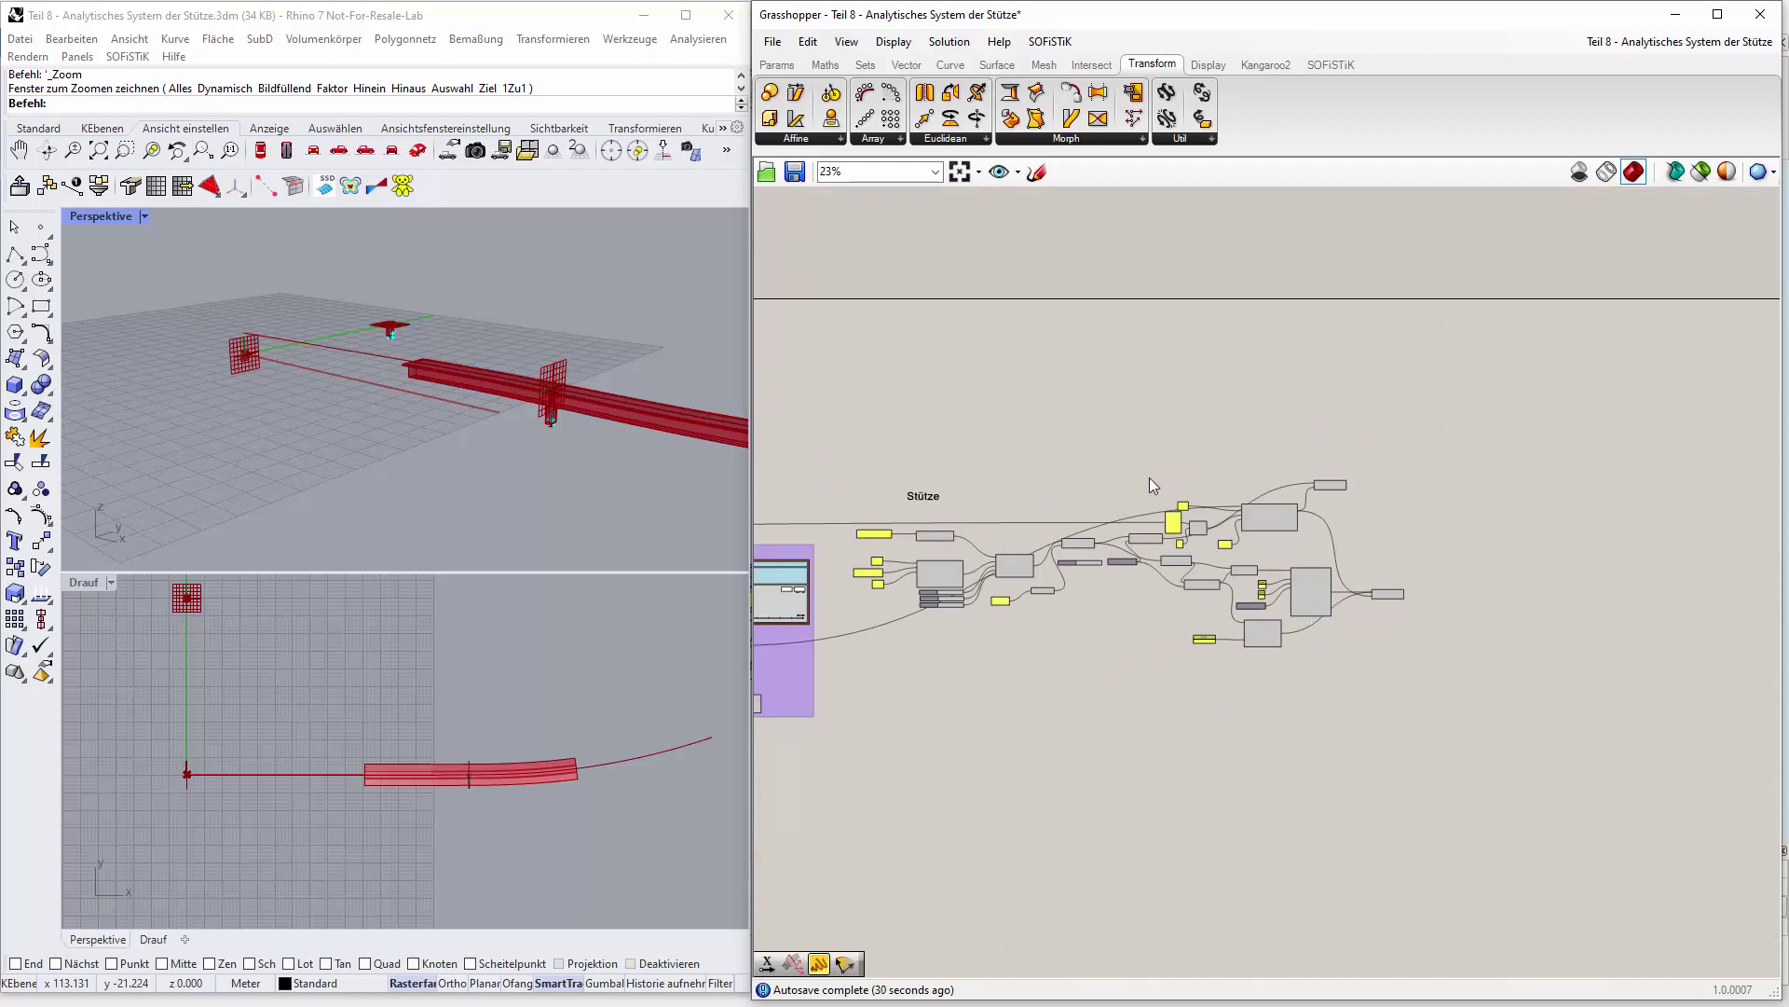
left_click_drag(838, 462, 1423, 668)
right_click(1379, 645)
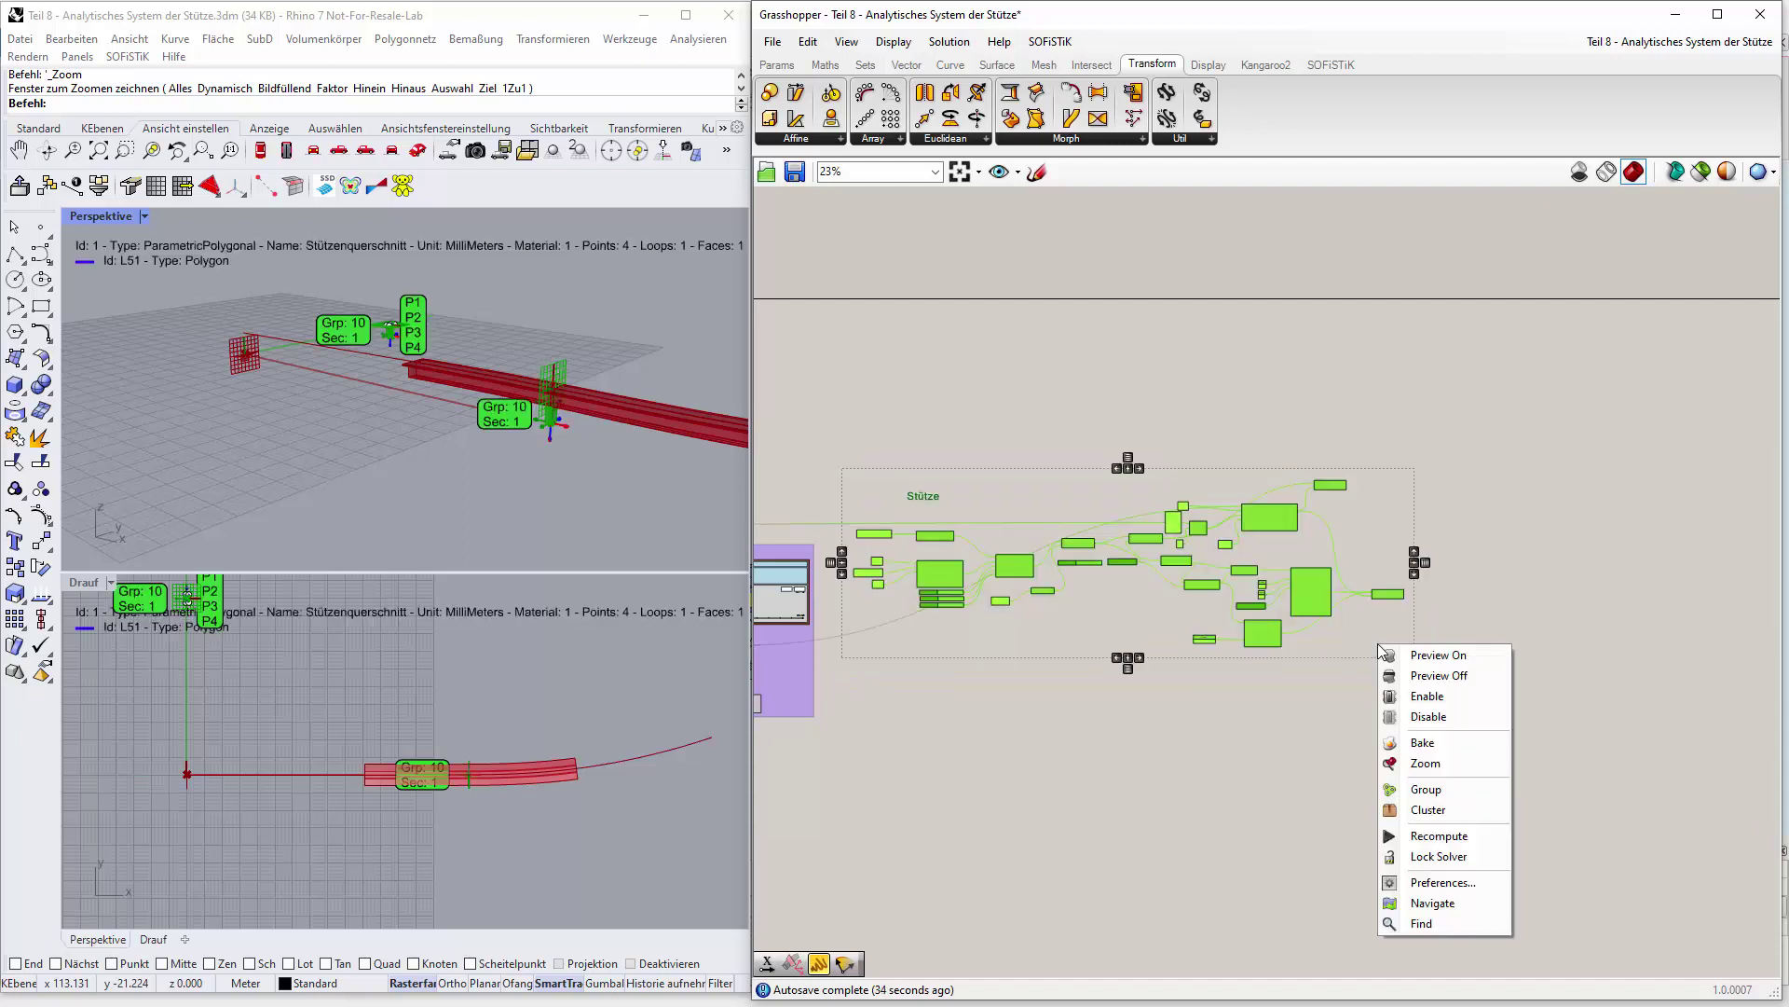
left_click(1456, 793)
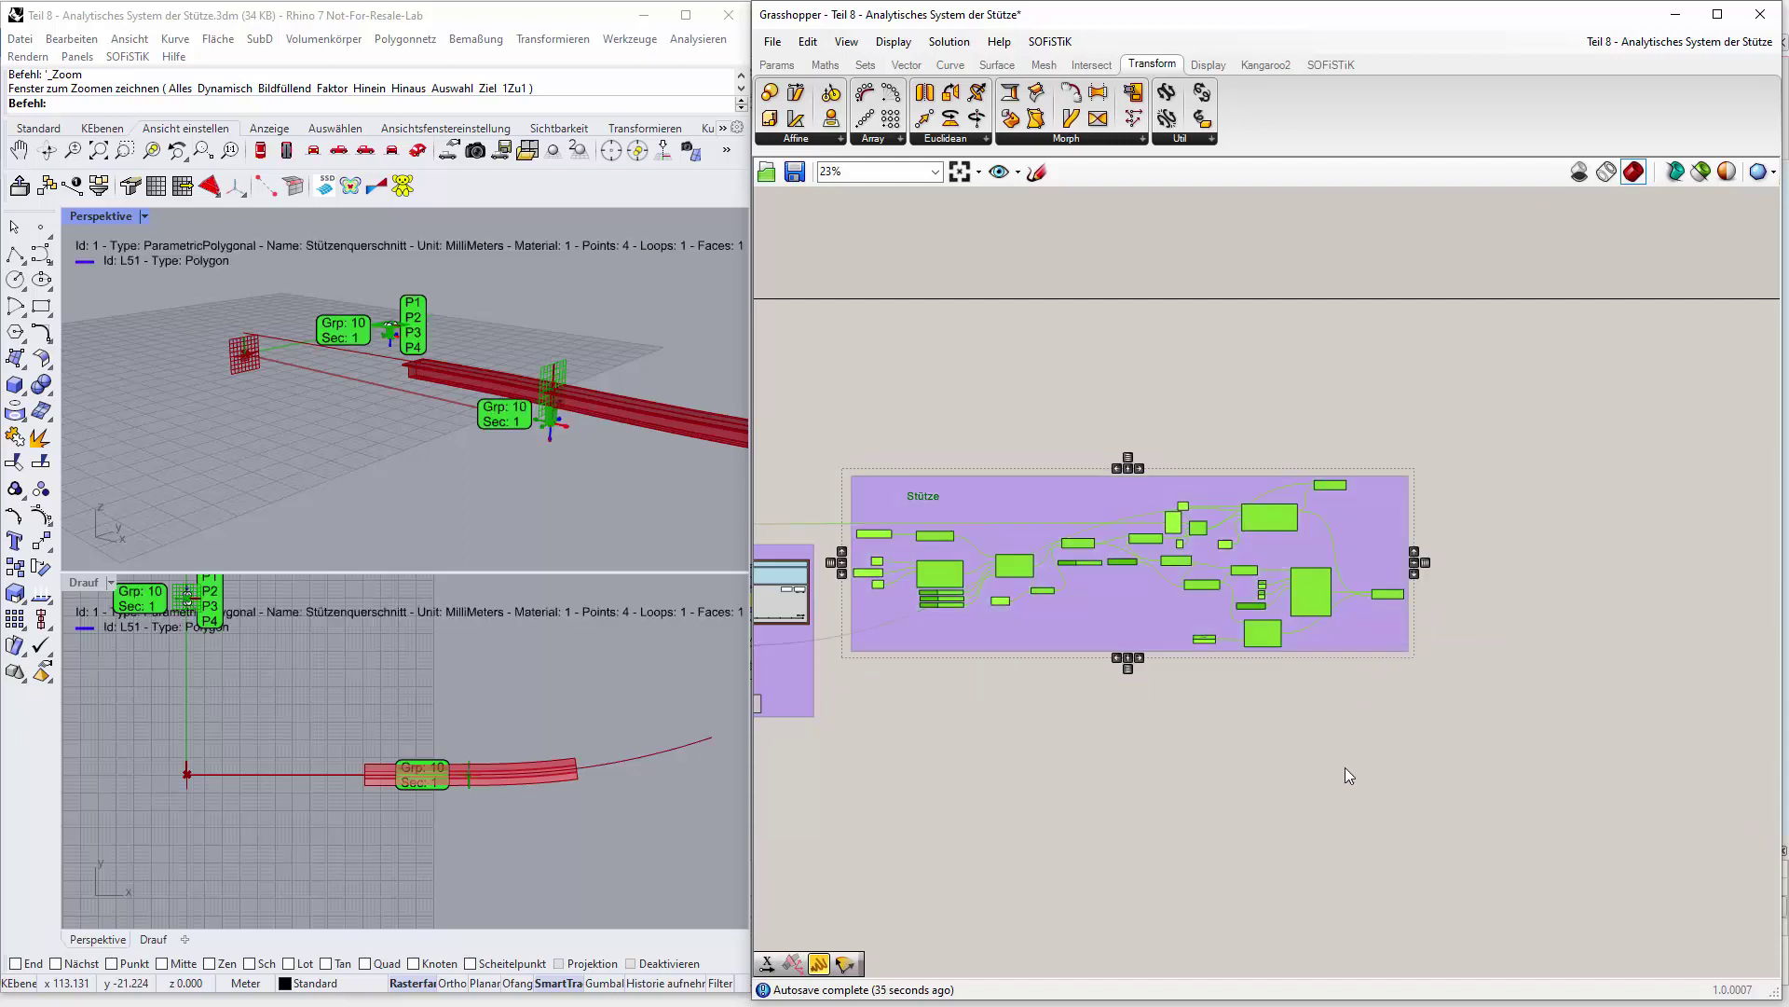
Move the Stütze group farther away from the other groups to free up canvas space between them.
left_click(1102, 510)
scroll(1100, 513, "down", 6)
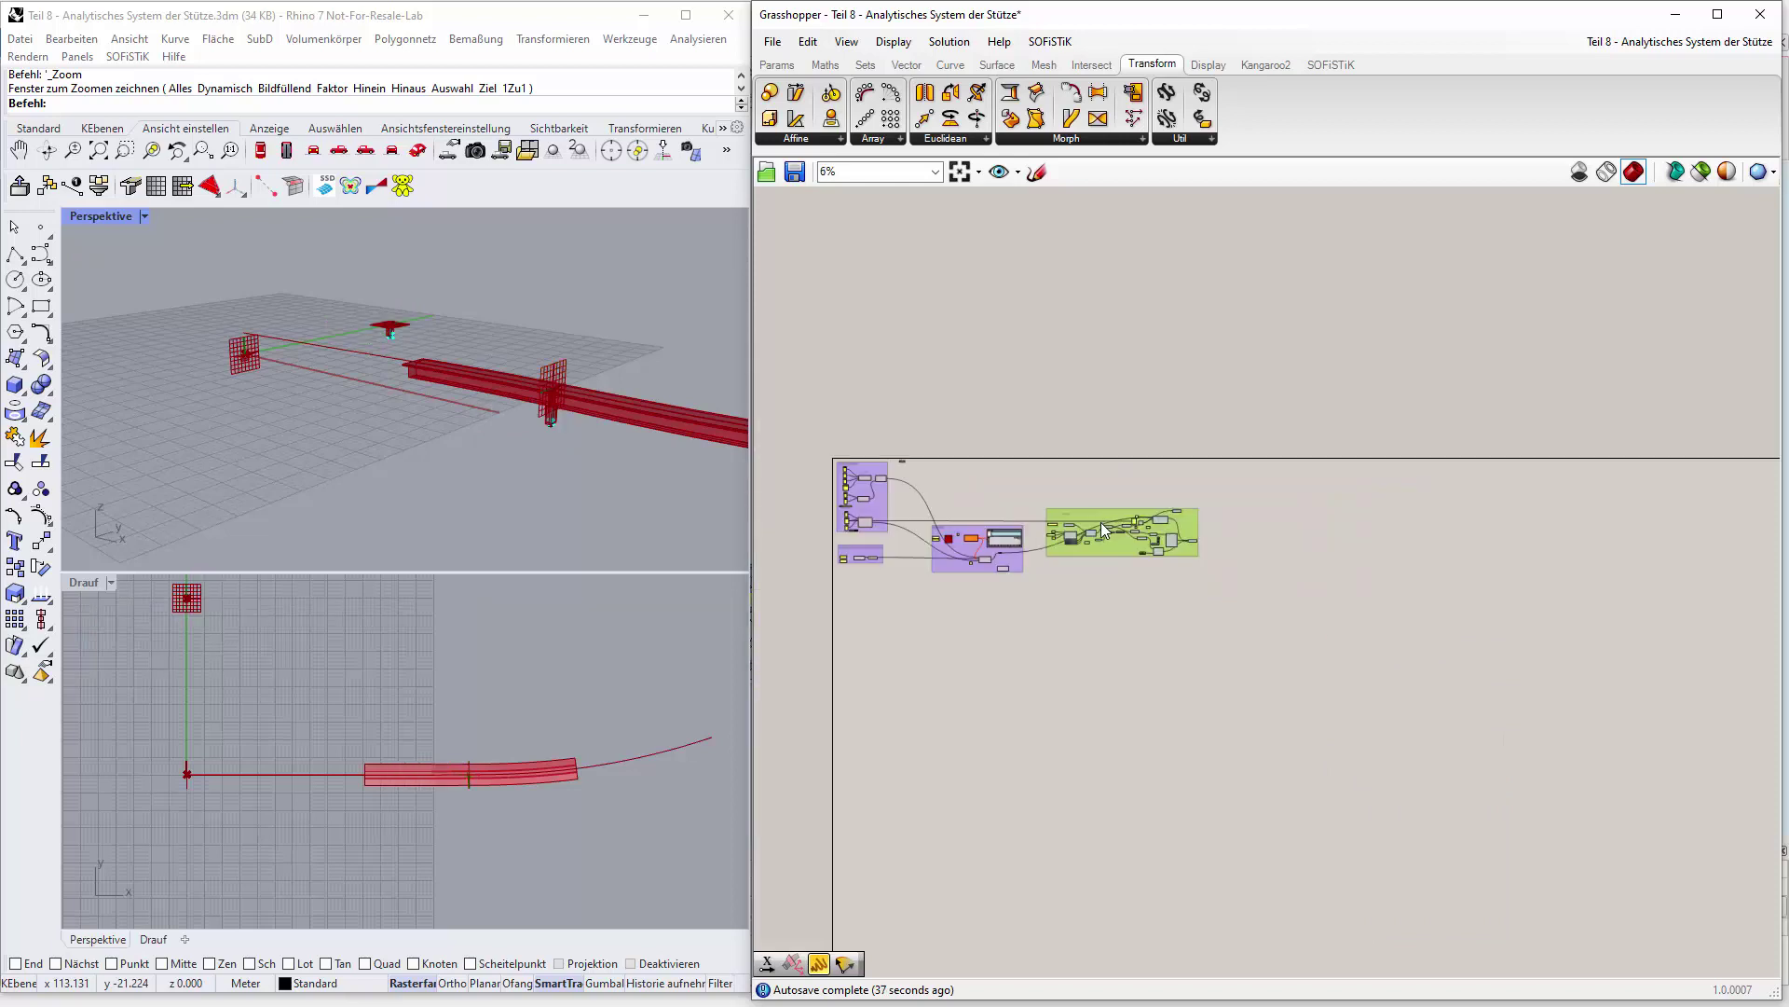
scroll(1054, 595, "up", 2)
left_click_drag(1111, 496, 1280, 491)
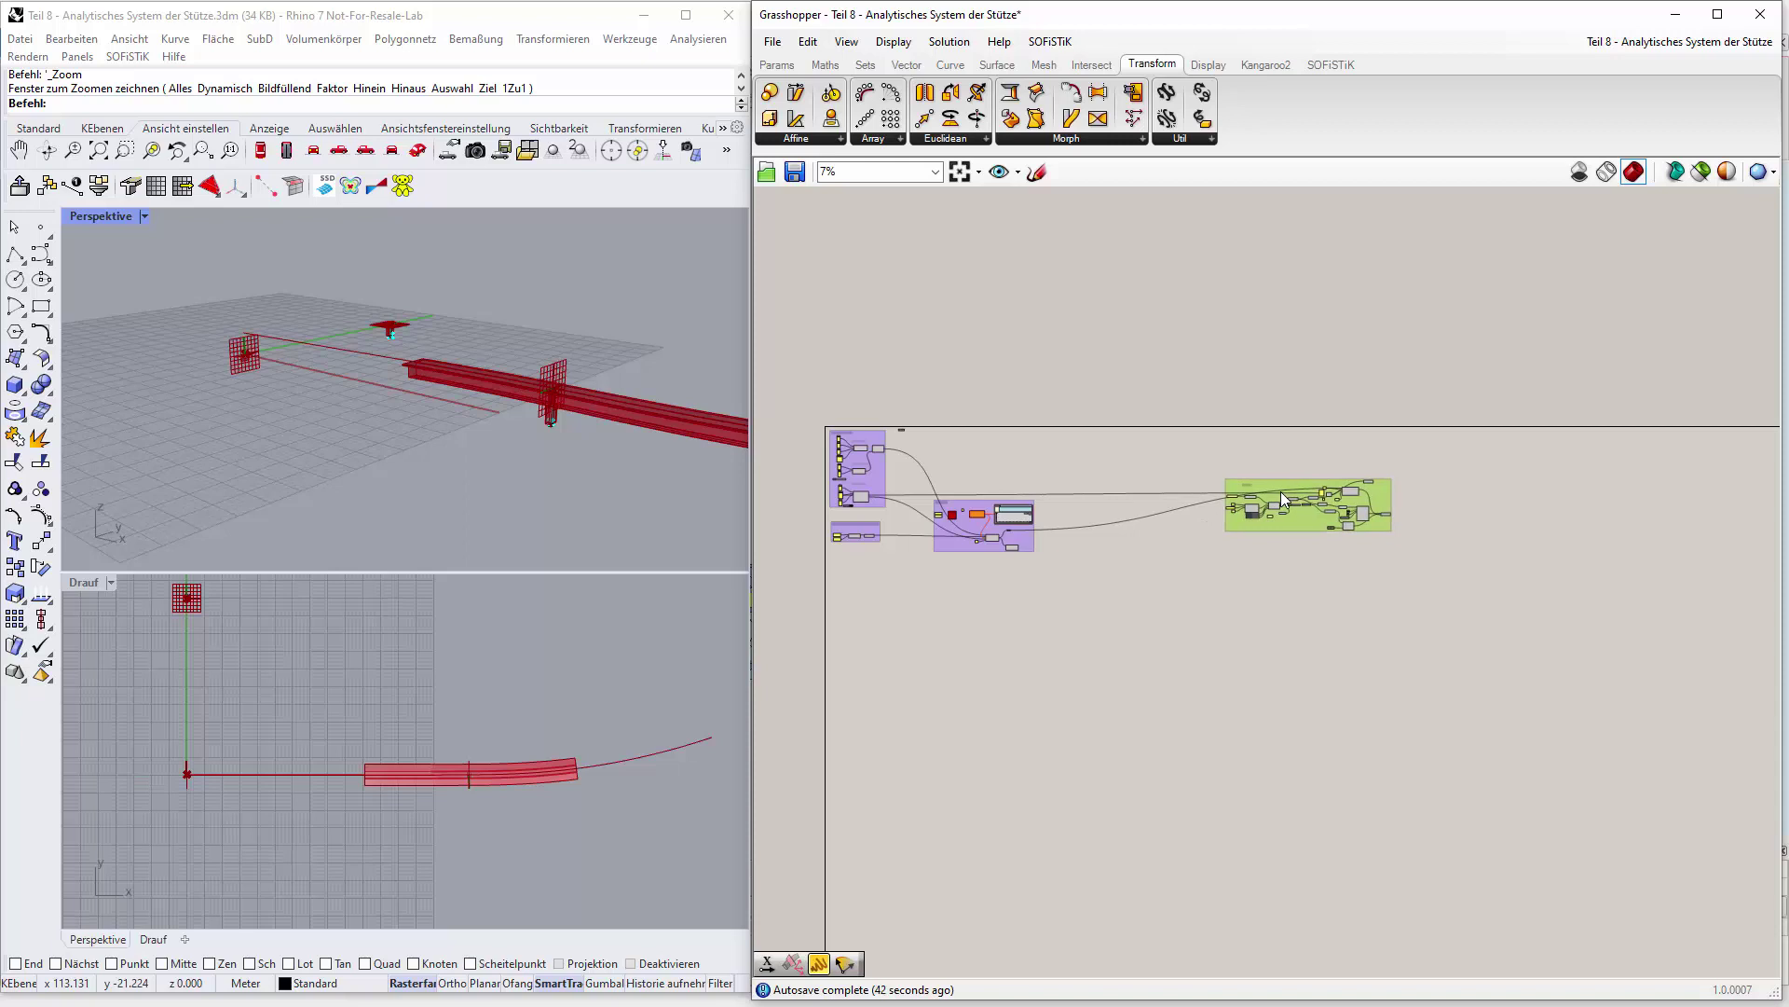
right_click_drag(1242, 600, 1215, 622)
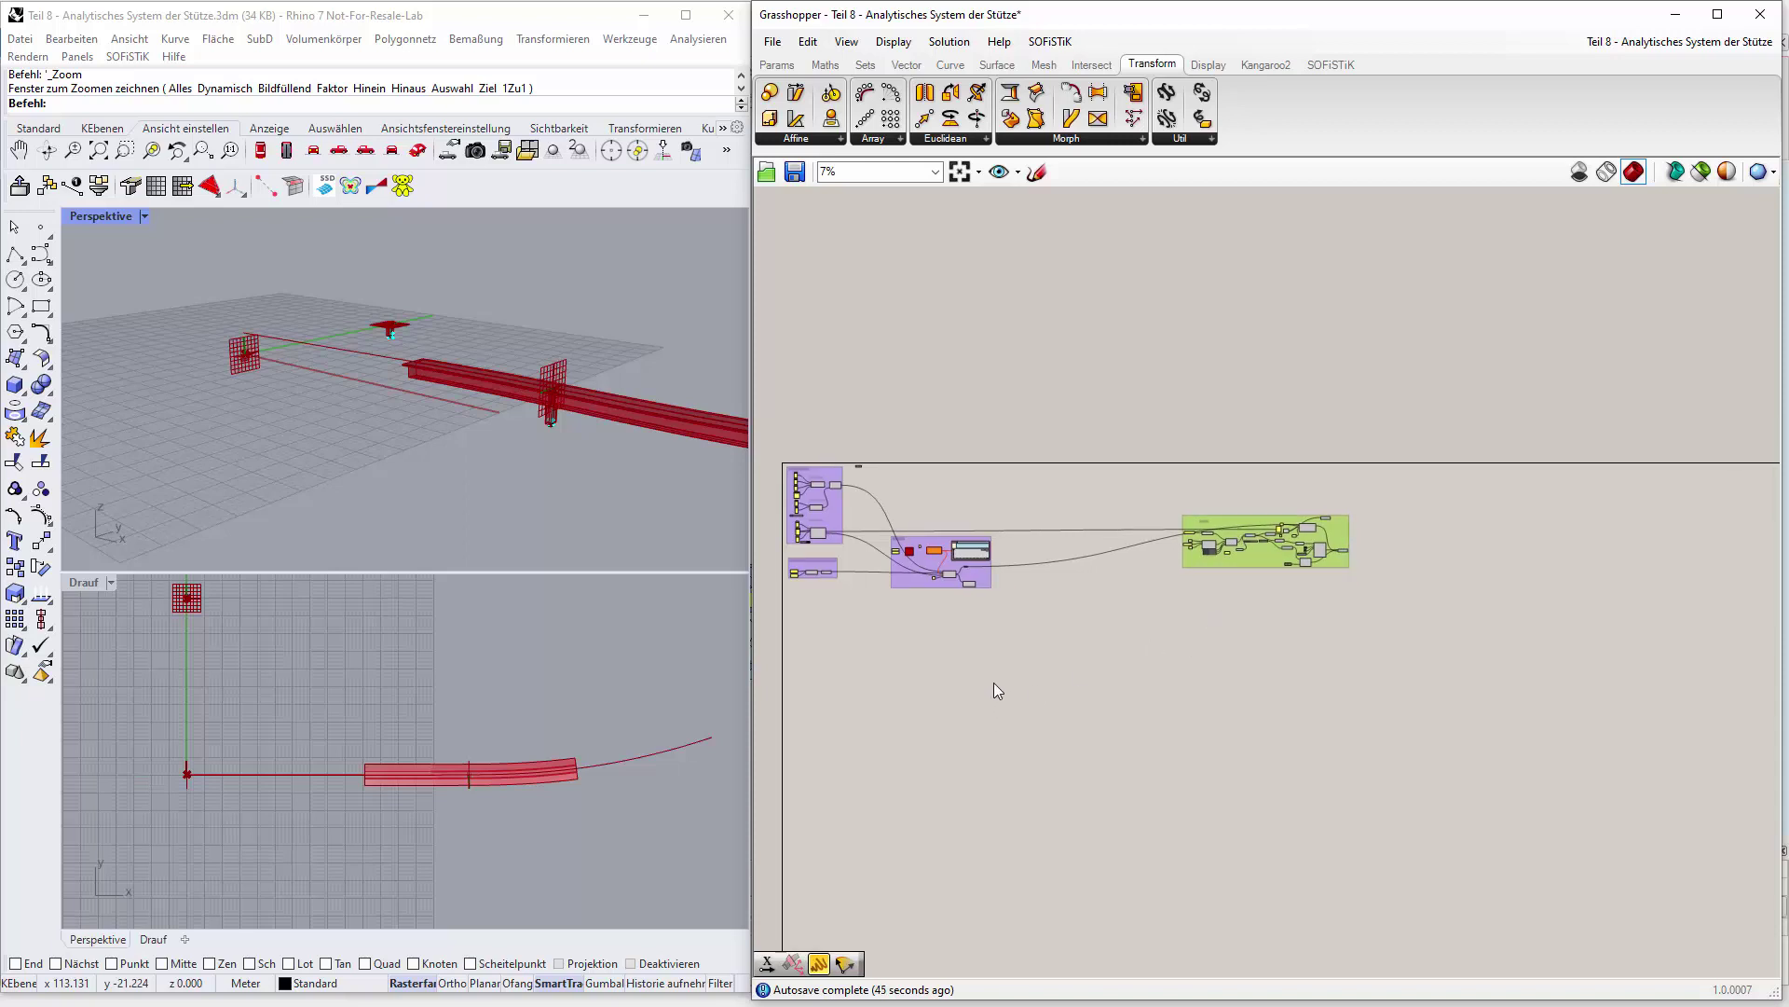